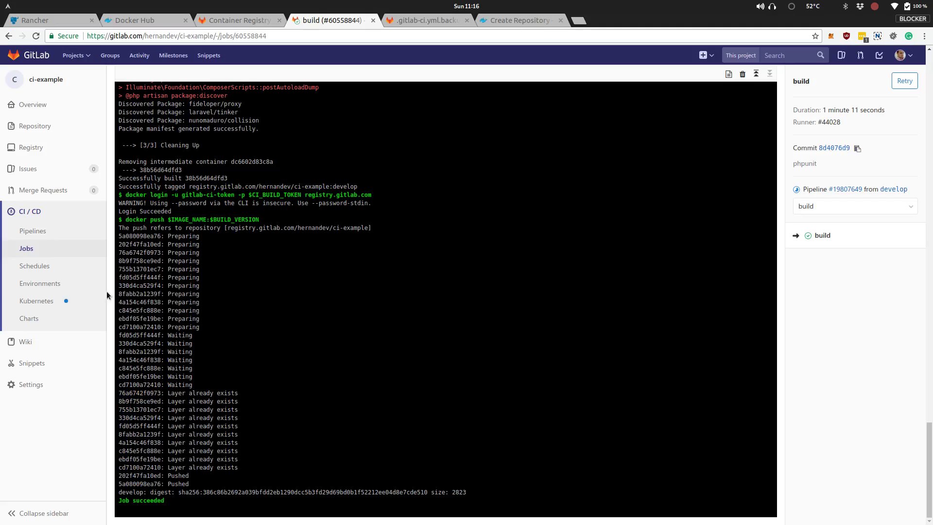
Open the pipelines list and inspect the build and test stage jobs of the running develop pipeline
click(31, 232)
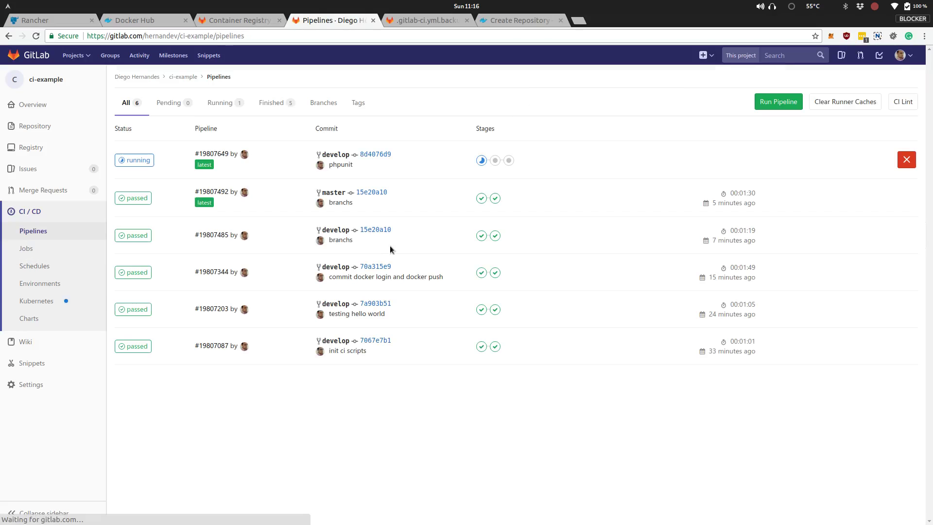
click(495, 161)
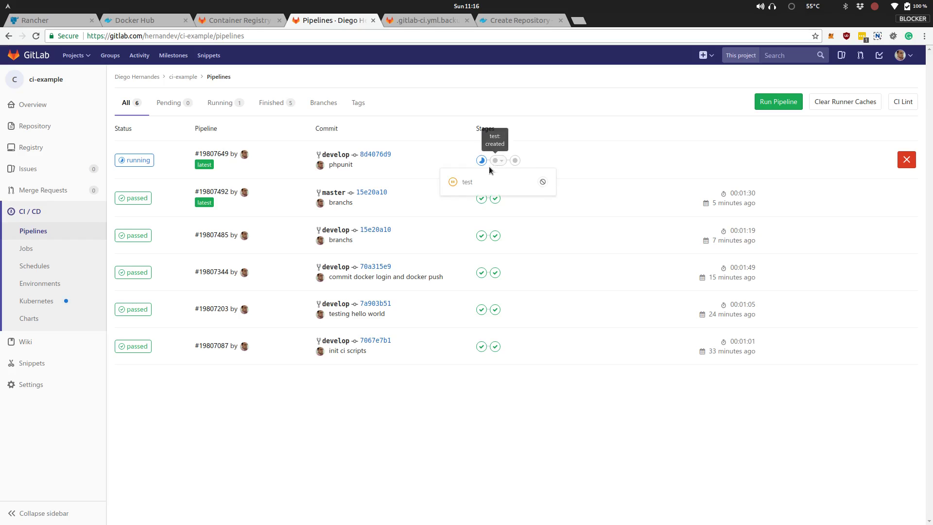
click(481, 160)
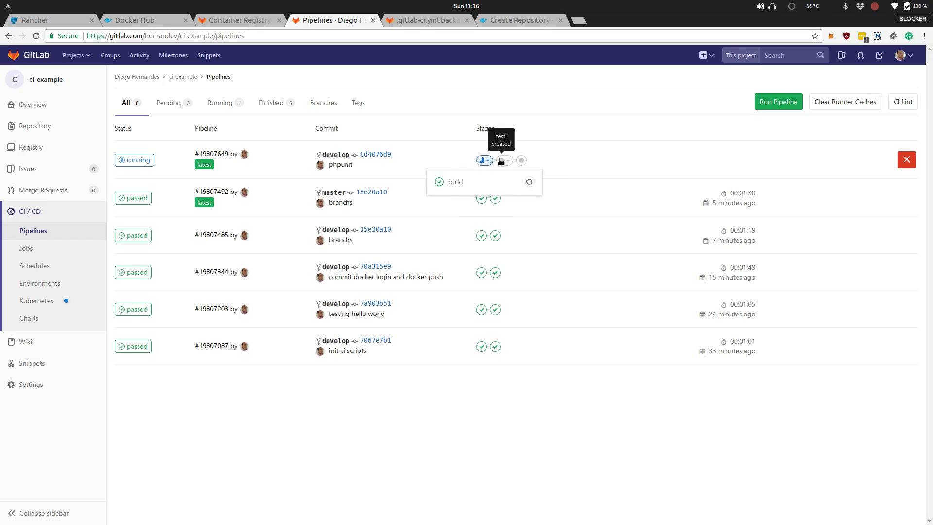
click(498, 160)
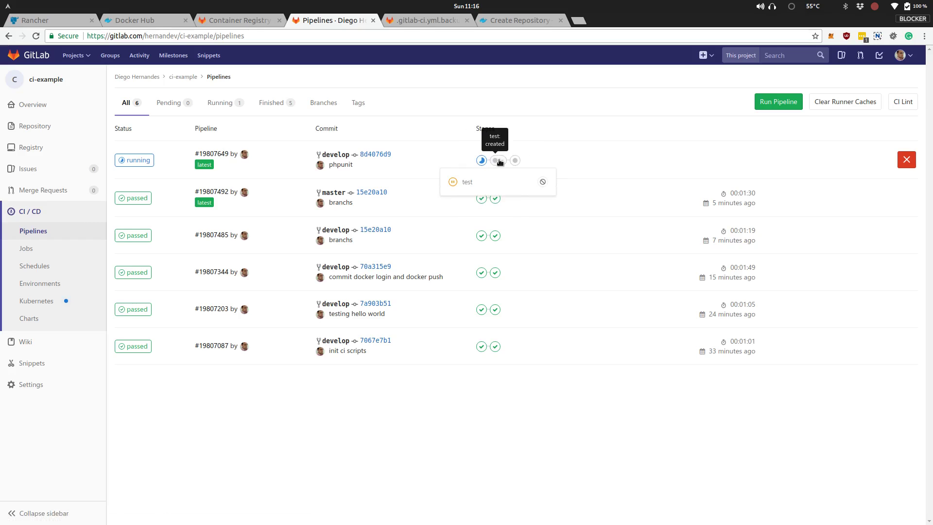
Open the test job log and highlight the registry image path, PHPUnit OK result and Job succeeded lines
click(460, 187)
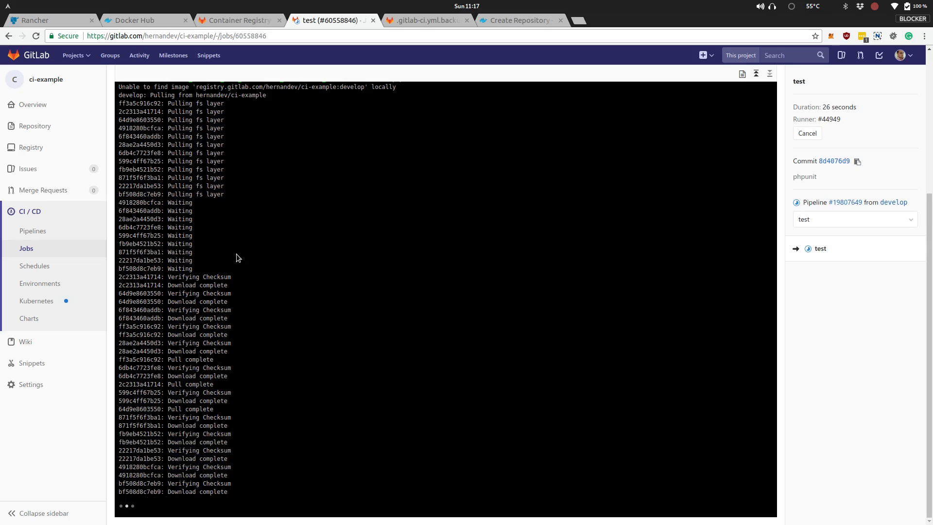
scroll(238, 255, up, 3)
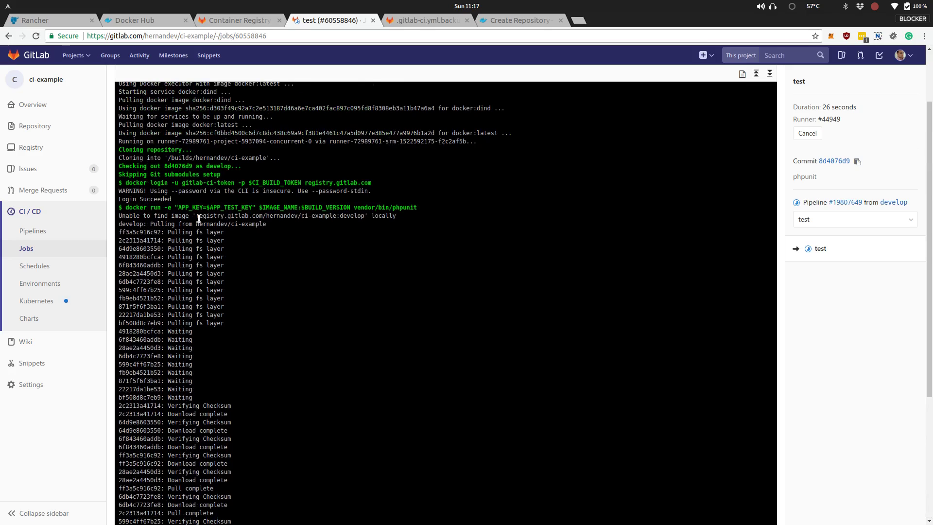
drag(195, 217, 365, 215)
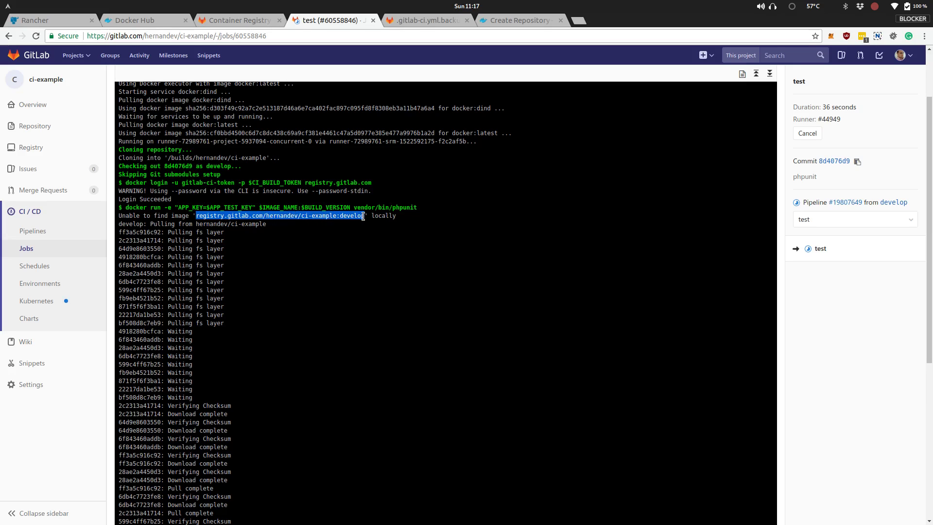
scroll(326, 325, down, 6)
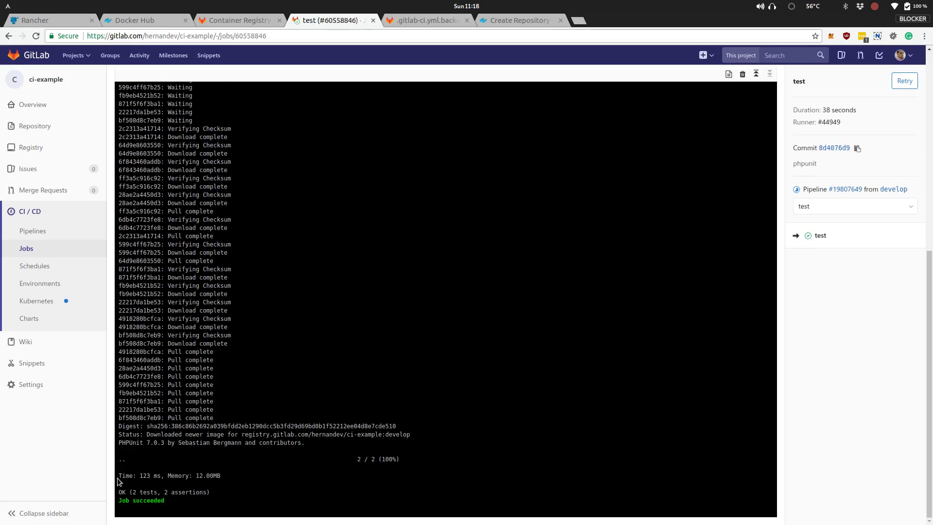
drag(118, 476, 216, 496)
drag(125, 500, 183, 500)
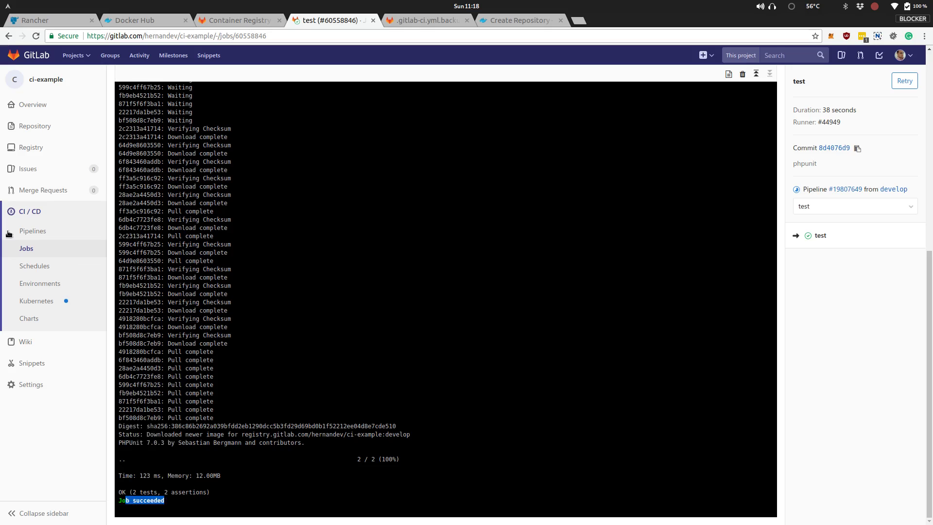
Back on the pipelines list, check the test and deploy stage jobs until pipeline #19807649 passes
click(32, 232)
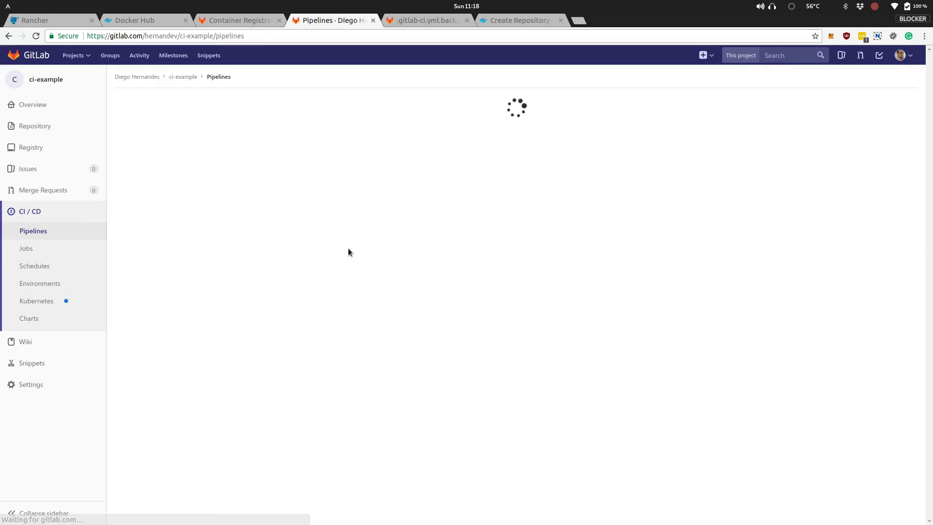
click(496, 161)
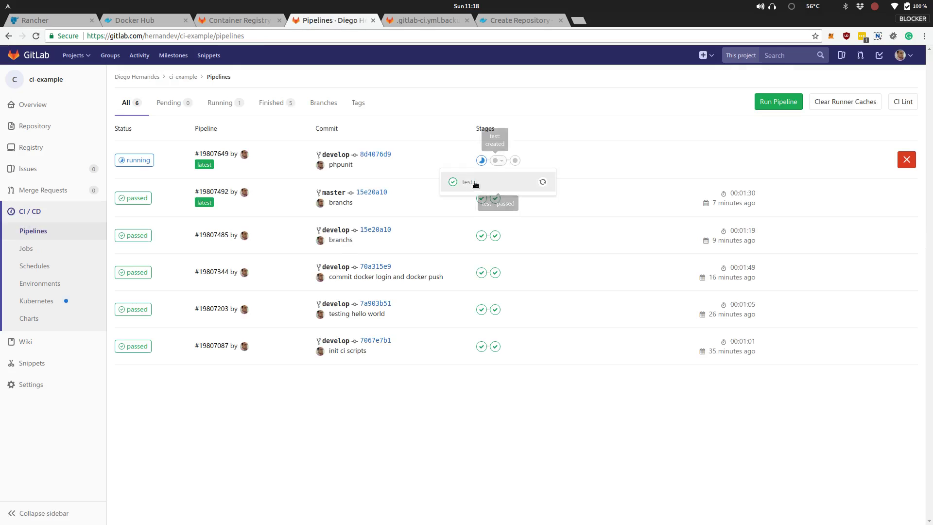
click(515, 160)
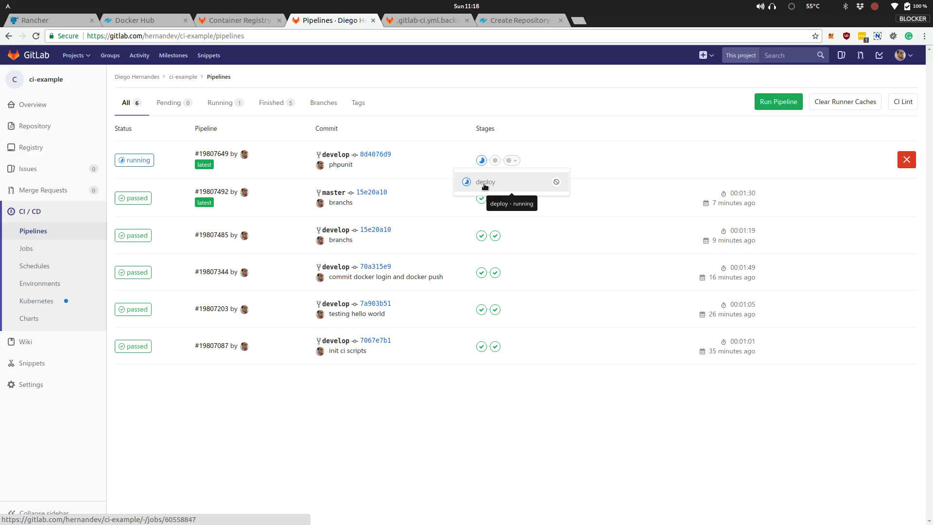
click(495, 160)
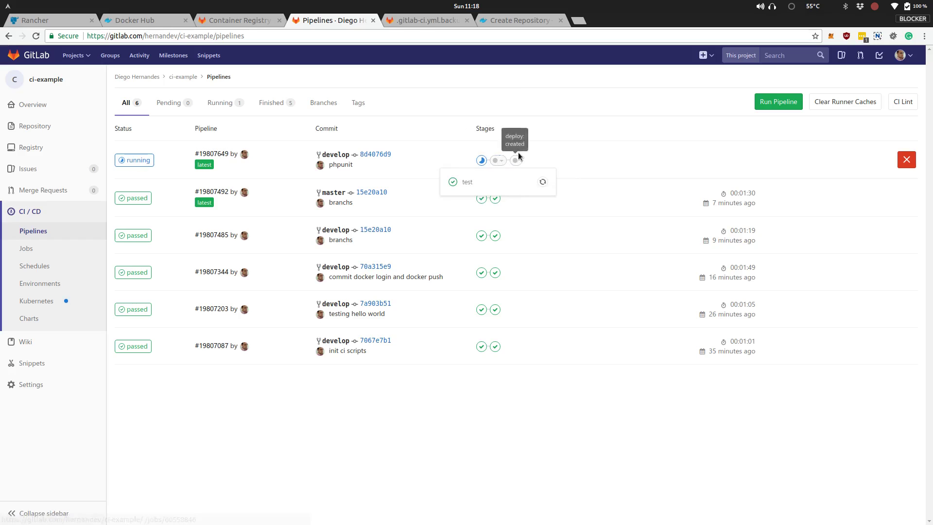
click(514, 159)
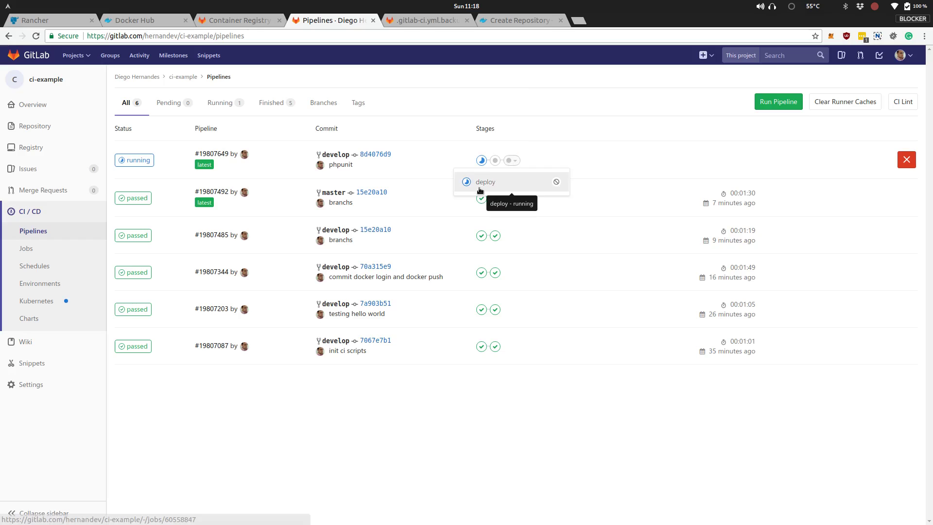
click(439, 151)
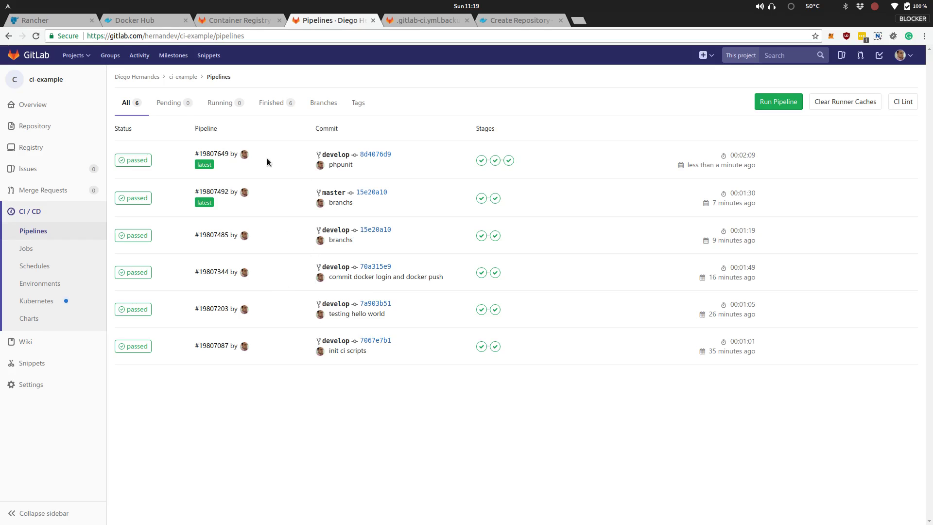
Under Stacks > All, add a stack with name ci-example and description ci-example
click(30, 20)
click(105, 57)
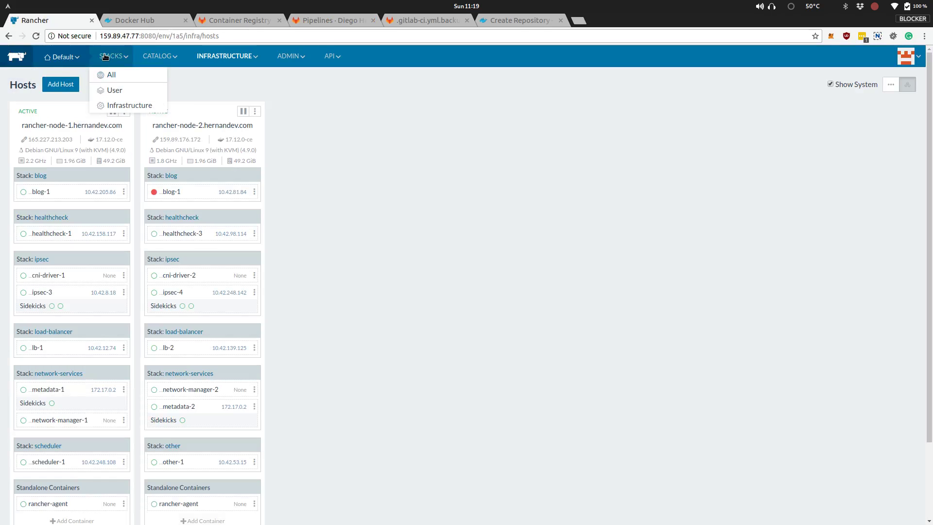
click(115, 77)
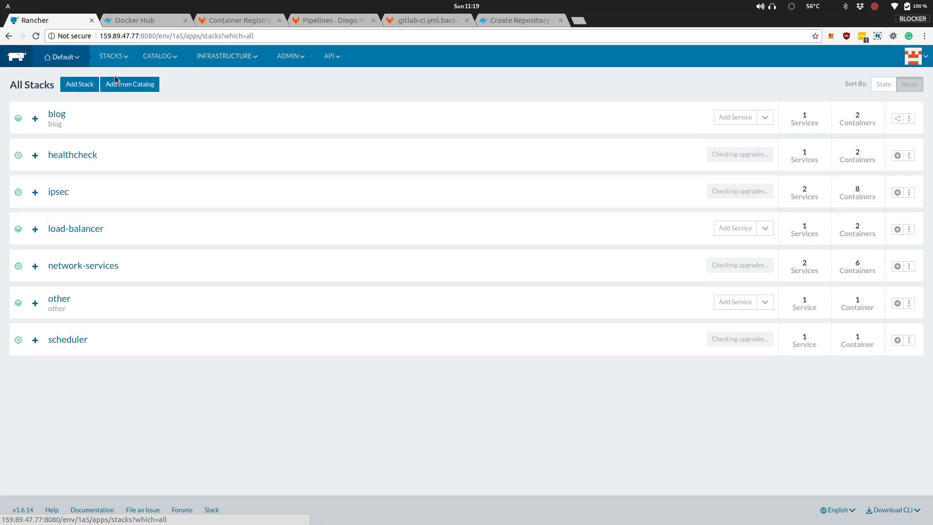
click(92, 81)
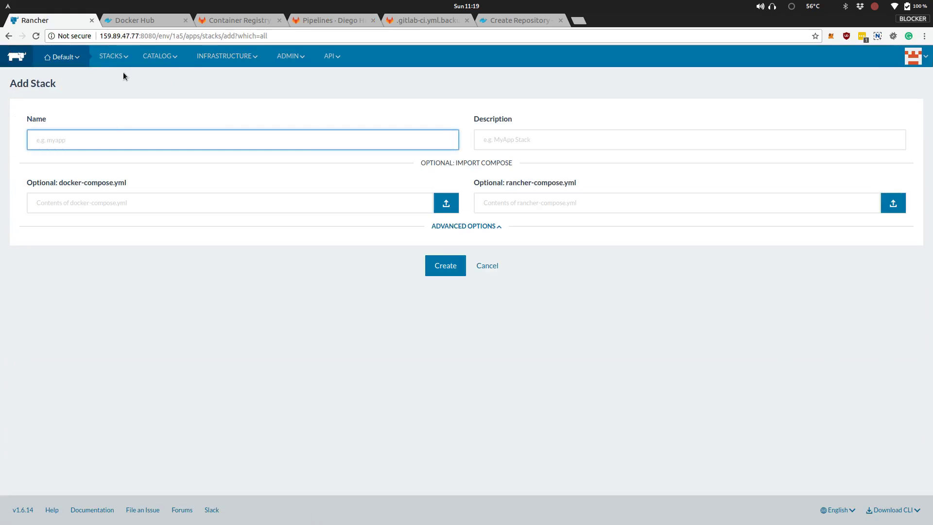
text(ci-example)
key(Tab)
text(ci-)
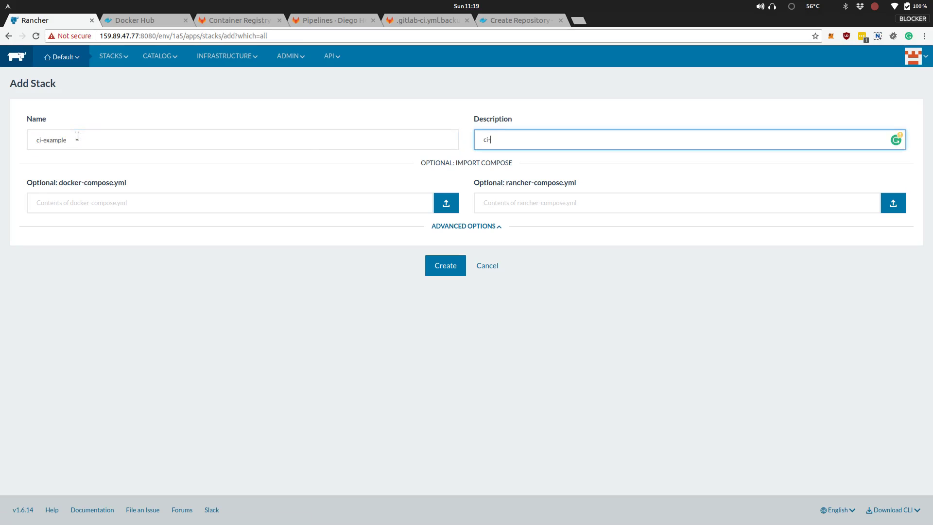
text(example)
click(443, 266)
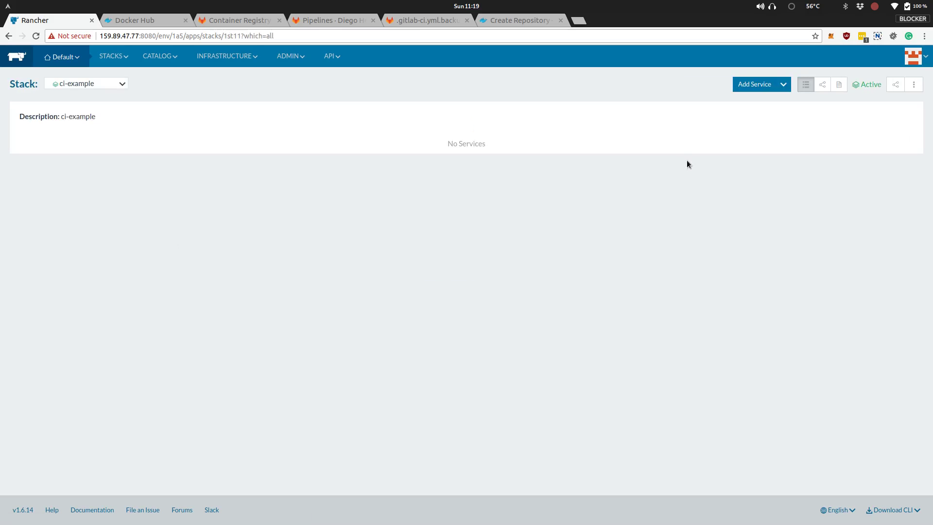
Start a new service, copy the registry image path from GitLab, and name it app with description app
click(754, 85)
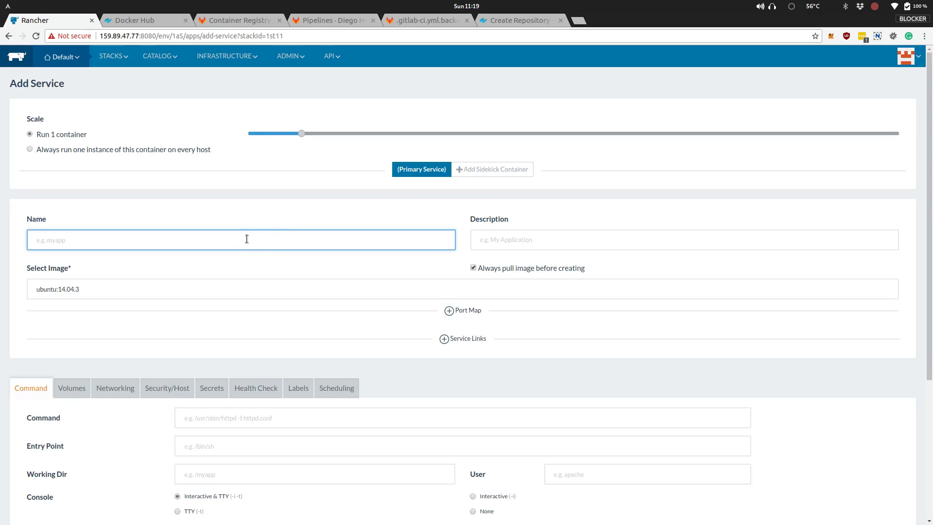
key(ctrl+3)
mouse_move(36, 126)
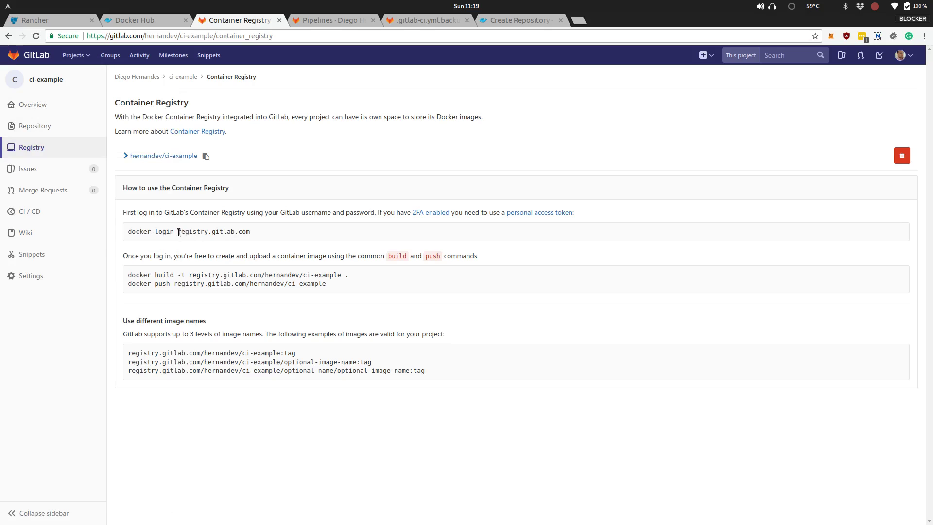
drag(177, 233, 190, 233)
drag(189, 276, 339, 276)
key(ctrl+c)
key(ctrl+2)
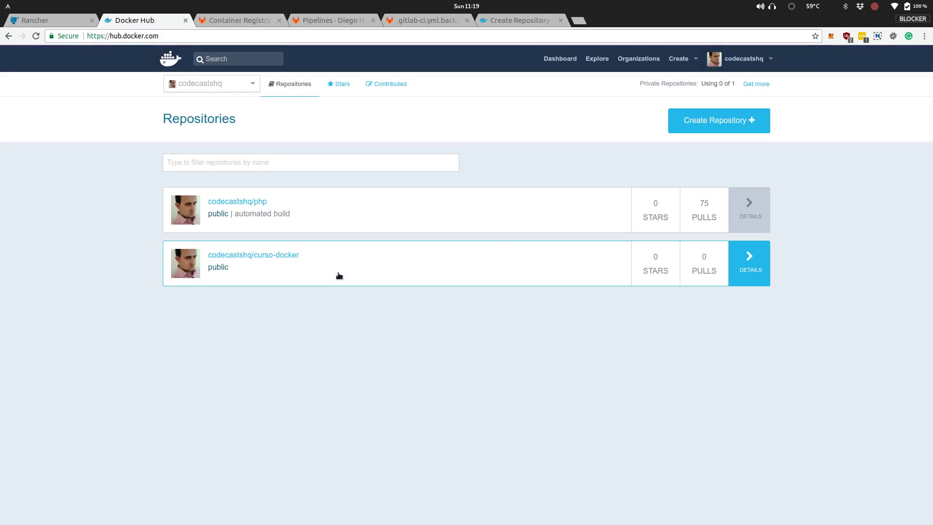
key(ctrl+1)
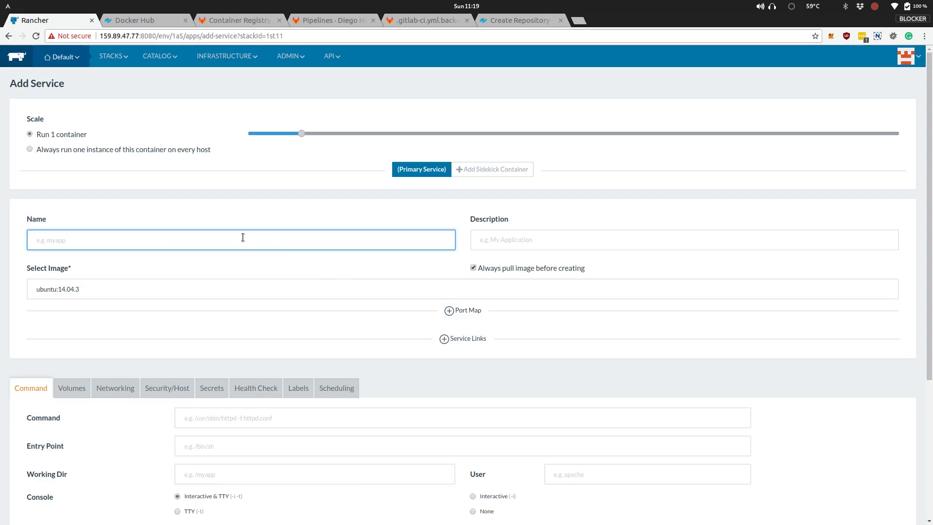
text(app)
key(Tab)
text(app)
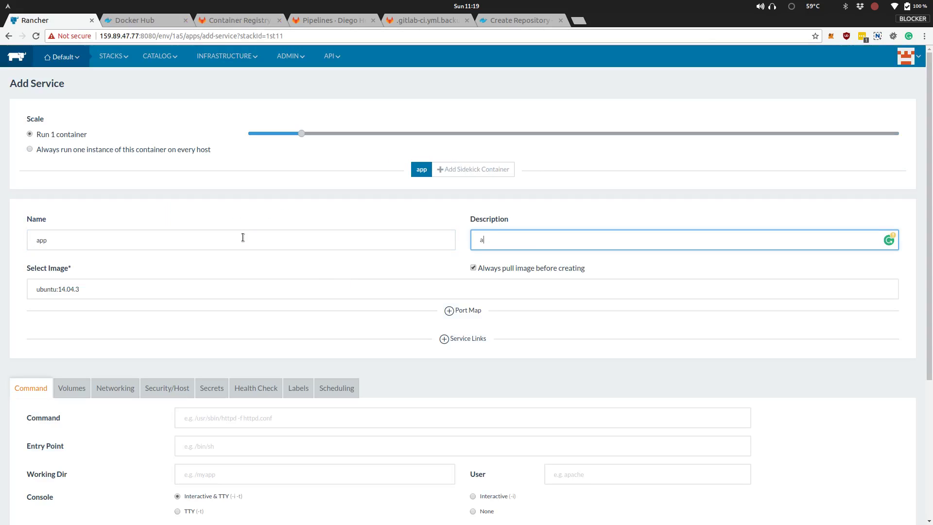
Set the image to the pasted GitLab registry ci-example path tagged :develop and add an environment variable row
triple_click(196, 288)
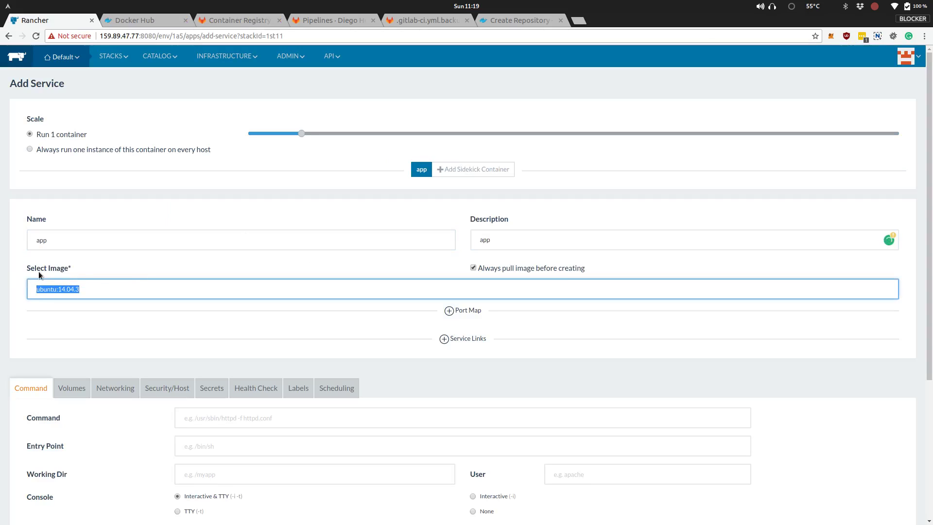
key(ctrl+v)
click(68, 290)
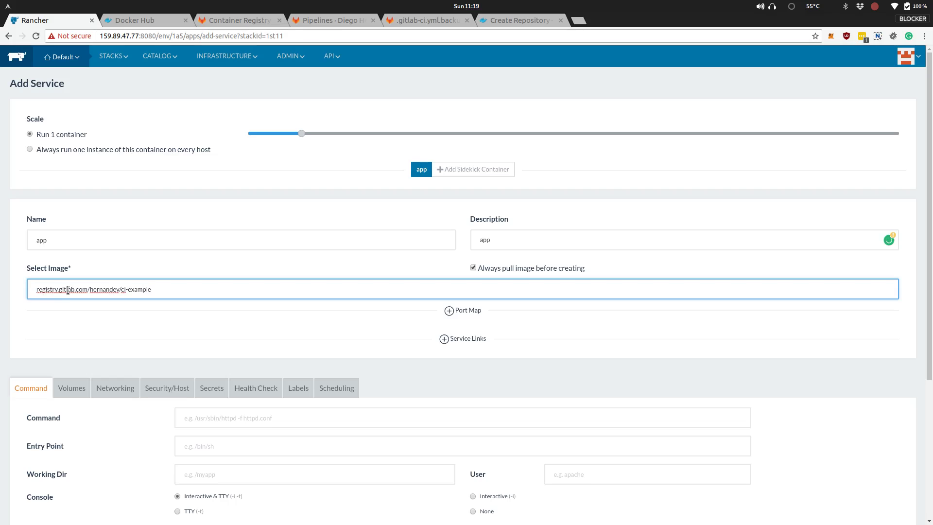
click(92, 290)
key(BackSpace)
text(h)
click(168, 290)
text(develop)
scroll(362, 313, down, 5)
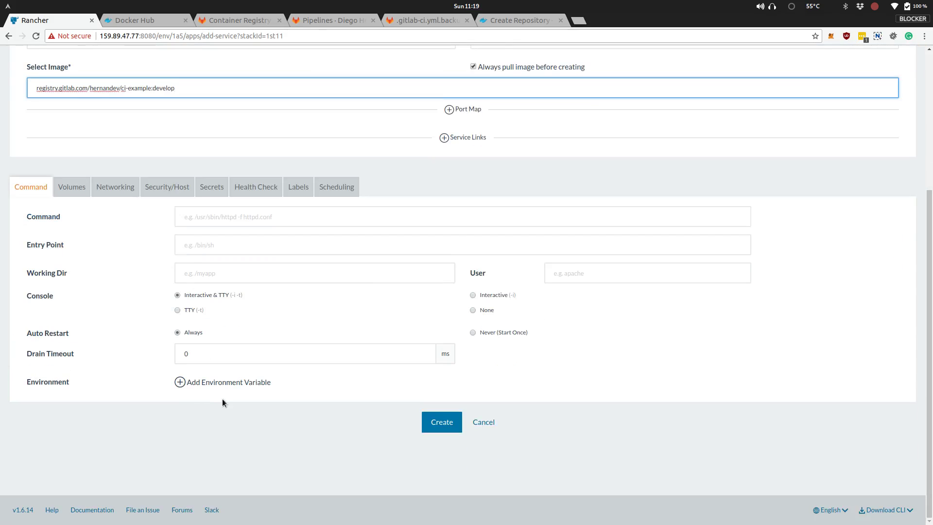
click(219, 382)
scroll(218, 381, down, 2)
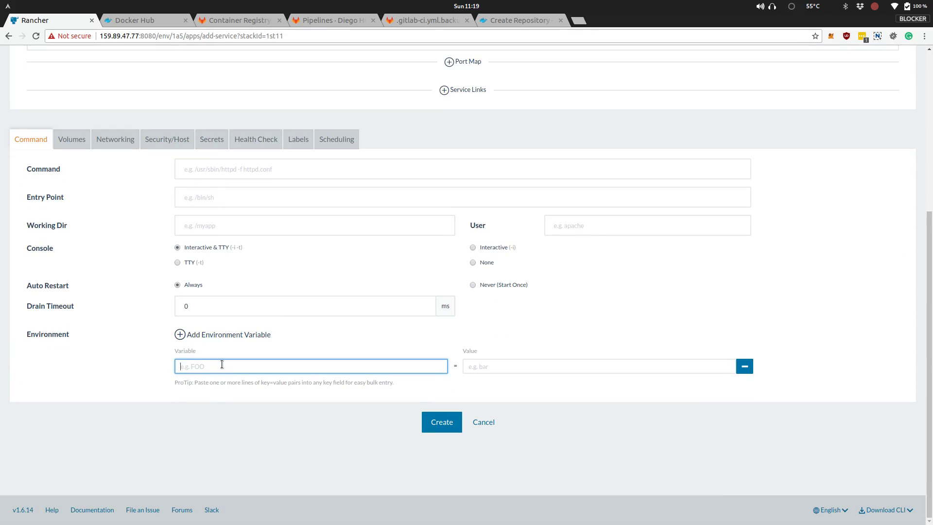
Copy the project's .env contents from PhpStorm and paste them as the service's environment variables
key(alt+Tab)
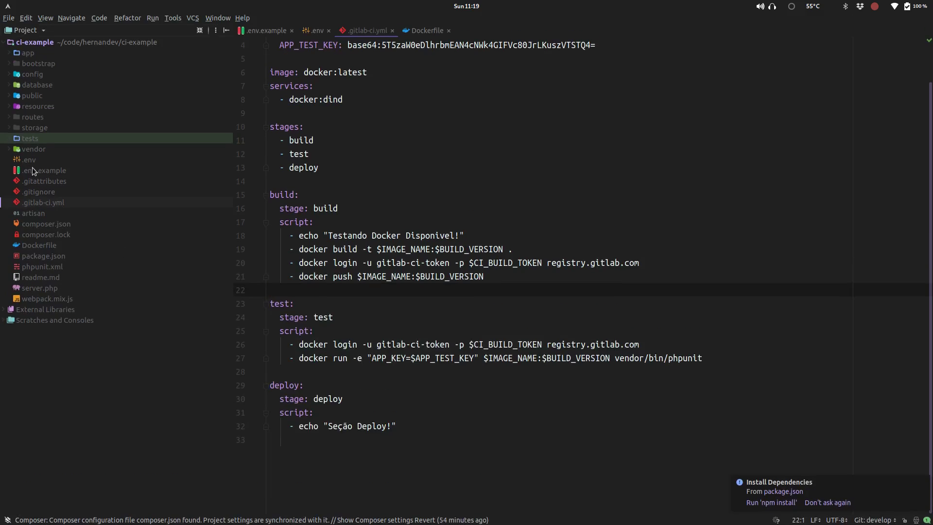
double_click(28, 160)
click(397, 134)
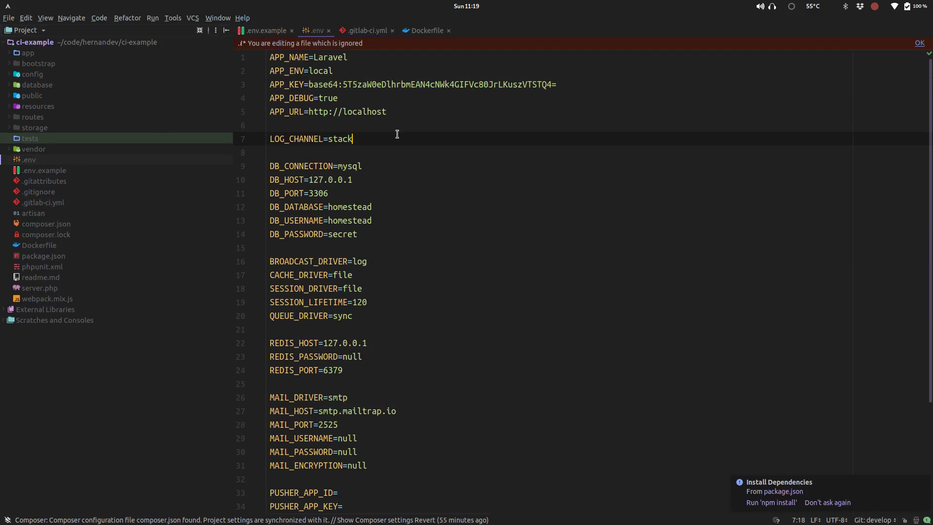
key(ctrl+a)
key(ctrl+c)
key(alt+Tab)
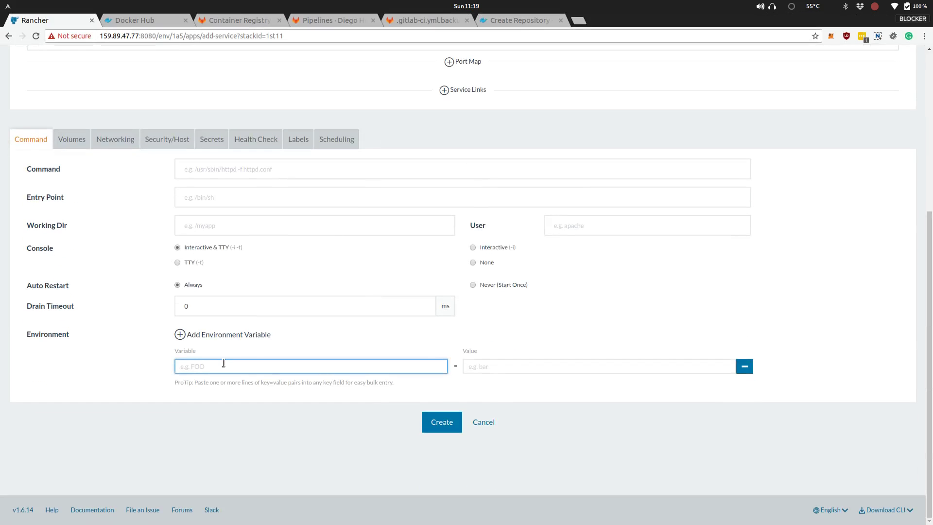
key(ctrl+v)
Remove the empty PUSHER_APP_ID, PUSHER_APP_KEY and PUSHER_APP_SECRET variables
scroll(221, 367, down, 7)
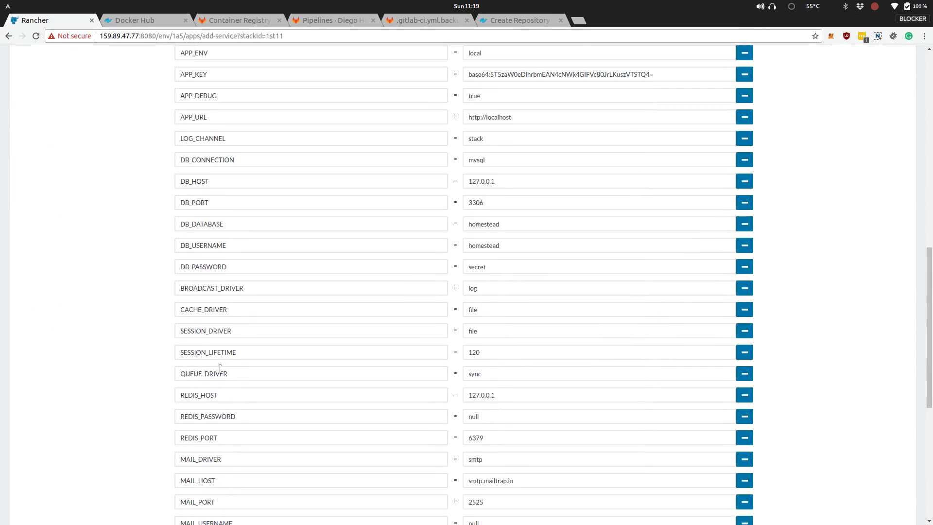
scroll(220, 368, down, 5)
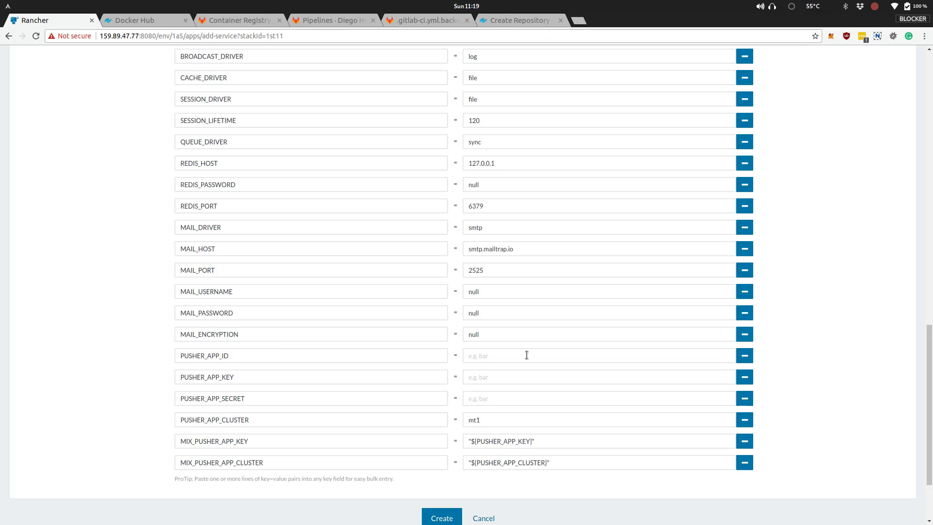
click(744, 355)
click(746, 357)
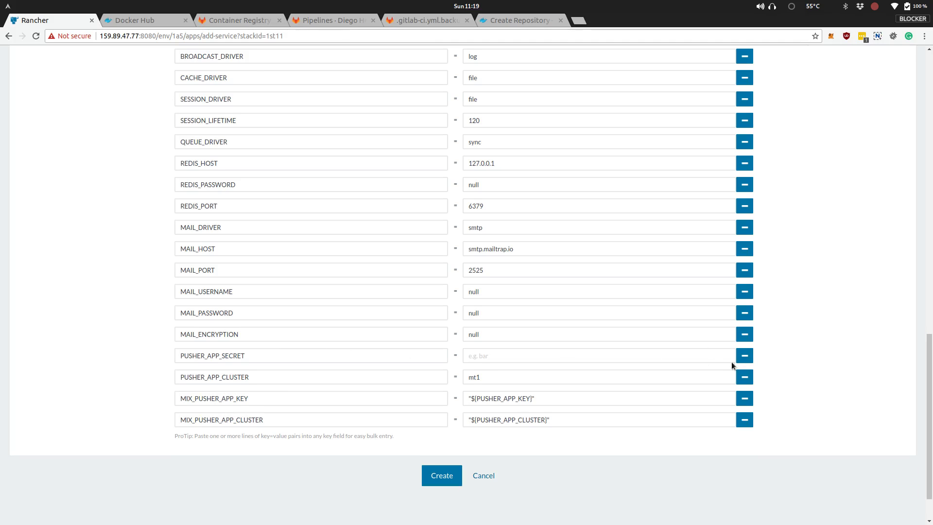
click(743, 359)
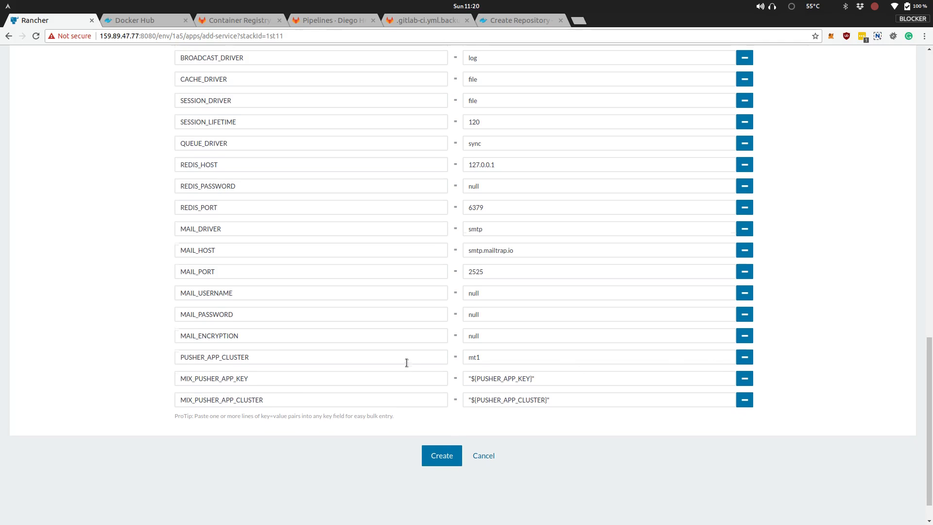
scroll(407, 361, up, 9)
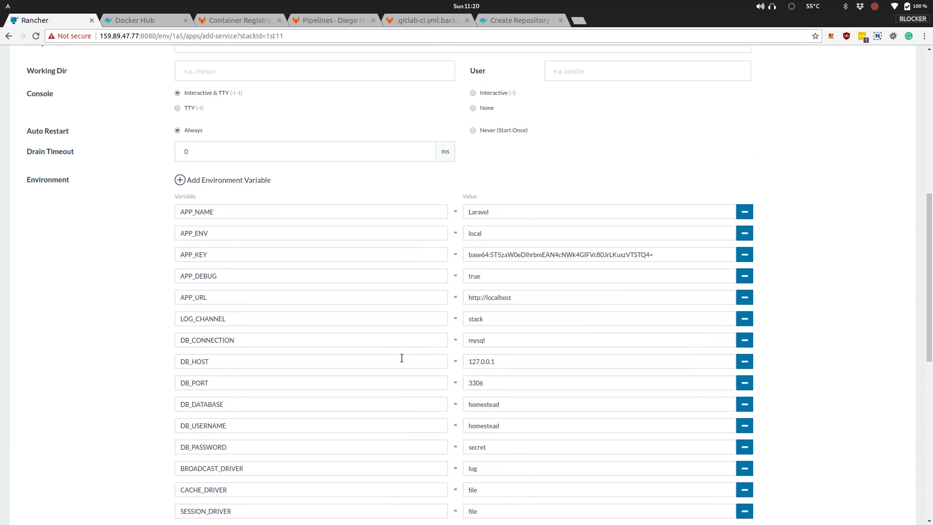
scroll(404, 360, down, 10)
Create the app service and go to the Infrastructure Hosts page
click(438, 423)
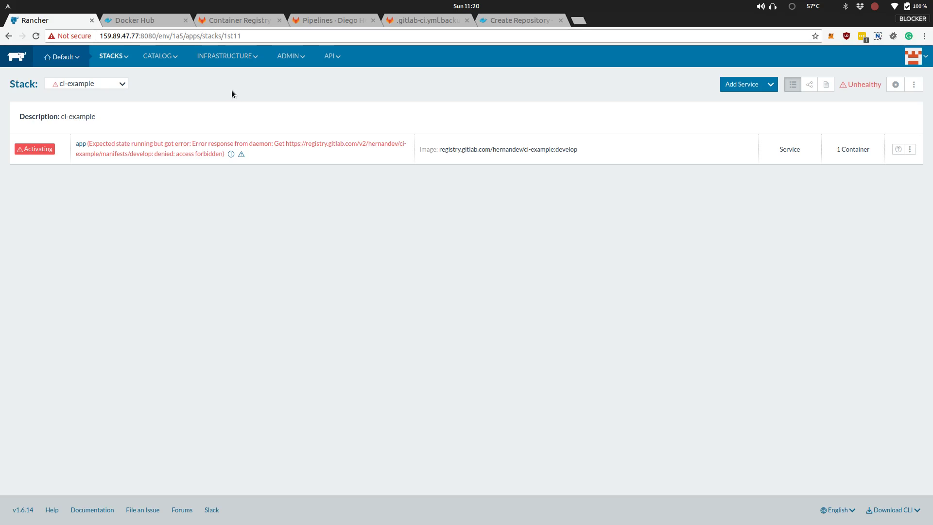
mouse_move(290, 57)
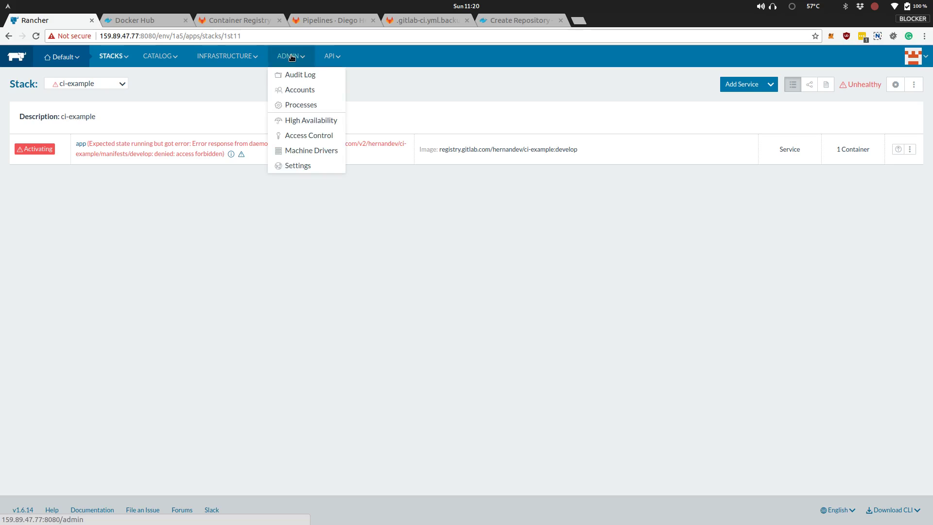
click(226, 57)
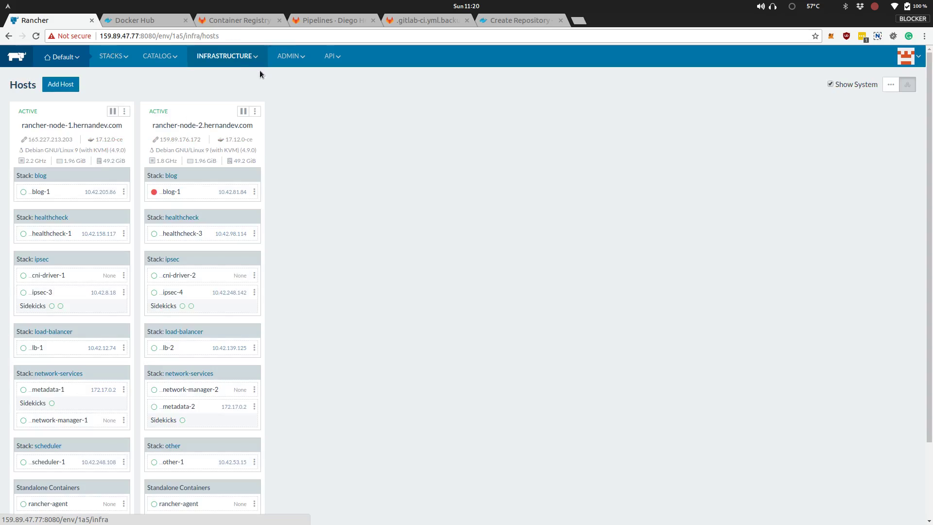
Under Infrastructure > Registries, start adding a registry of type Custom
mouse_move(256, 57)
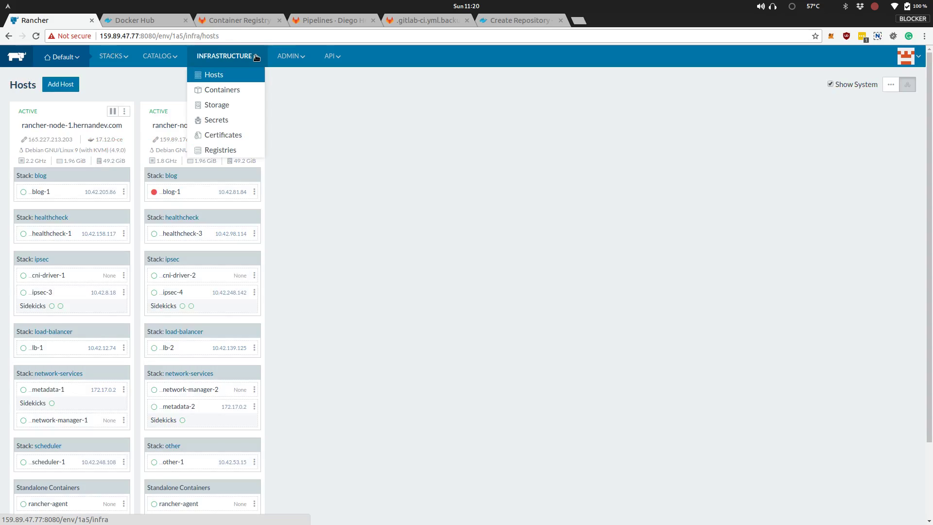
click(211, 149)
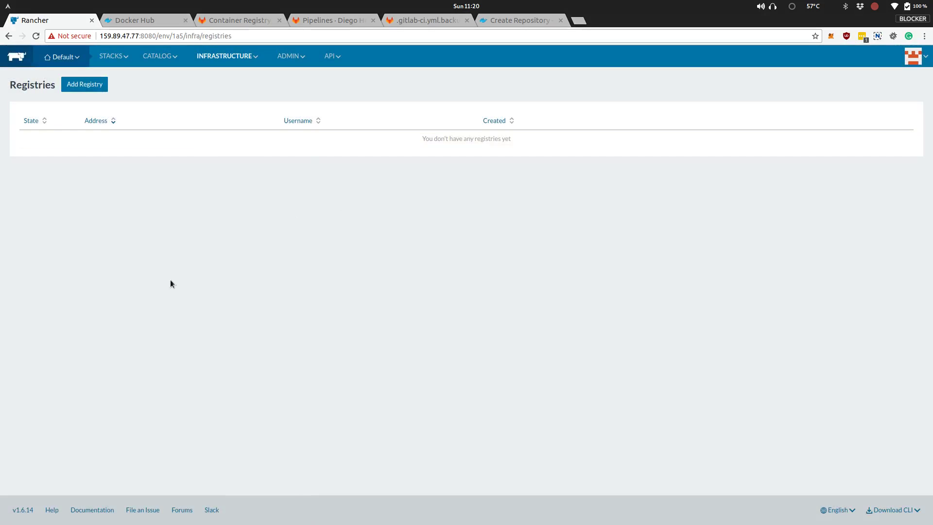
click(82, 89)
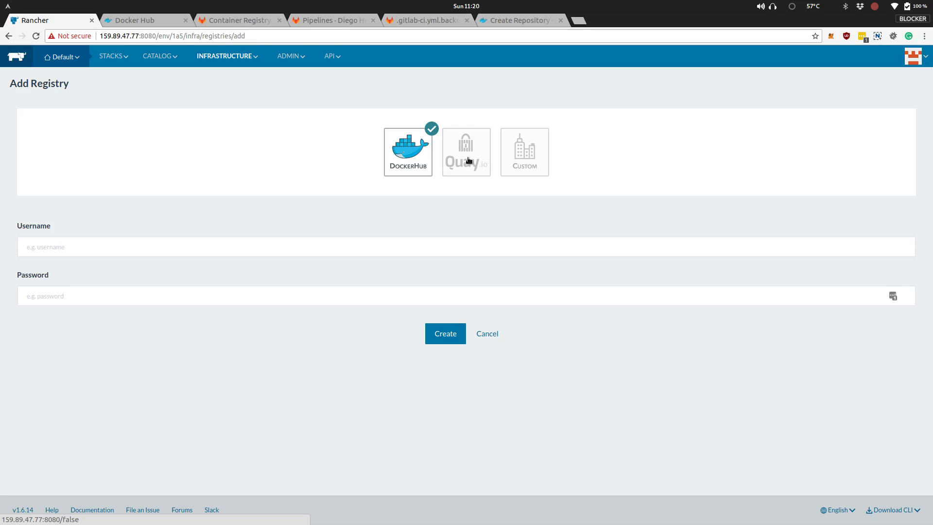
click(525, 151)
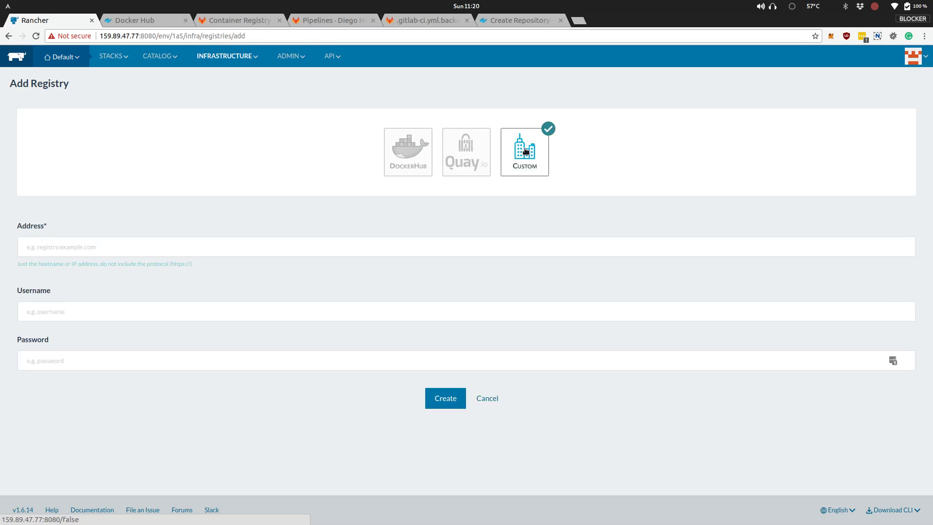
Enter address registry.gitlab.com with the GitLab username and password, and save the registry
click(143, 247)
text(registr)
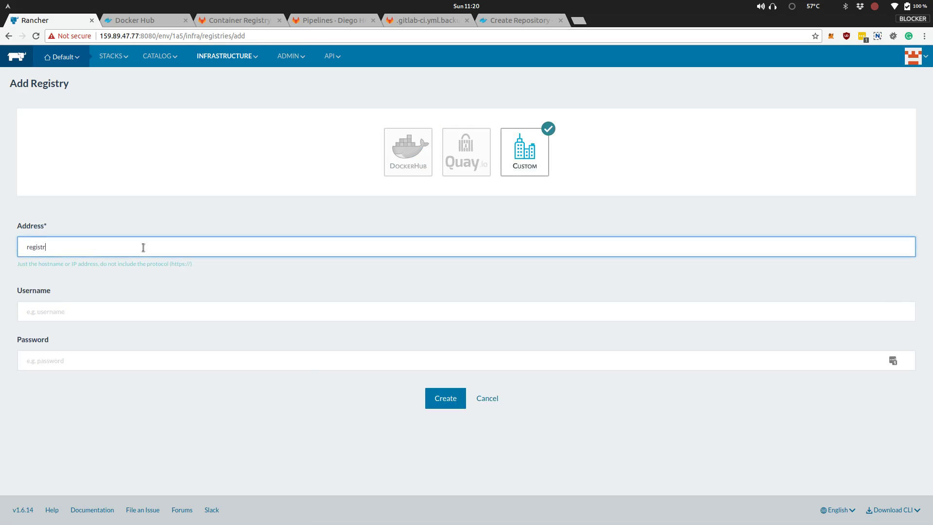
text(y.gitlab.c)
key(BackSpace)
text(.com)
key(Tab)
text(herna)
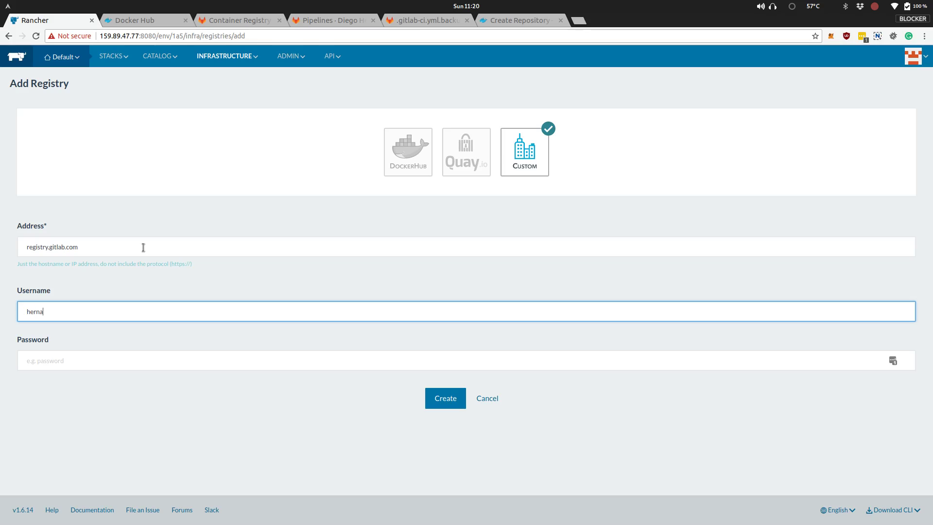
text(ndev)
key(Tab)
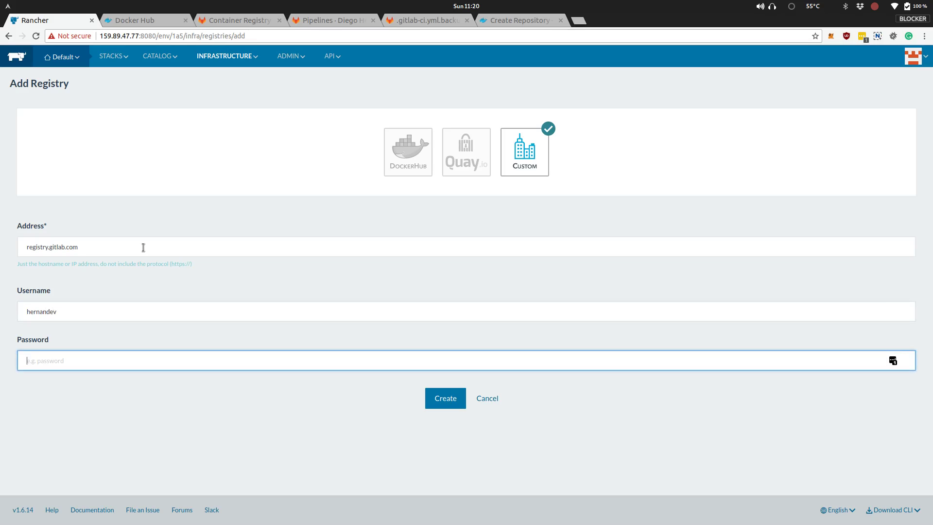
text(•••••••)
click(444, 398)
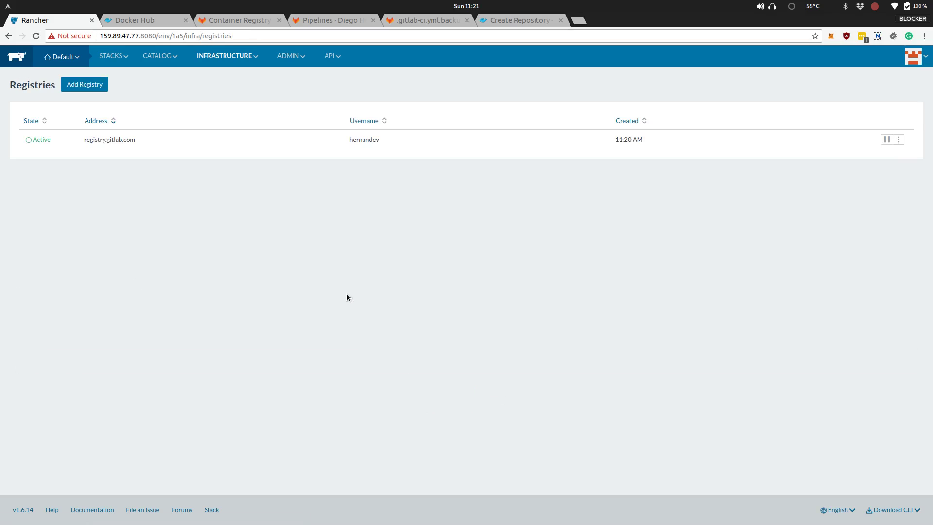
Save the credentials in the browser, then upgrade ci-example's app service and finish the upgrade
click(895, 120)
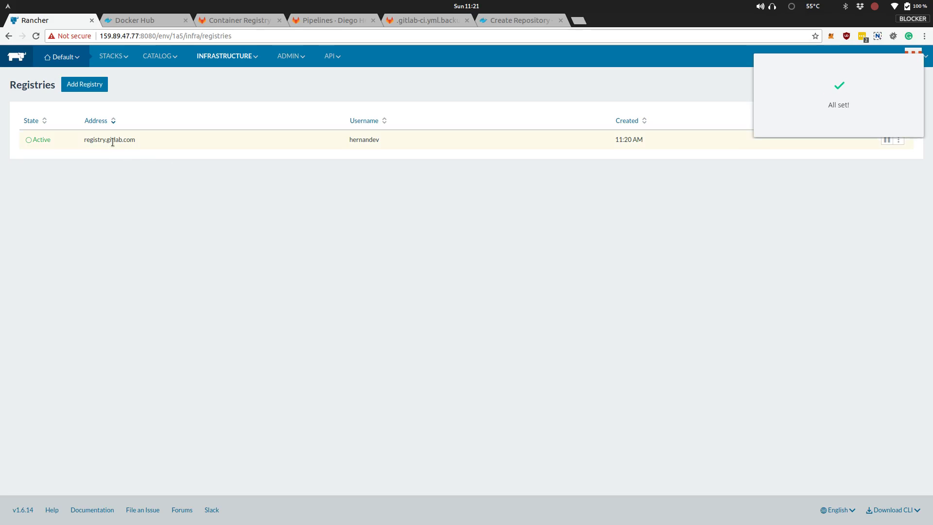
click(114, 73)
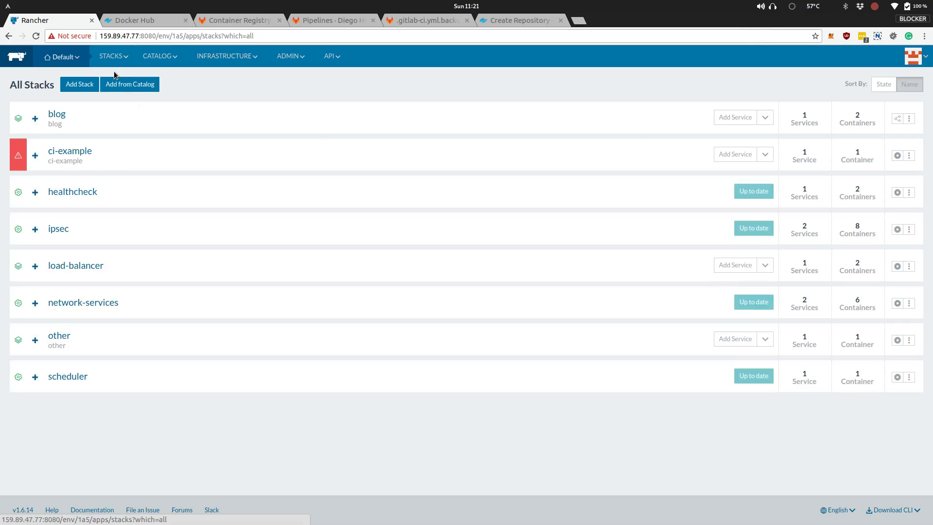
click(71, 151)
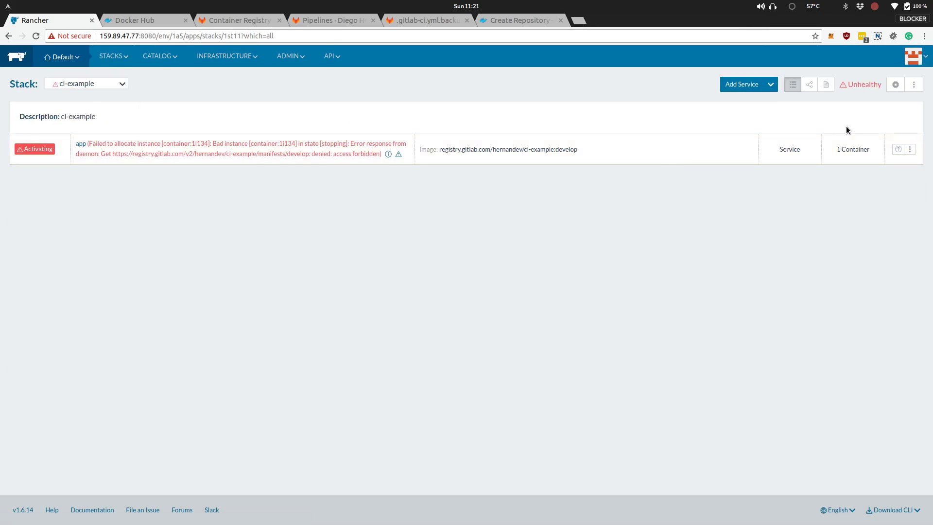
click(898, 150)
drag(929, 140, 929, 427)
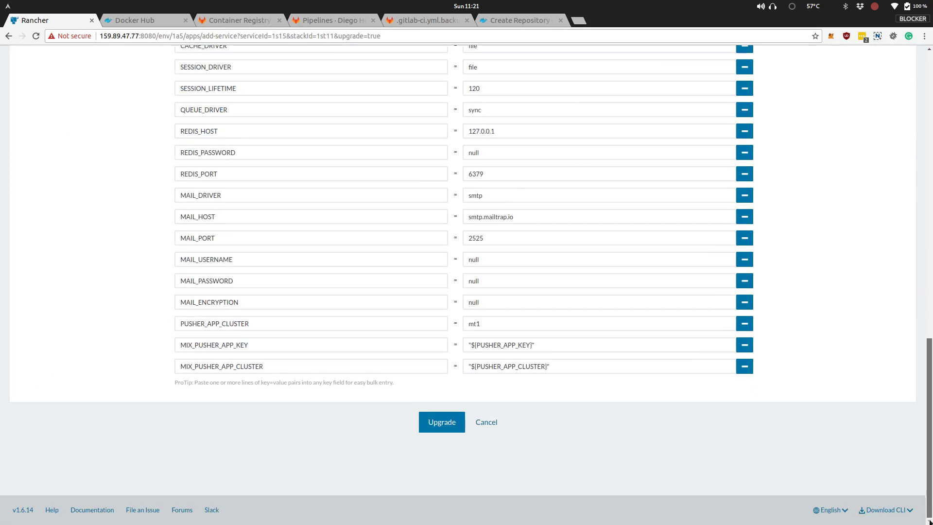
click(441, 424)
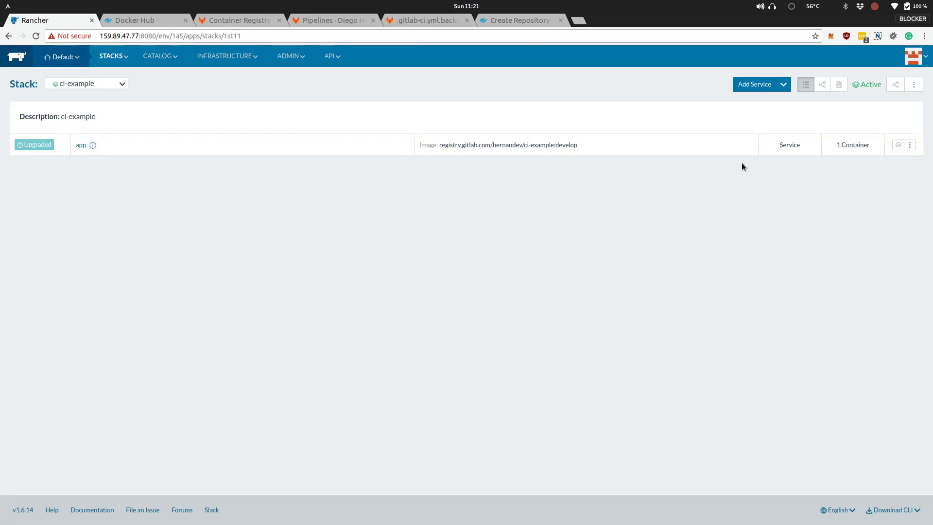
click(898, 144)
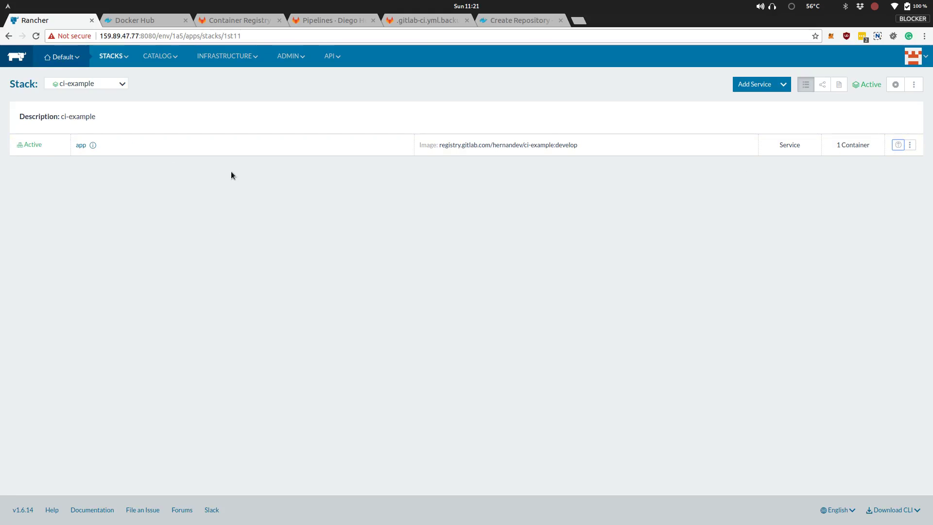
Open a shell in the app service's running container via Execute Shell and run ls
click(79, 145)
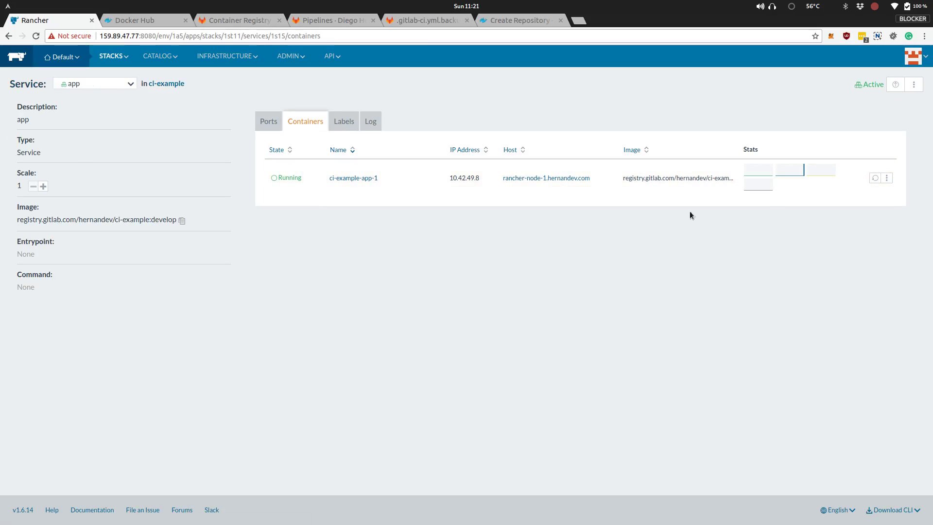
drag(624, 178, 714, 239)
click(714, 239)
click(886, 178)
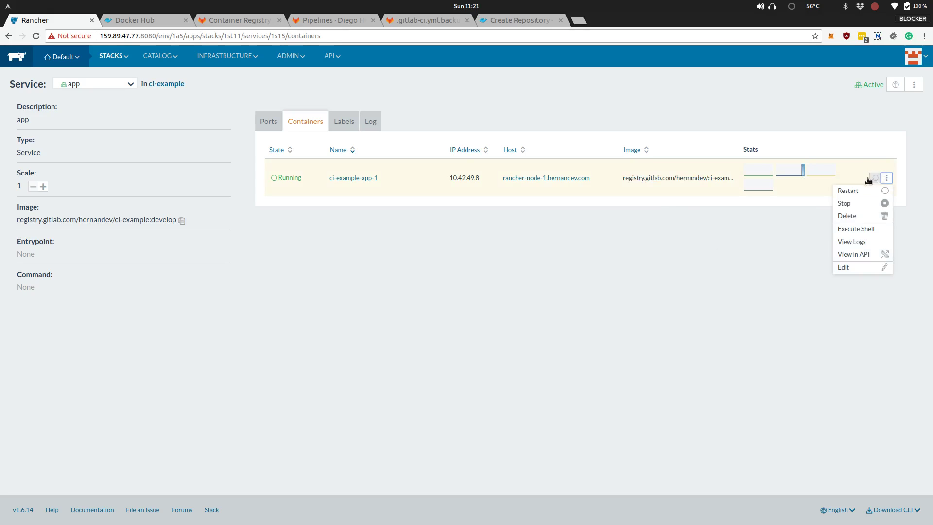
click(851, 233)
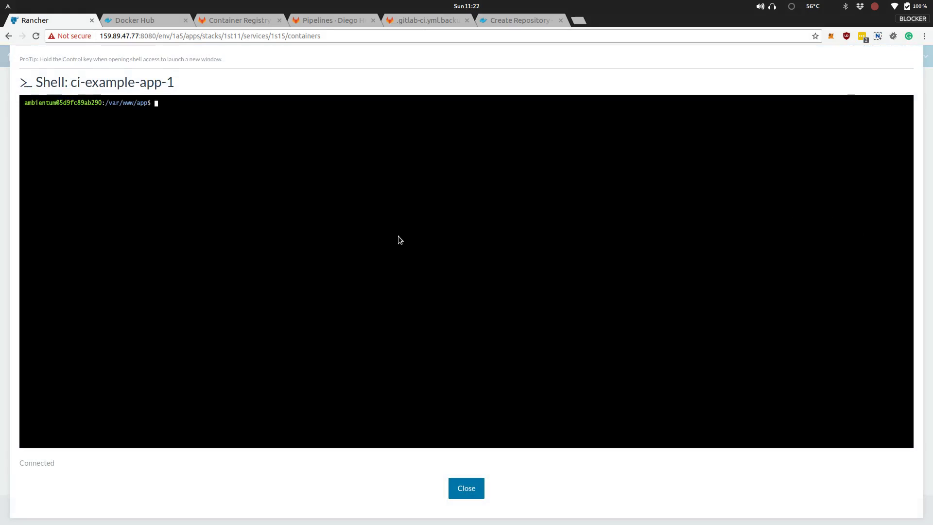
text(ls)
key(Return)
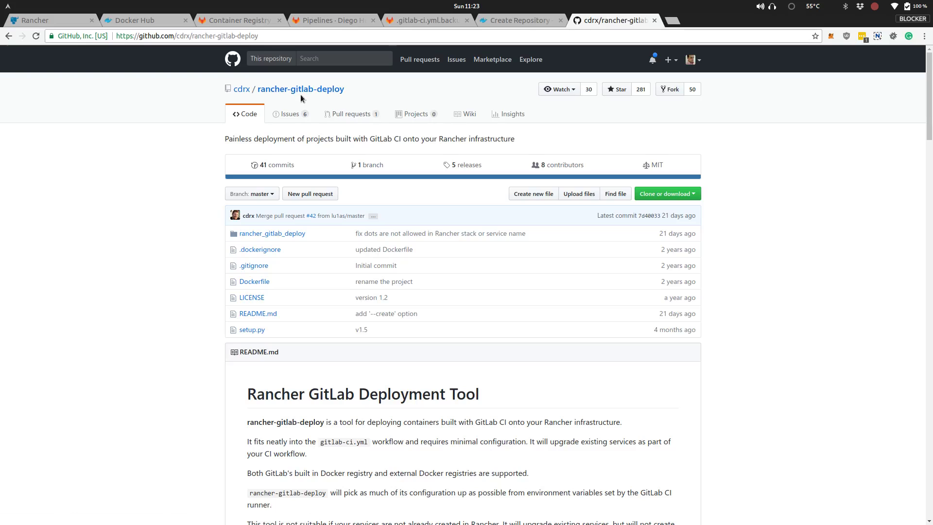
Review the README's RANCHER_URL, RANCHER_ACCESS_KEY and RANCHER_SECRET_KEY variables and example deploy job, then return to Rancher
drag(345, 91, 262, 90)
scroll(157, 330, down, 8)
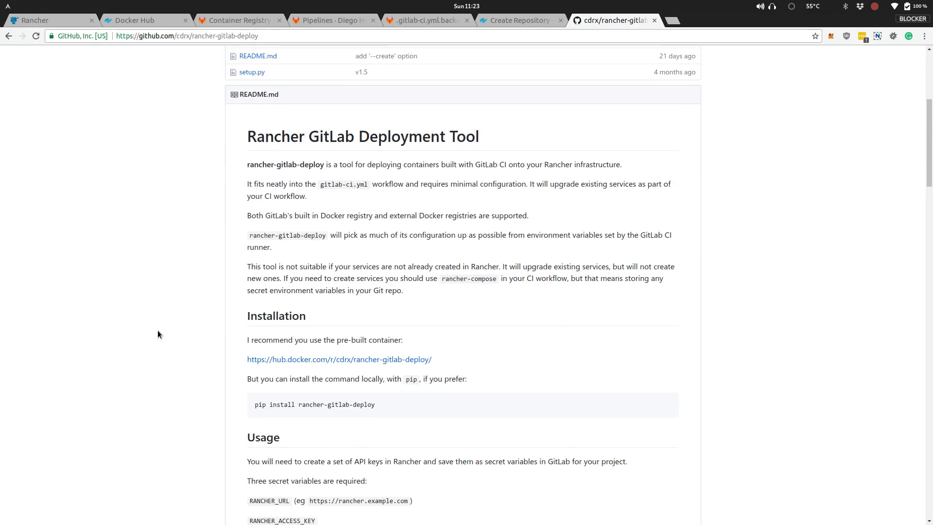
scroll(161, 330, down, 4)
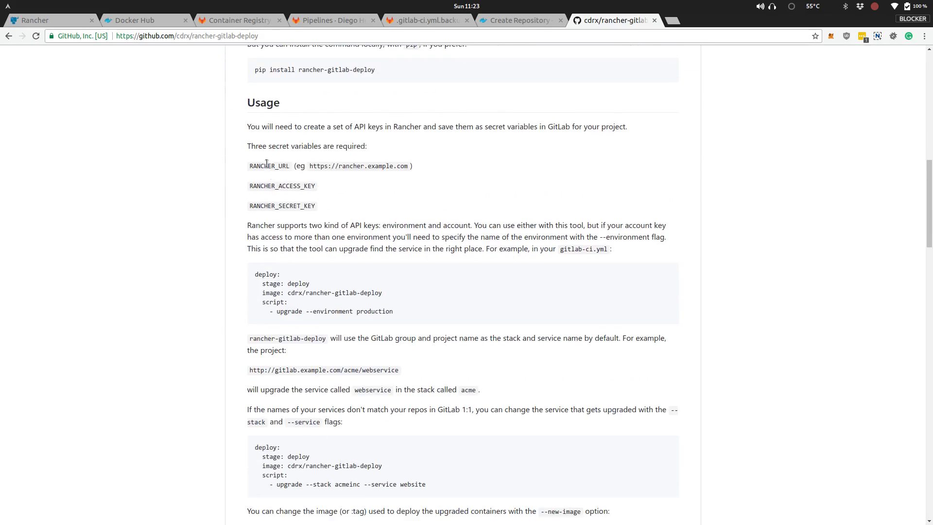
drag(249, 165, 316, 187)
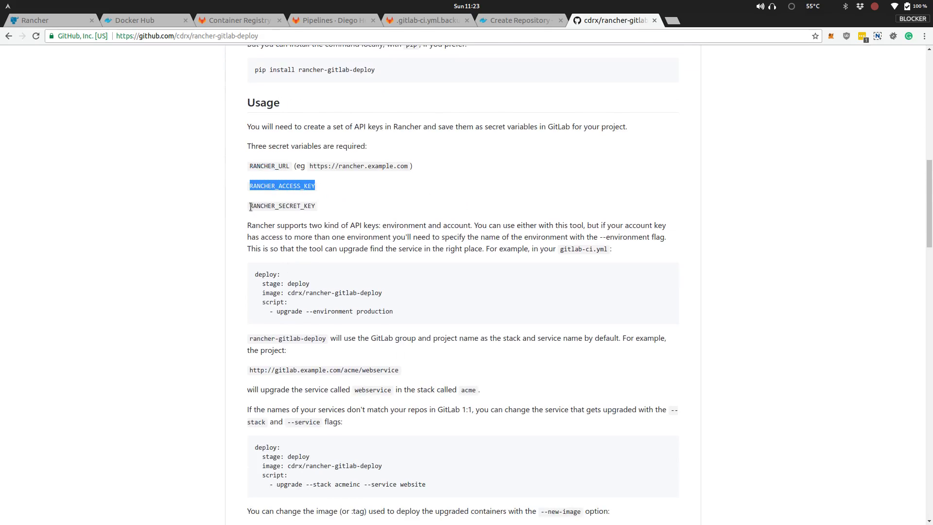
drag(250, 206, 316, 206)
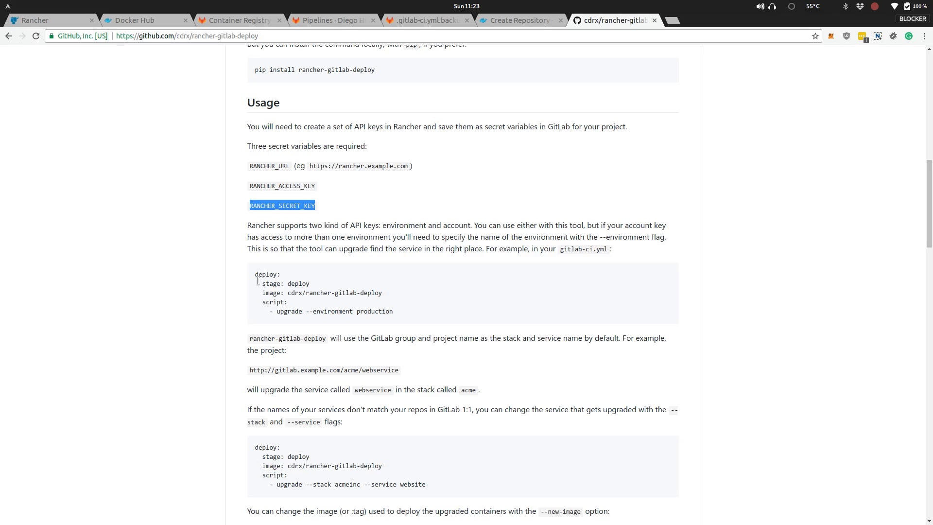
drag(254, 272, 410, 308)
click(420, 307)
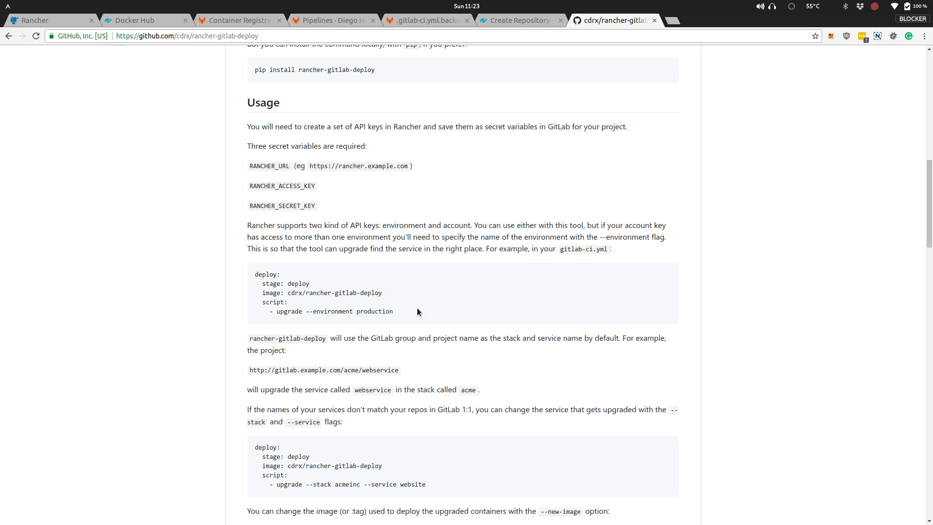
key(ctrl+1)
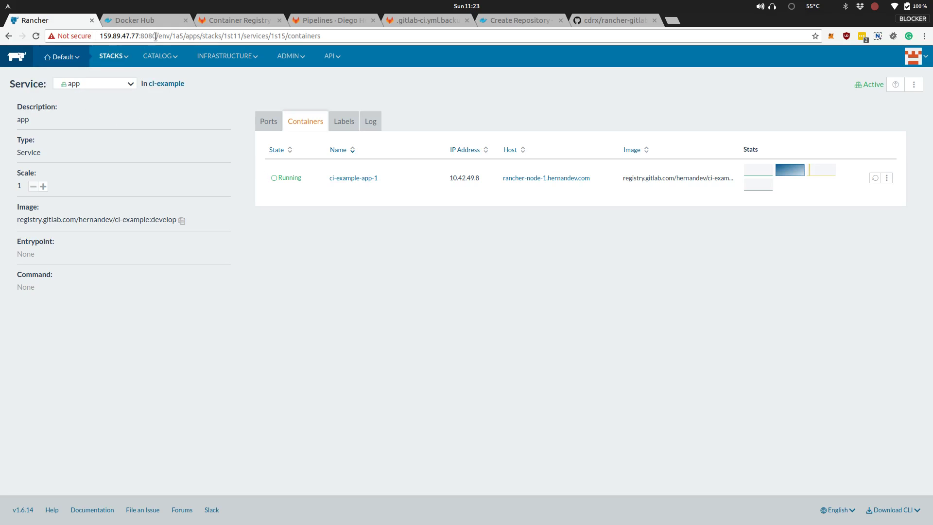
Open the ci-example project's CI / CD settings with its Secret variables section, then switch to PhpStorm
drag(156, 36, 99, 36)
key(ctrl+c)
click(238, 19)
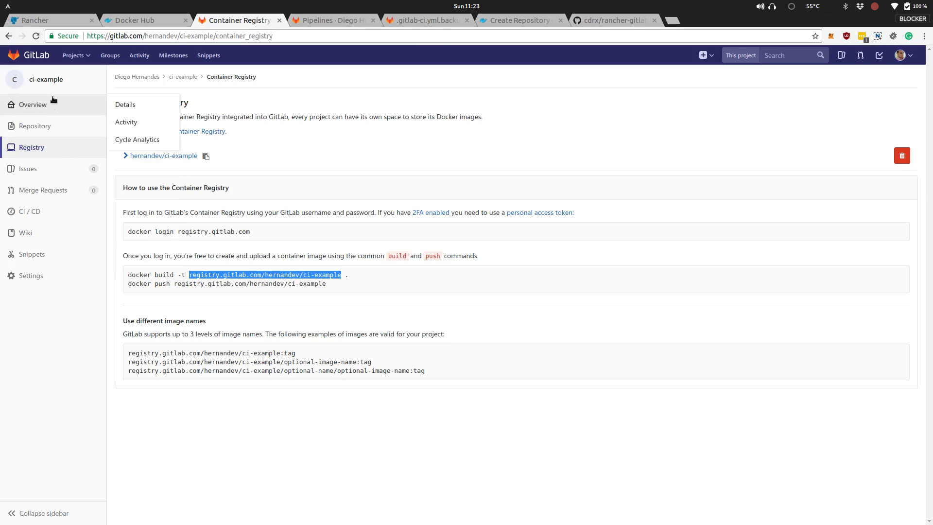
mouse_move(29, 276)
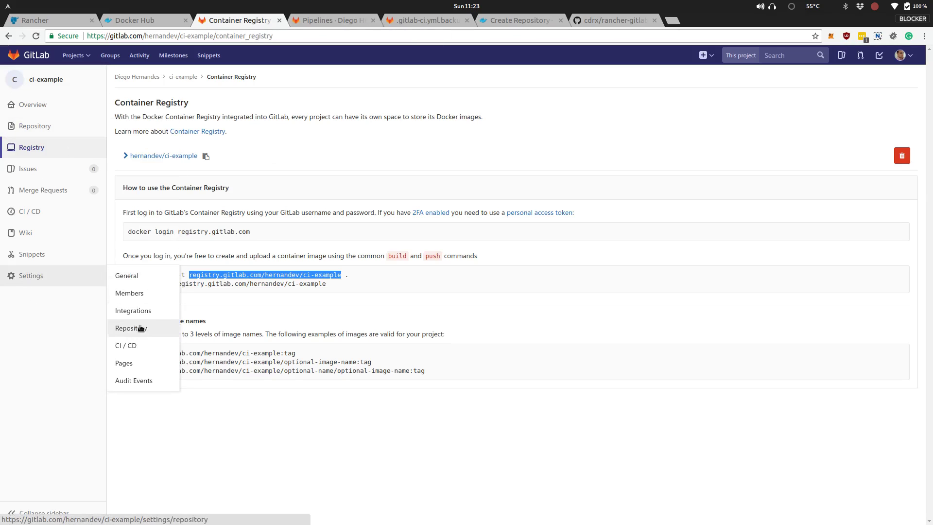
click(139, 345)
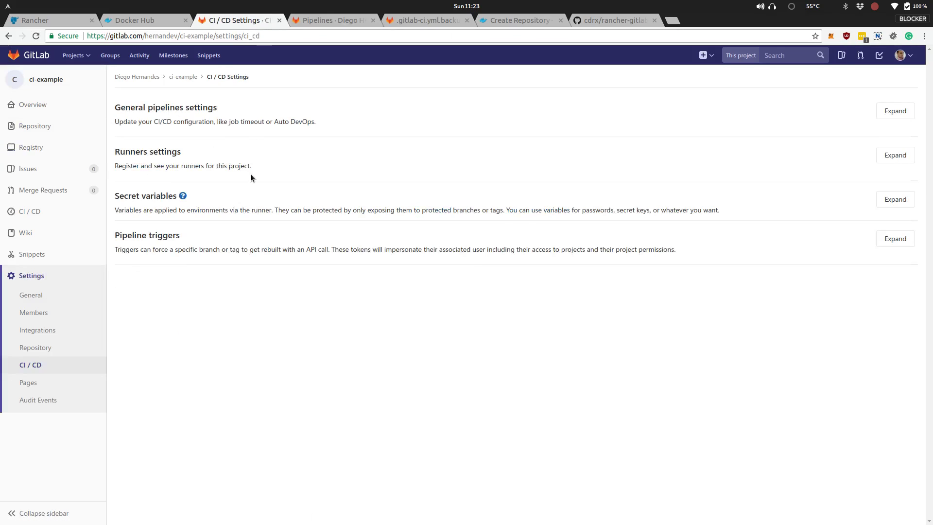
drag(125, 195, 176, 192)
key(alt+Tab)
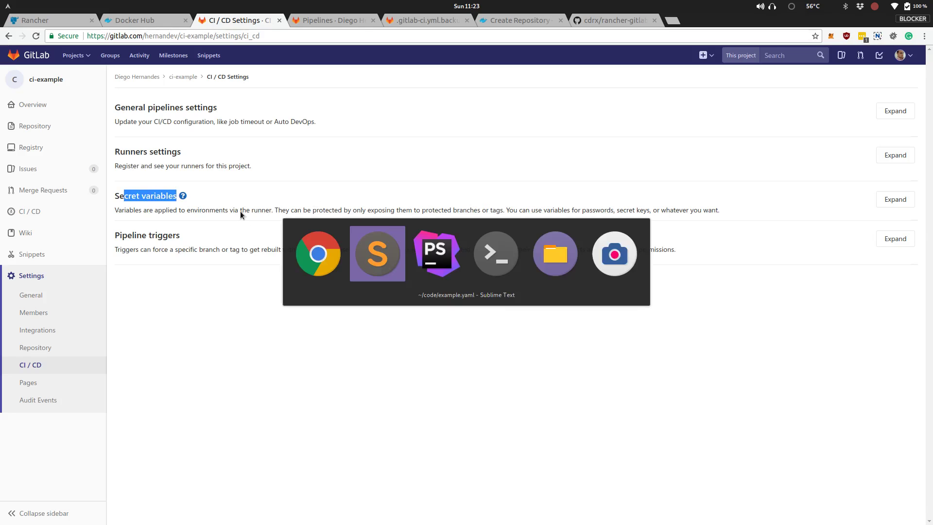
key(alt+Tab)
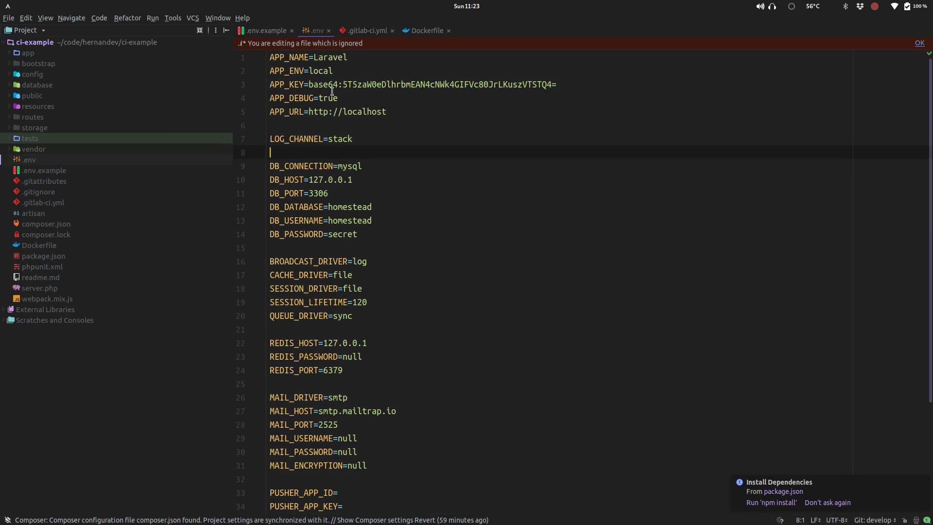
Read through .gitlab-ci.yml's variables and build, test and deploy stages, then go back to the browser
click(370, 30)
click(376, 140)
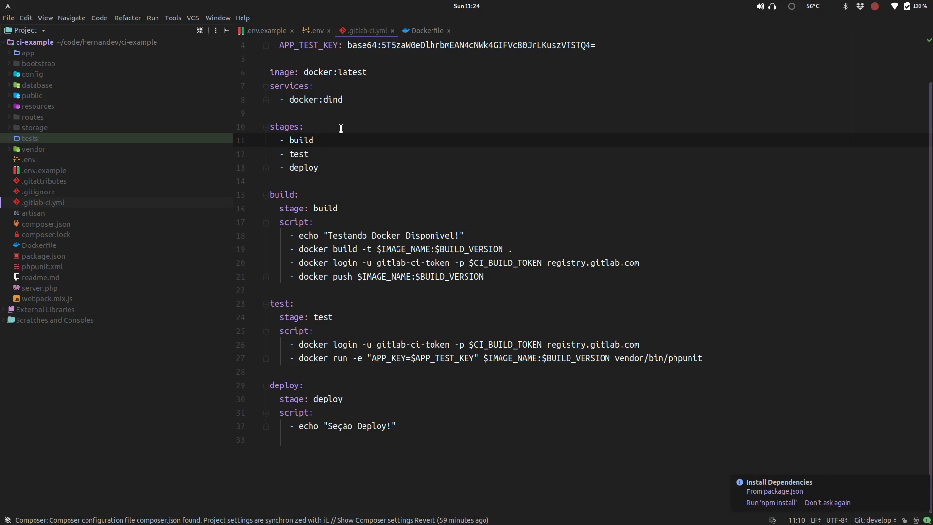
scroll(362, 202, up, 1)
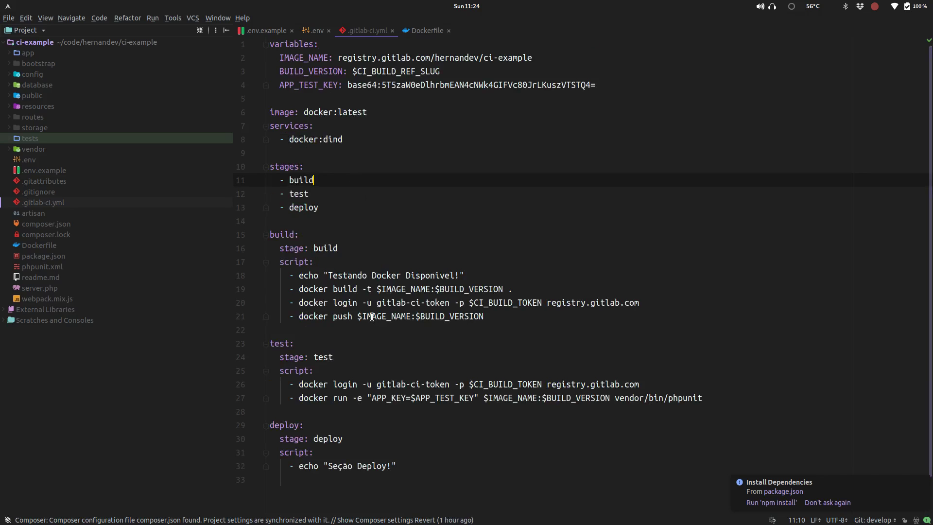
key(alt+Tab)
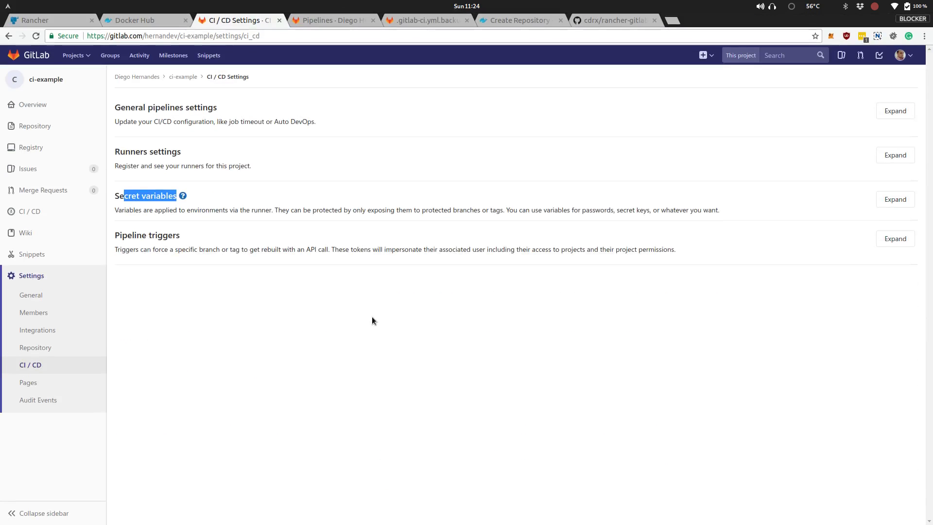
click(895, 199)
click(275, 232)
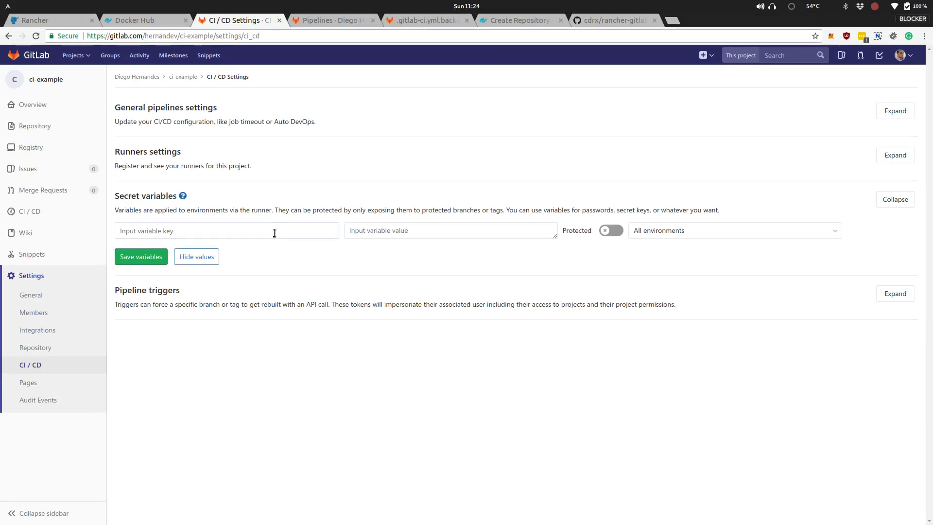
click(604, 19)
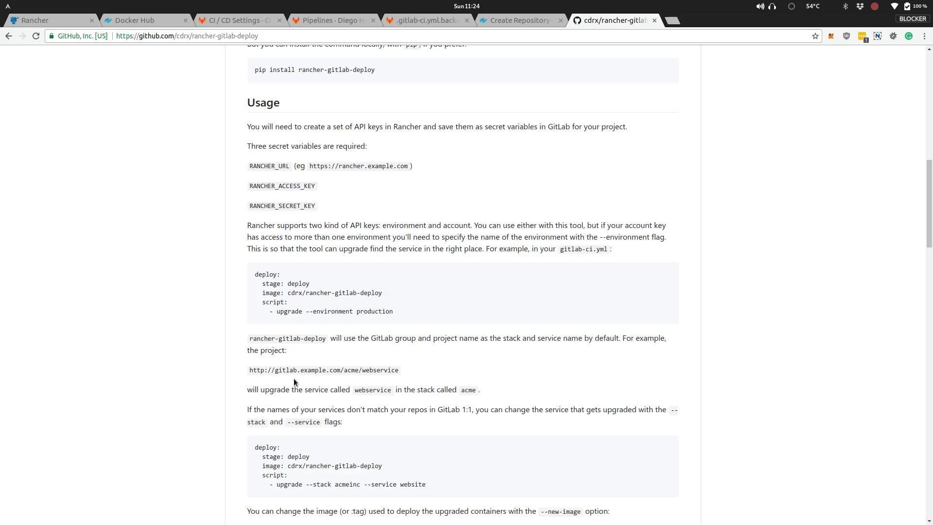
scroll(220, 390, down, 1)
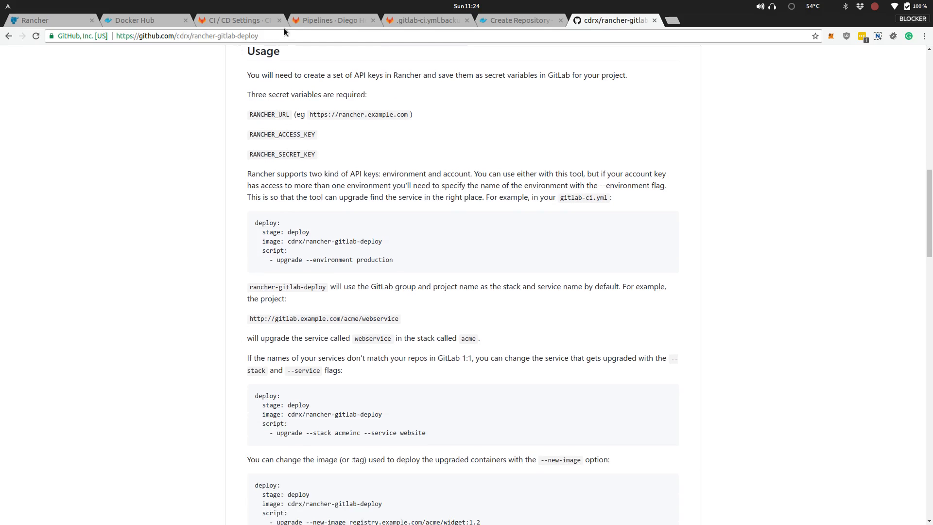
click(242, 19)
text(RANC)
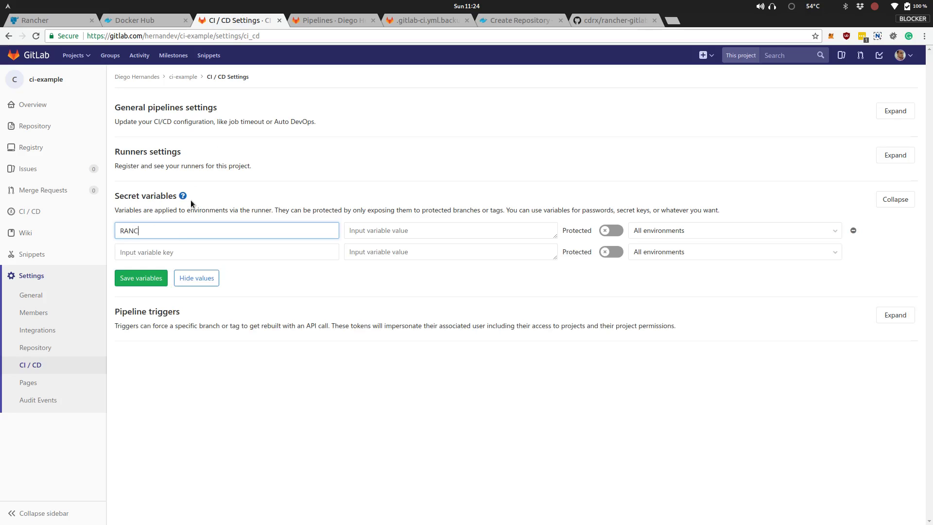
text(HER_URL)
key(Tab)
key(ctrl+v)
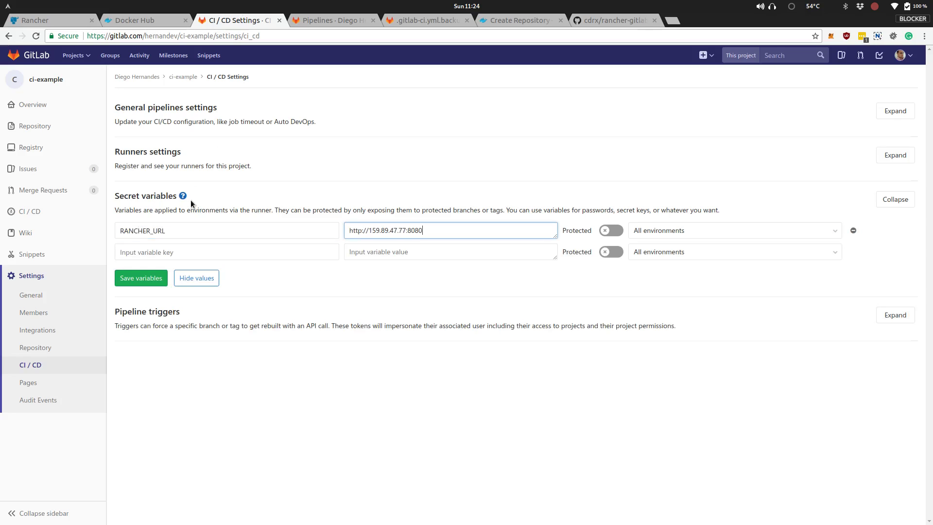
drag(349, 230, 456, 230)
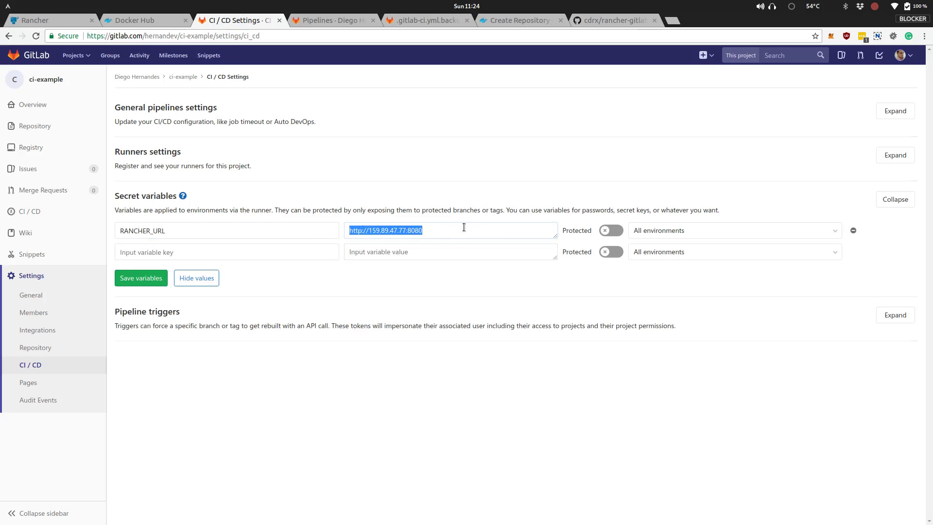
Add RANCHER_ACCESS_KEY and RANCHER_SECRET_KEY as further keys, copied from the README
click(189, 258)
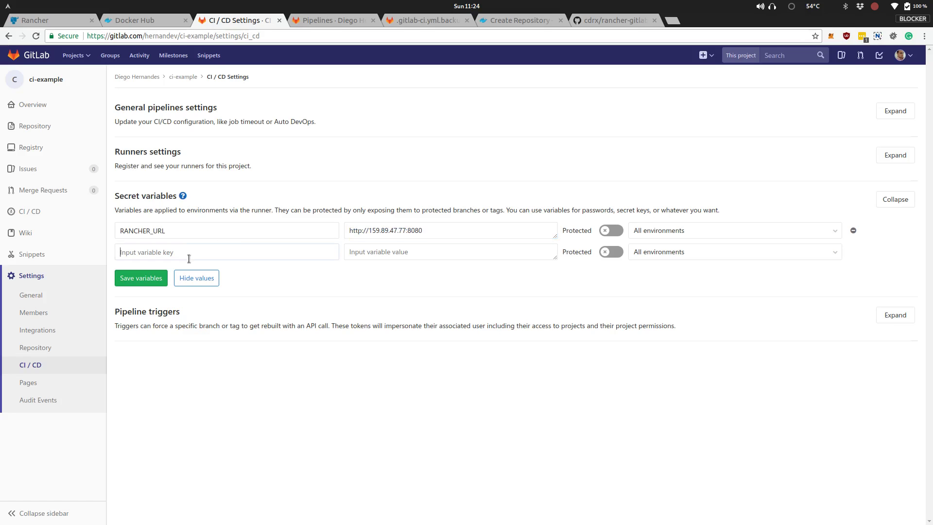
key(ctrl+Tab)
key(ctrl+Tab)
key(ctrl+Tab)
key(ctrl+Tab)
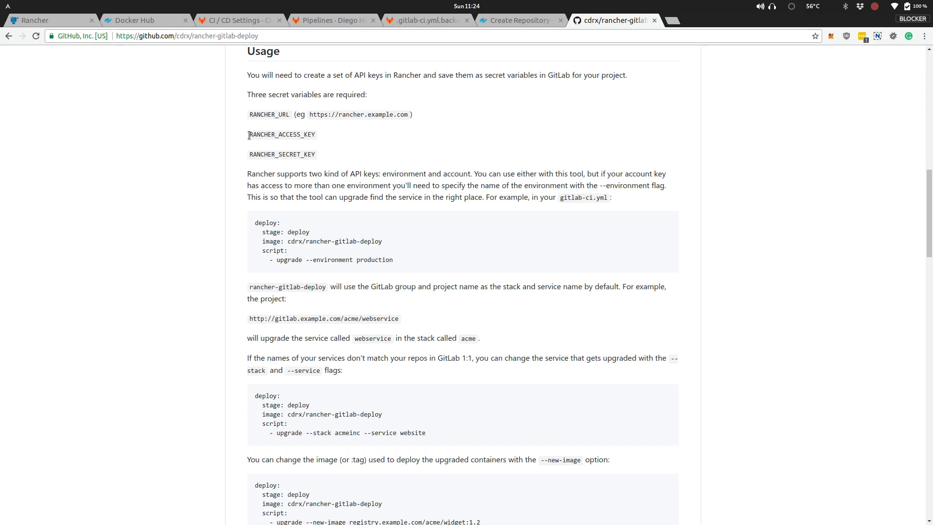
drag(249, 134, 317, 136)
key(ctrl+c)
key(ctrl+3)
key(ctrl+v)
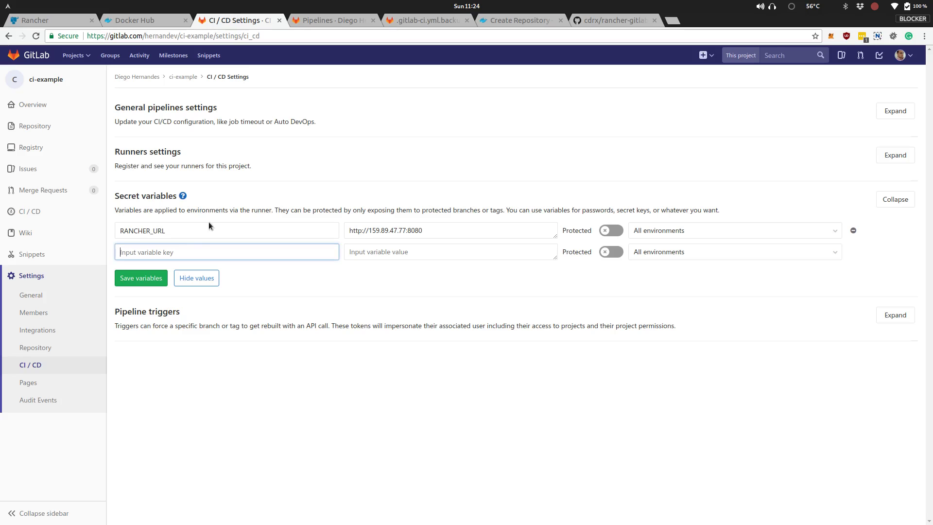
click(598, 20)
drag(249, 154, 319, 155)
click(238, 20)
click(188, 273)
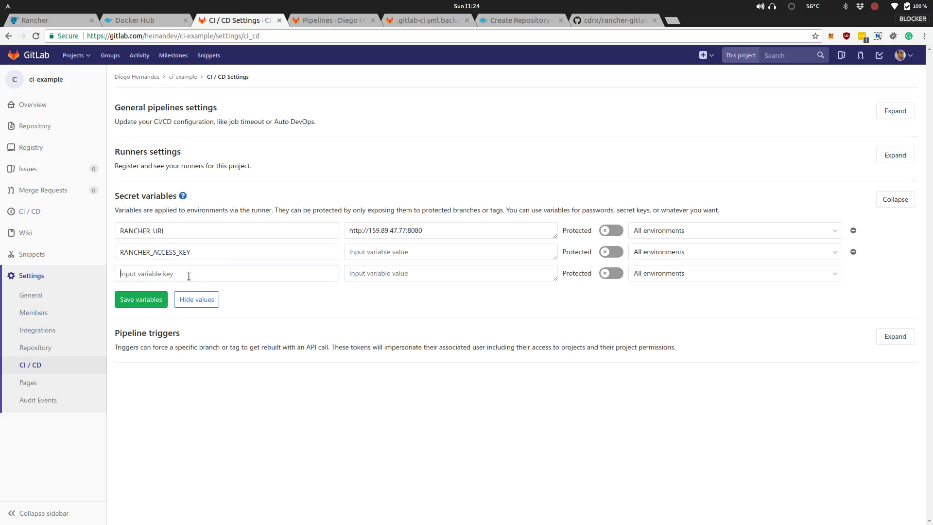
key(ctrl+v)
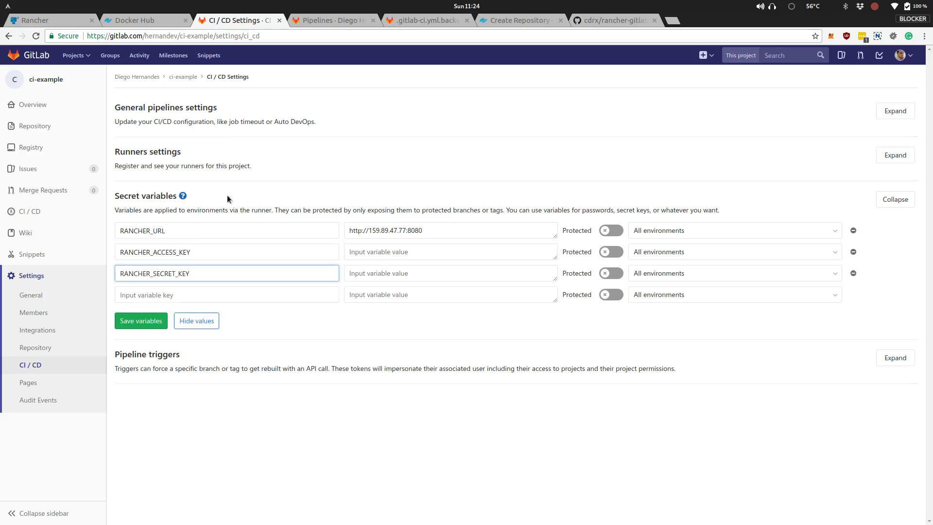
Go to Rancher's API > Keys page and reveal the environment API keys section
click(136, 21)
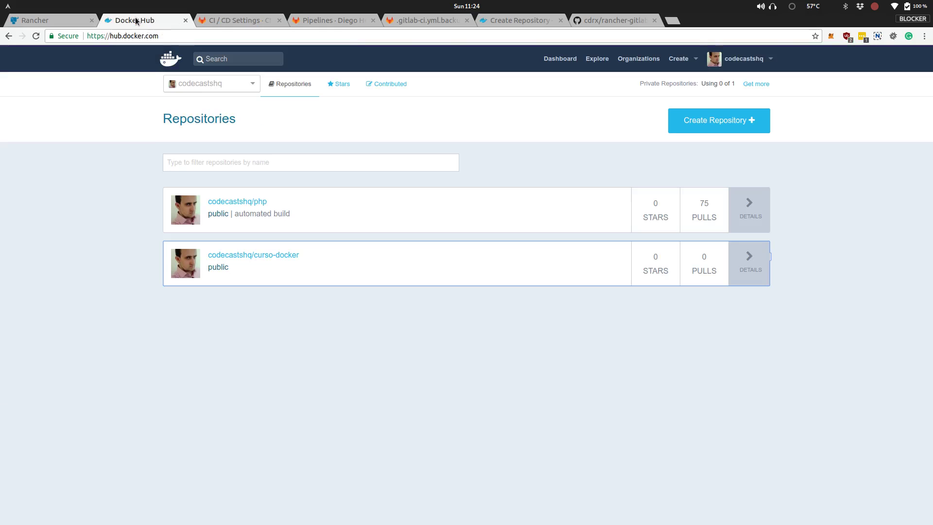
click(46, 18)
mouse_move(296, 57)
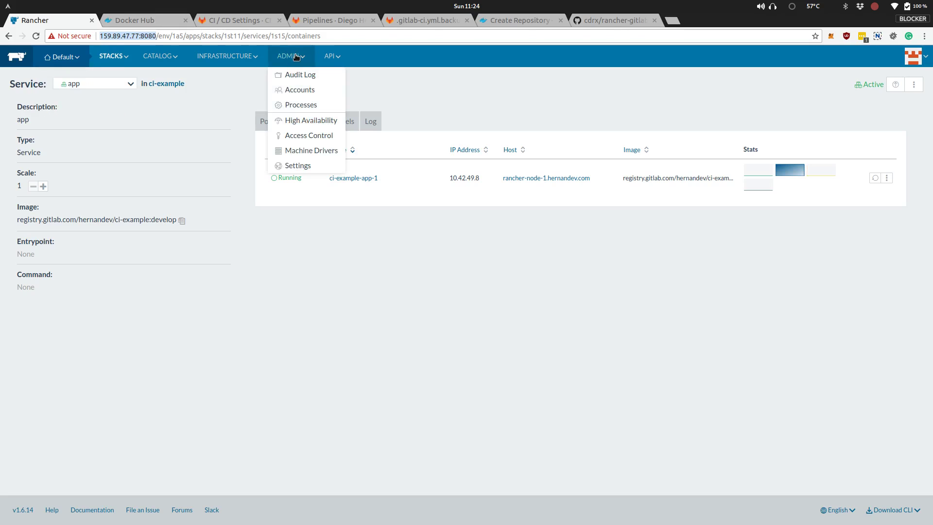
click(301, 136)
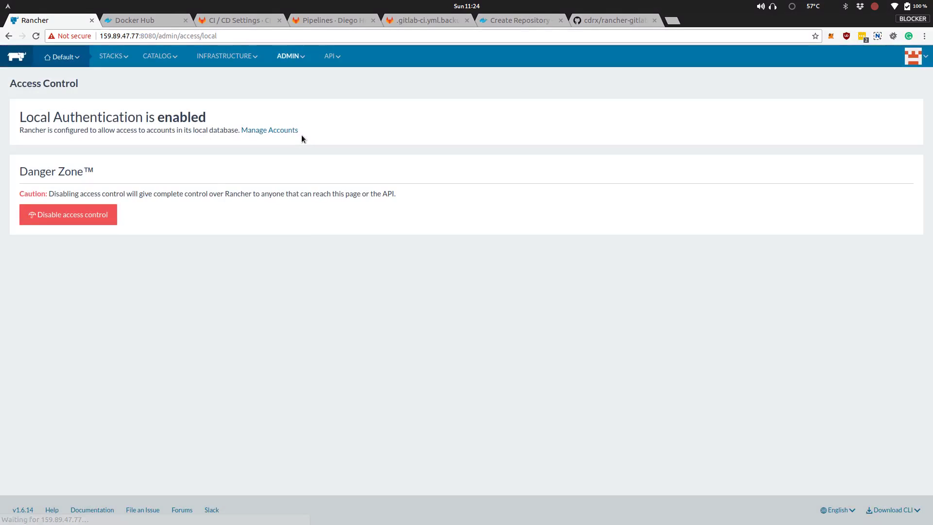
mouse_move(333, 57)
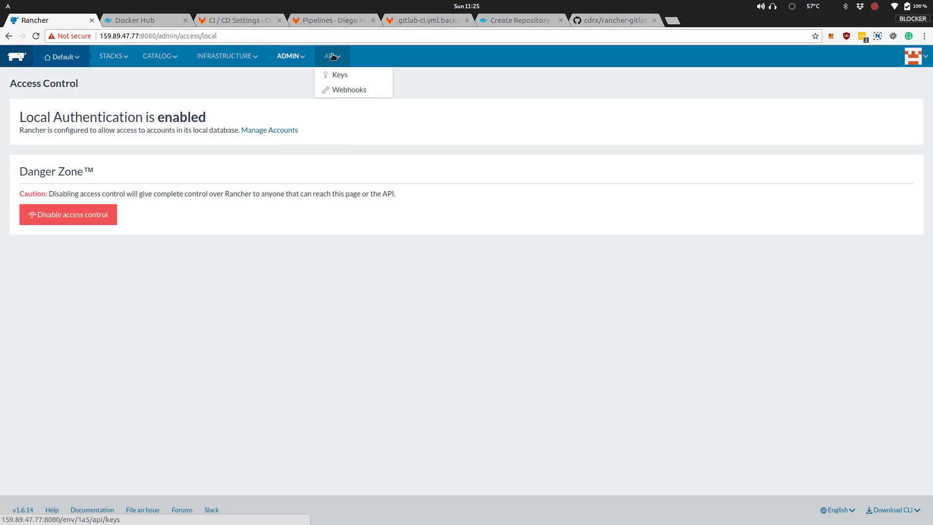
click(346, 74)
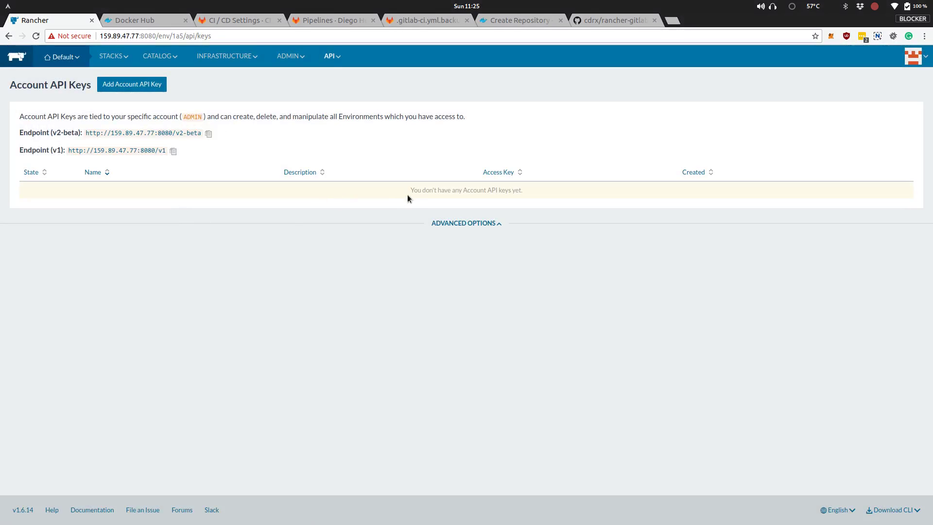
click(463, 223)
drag(414, 190, 516, 191)
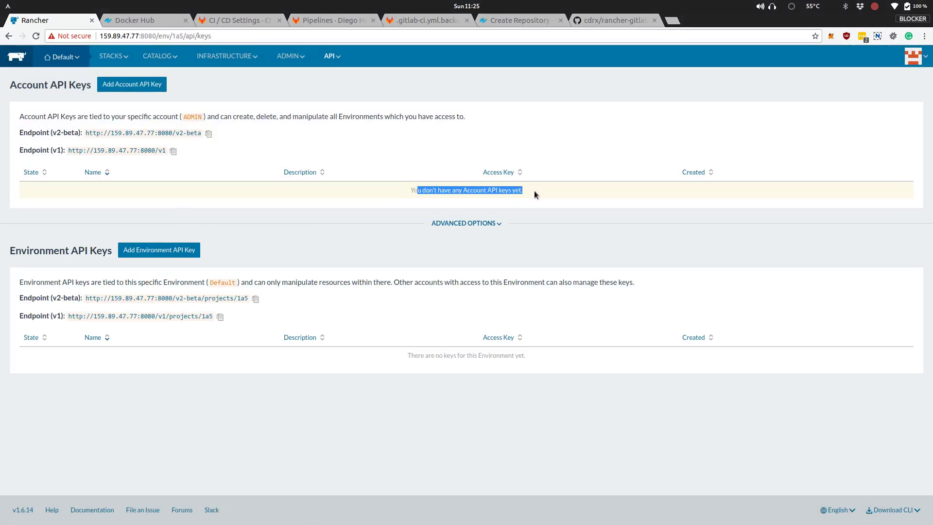
click(200, 220)
click(331, 56)
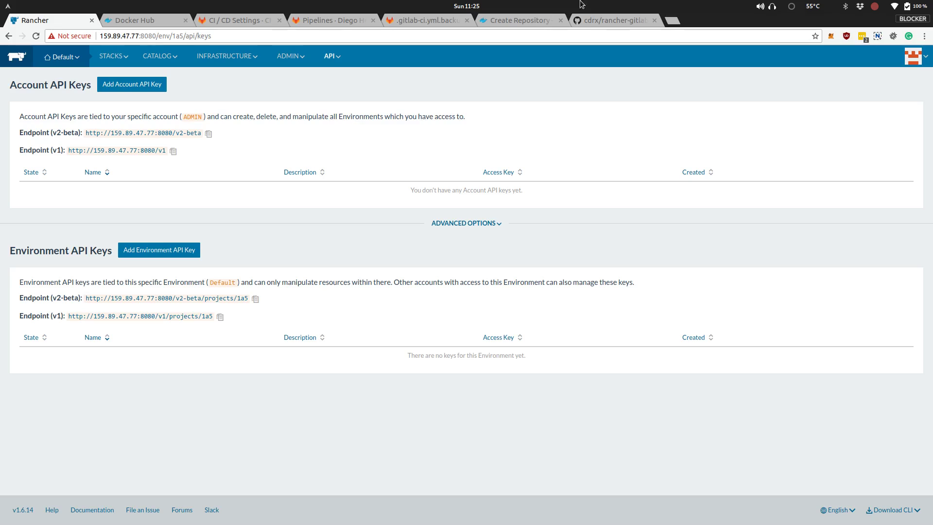
key(ctrl+shift+Tab)
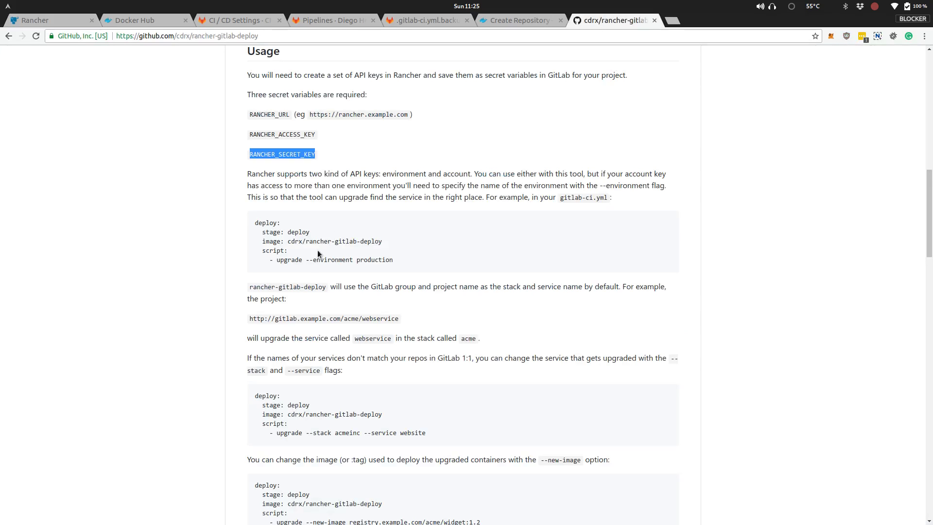
click(221, 16)
click(320, 19)
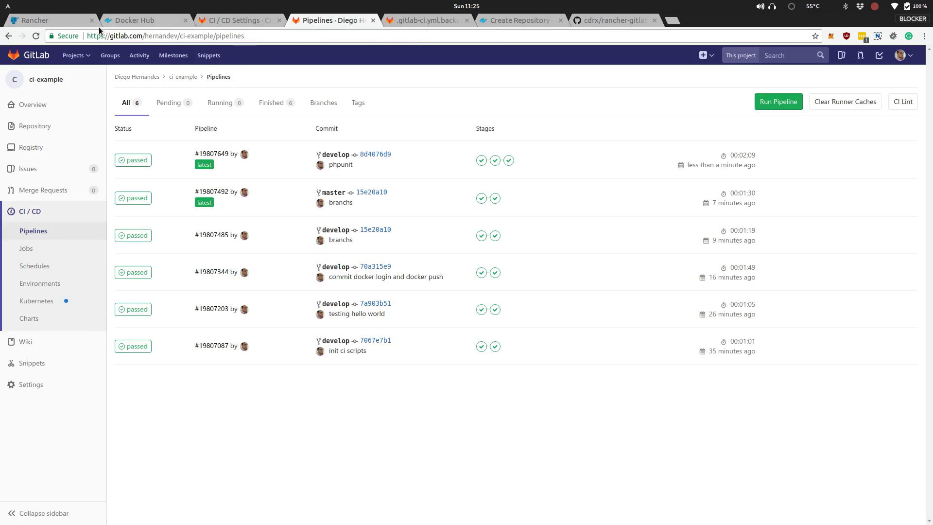
click(62, 19)
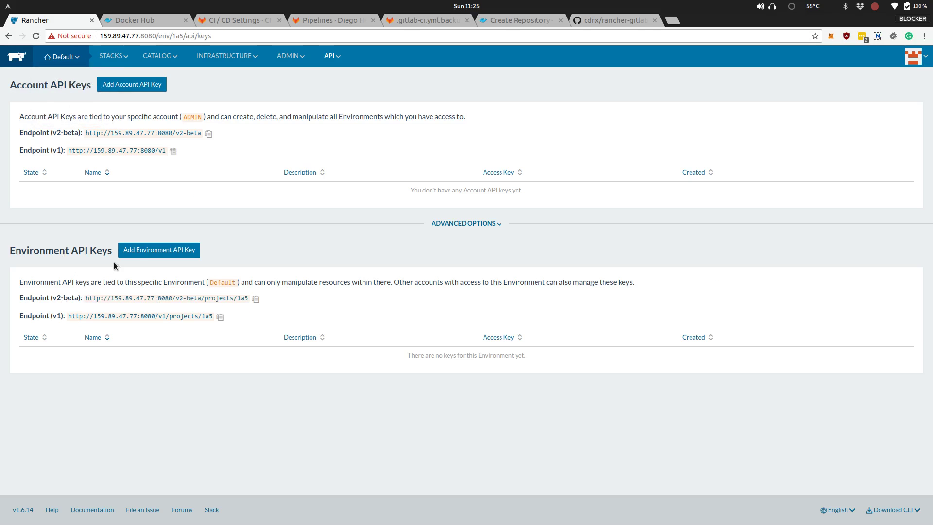
Create an environment API key named gitlab and select its generated access key
click(159, 249)
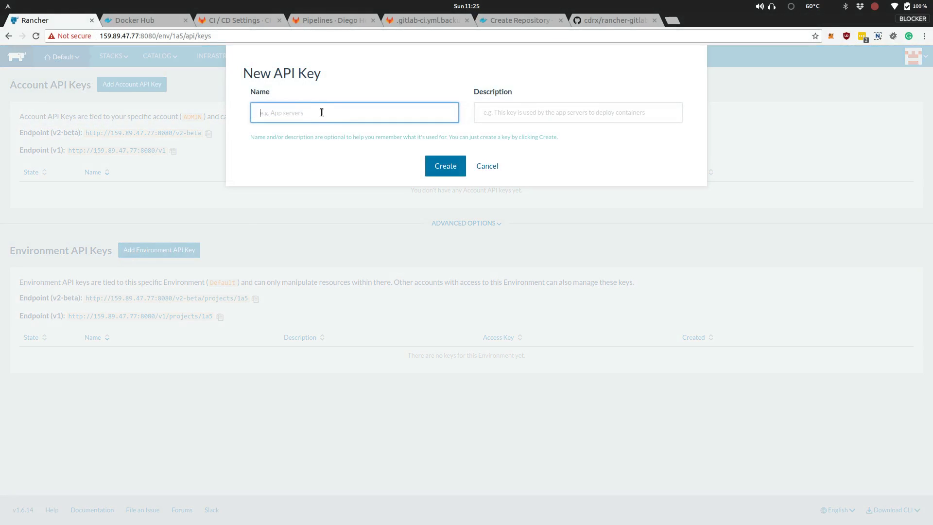
text(gitlab)
click(443, 167)
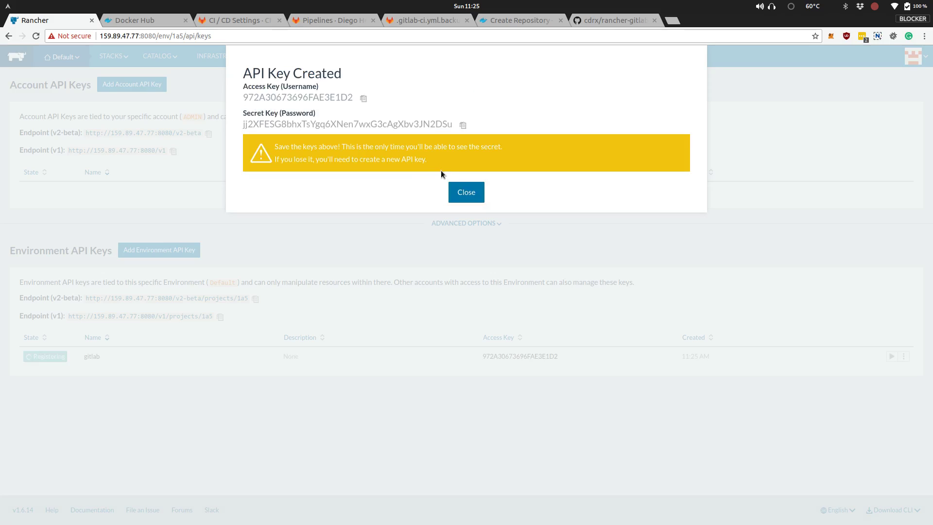
drag(243, 97, 351, 95)
key(ctrl+Tab)
key(ctrl+Tab)
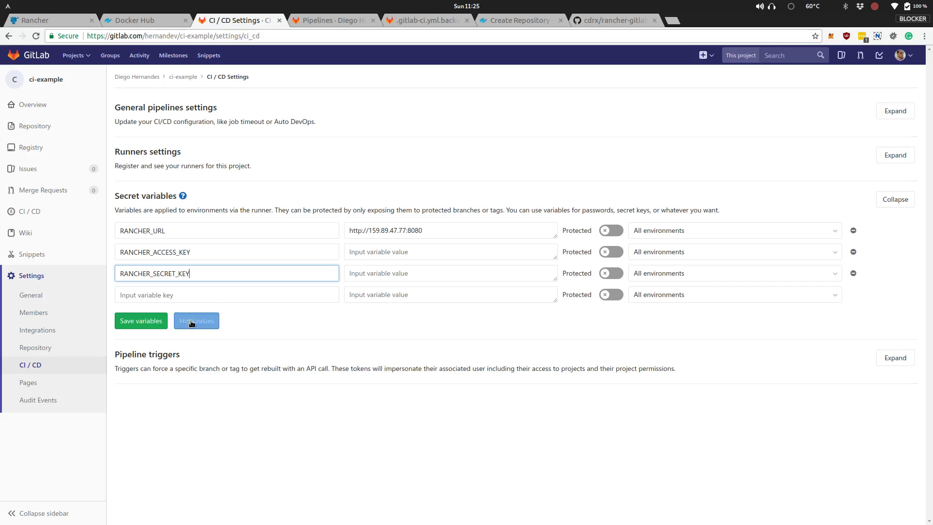
Paste the Rancher access key into RANCHER_ACCESS_KEY's value field
click(416, 273)
key(ctrl+v)
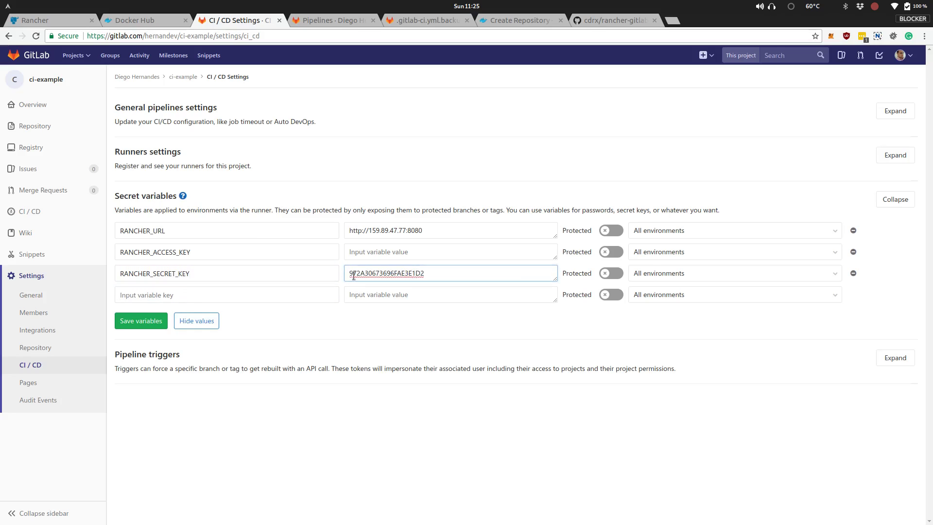
key(ctrl+z)
click(371, 251)
key(ctrl+v)
Copy Rancher's secret key into RANCHER_SECRET_KEY's value and save the variables
click(139, 20)
click(62, 20)
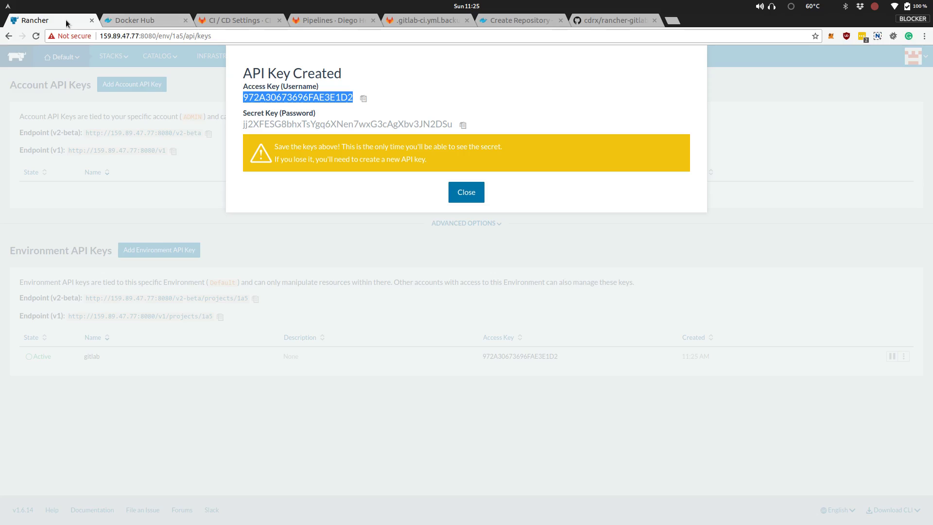
drag(241, 125, 452, 127)
key(ctrl+Tab)
key(ctrl+Tab)
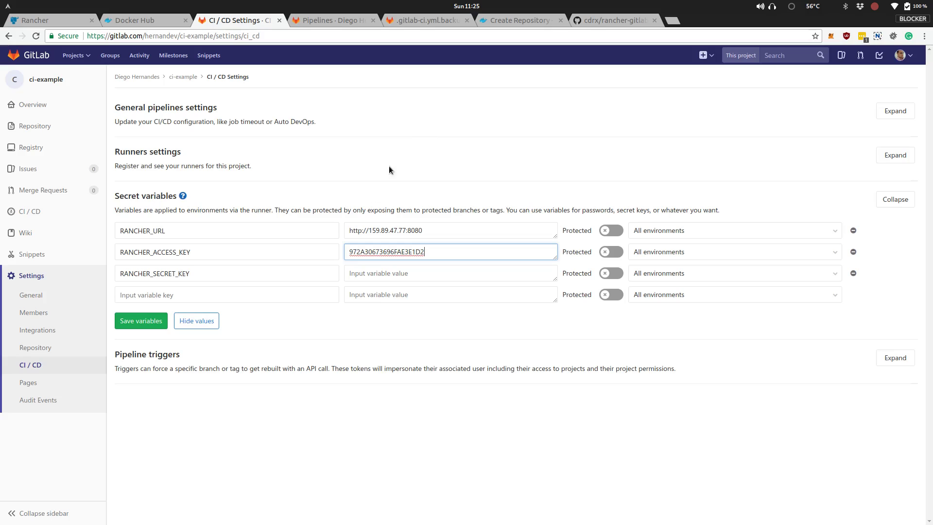
click(387, 275)
key(ctrl+v)
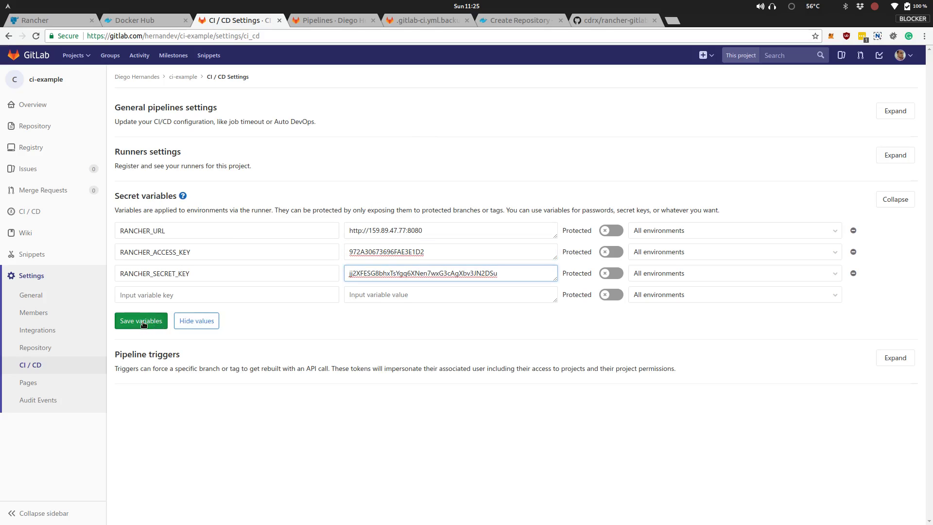
click(142, 322)
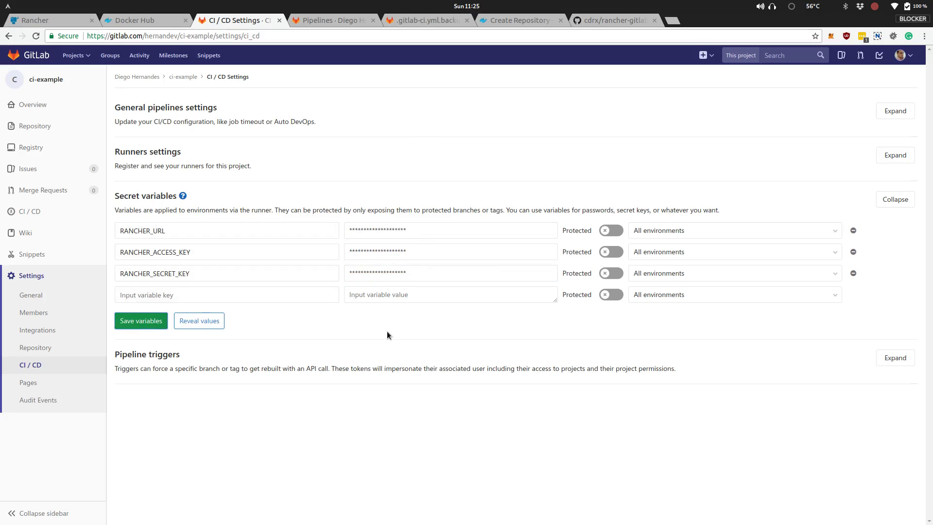
Select the README's example deploy job code
click(608, 20)
drag(255, 222, 420, 261)
key(ctrl+c)
key(alt+Tab)
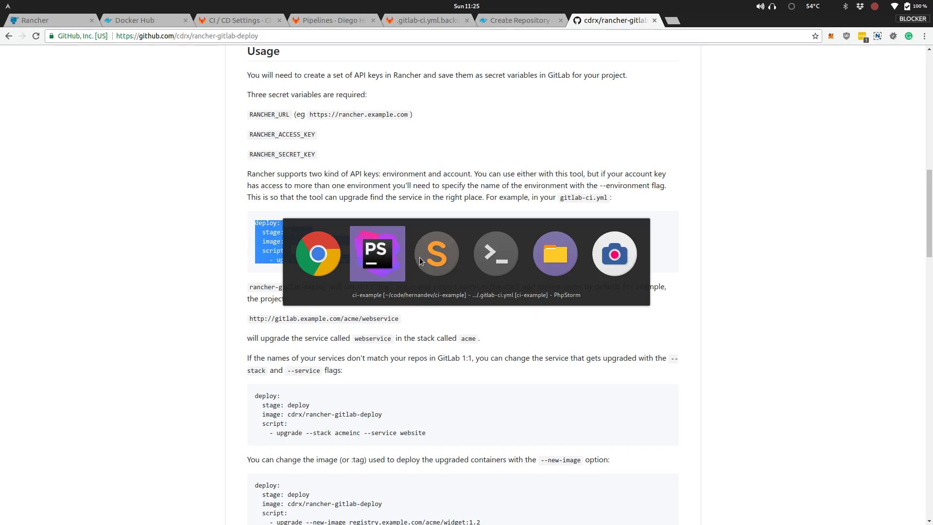
Replace the existing deploy job in .gitlab-ci.yml with the copied README example
scroll(356, 256, down, 1)
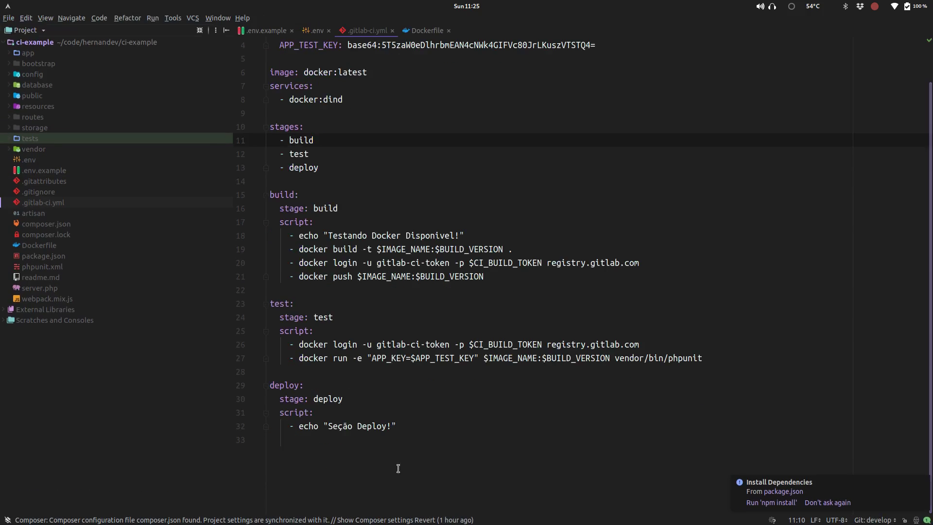
drag(446, 426, 257, 394)
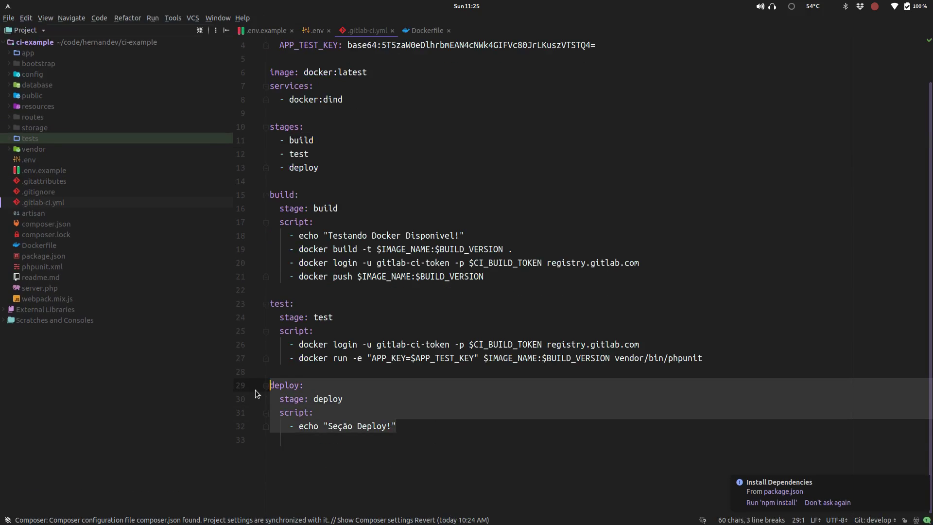
key(ctrl+v)
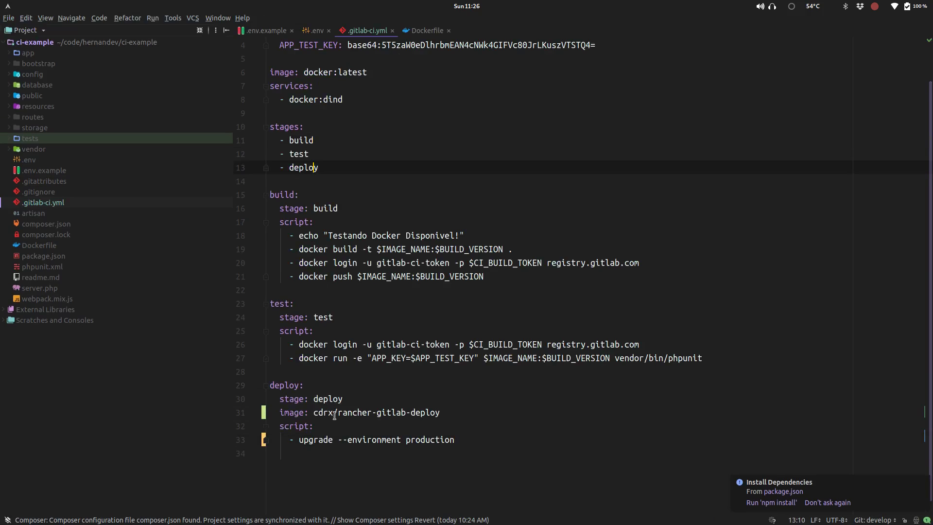
click(276, 386)
click(319, 399)
scroll(316, 406, down, 1)
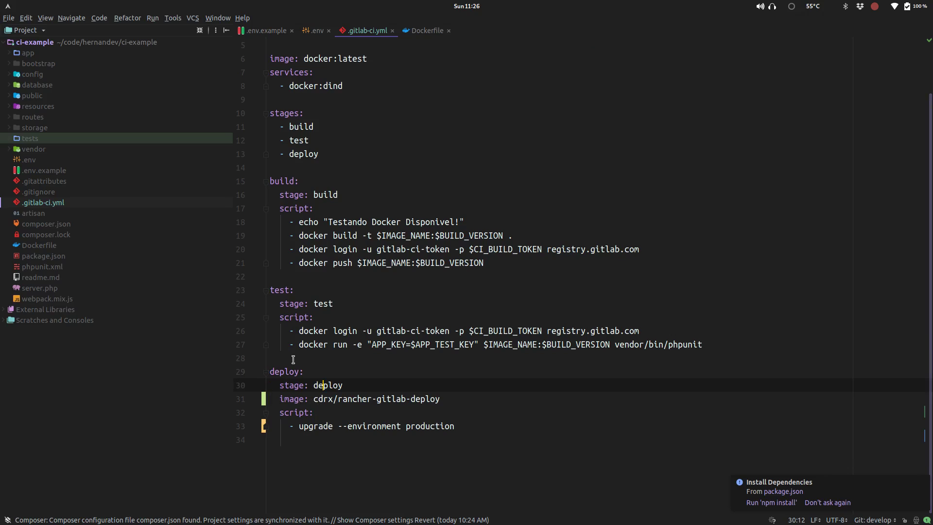
Check the deploy job's cdrx/rancher-gitlab-deploy image and upgrade --environment production command
drag(280, 399, 455, 400)
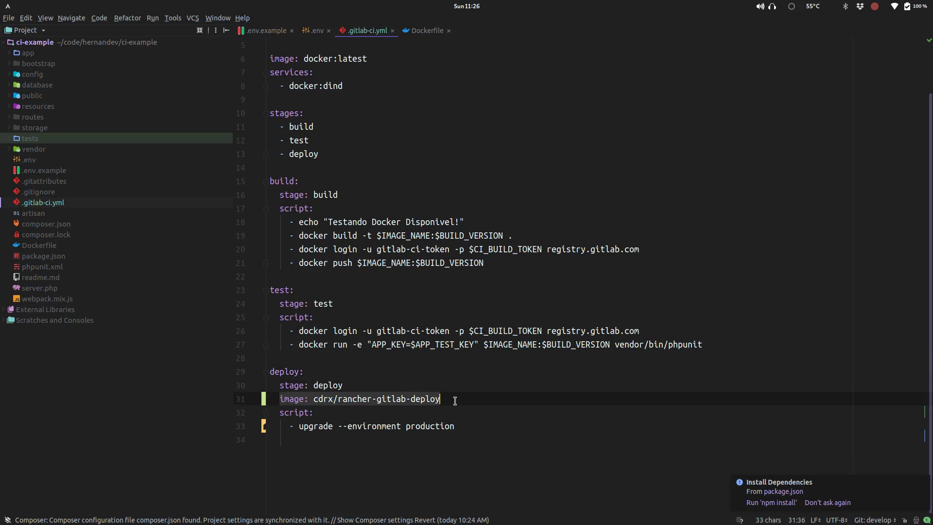
click(317, 401)
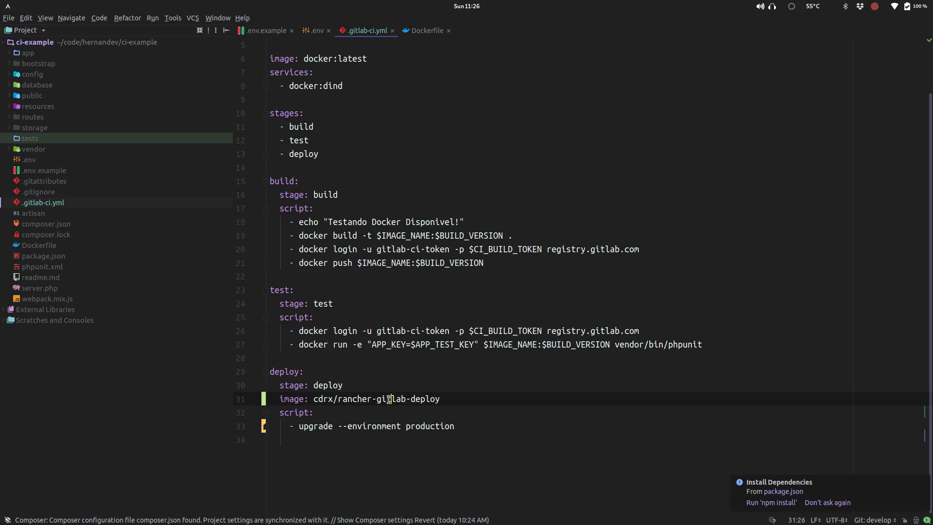
click(421, 399)
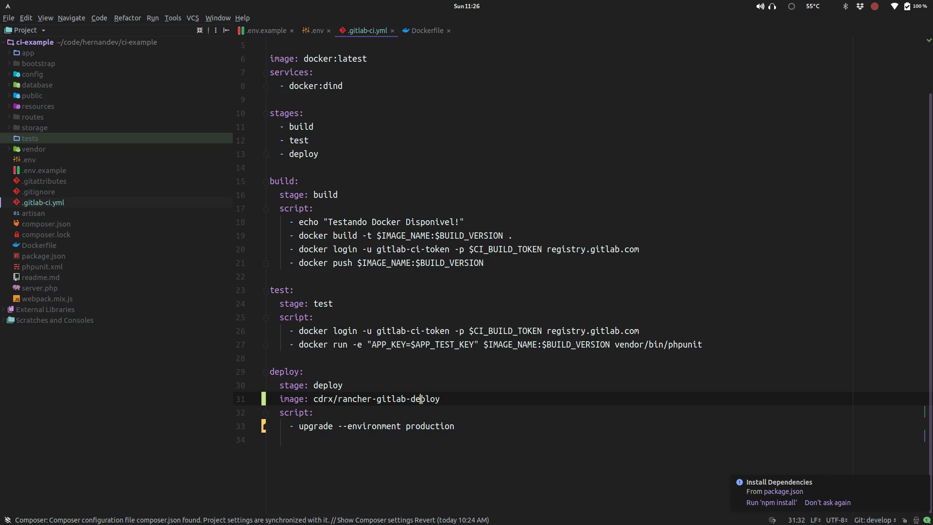
click(280, 399)
scroll(270, 346, up, 2)
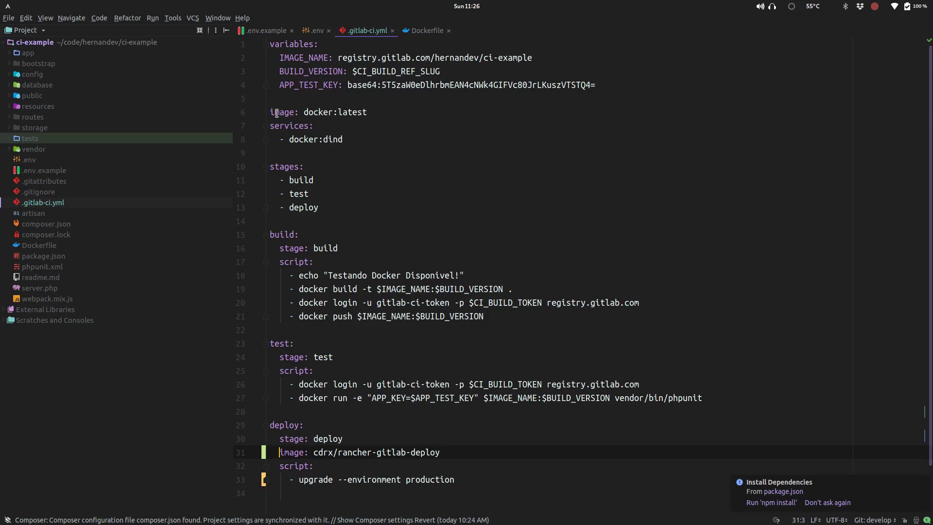
drag(271, 112, 397, 114)
scroll(398, 116, down, 2)
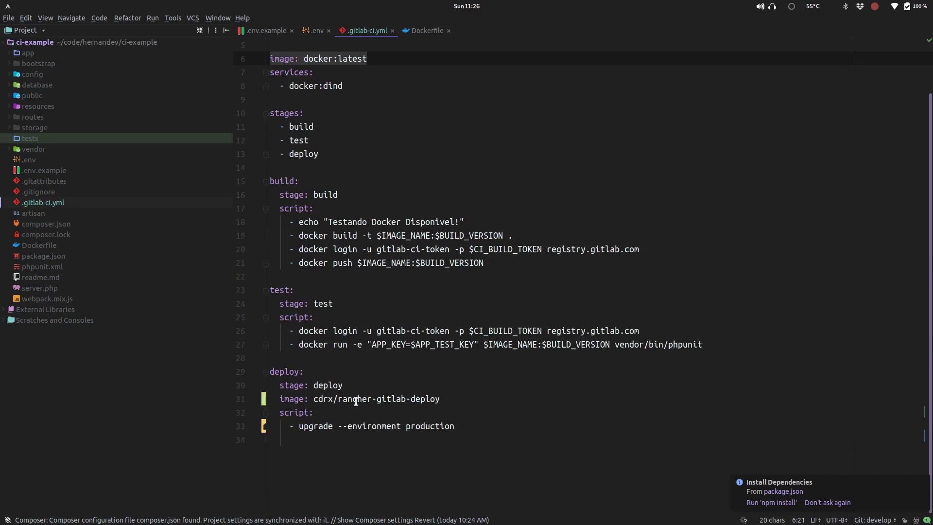
drag(280, 398, 451, 398)
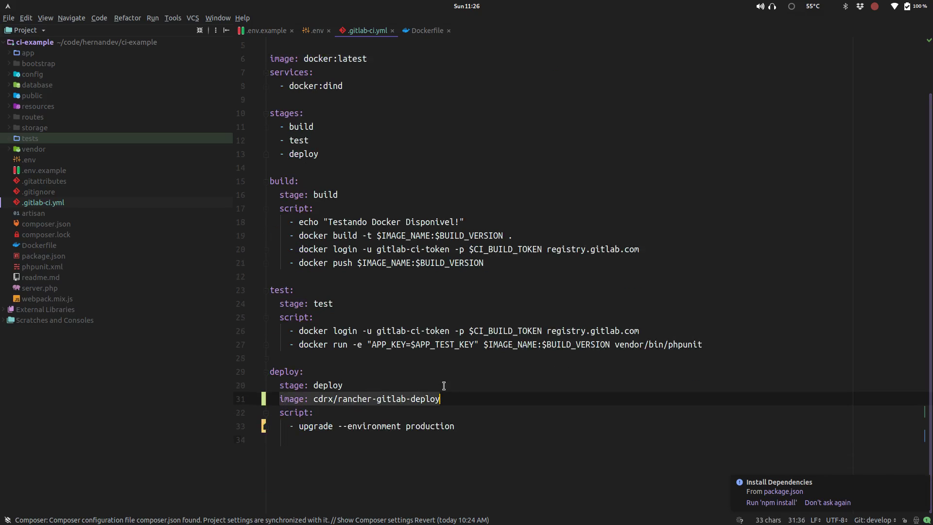
scroll(394, 287, up, 2)
drag(310, 111, 369, 112)
scroll(352, 286, down, 2)
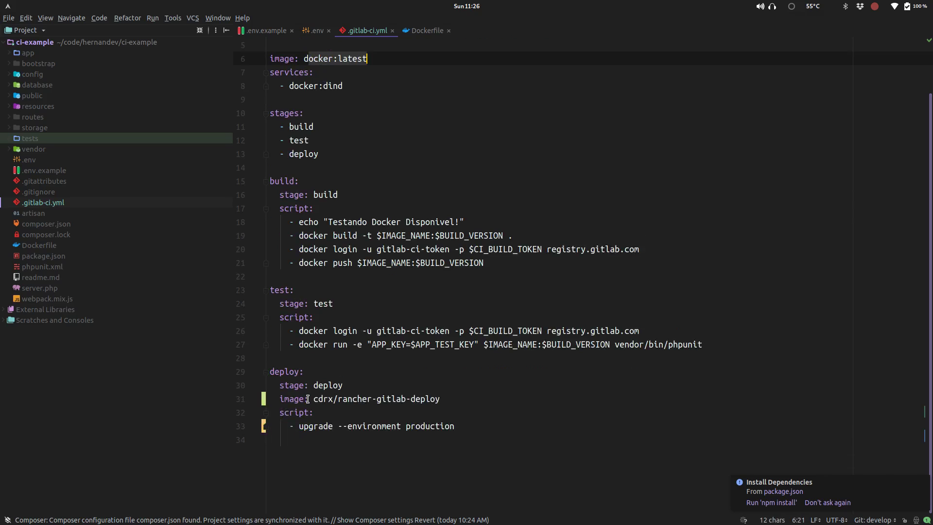
drag(312, 398, 441, 404)
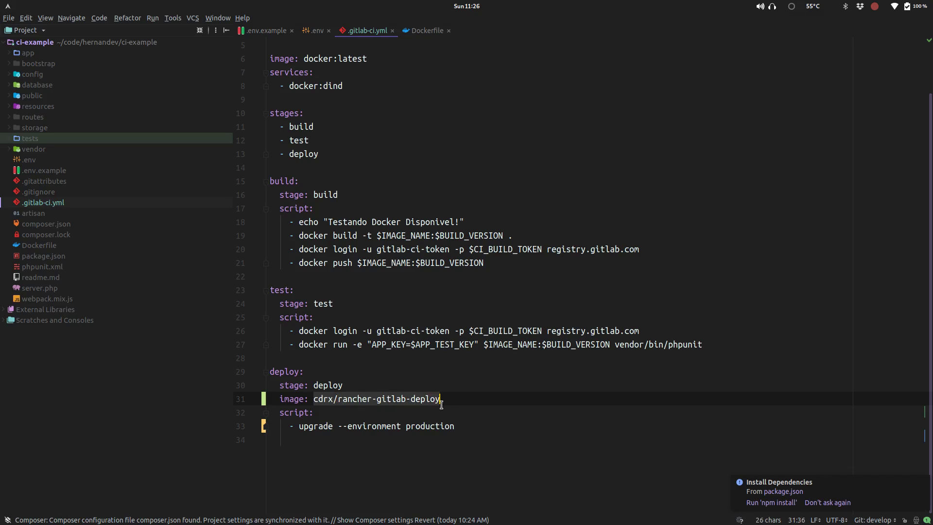
drag(298, 425, 401, 426)
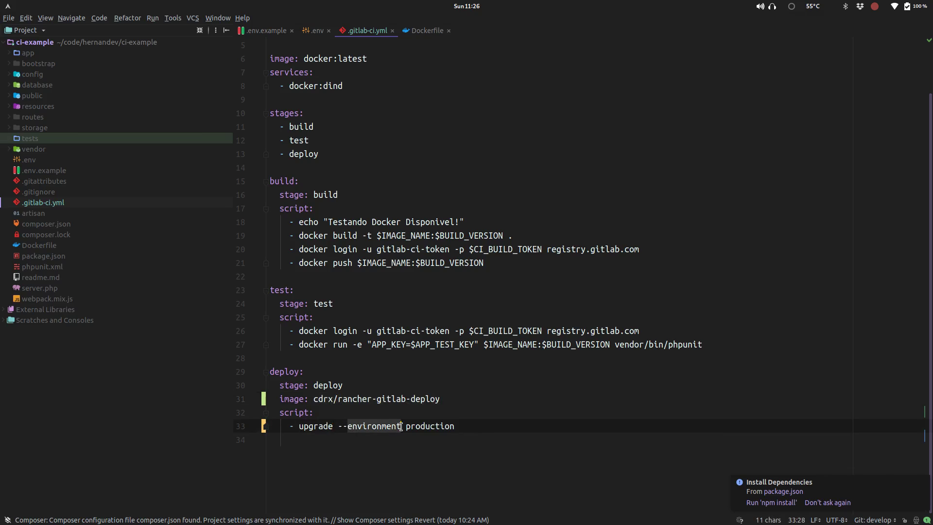
Mark the --environment production arguments and look up the stack names in Rancher's Stacks > All
click(409, 426)
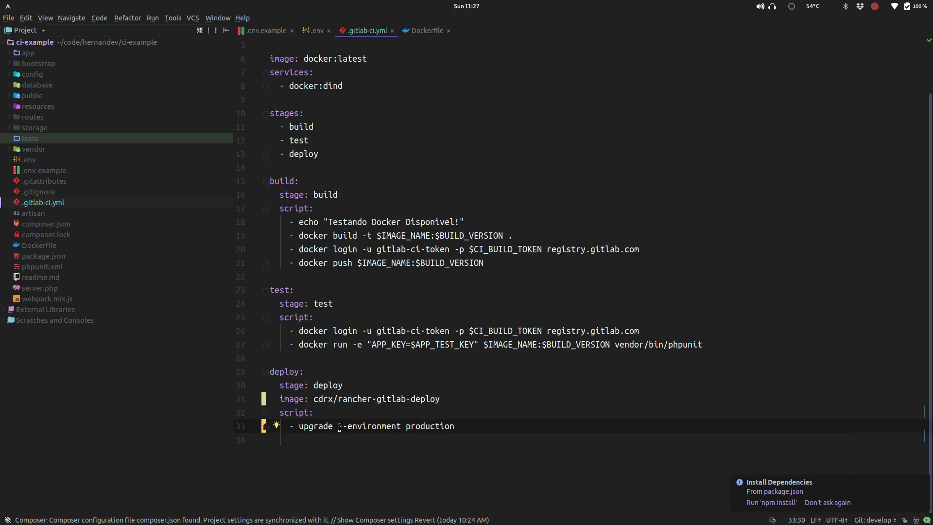
drag(339, 426, 454, 425)
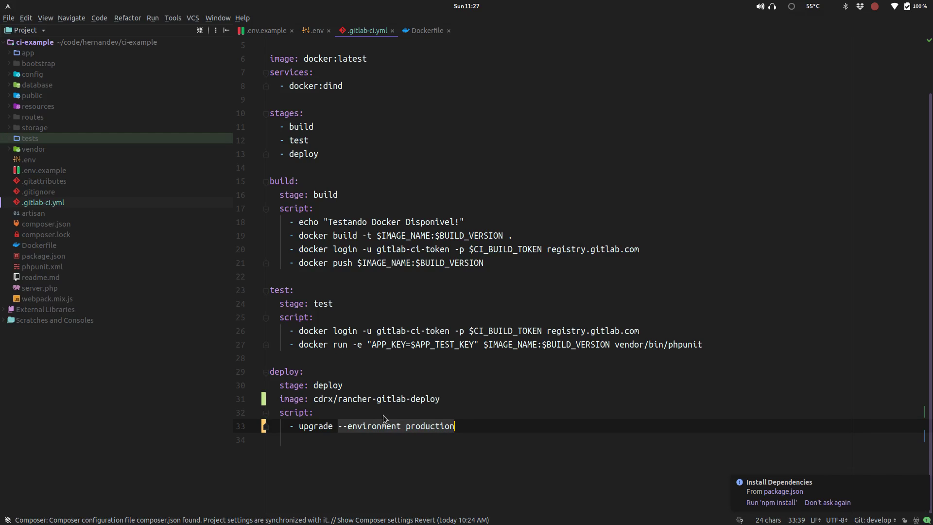
key(alt+Tab)
key(alt+shift+Tab)
key(alt+Tab)
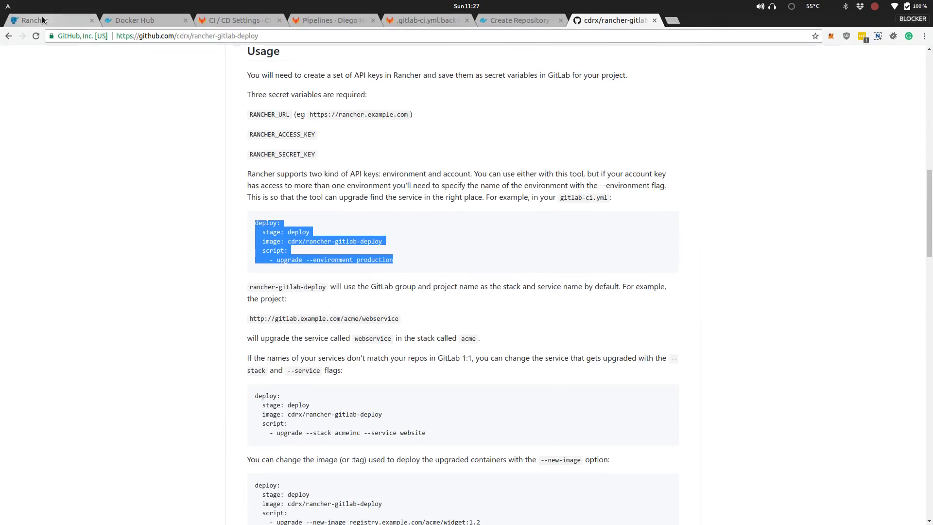
click(49, 20)
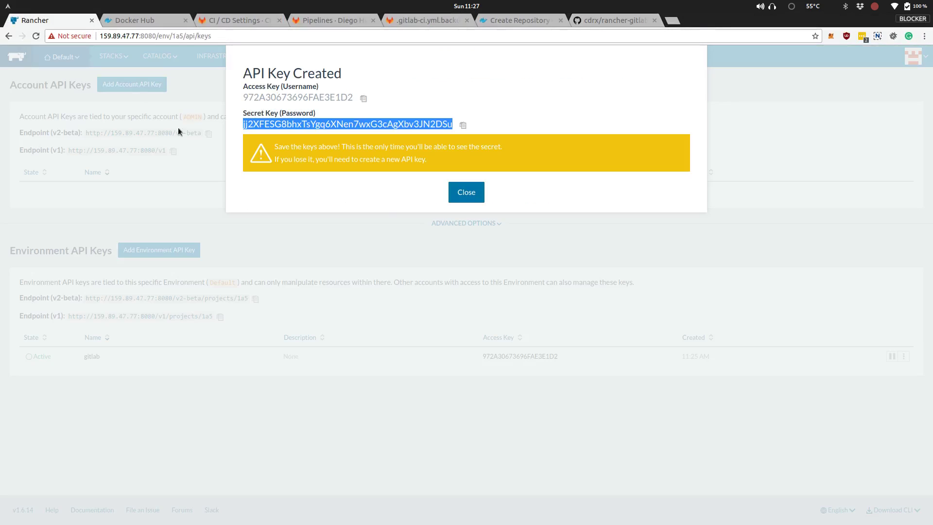
click(466, 191)
mouse_move(113, 56)
click(116, 74)
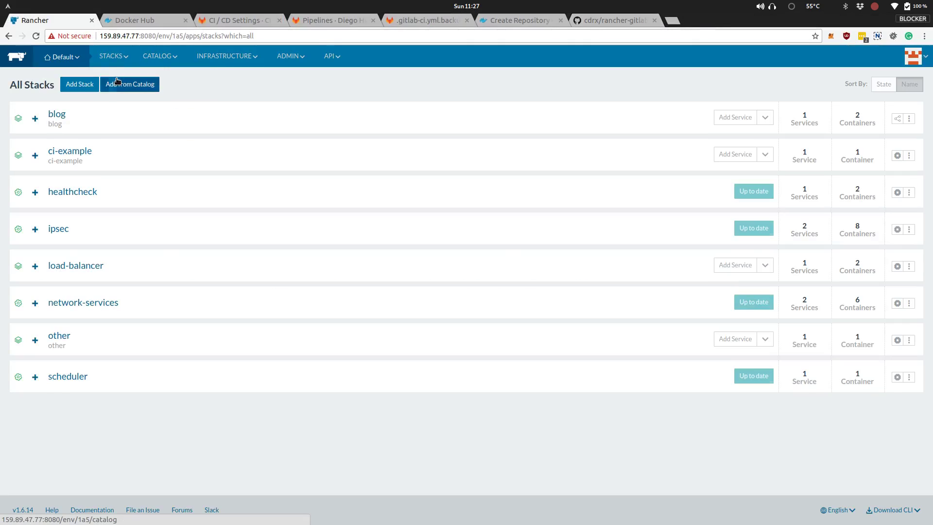
Change the deploy script to 'upgrade --stack ci-example --service app', confirming the service name in Rancher
key(alt+Tab)
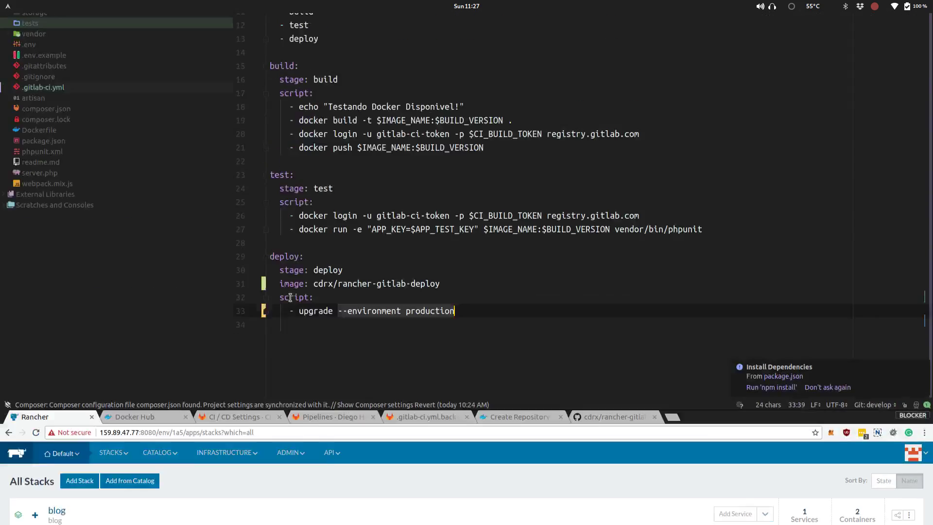
text(--stack ci)
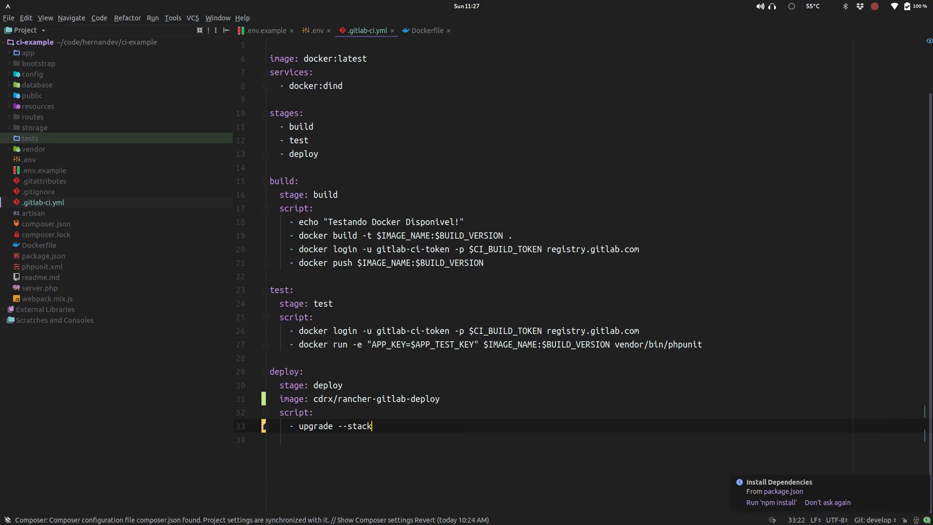
text(-exampl)
key(BackSpace)
key(BackSpace)
key(BackSpace)
text(mple --service)
key(alt+Tab)
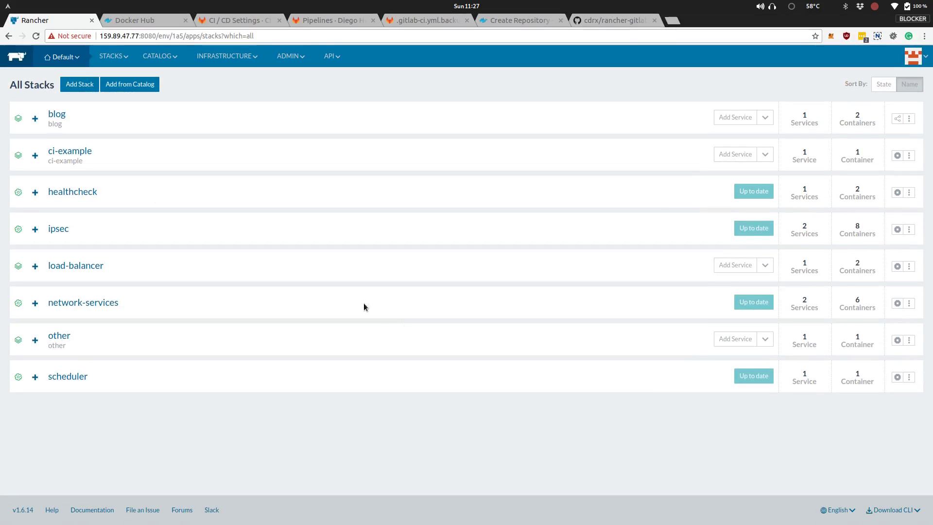
click(77, 153)
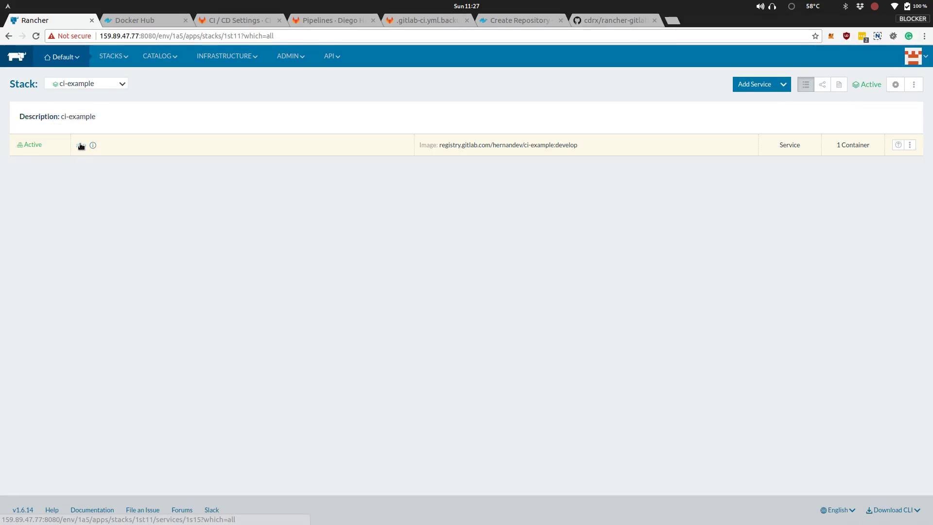
key(alt+Tab)
text(a)
text(app)
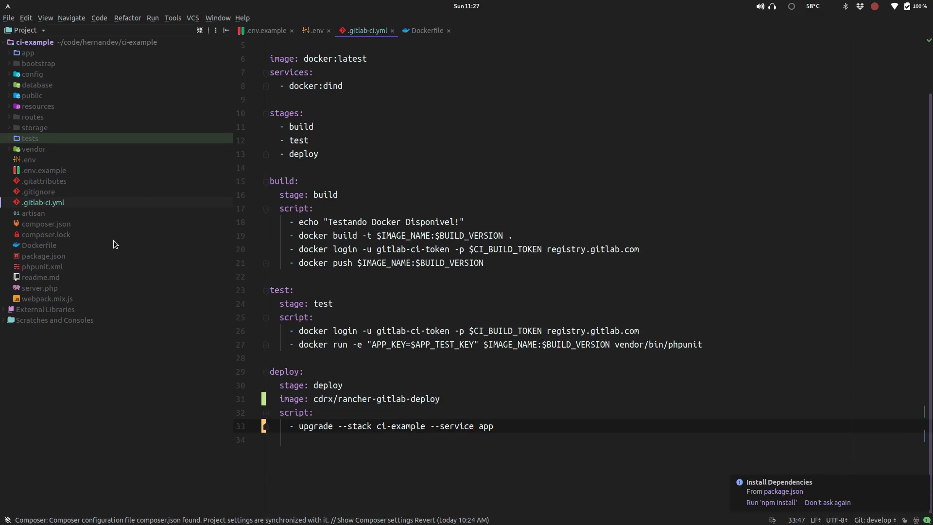
click(305, 345)
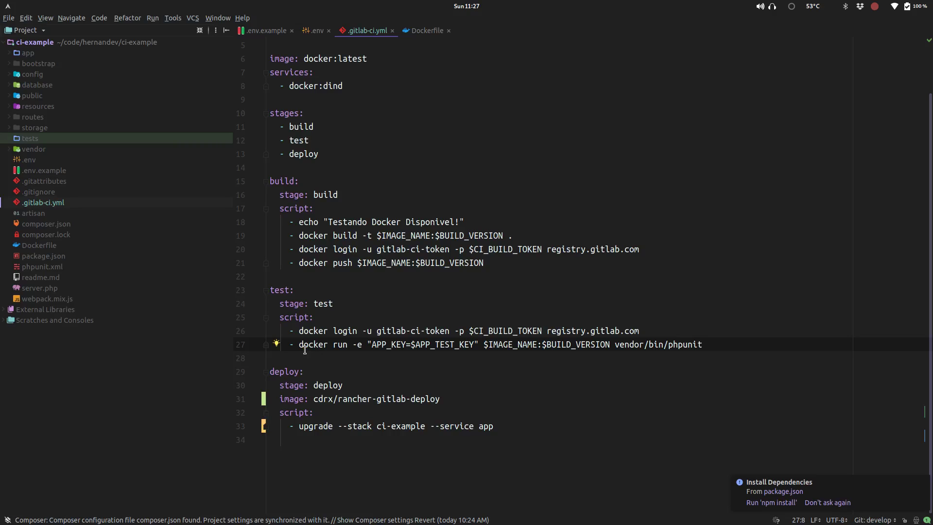
key(alt+Tab)
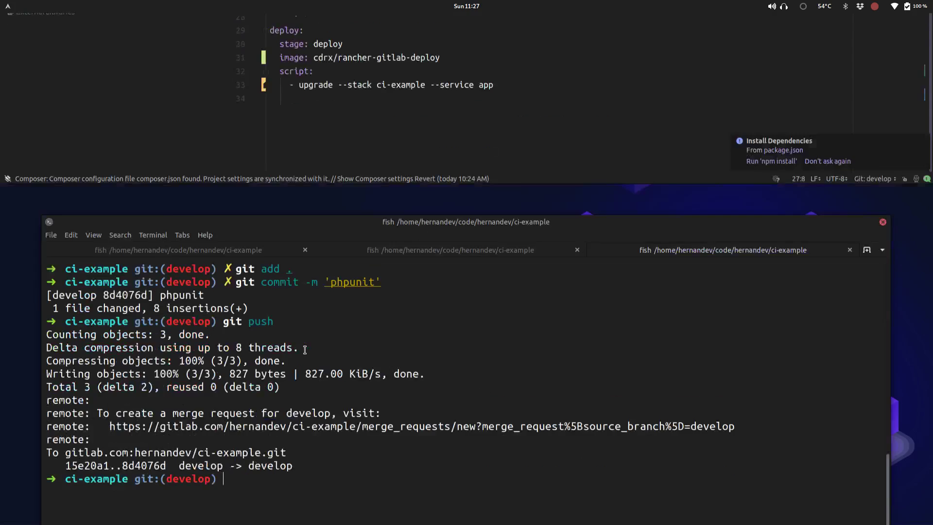
Run git add ., commit with message 'deploy', and git push to develop
text(git add .)
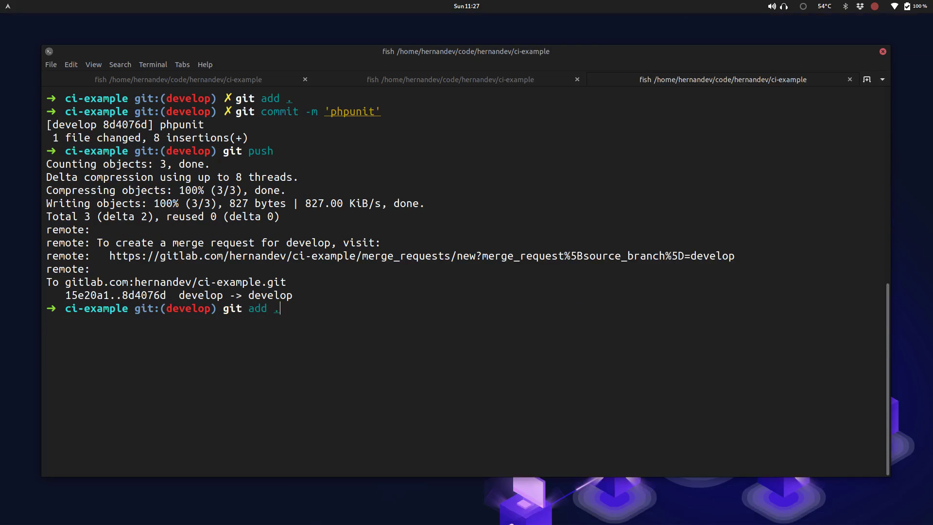
key(Return)
text(git commit -m)
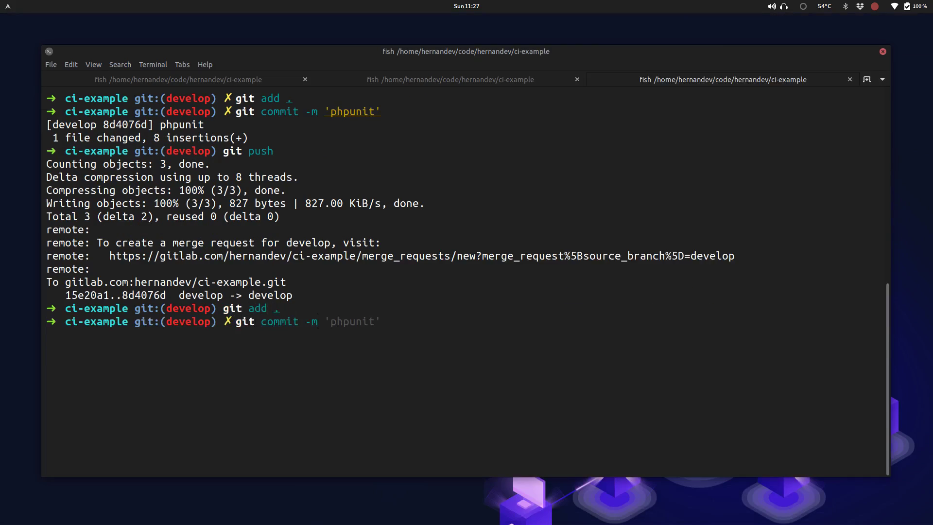
text( '')
text(deploy)
key(Return)
text(git push)
key(Return)
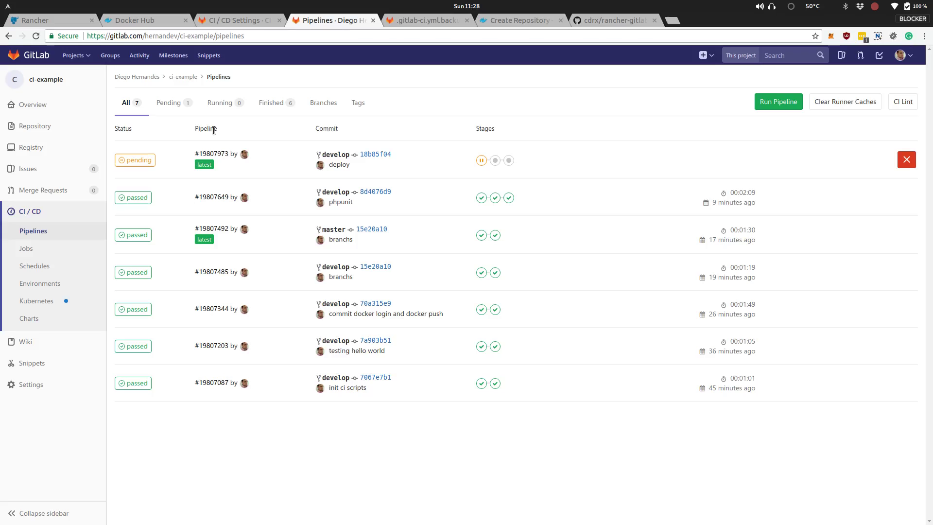
key(alt+Tab)
key(Tab)
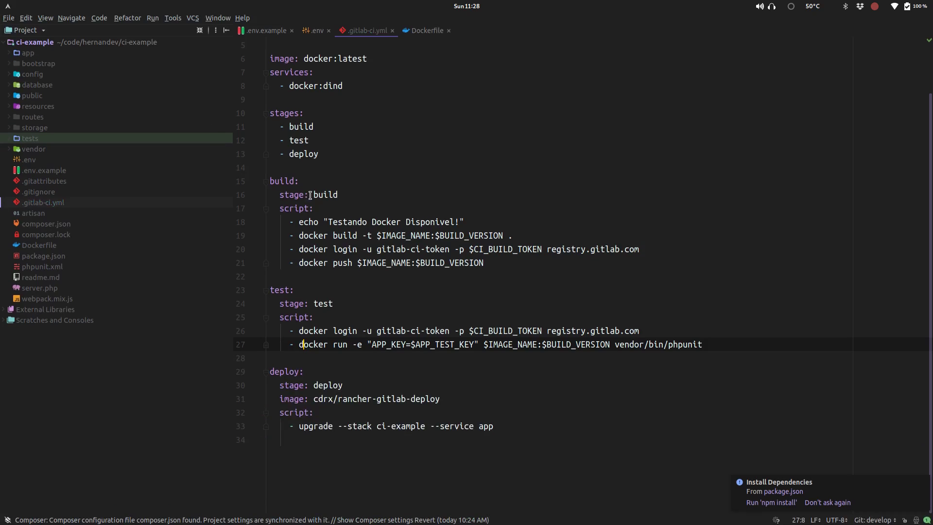
scroll(310, 200, up, 2)
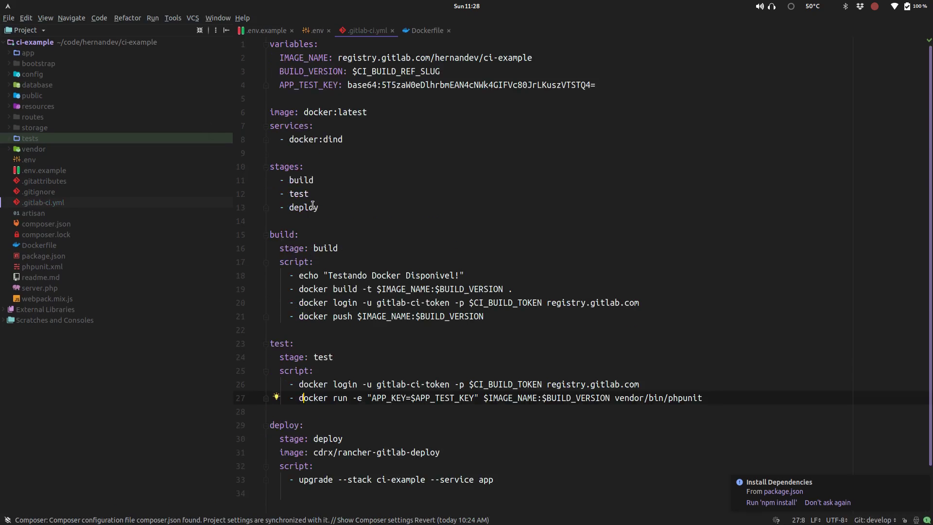
Create deploy-auto.txt in the project root and type placeholder text into it
right_click(31, 43)
mouse_move(39, 48)
click(226, 46)
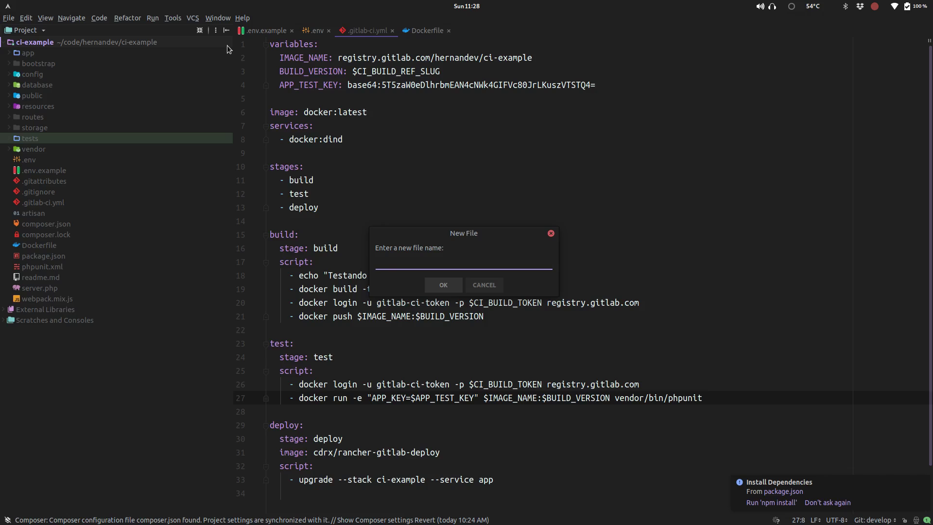
text(deploy-auto.txt)
key(Return)
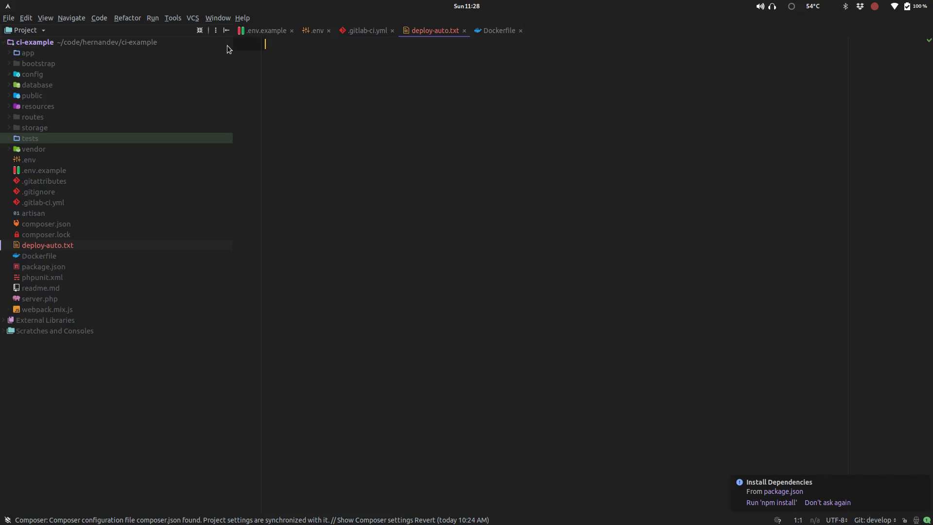
text(djadkasjldkjl)
key(alt+Tab)
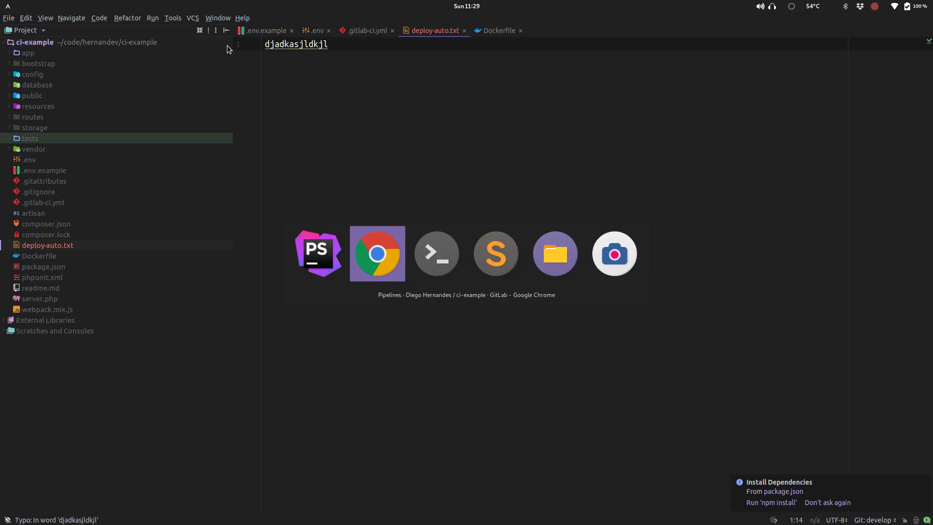
key(alt+Tab)
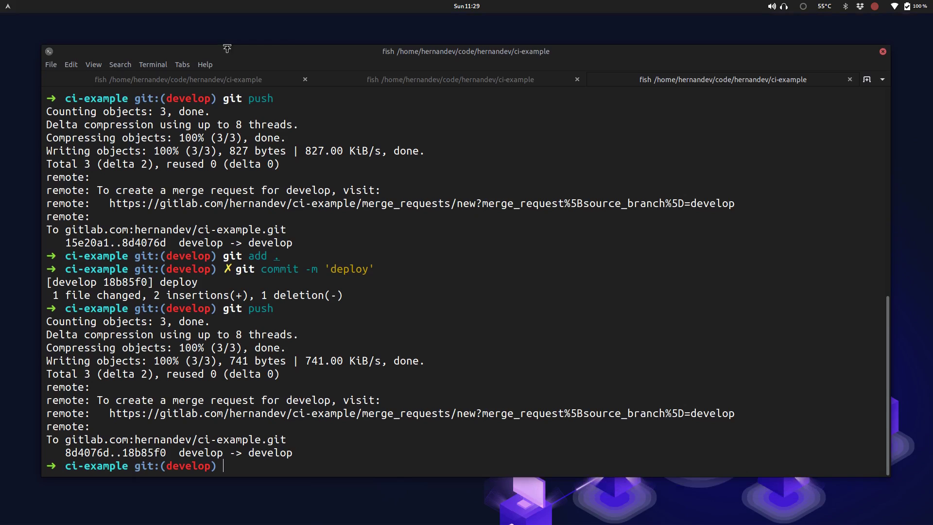
Commit the new deploy-auto.txt as 'txt file', push it to develop, and return to the browser
text(git add .)
key(Return)
text(git commit -m ')
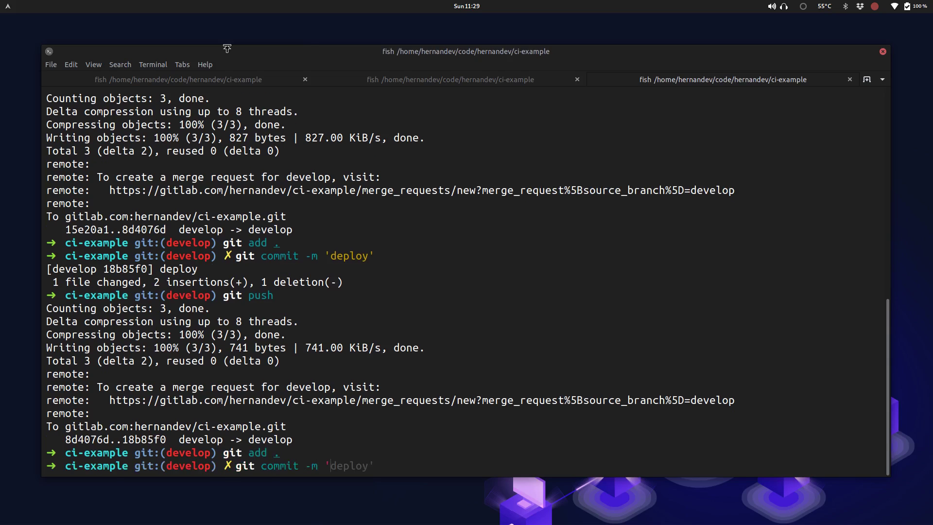
text(')
text(txt file)
key(Return)
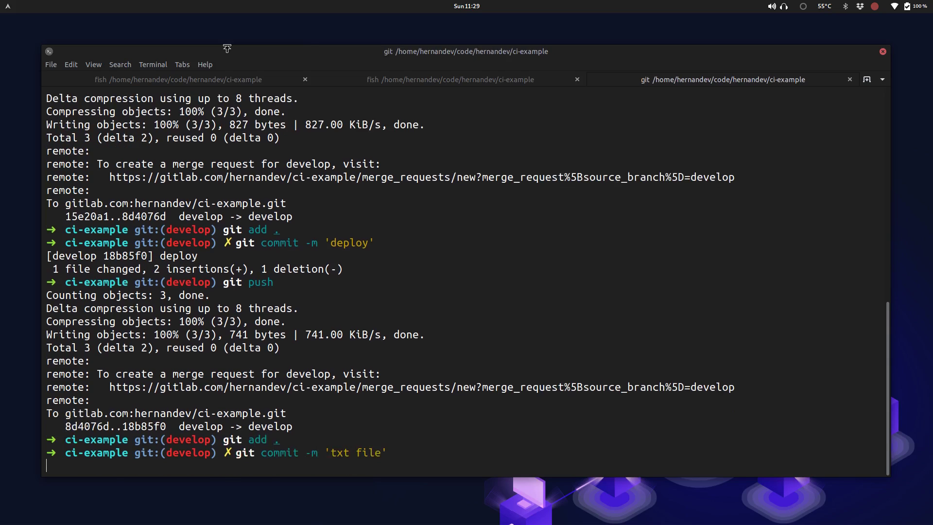
text(git push)
key(Return)
key(alt+Tab)
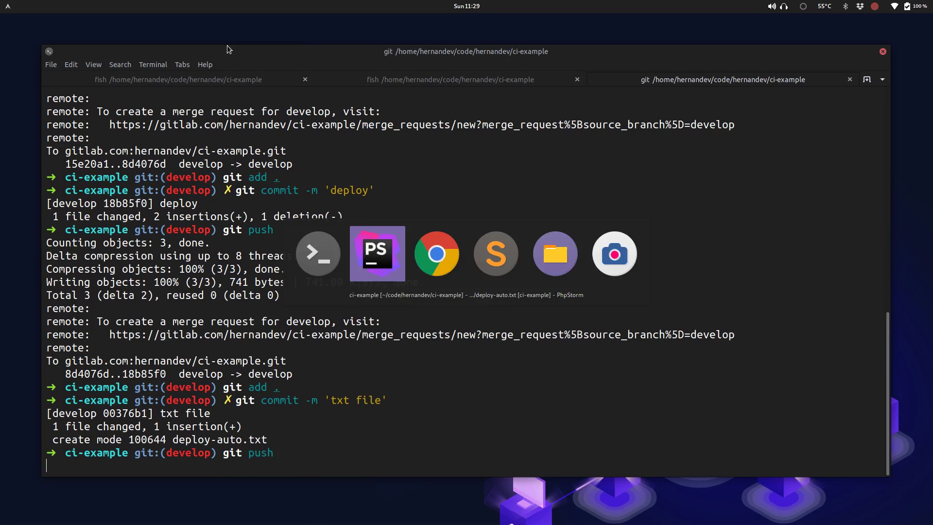
key(alt+Tab)
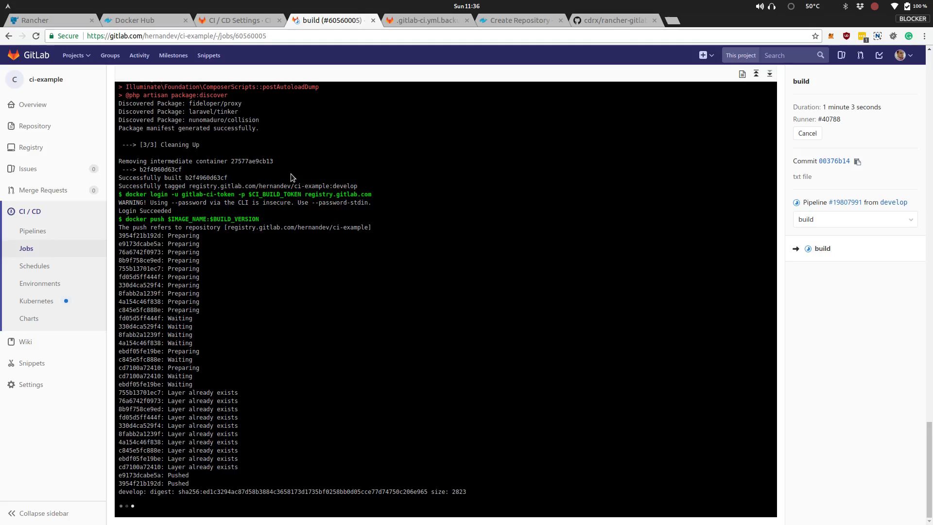
Retry the phpunit pipeline's build job from the GitLab pipelines list
key(F5)
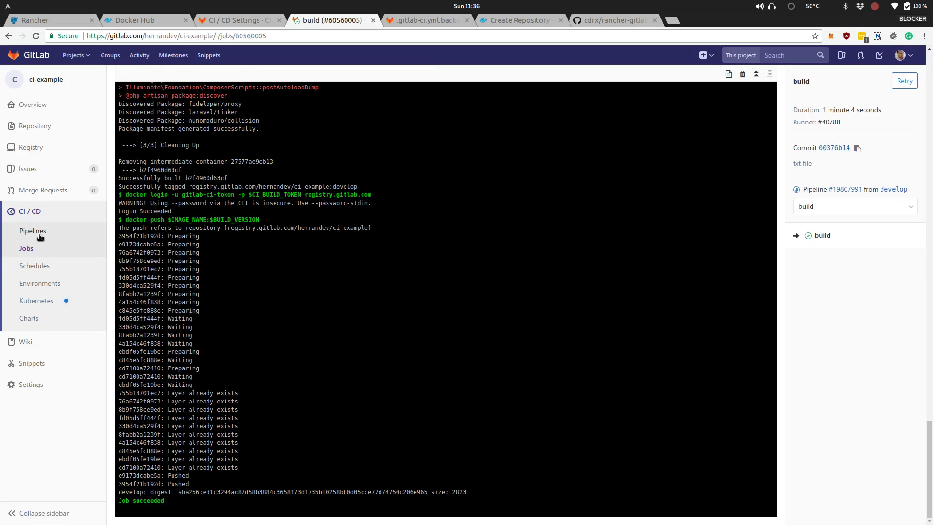
click(39, 233)
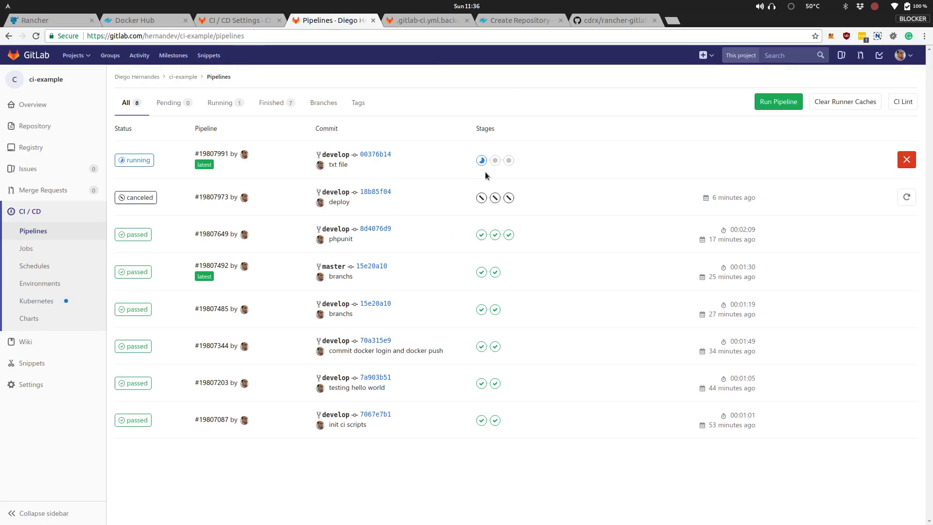
click(496, 161)
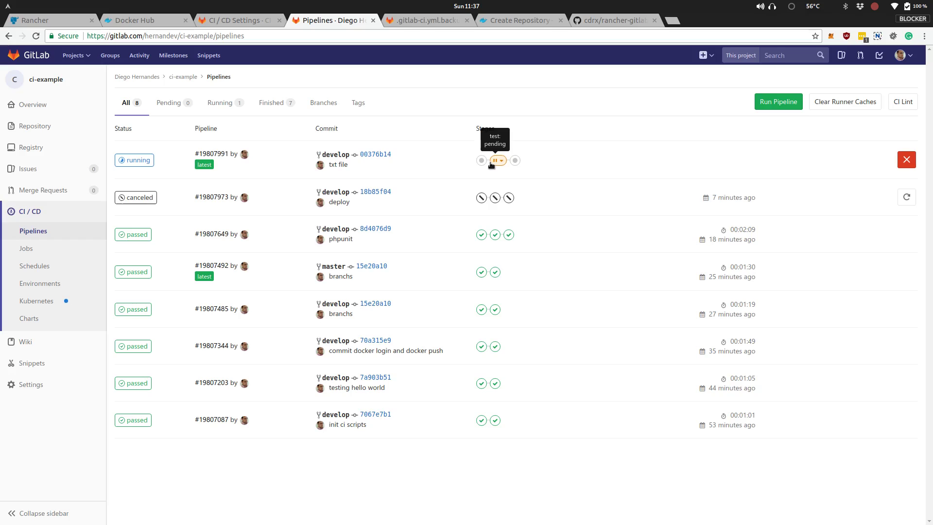
click(481, 235)
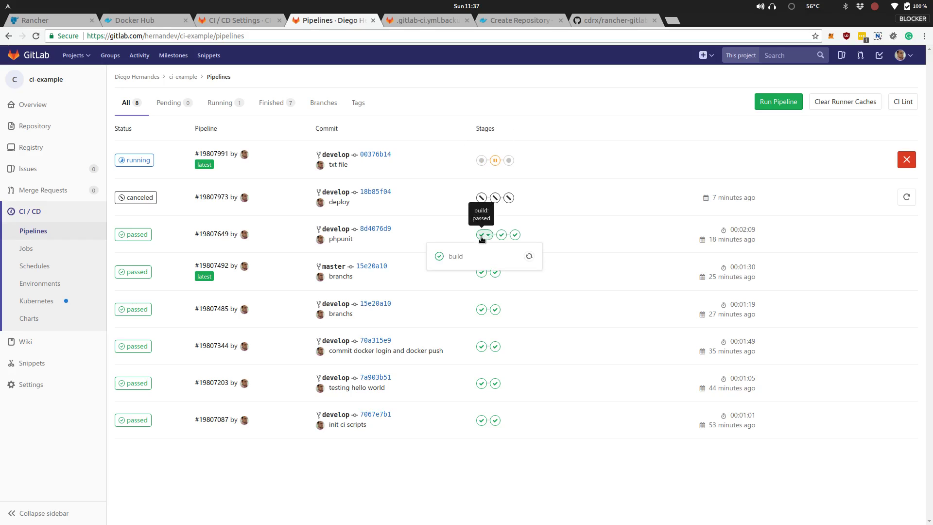
click(529, 257)
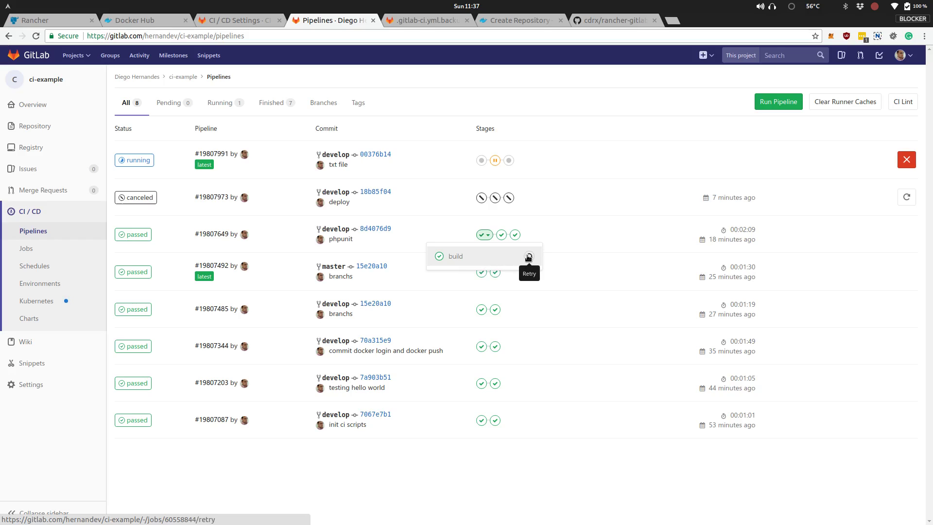
click(463, 173)
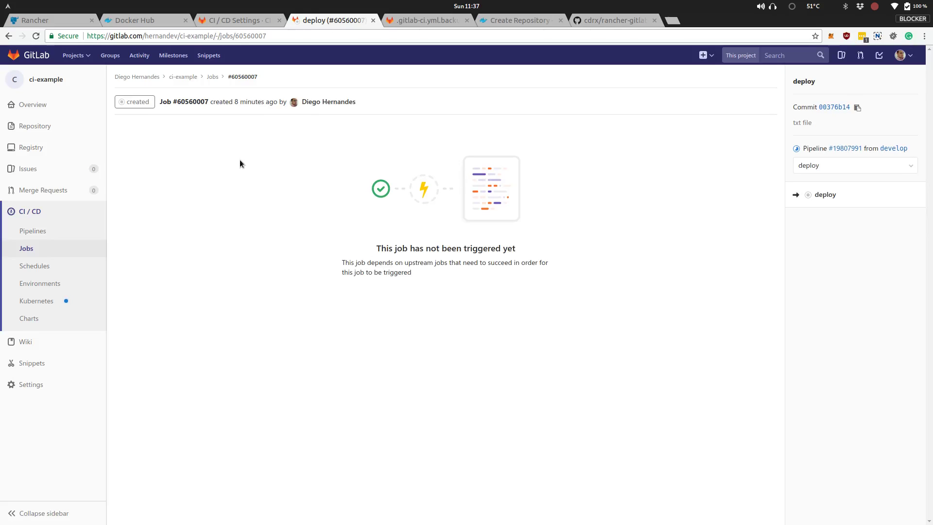
Show the latest pipeline's test and deploy stage jobs in the Pipelines list
click(40, 249)
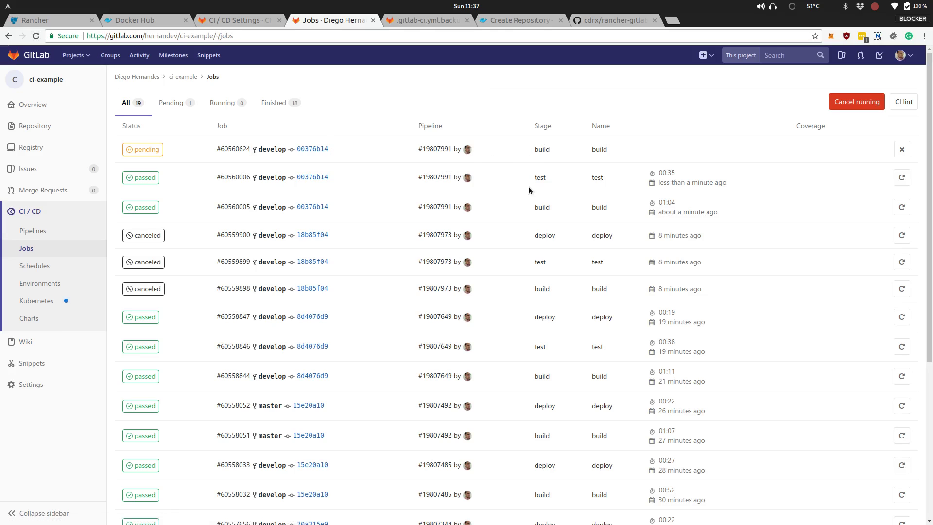
click(33, 232)
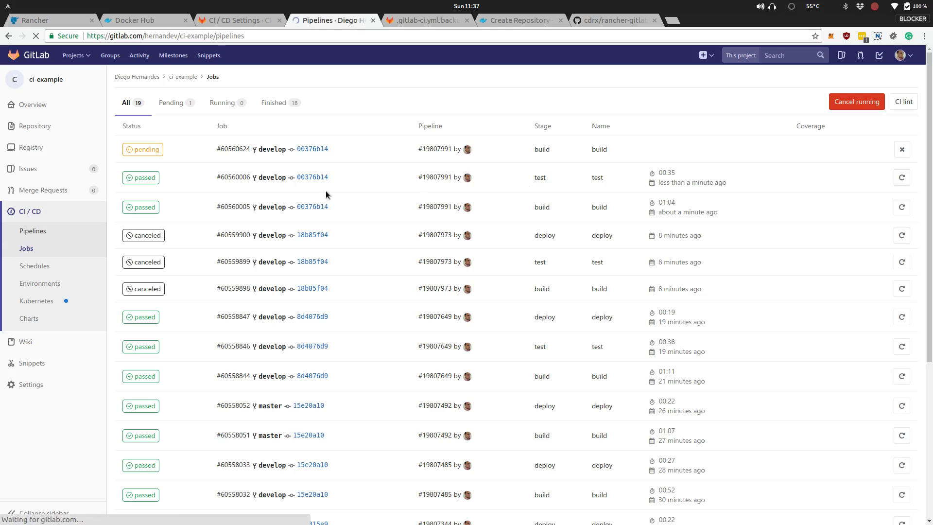
click(491, 162)
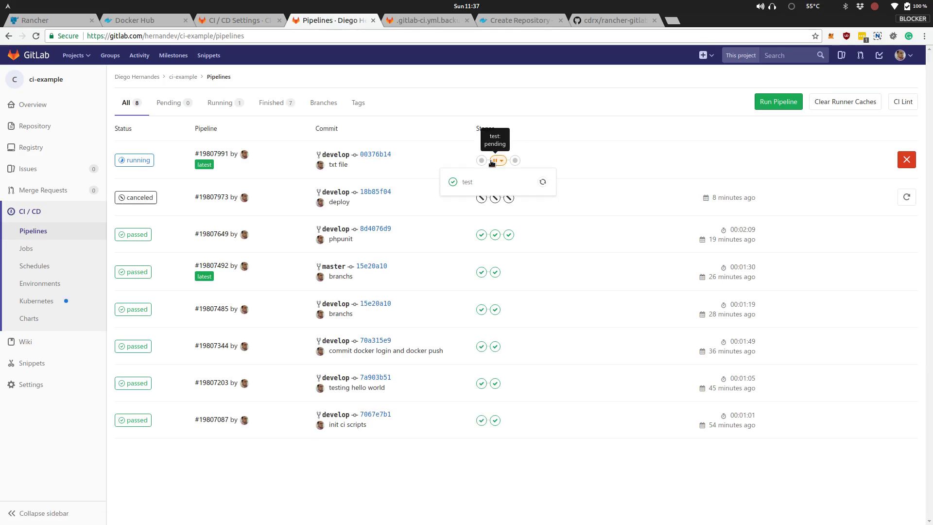
click(513, 160)
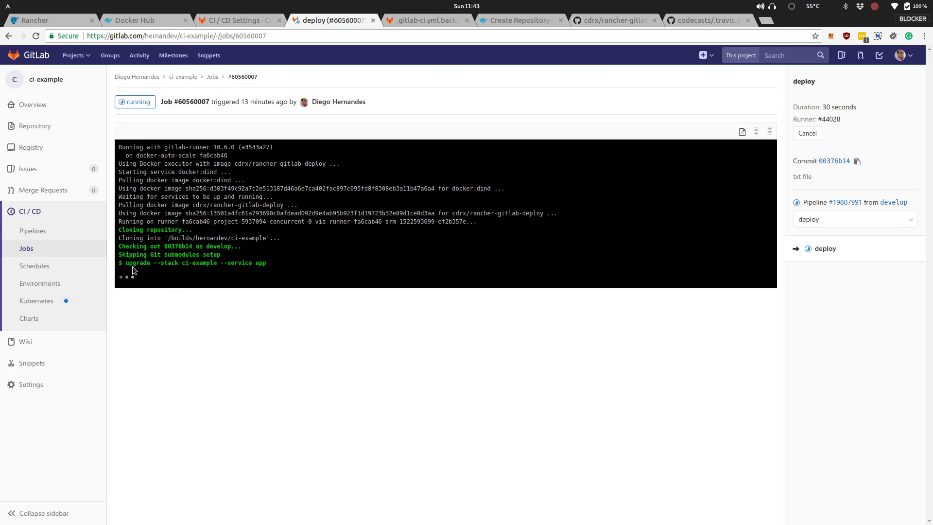
Follow the ci-example stack upgrade until the GitLab deploy job passes, then open Rancher's app service details
click(30, 20)
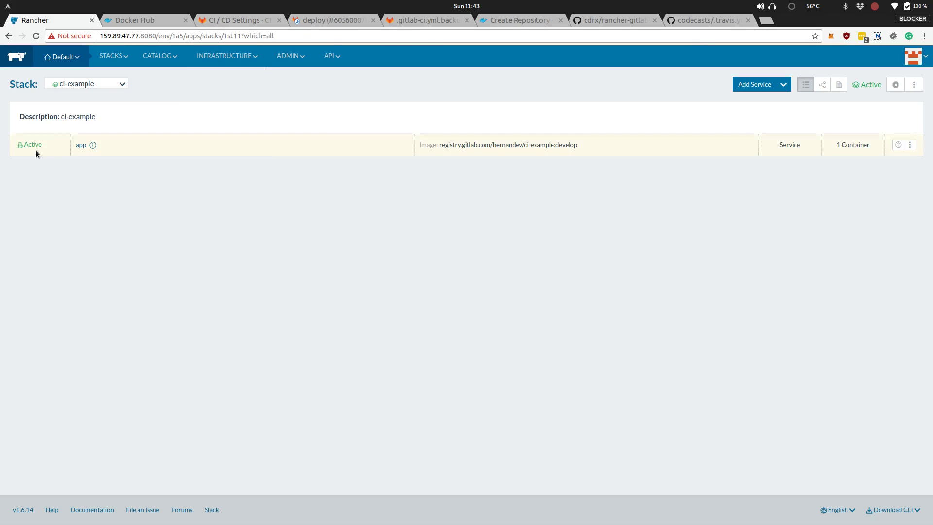
click(411, 19)
click(330, 20)
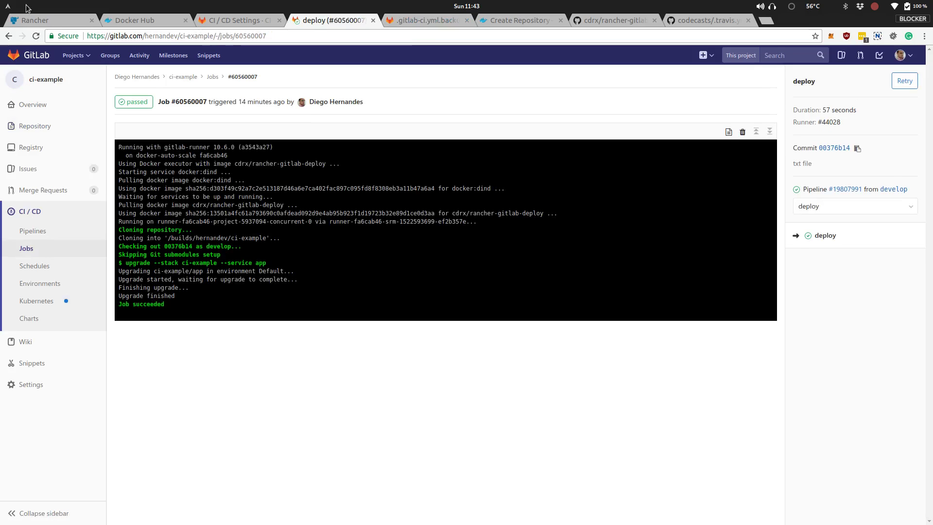
click(40, 19)
click(80, 145)
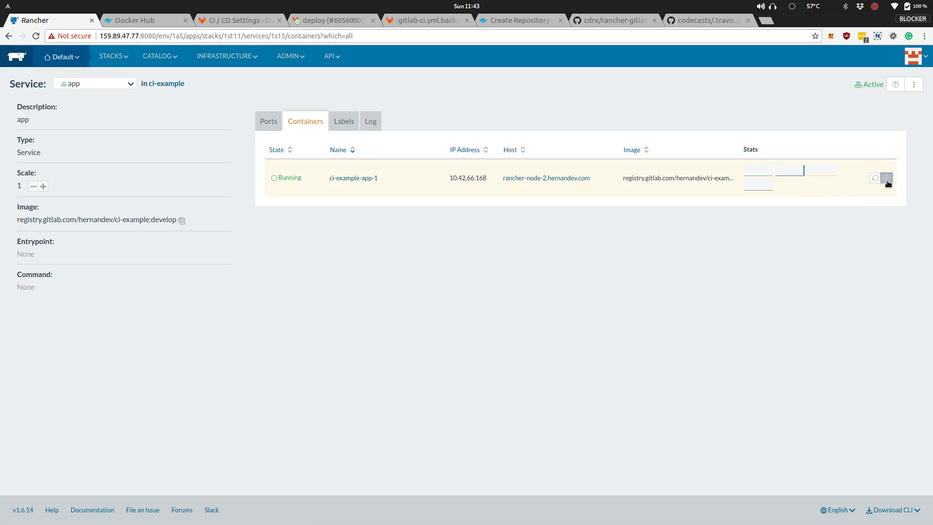
Open a shell in the ci-example-app-1 container and list its files, finding deploy-auto.txt
click(887, 180)
click(861, 231)
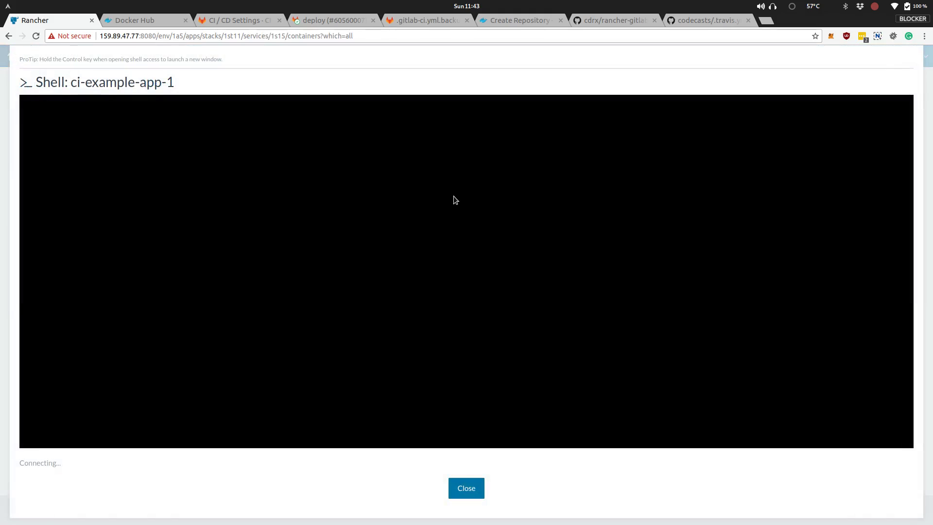
text(ls)
key(Return)
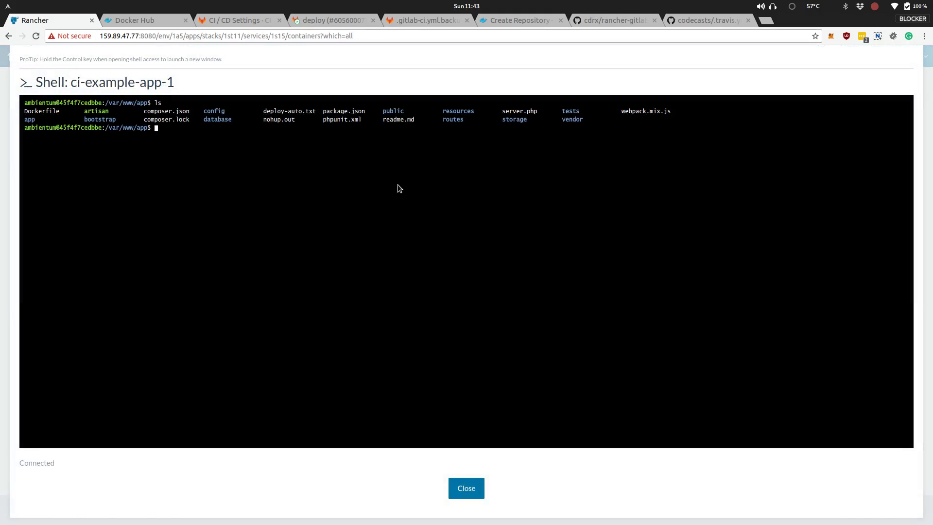
drag(264, 112, 317, 114)
click(258, 139)
Print the contents of deploy-auto.txt, then go back to the GitLab deploy job
text(ls)
key(ctrl+c)
text(cat deploy-auto.txt)
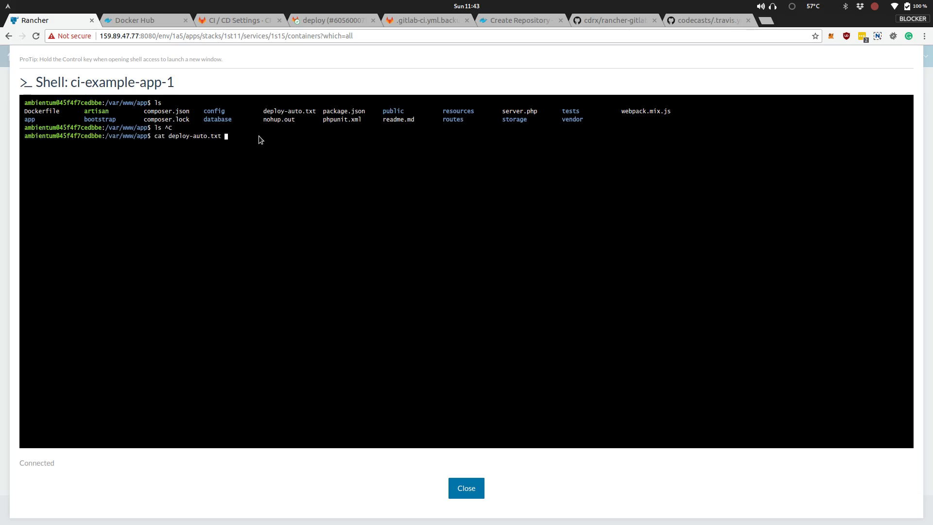
key(Return)
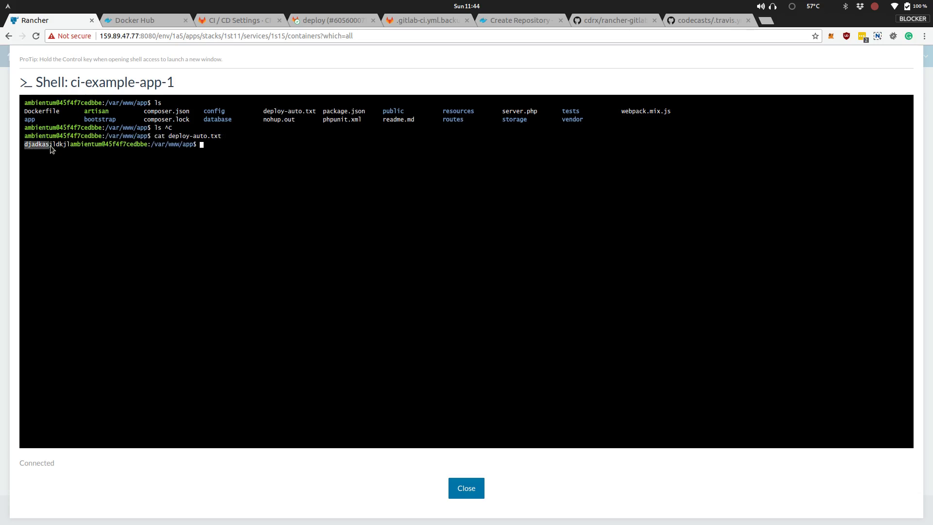
drag(51, 145, 70, 144)
click(316, 20)
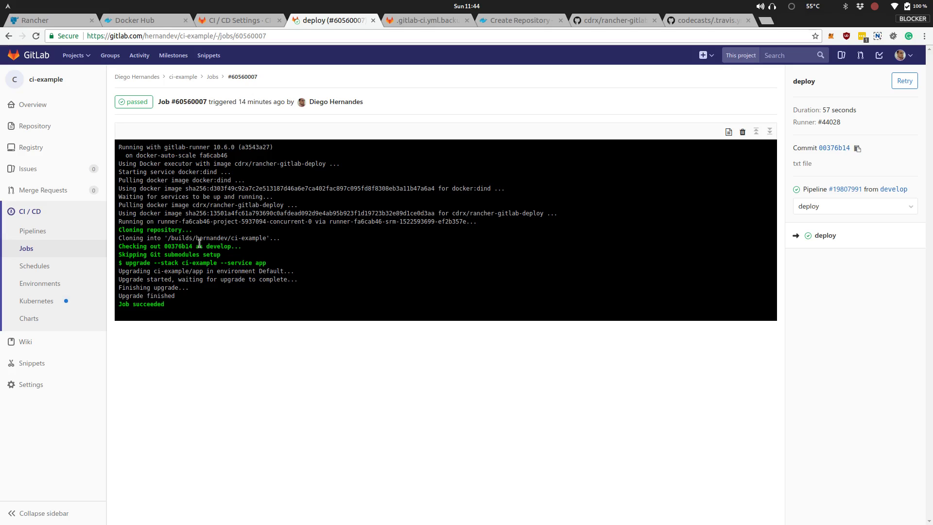
Show .gitlab-ci.yml in PhpStorm and select its deploy job block
key(alt+Tab)
key(alt+Tab)
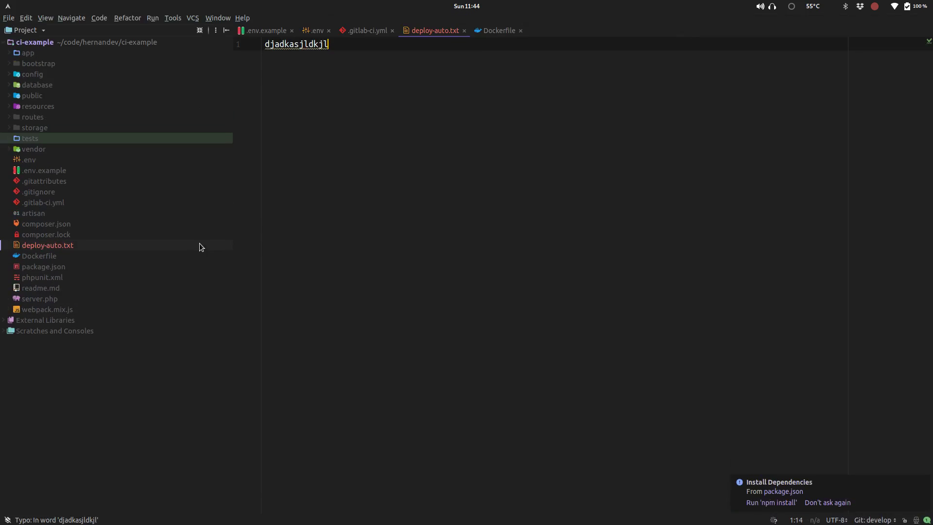
click(371, 30)
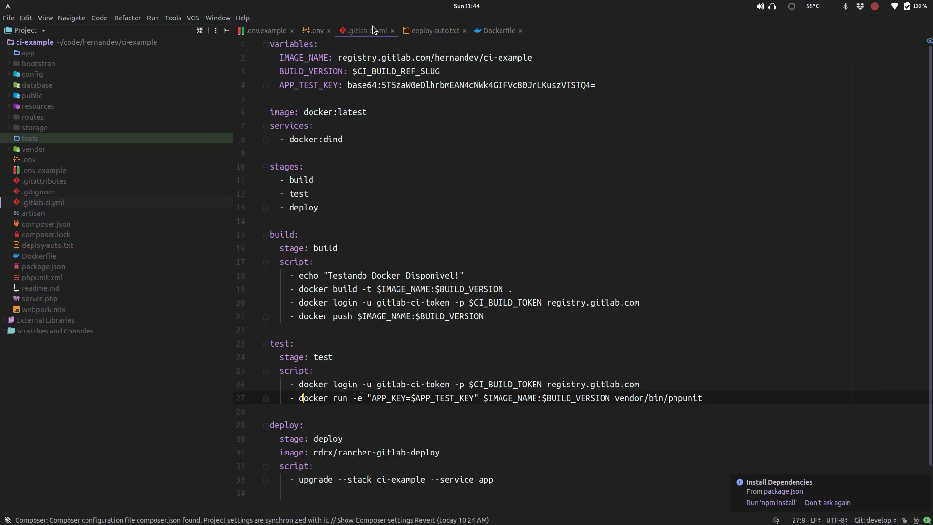
scroll(418, 416, down, 2)
scroll(479, 417, up, 2)
click(348, 222)
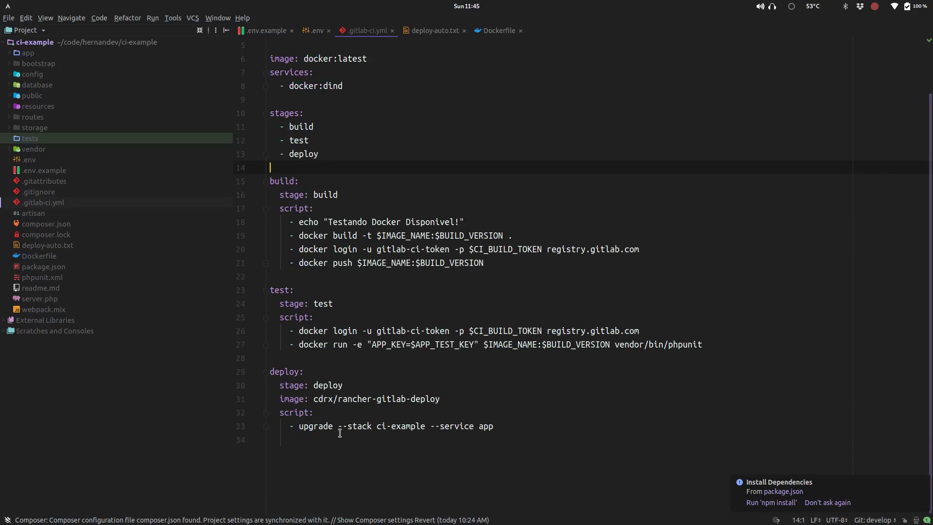
drag(493, 426, 259, 374)
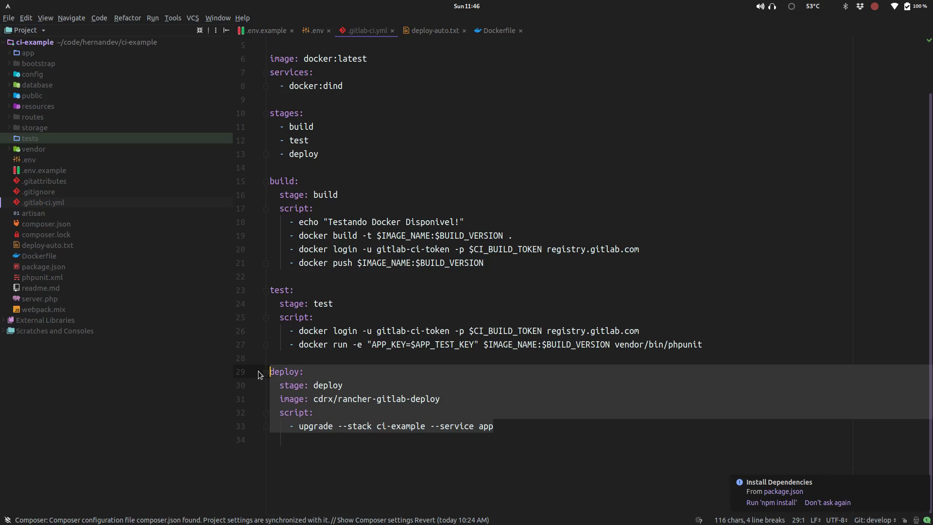
Add 'only:' with '- master' under 'stage: deploy' in the deploy job
key(Down)
key(Down)
key(Up)
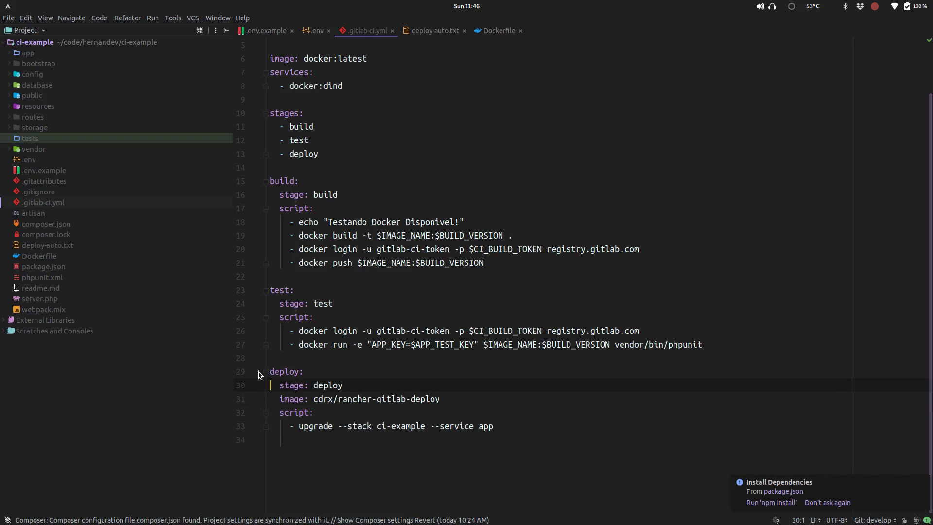
key(End)
key(Return)
text(on)
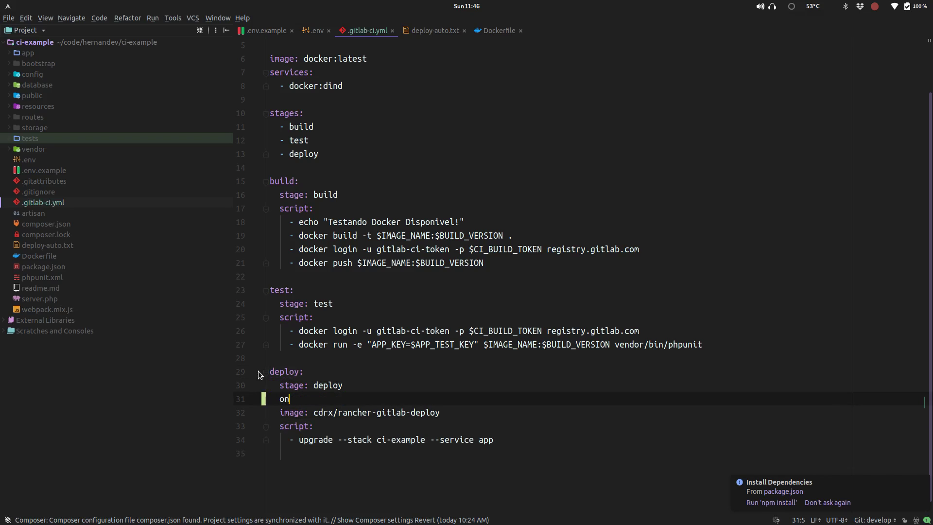
text(ly:)
key(Return)
text(- master)
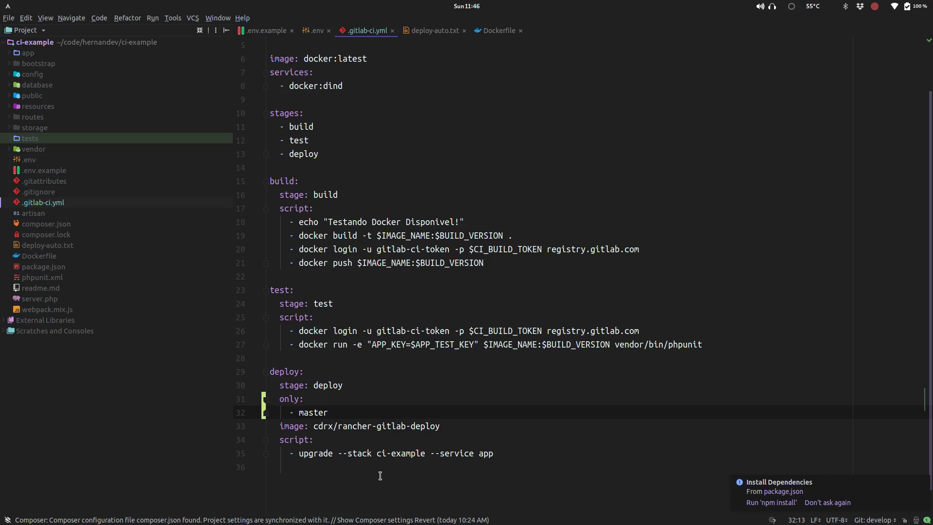
drag(524, 456, 230, 368)
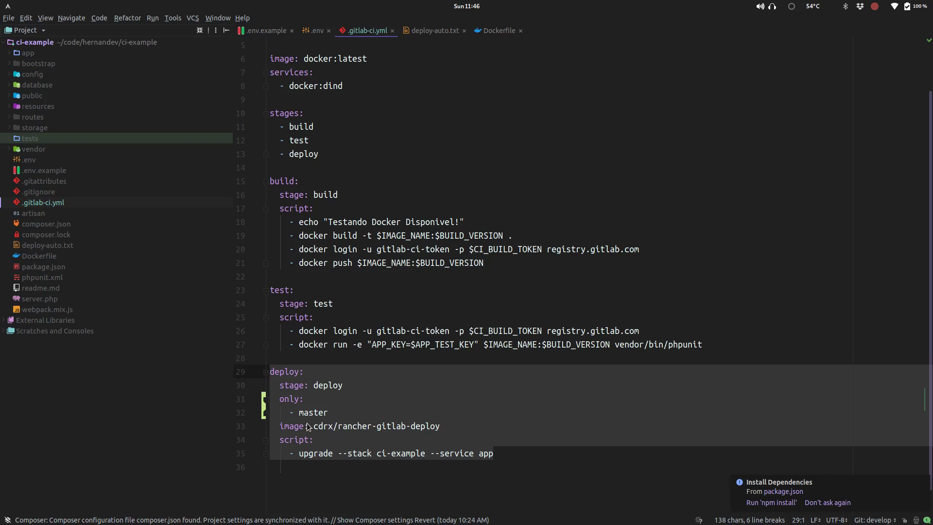
Duplicate the deploy job and name the two copies deploy:staging and deploy:production
key(ctrl+c)
key(Escape)
key(Return)
key(ctrl+v)
key(Return)
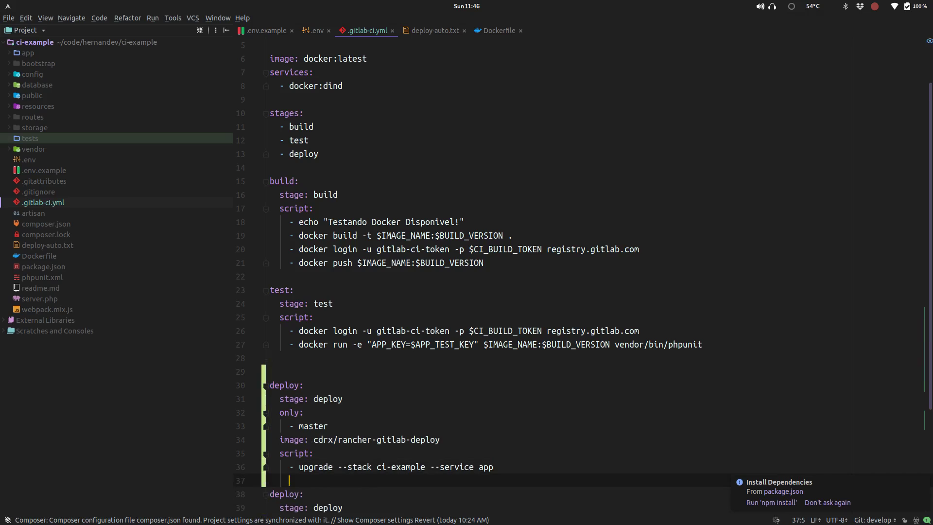
scroll(277, 286, down, 4)
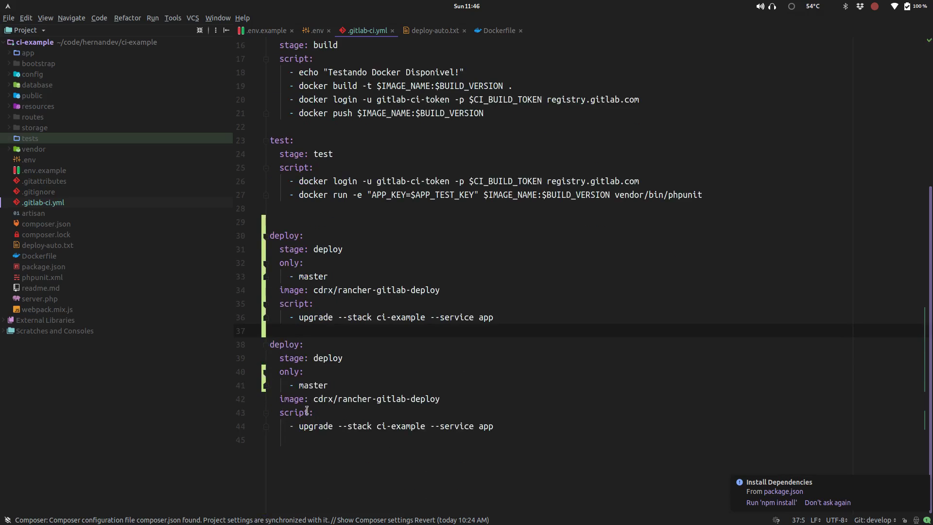
click(298, 235)
text(:staging)
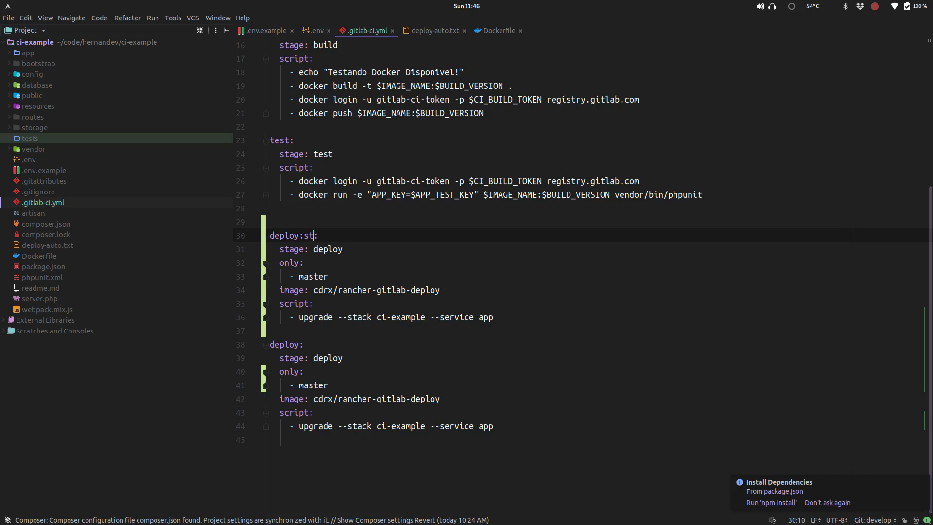
key(Down)
key(Down)
key(Down)
key(Down)
key(Down)
key(Down)
key(Down)
text(:production)
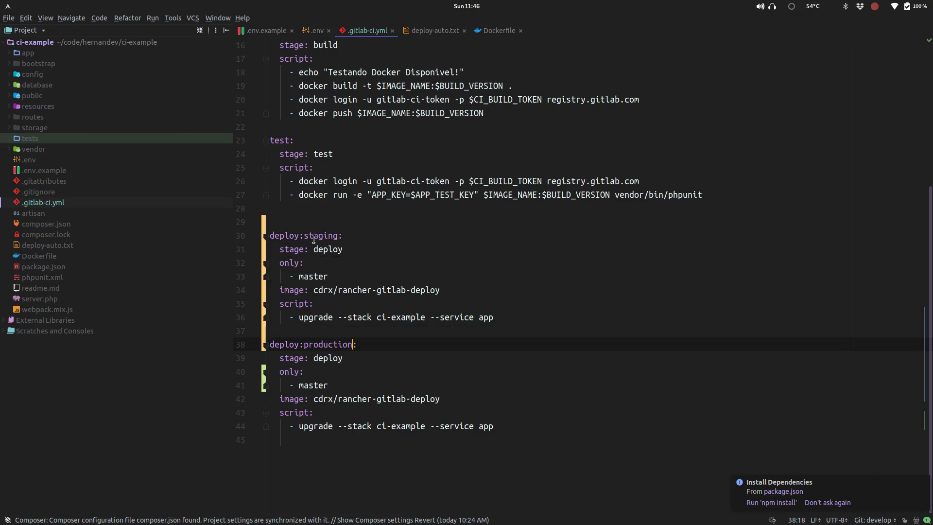
Make deploy:staging run only on develop and upgrade the ci-staging stack
double_click(297, 277)
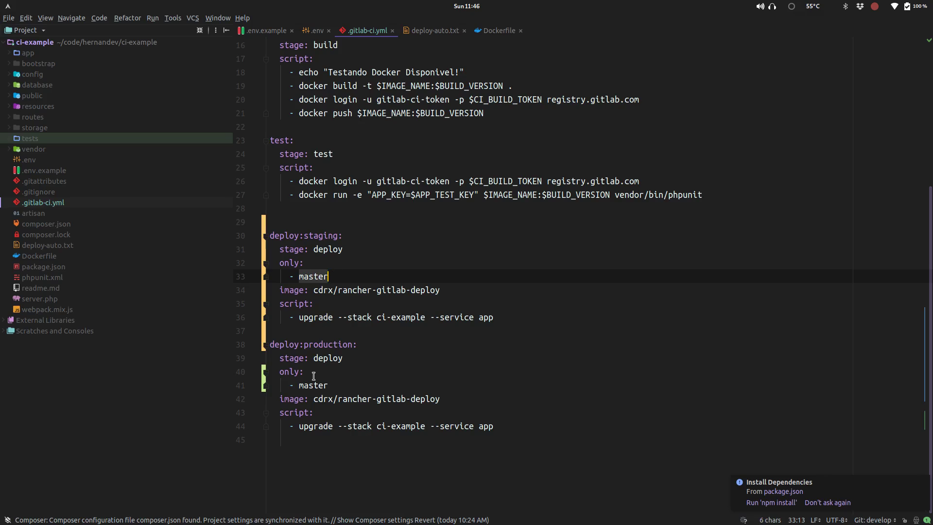
key(BackSpace)
text(develop)
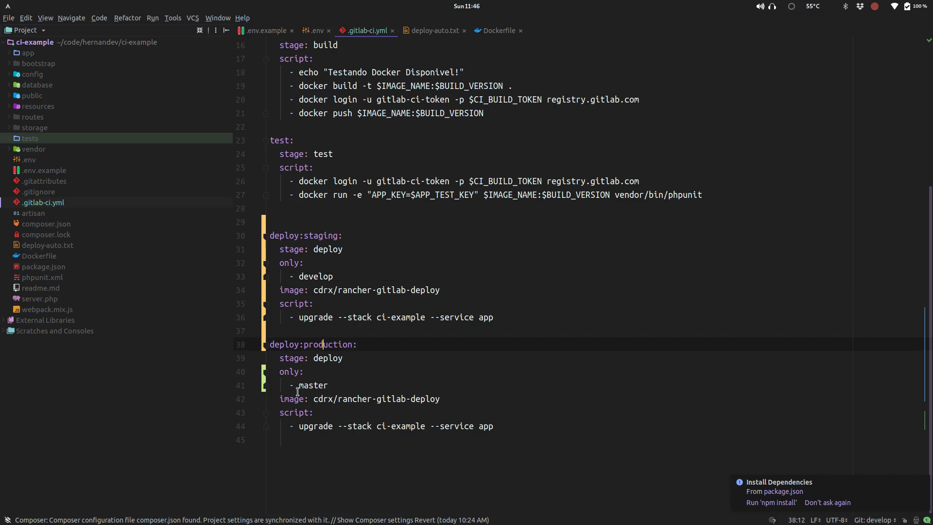
drag(297, 386, 329, 385)
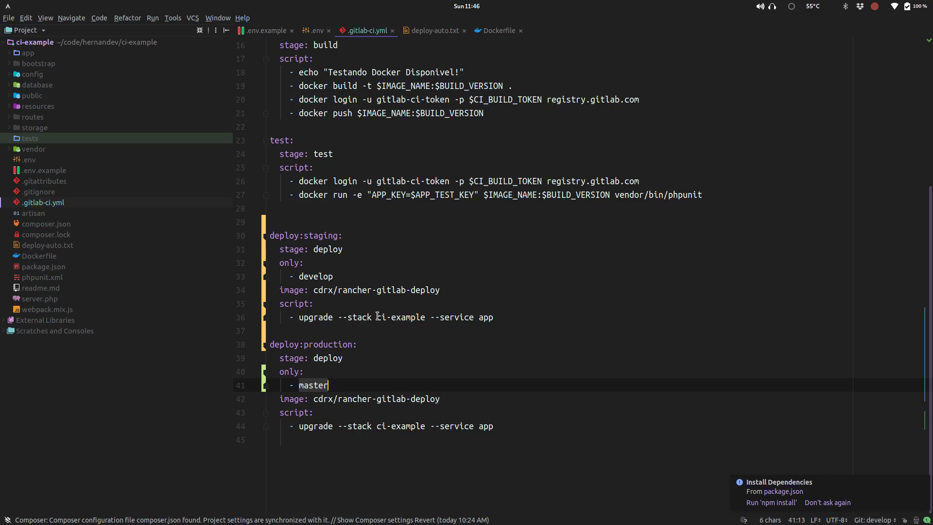
drag(377, 317, 424, 317)
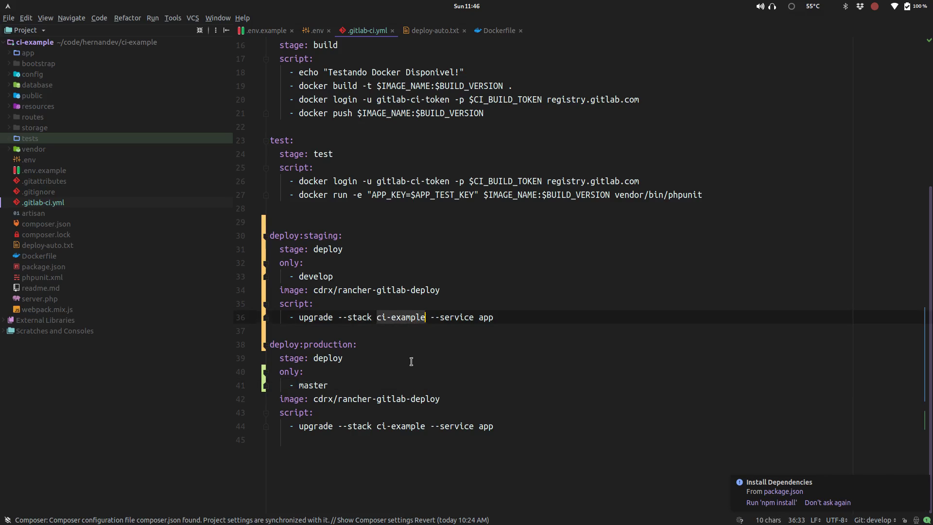
text(ci-staging)
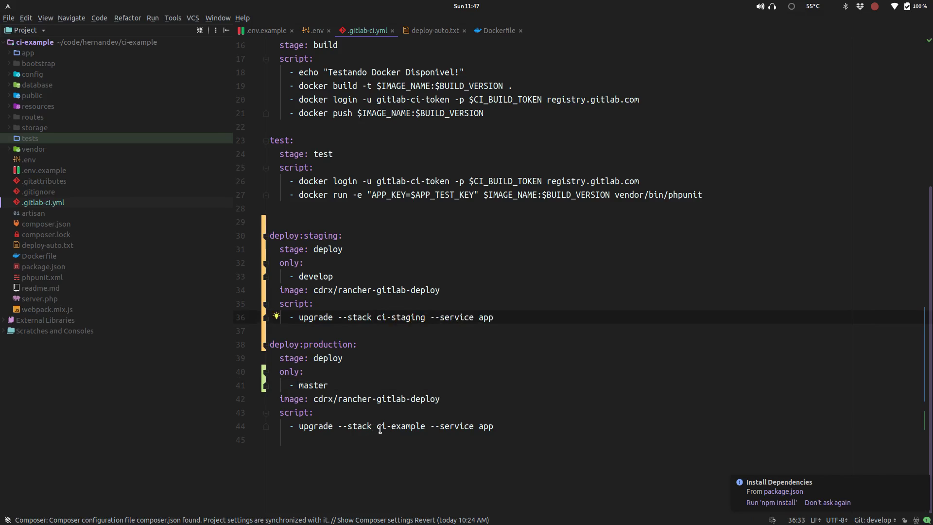
drag(377, 426, 424, 426)
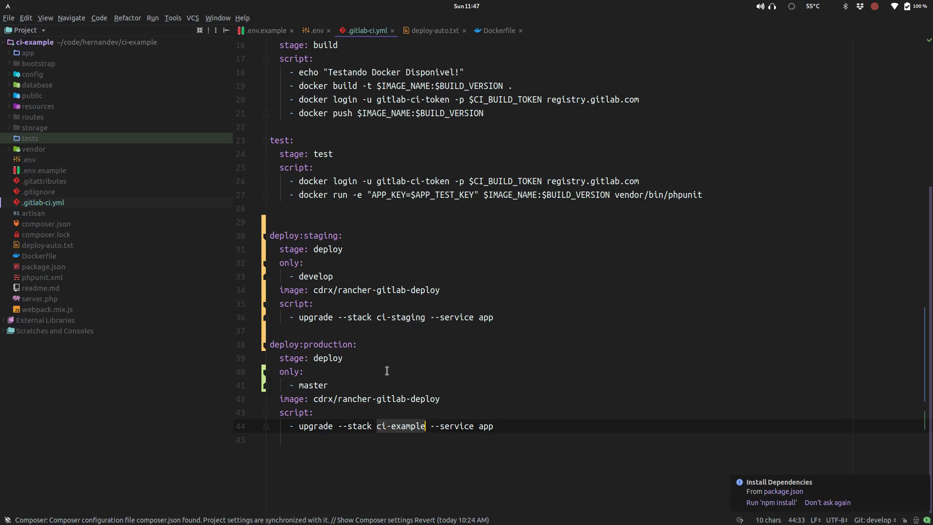
drag(377, 317, 424, 317)
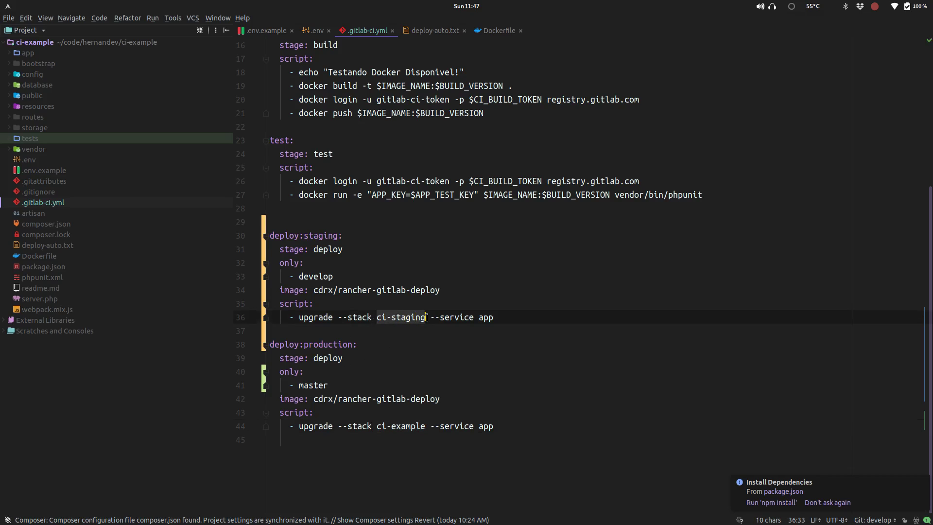
key(alt+Tab)
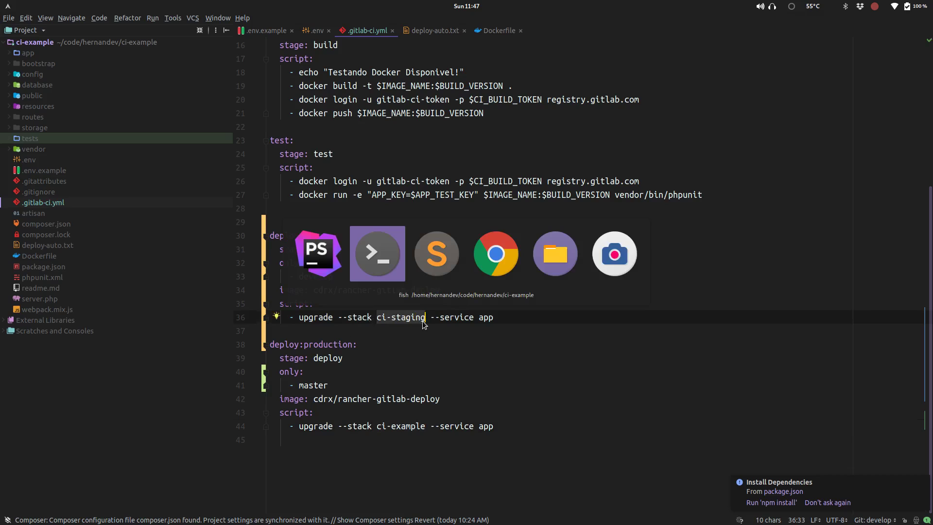
Commit all changes as 'staging vs production' and push them to develop
text(git add .)
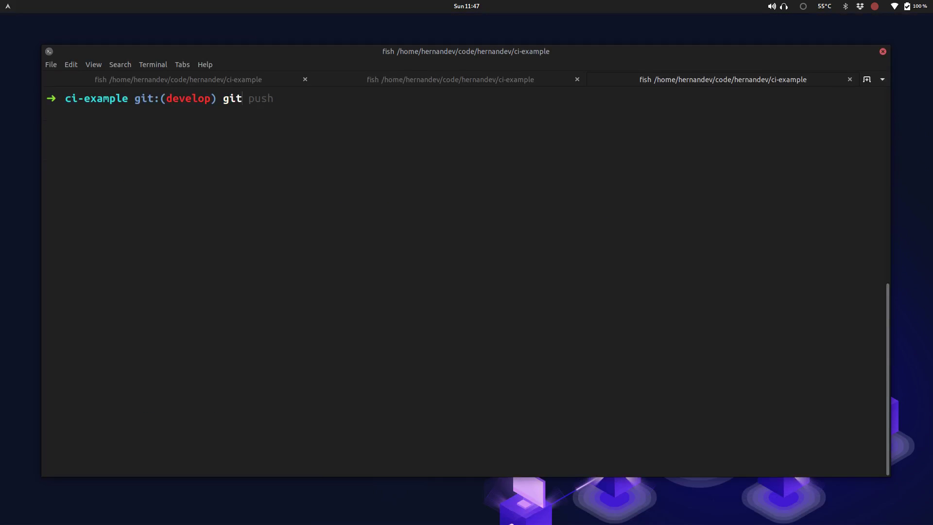
key(Return)
text(git co)
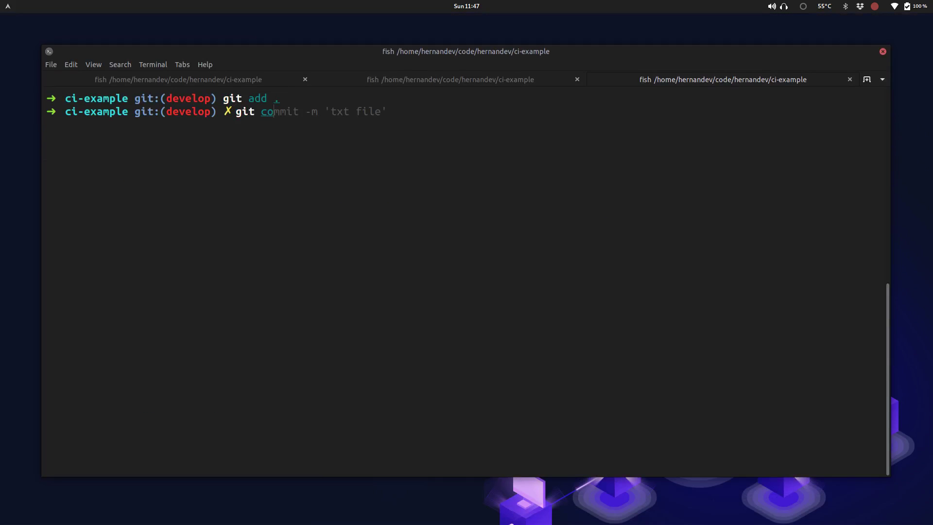
text(mmit -m '')
text(staging vs produc)
text(toion)
key(Return)
text(git)
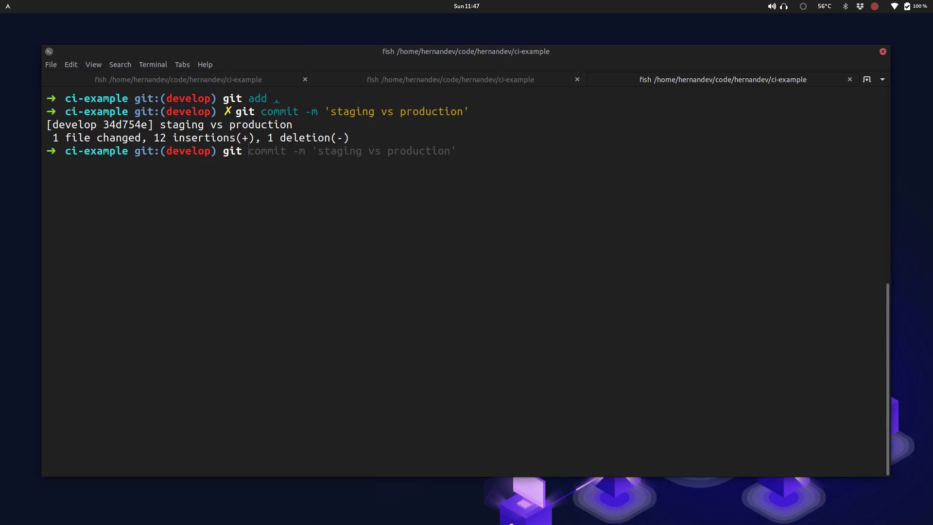
text( push)
key(Return)
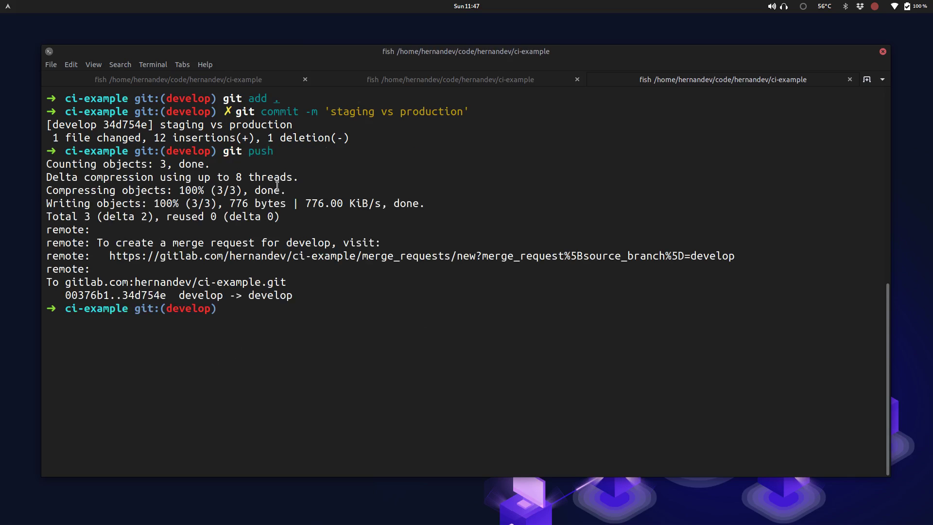
key(alt+Tab)
key(alt+Tab)
key(alt+Tab)
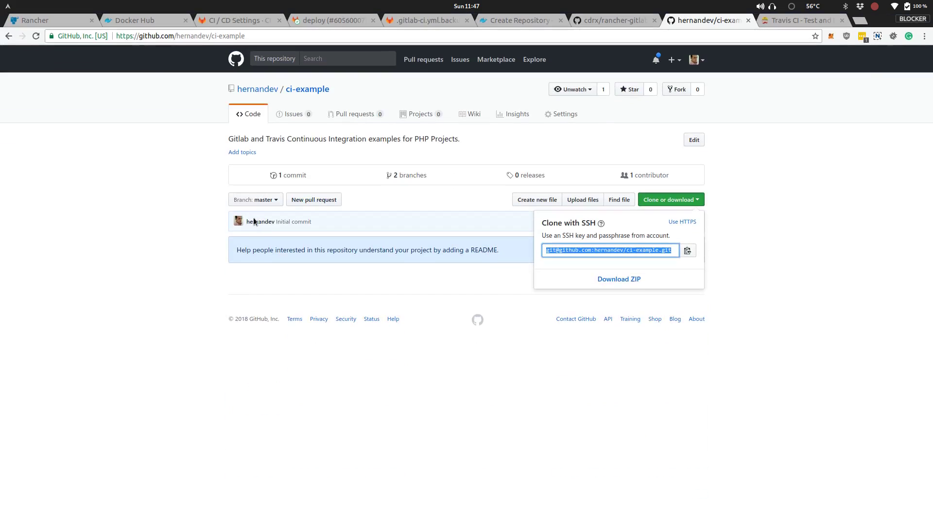
Open GitLab's Pipelines list to see pipeline #19808268 pending for the 'staging vs production' commit
click(234, 22)
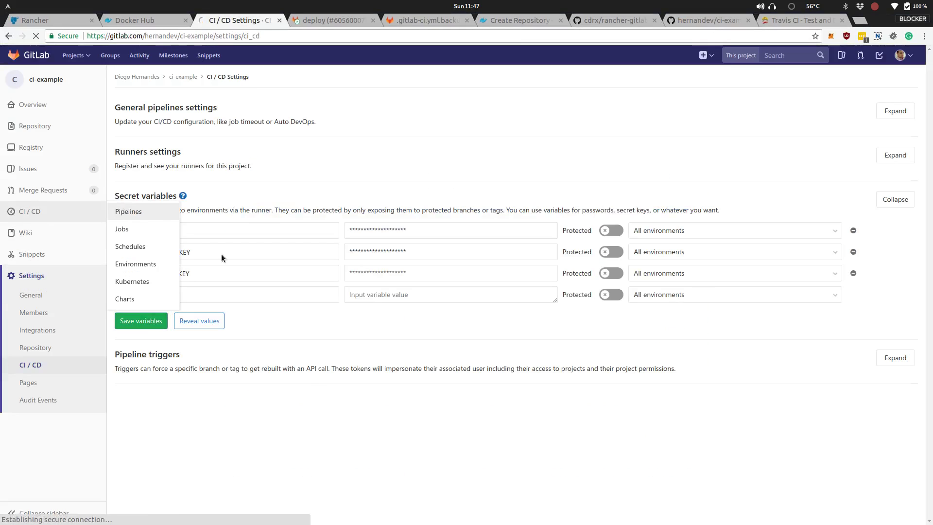
click(125, 210)
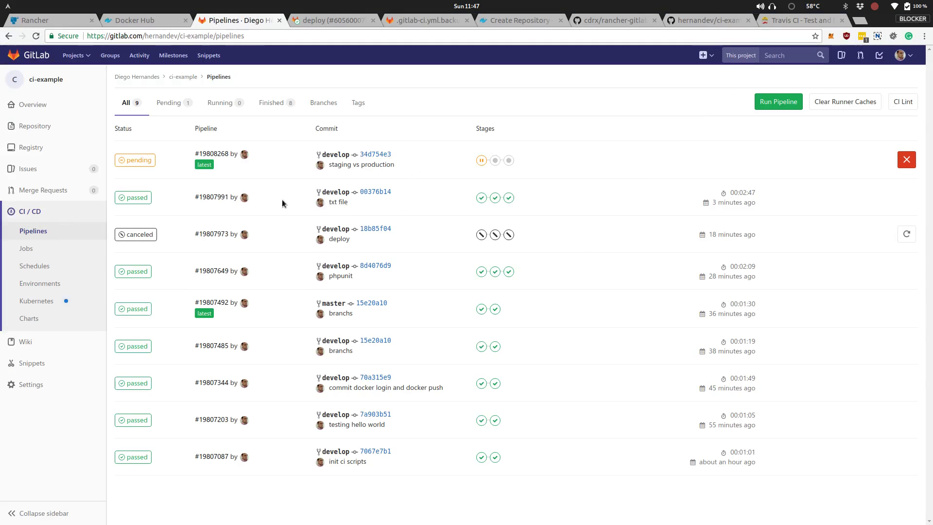
key(alt+Tab)
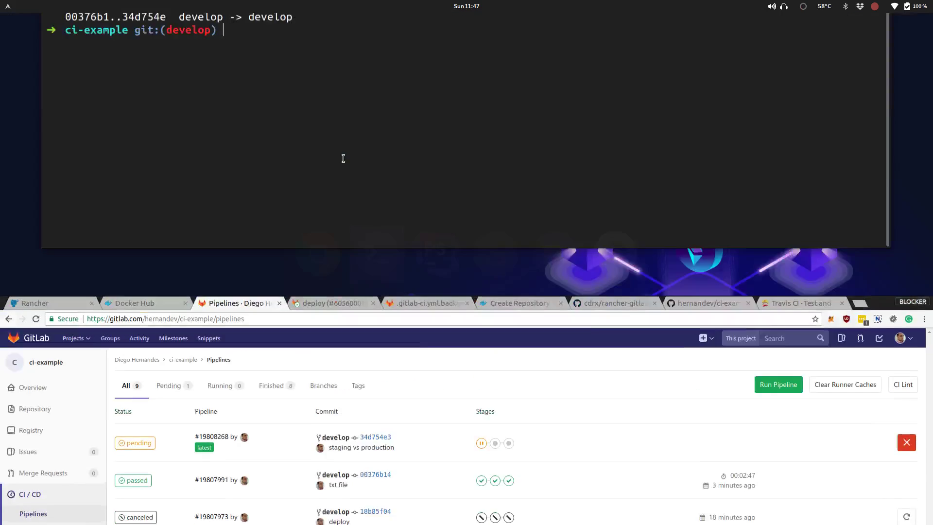
Check out the master branch in the terminal with git checkout master
key(Up)
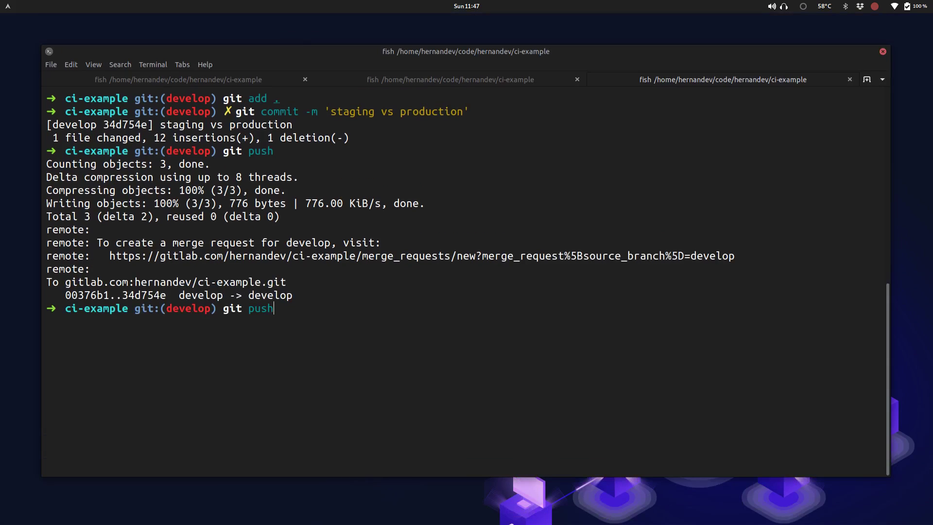
text(--all)
key(ctrl+c)
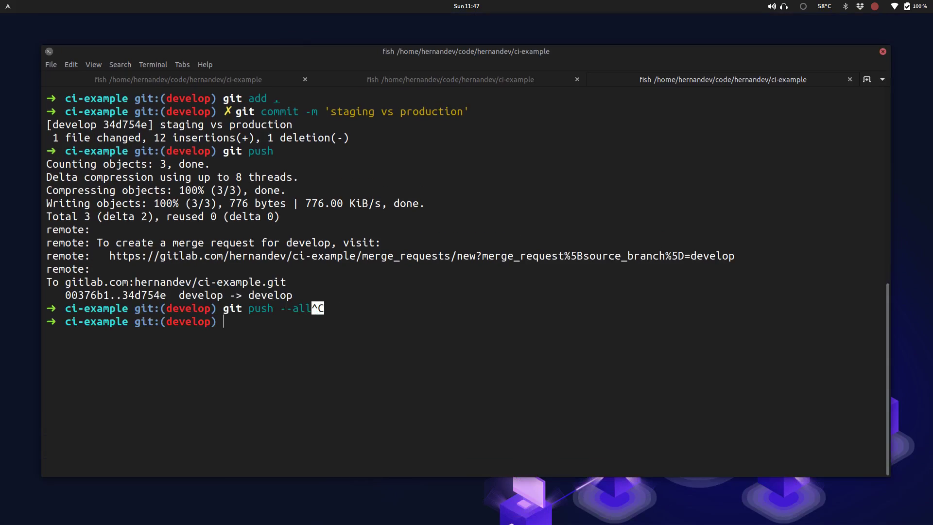
text(git m)
key(ctrl+c)
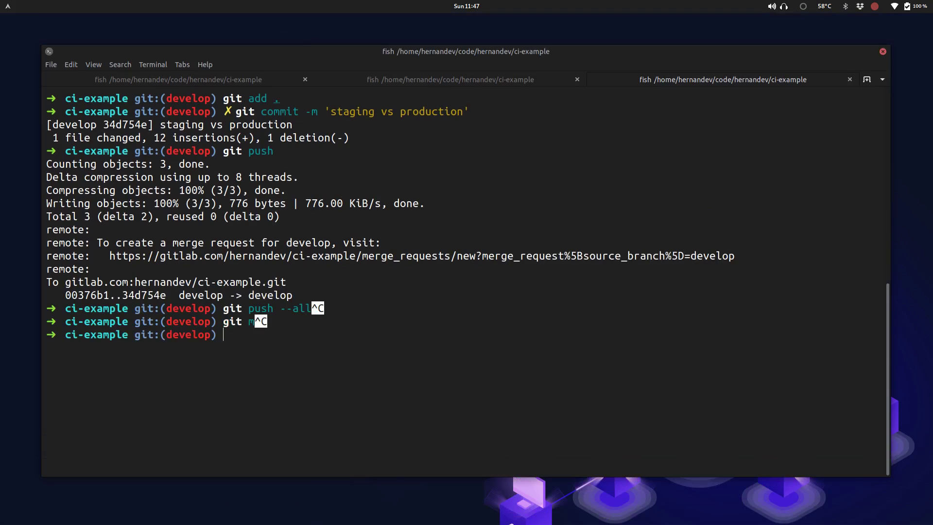
text(git checo)
key(BackSpace)
text(kout master)
key(Return)
Merge develop into master and push all branches with git push --all
text(git )
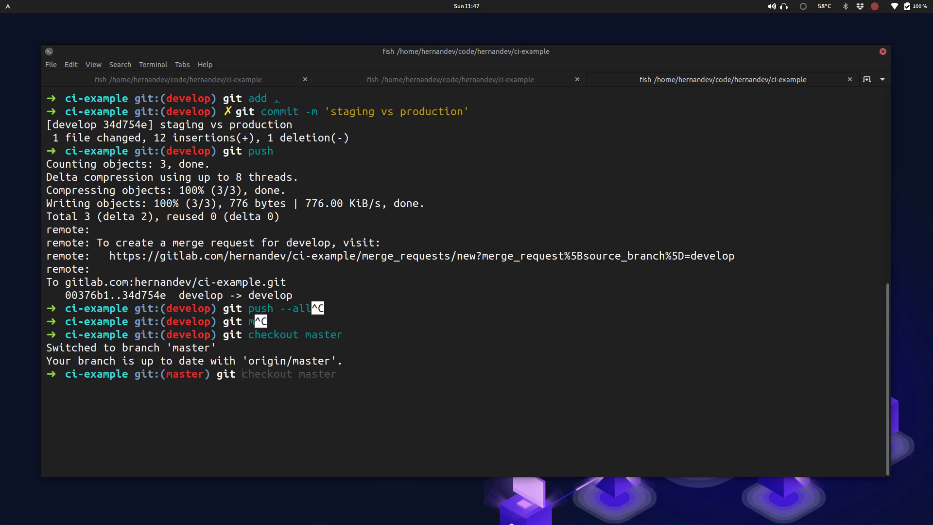
text(merge develop)
key(Return)
text(git push --all)
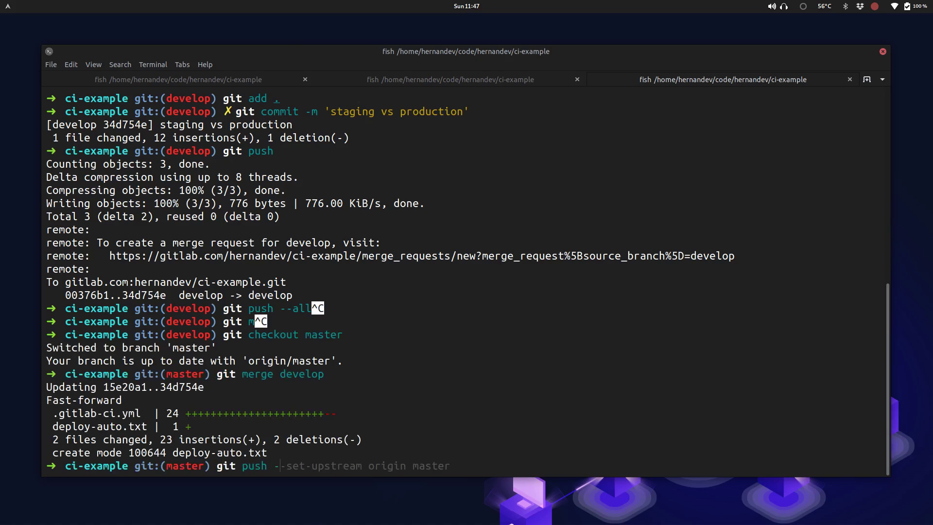
key(Return)
key(alt+Tab)
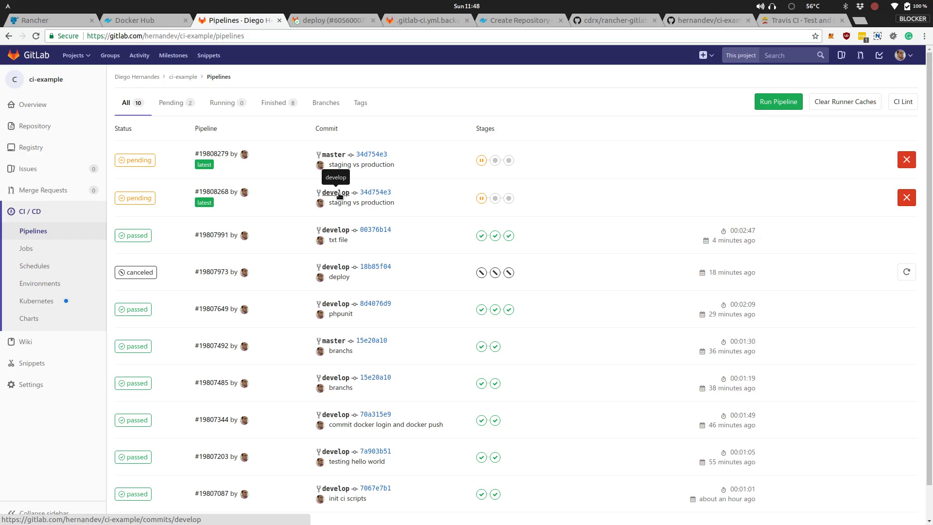
Bring up the GitHub ci-example repository page, where master's latest commit is 34d754e 'staging vs production'
key(ctrl+8)
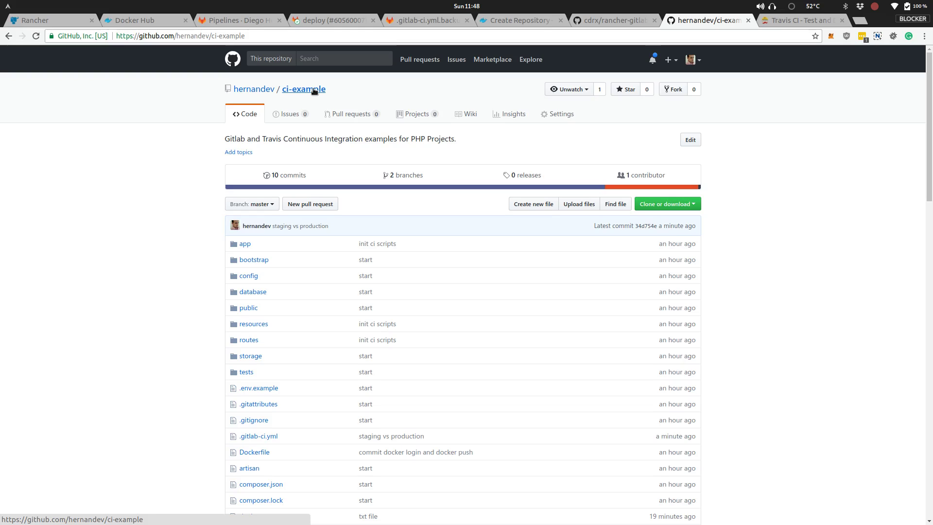
Go to Travis CI and open the profile page listing public repositories, including hernandev/ci-example
click(782, 21)
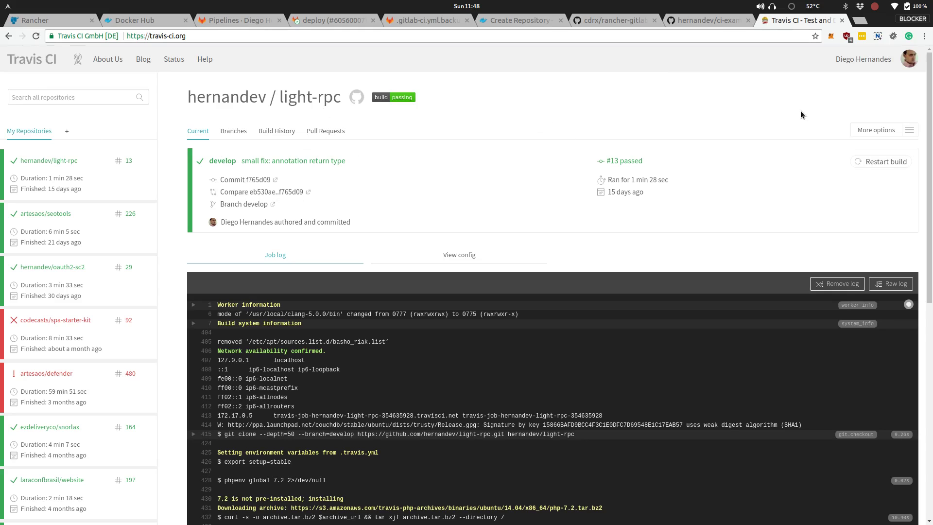
double_click(181, 37)
click(173, 122)
click(908, 133)
click(66, 131)
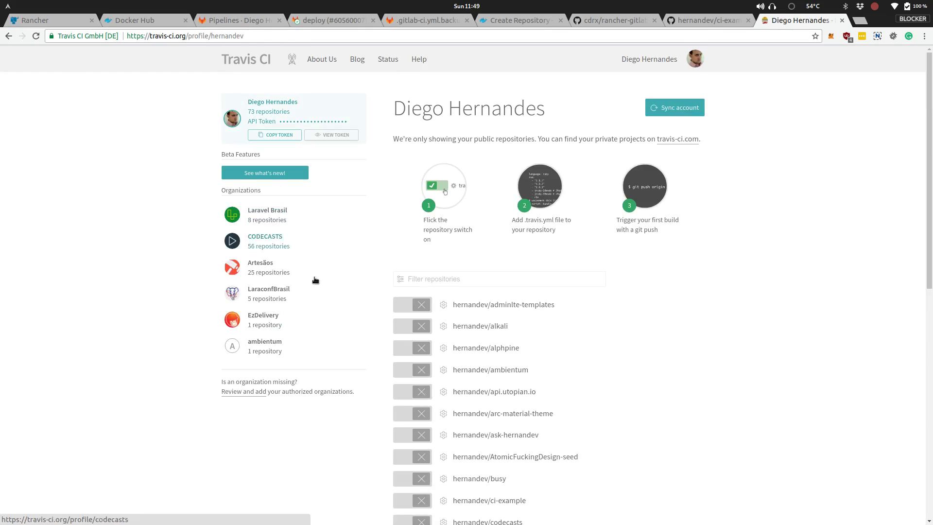
Filter the Travis repository list by 'ci-' and open ci-example
click(444, 278)
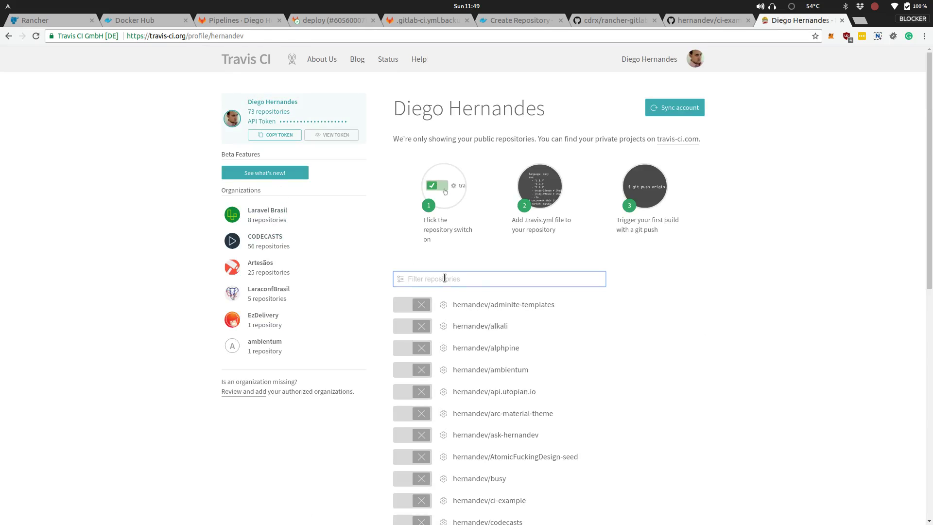
text(ci-)
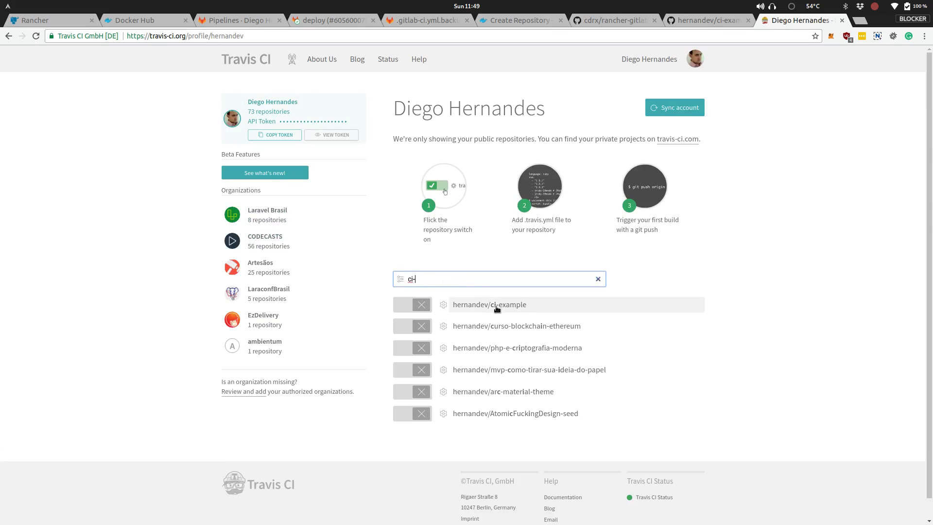
click(496, 306)
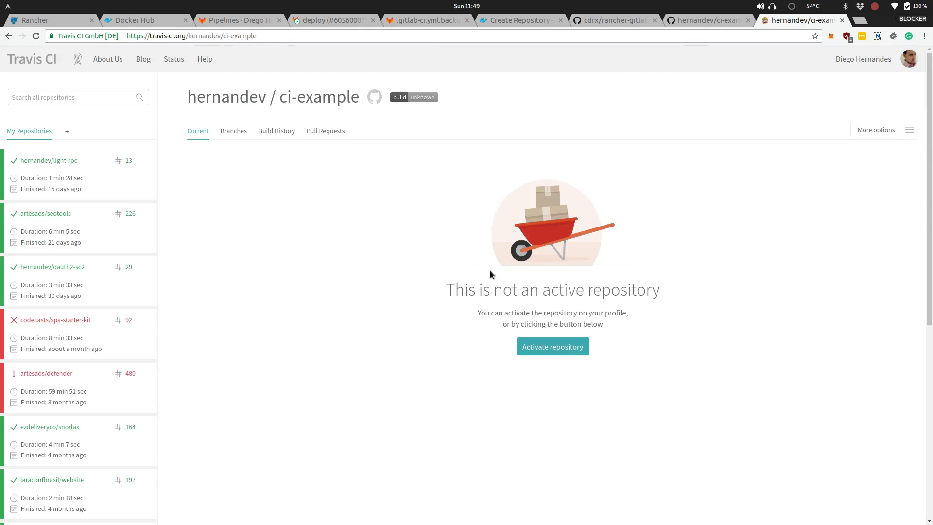
Activate hernandev/ci-example and confirm its Branches and Build History show no builds yet
drag(444, 291, 688, 293)
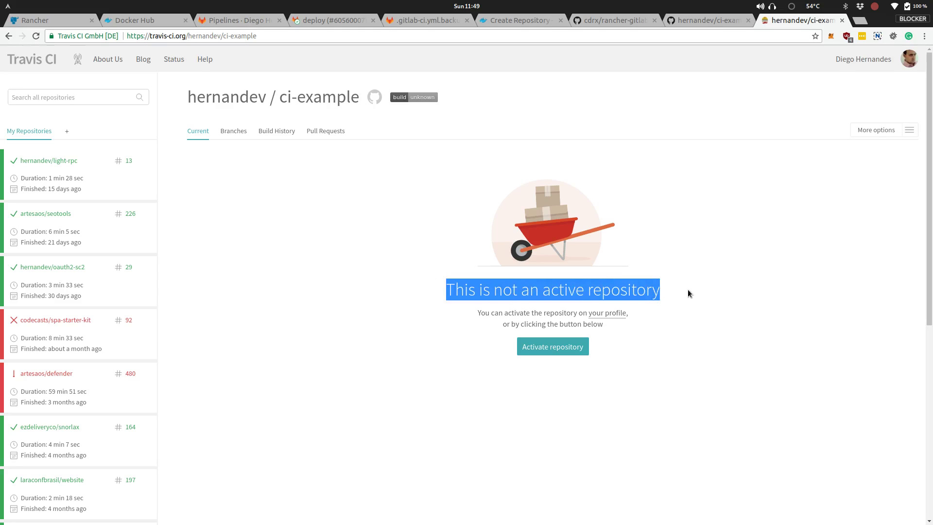
click(535, 345)
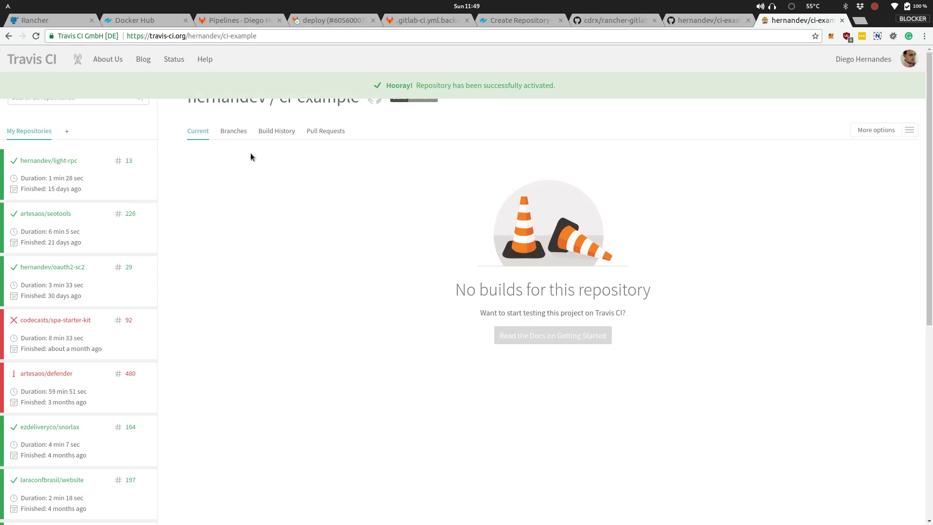
click(232, 132)
click(265, 135)
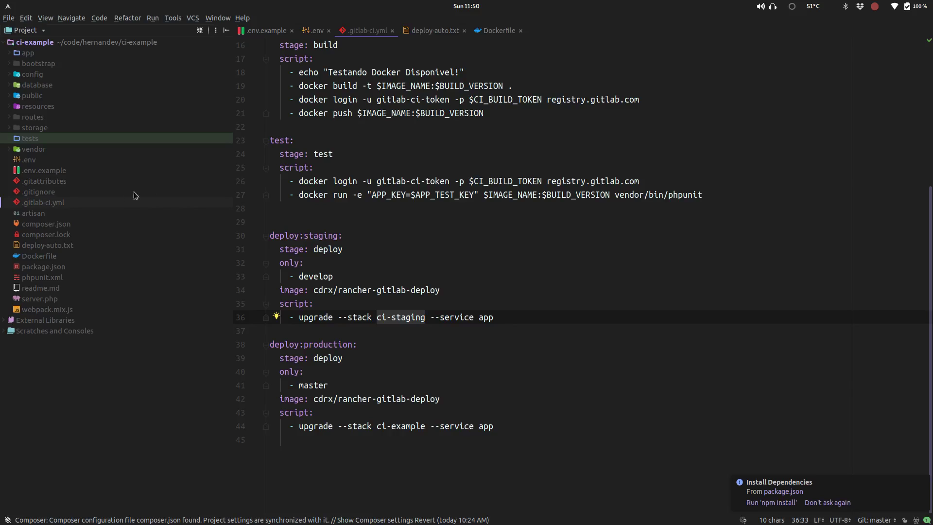
Add a new file named .travis.yml at the project root and paste 'language: generic' as its first line
right_click(29, 43)
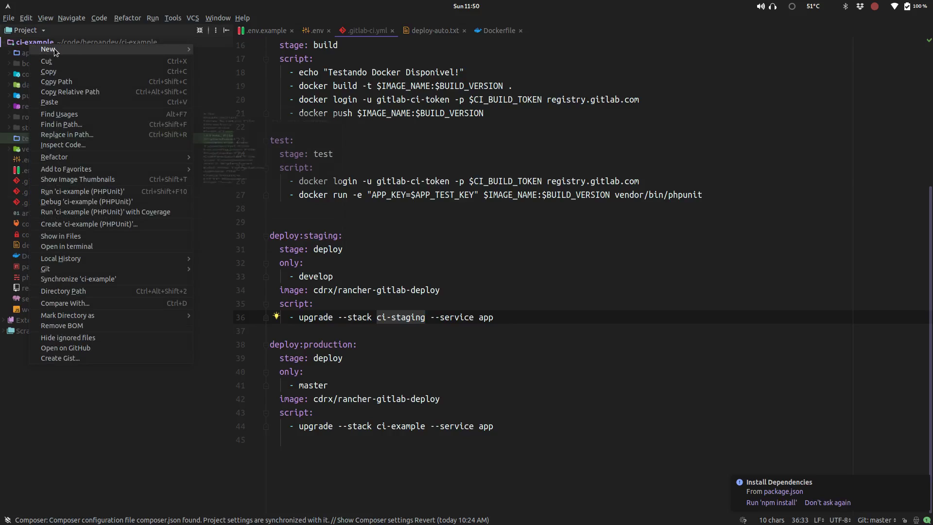
mouse_move(97, 49)
click(213, 49)
text(.tr)
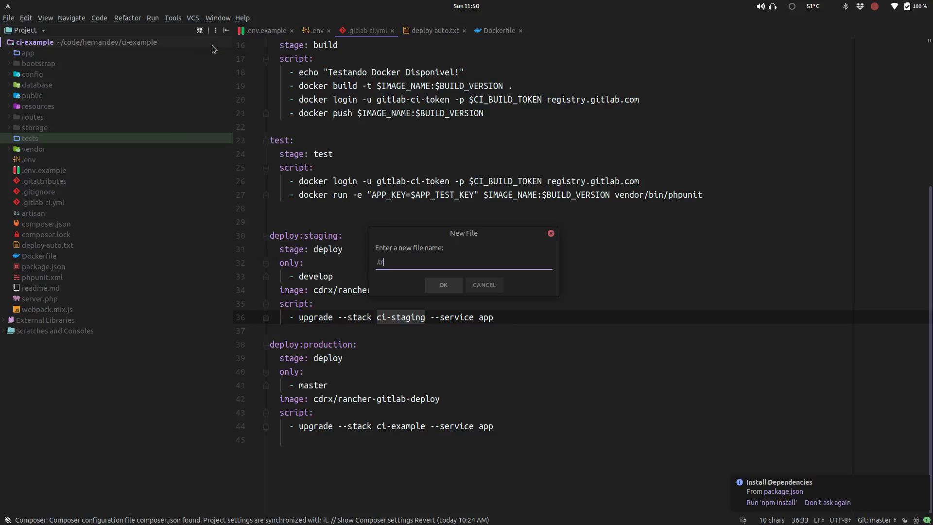
text(avis.yml)
key(Return)
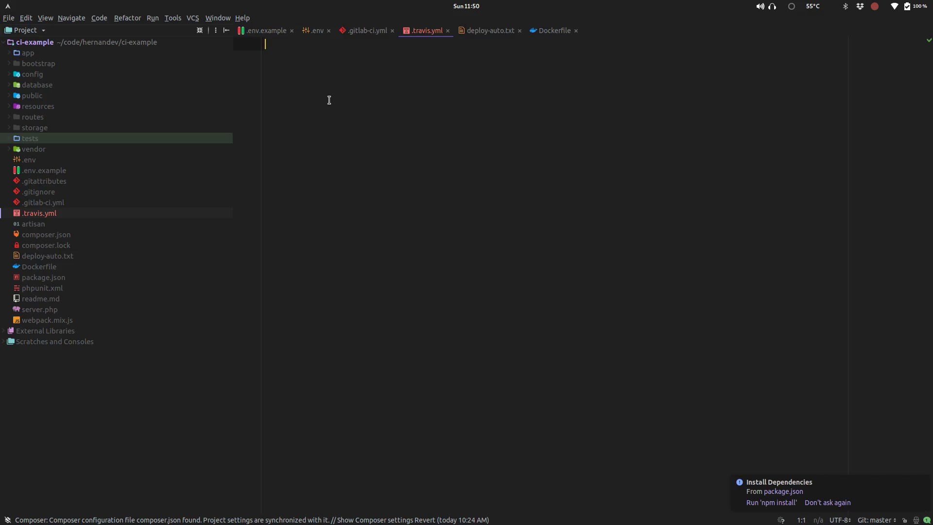
key(ctrl+v)
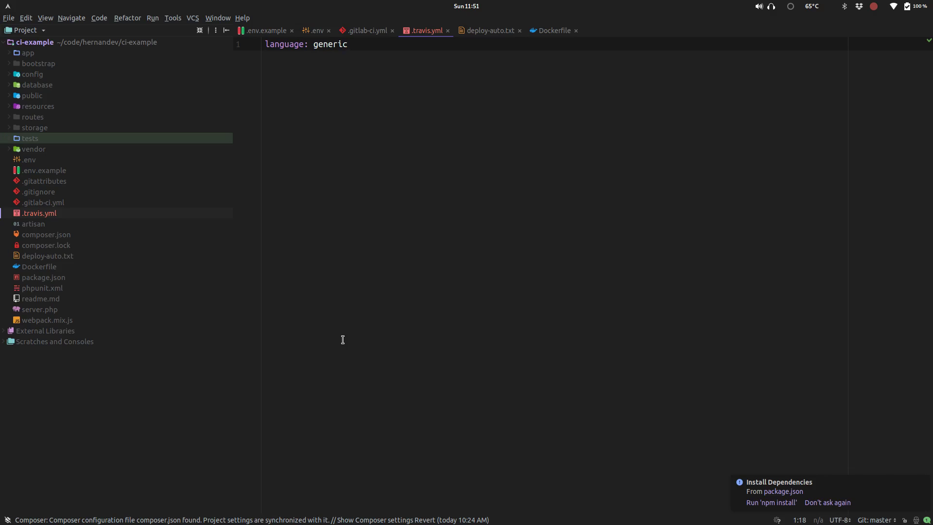
Add 'sudo: required' below language: generic, removing its pasted comment line
key(Return)
key(Return)
text(# run commands as superuser sudo: required)
key(Up)
key(Home)
key(shift+Down)
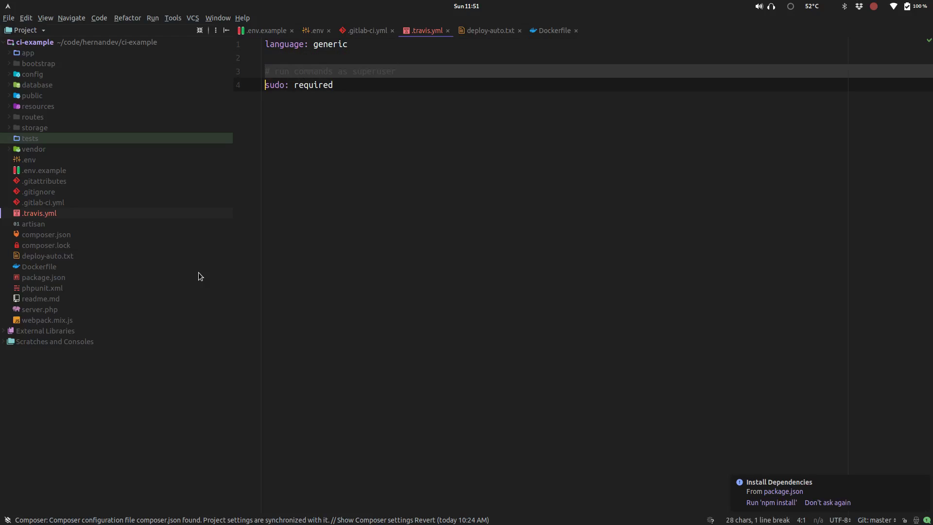
key(BackSpace)
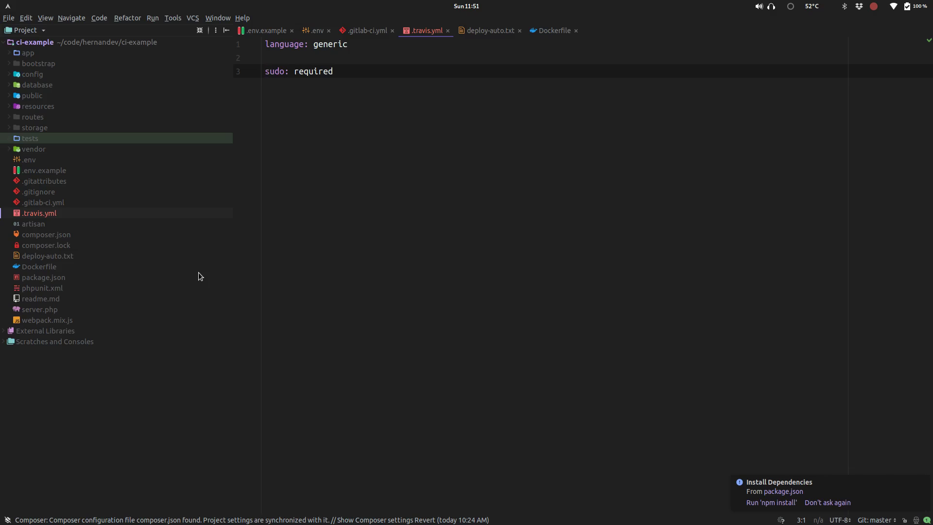
key(End)
Add a services: list containing '- docker'
key(Return)
key(Return)
text(services:)
key(Return)
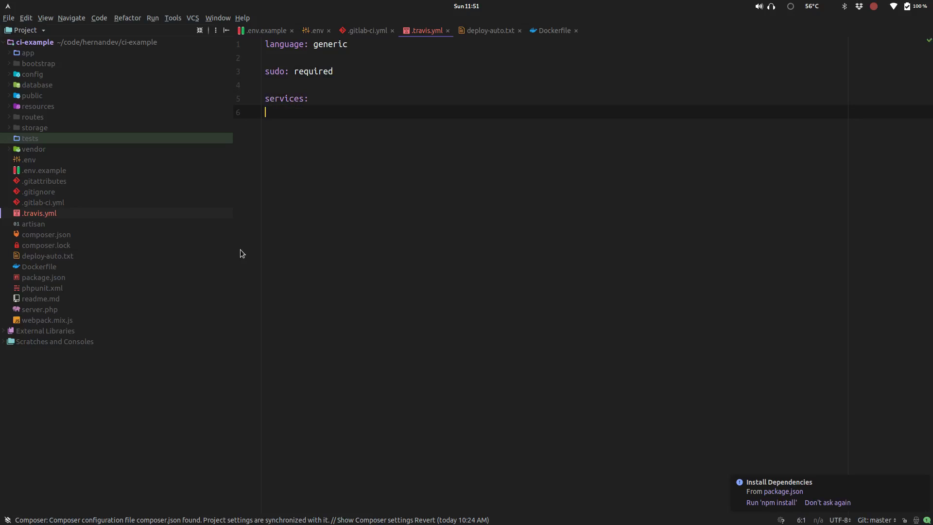
text(- docker)
key(Return)
key(Return)
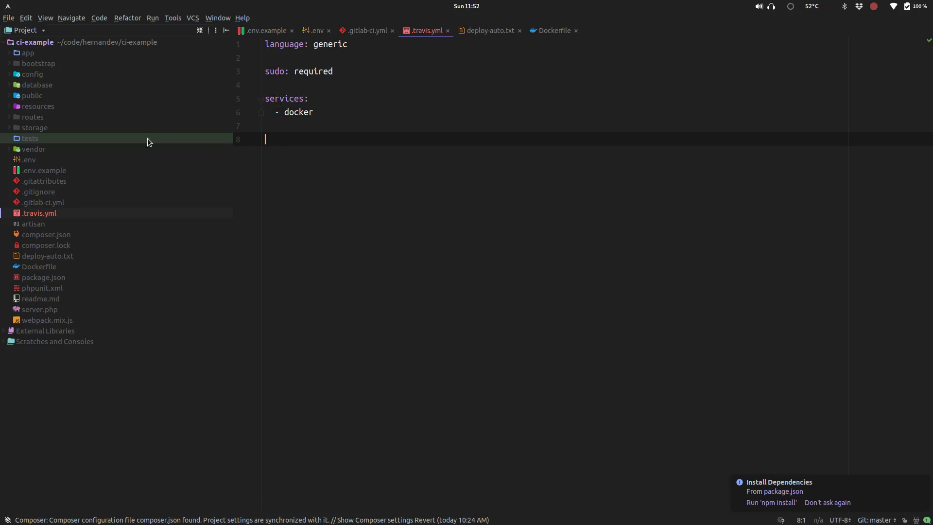
Check .gitlab-ci.yml for reference, then paste the before_install: key into .travis.yml
click(374, 32)
scroll(284, 63, up, 5)
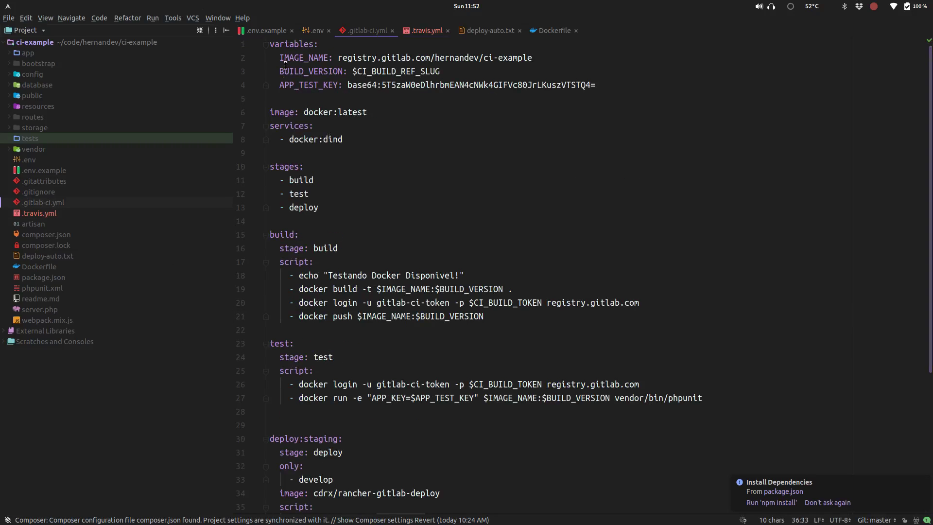
click(425, 31)
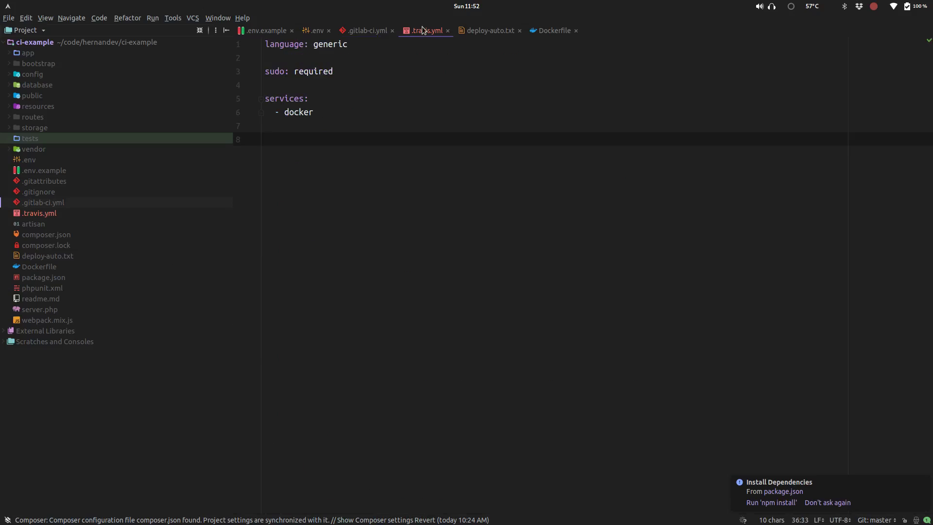
text(before_install:)
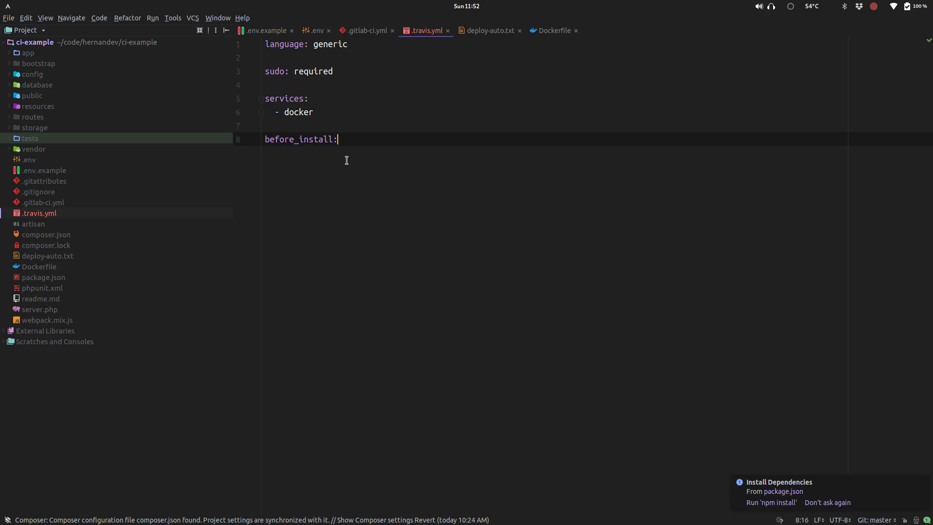
Paste the DOCKER_IMAGE=registry.gitlab.com...:$TRAVIS_BRANCH line under before_install
key(Return)
text(-)
key(BackSpace)
key(BackSpace)
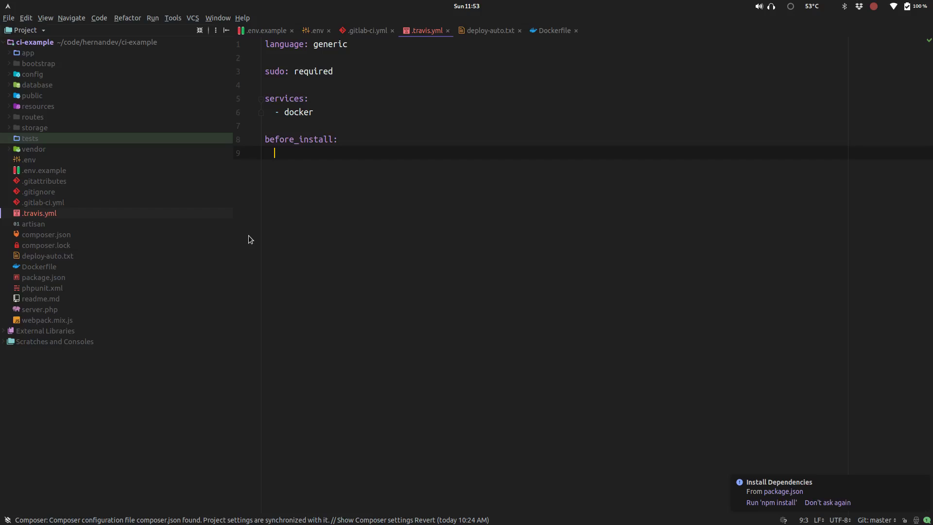
text(- DOCKER_IMAGE=registry.gitlab.com:$TRAVIS_BRANCH)
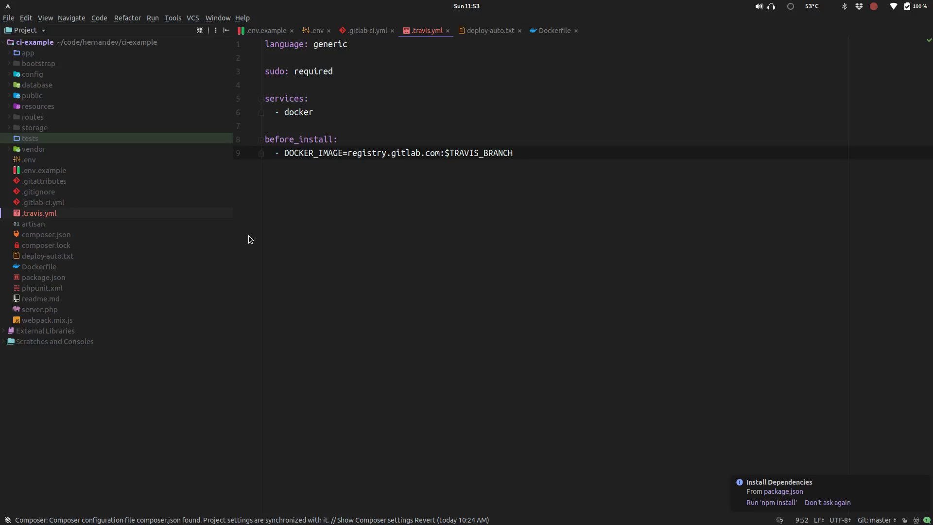
Complete the registry path after gitlab.com with the GitLab username and /ci-example
drag(284, 154, 438, 153)
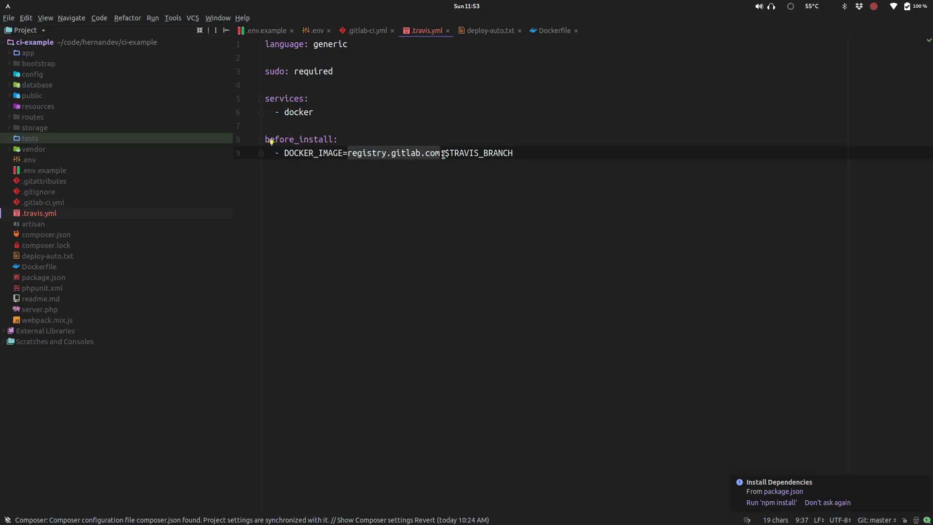
click(442, 154)
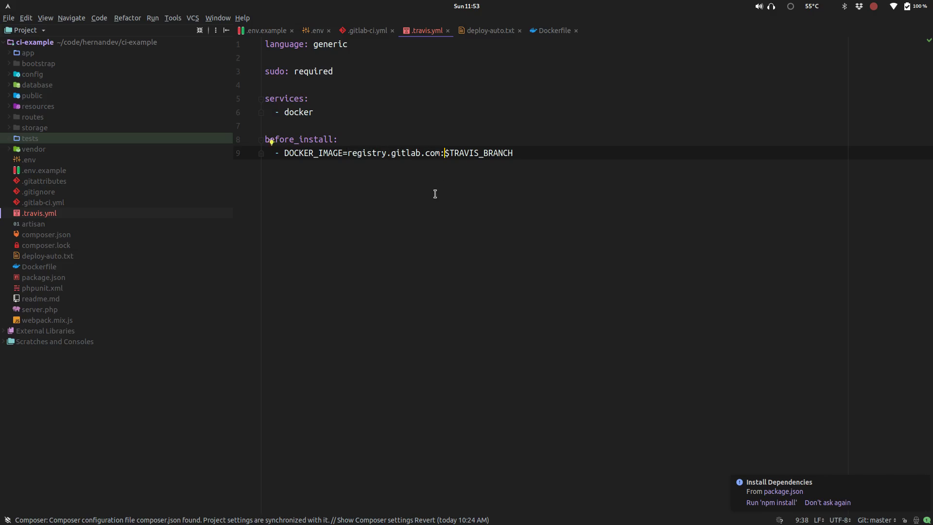
key(Left)
text(/her)
text(nandev.com)
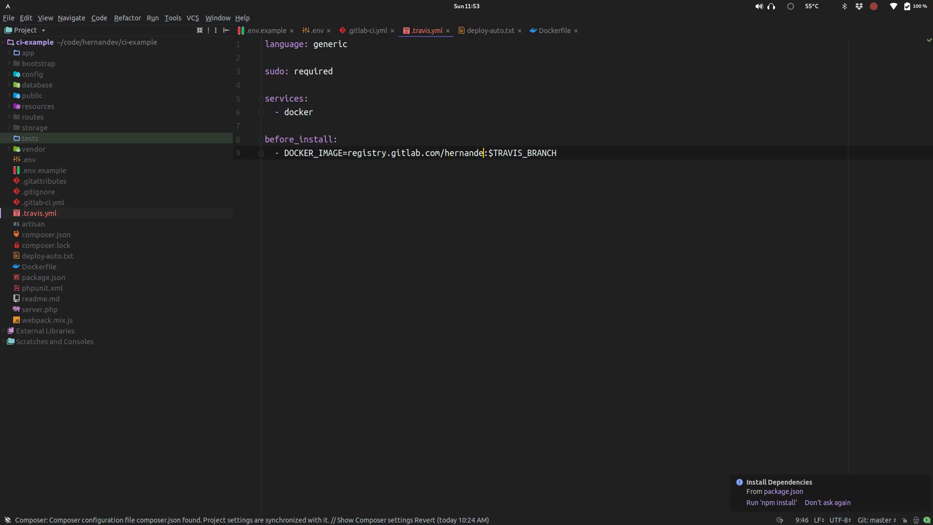
key(BackSpace)
key(BackSpace)
key(BackSpace)
key(BackSpace)
text(/ci-)
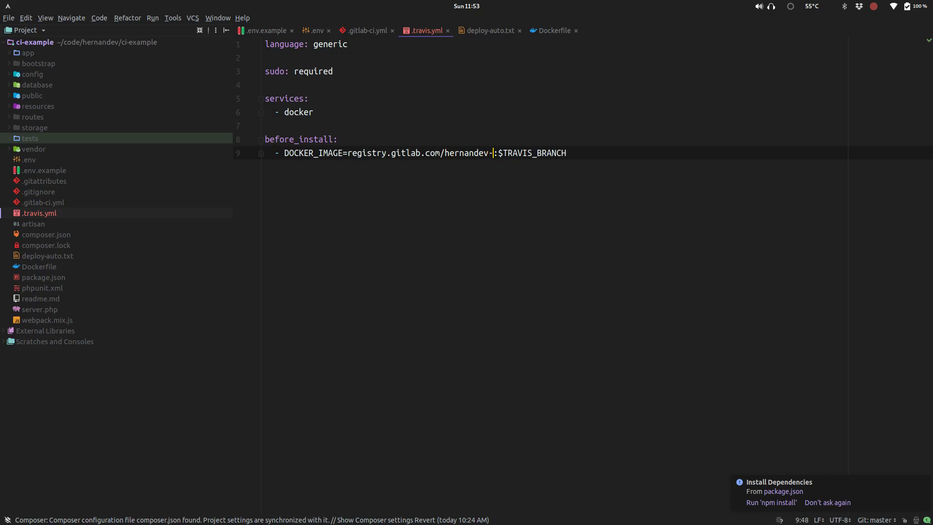
text(example)
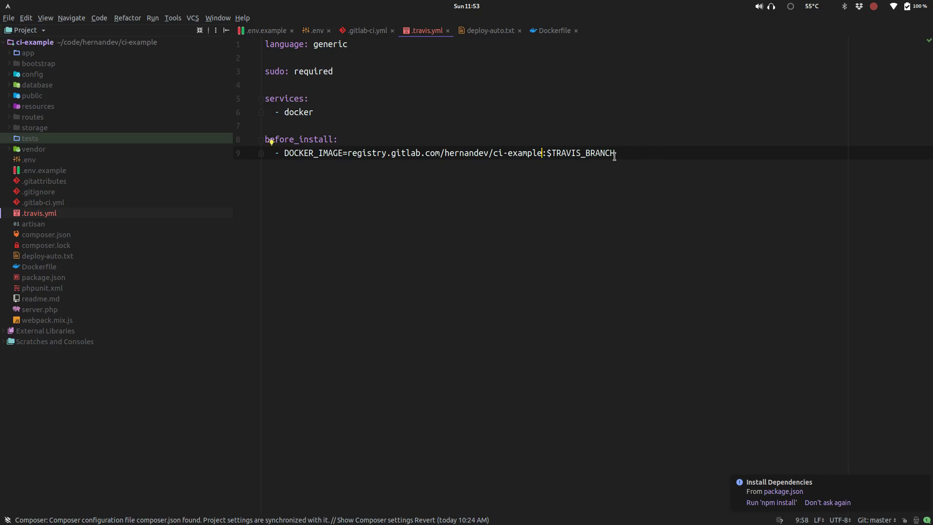
Highlight the $TRAVIS_BRANCH tag and the registry host to explain the image name
drag(615, 153, 548, 153)
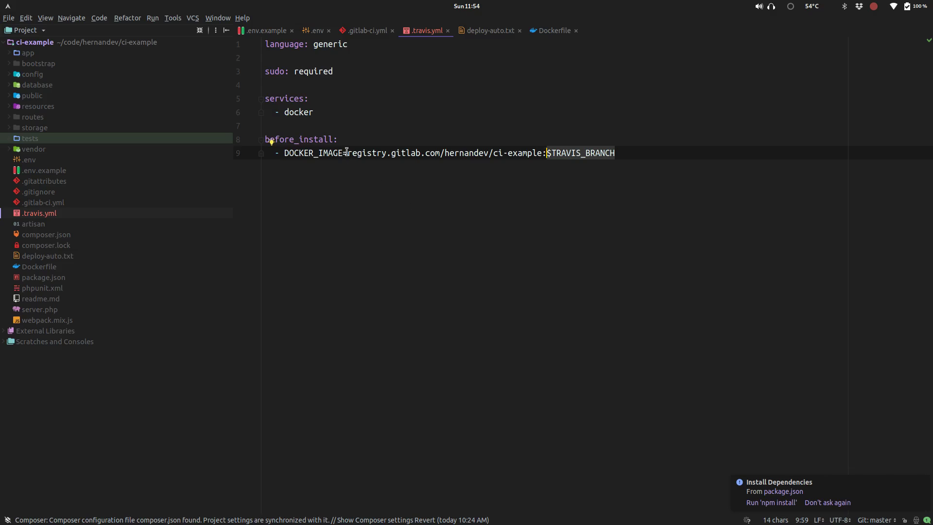
drag(347, 153, 440, 153)
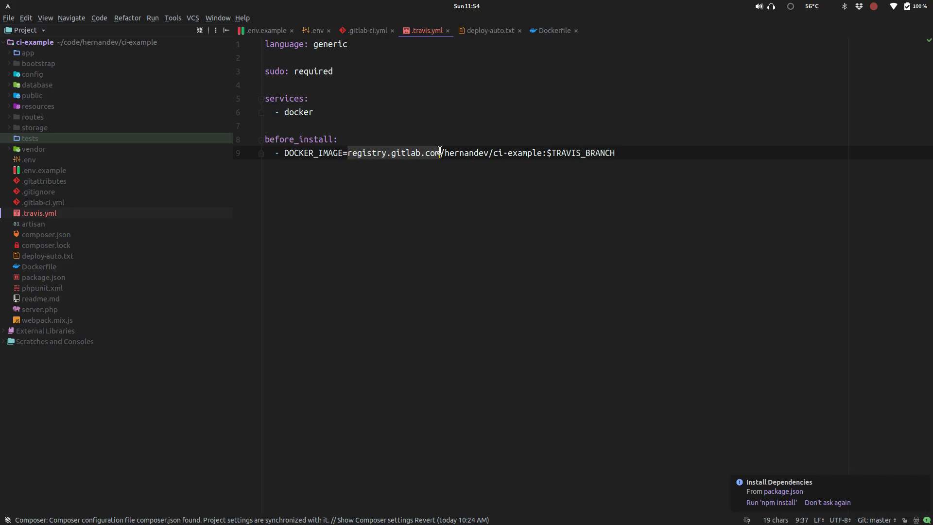
click(397, 155)
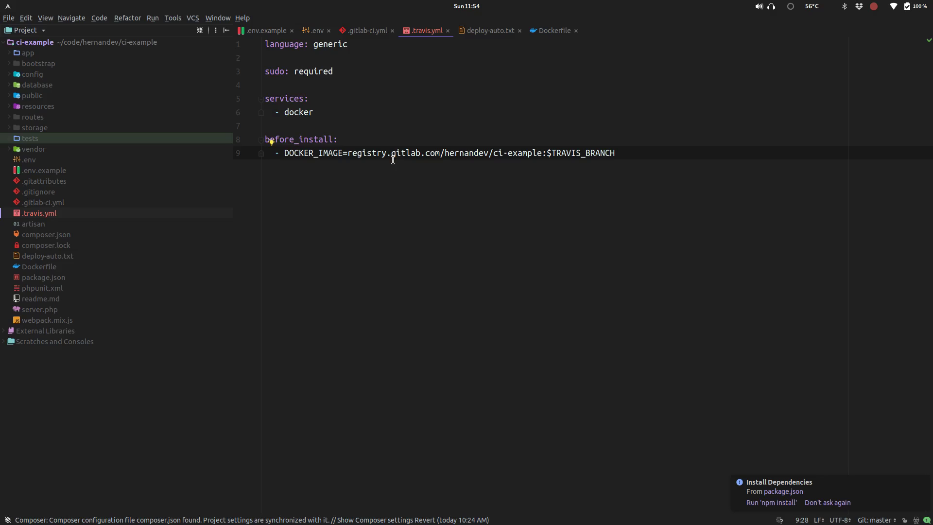
key(End)
Add install: with '- docker build -t $DOCKER_IMAGE .' below before_install
key(Return)
key(Return)
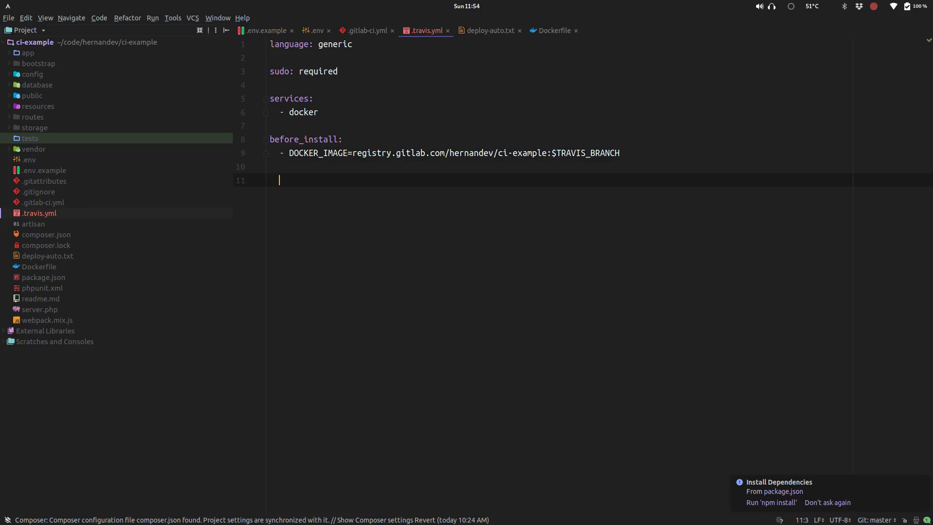
text(install:)
key(Return)
text(- docke)
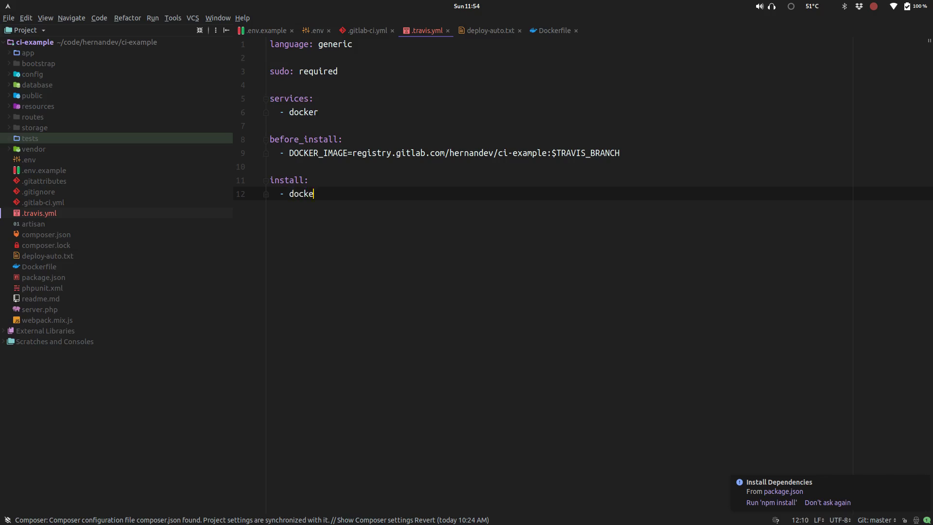
text(r build -t $DOCKER_IMAGE .)
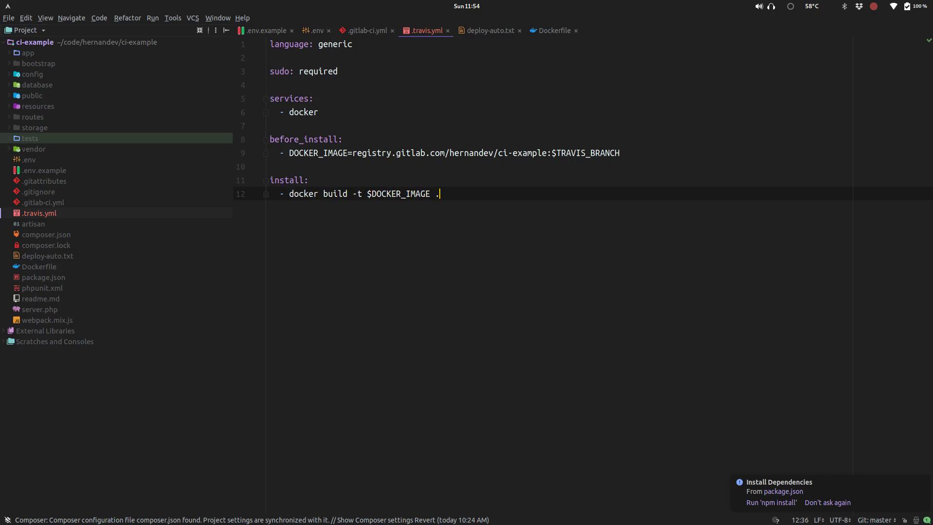
drag(353, 154, 643, 155)
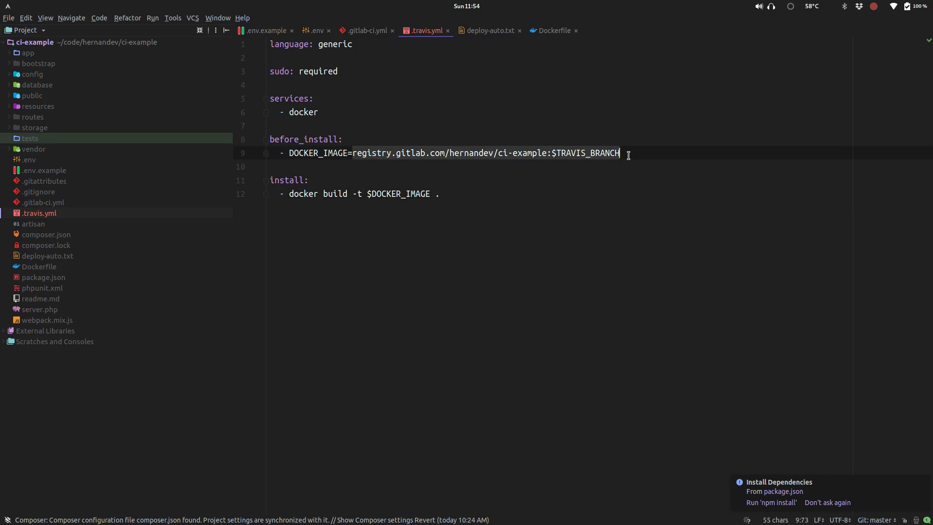
drag(367, 194, 435, 193)
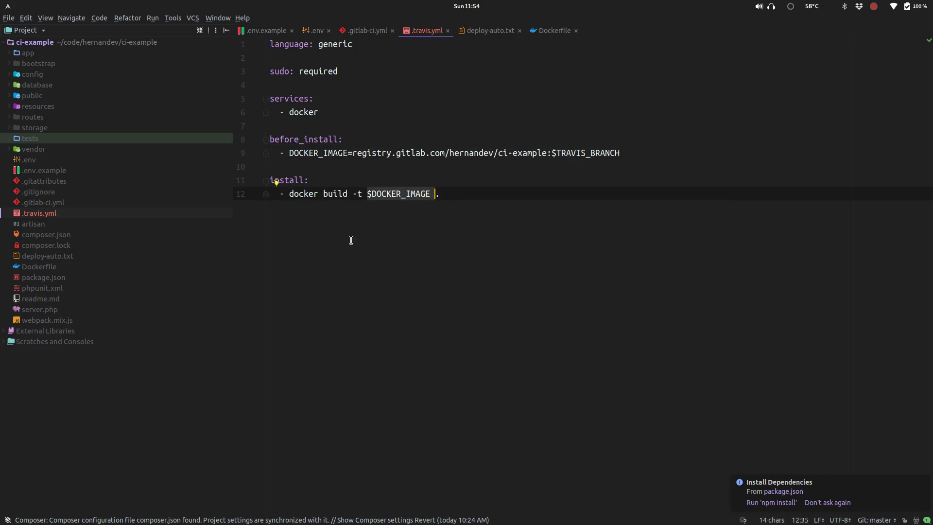
click(446, 196)
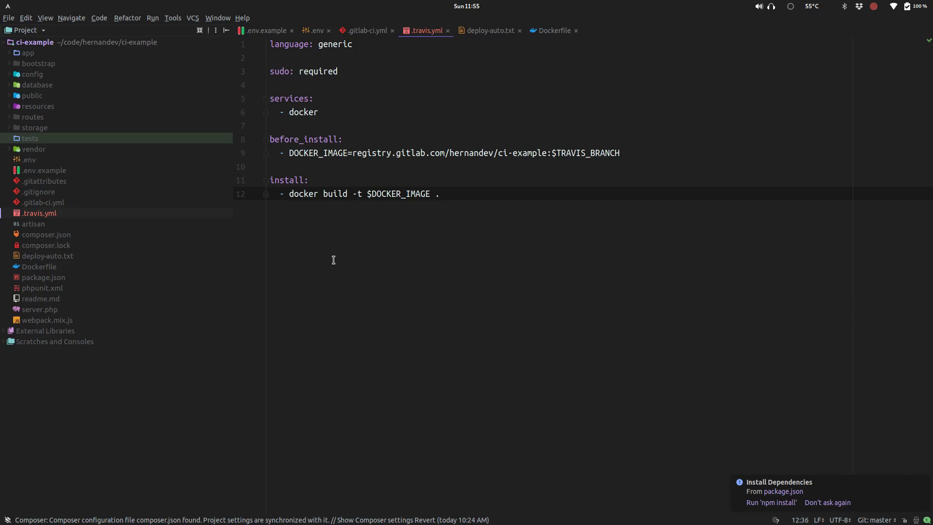
In the terminal, stage all changes, commit as 'test travis setup', and git push to GitHub
key(alt+Tab)
key(alt+Tab)
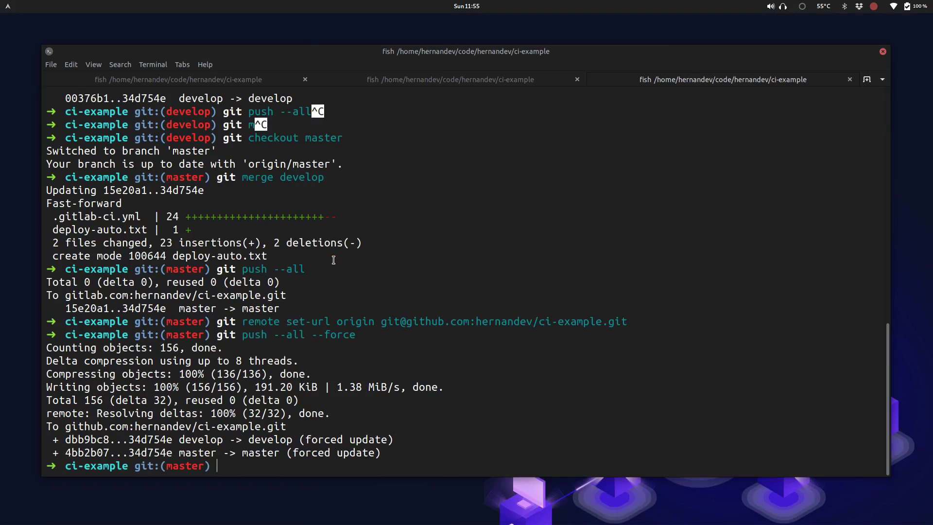
text(git add .)
key(Return)
text(git com)
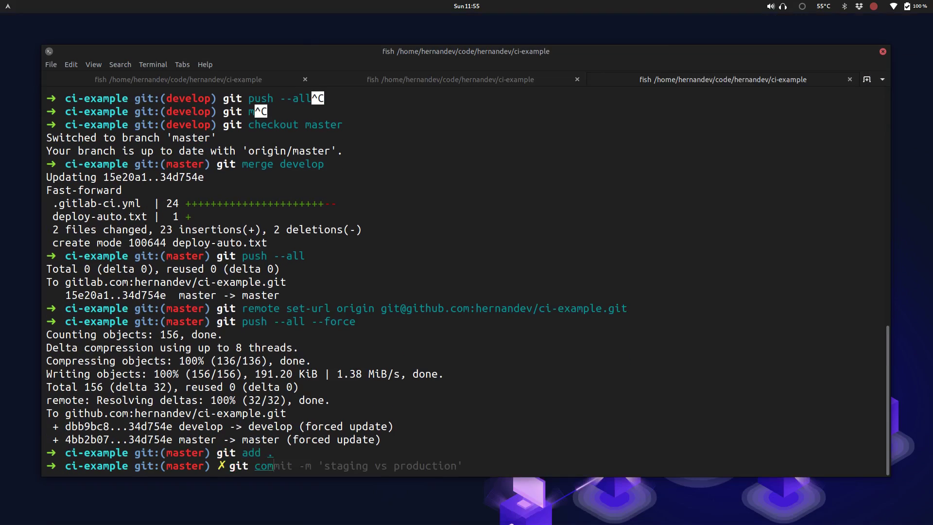
text(mit -m 'test )
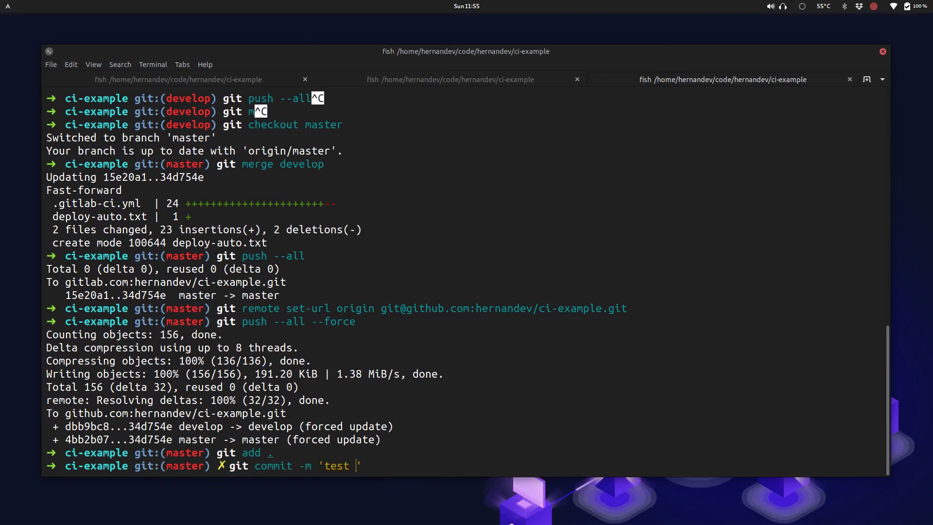
text(travis de)
key(BackSpace)
key(BackSpace)
text(setup)
key(Return)
text(git push)
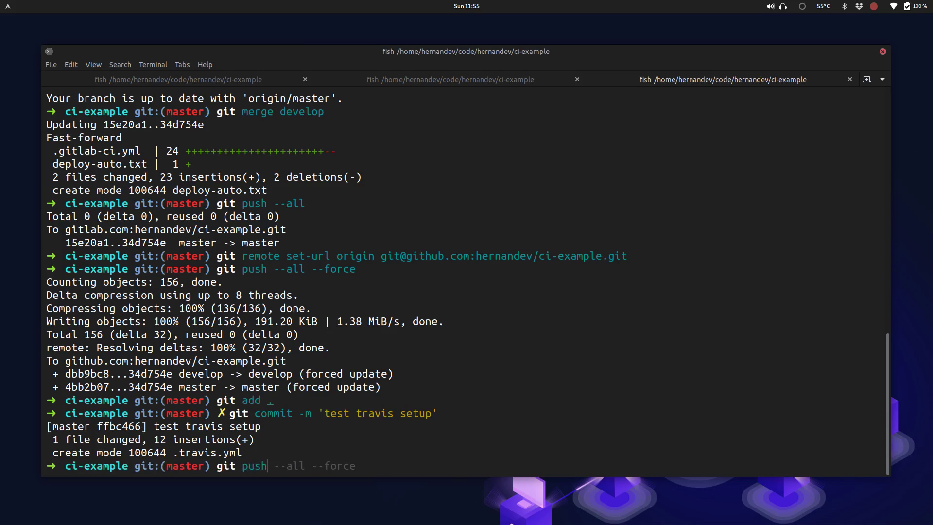
key(Return)
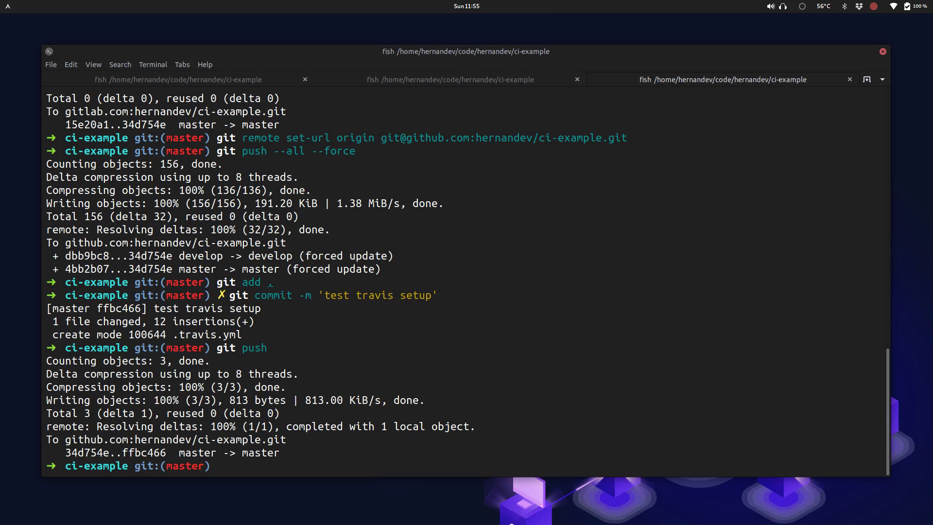
key(alt+Tab)
key(alt+Tab)
key(alt+Tab)
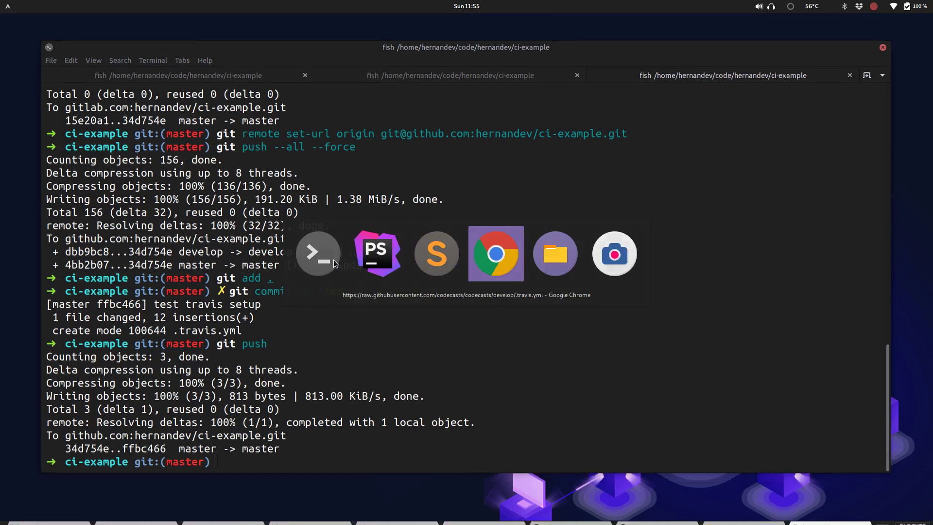
Open the Travis CI builds page for ci-example and reload the first build
click(648, 20)
key(ctrl+r)
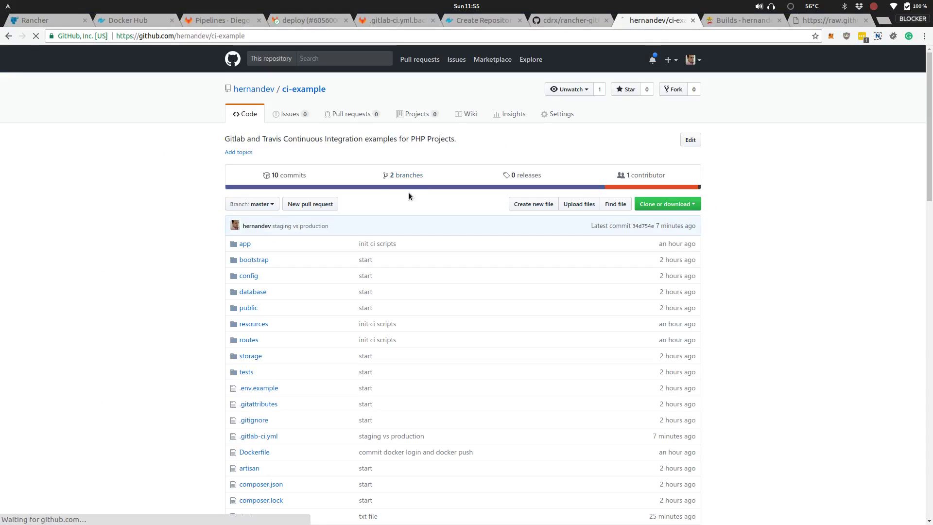
click(737, 20)
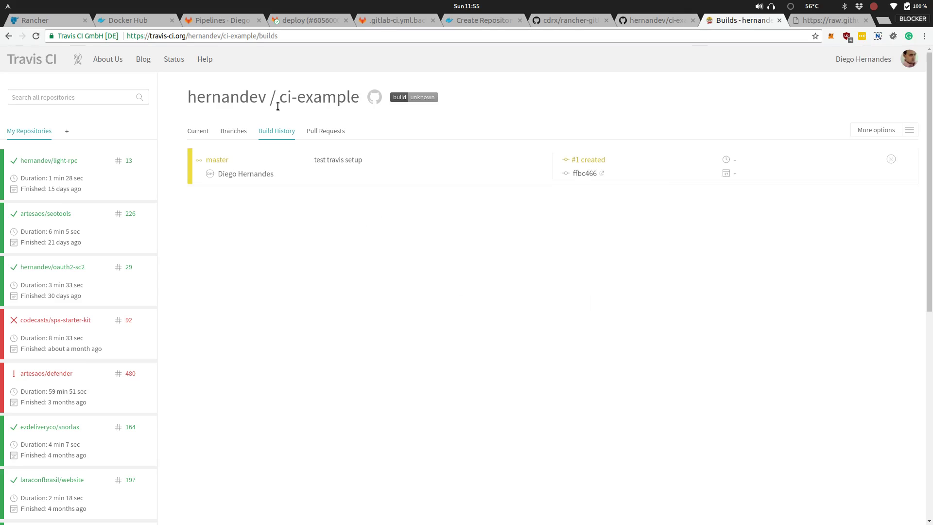
click(221, 163)
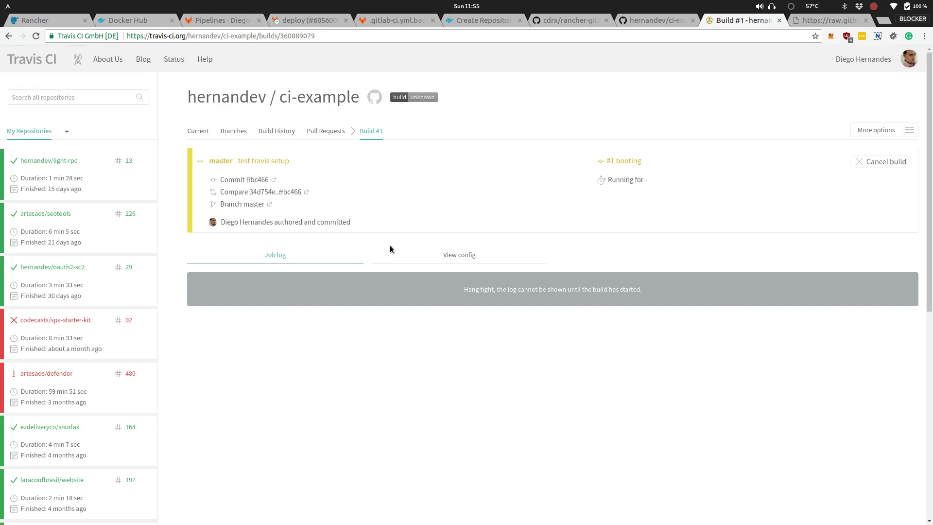
key(F5)
Open master's build from Branches, inspect View config, then return to the Job log
click(197, 131)
click(226, 130)
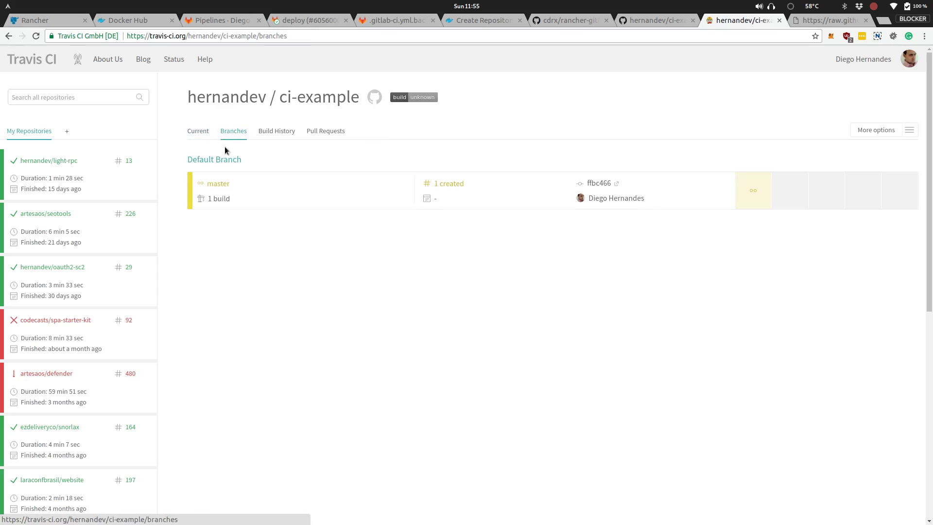
click(753, 190)
click(450, 255)
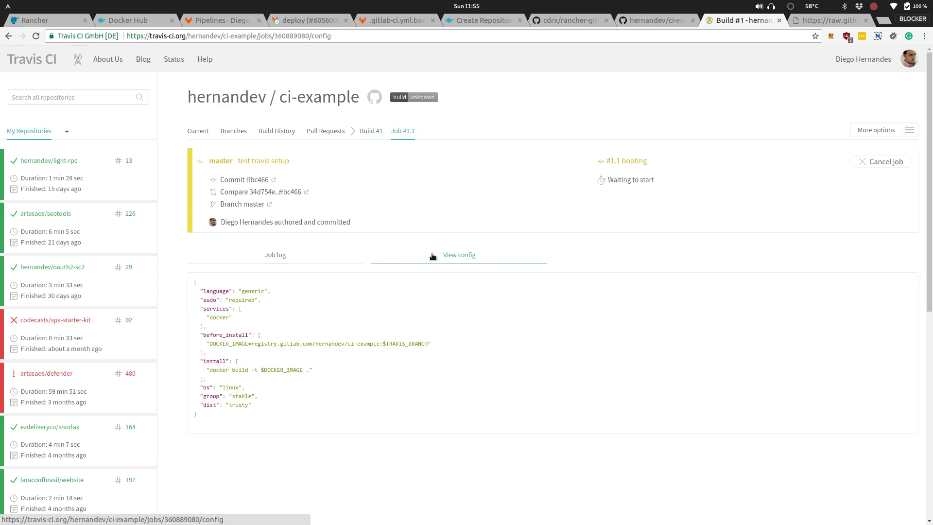
click(292, 257)
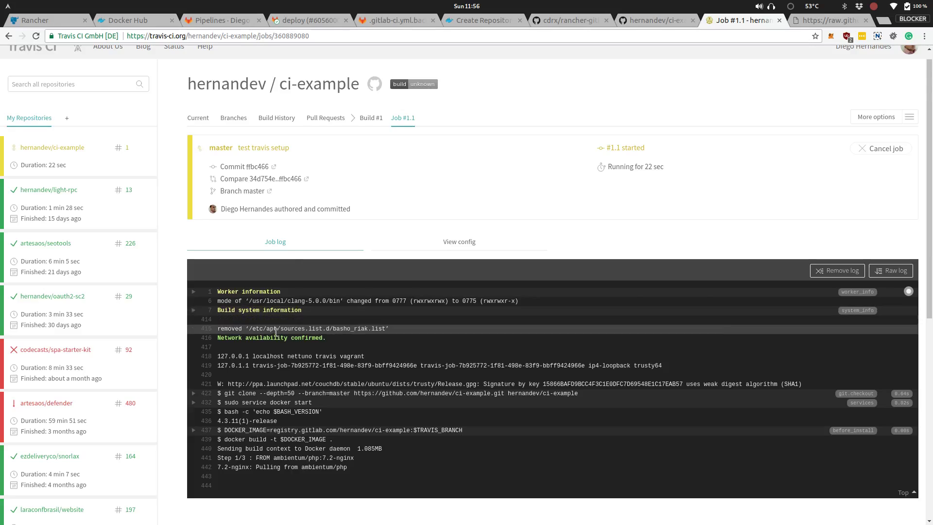
Scroll the job log until the docker build finishes with 'Done. Your build exited with 0'
scroll(290, 228, down, 3)
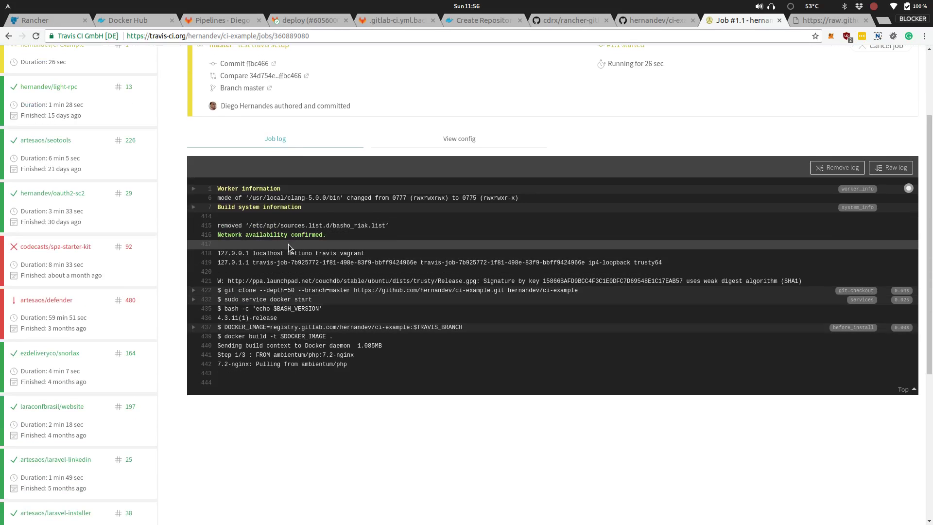
scroll(288, 243, down, 2)
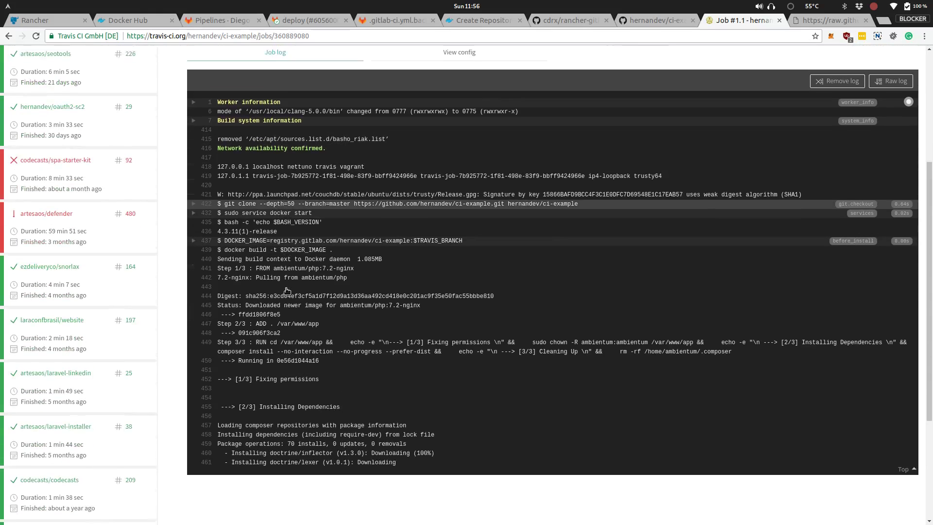
scroll(284, 287, down, 3)
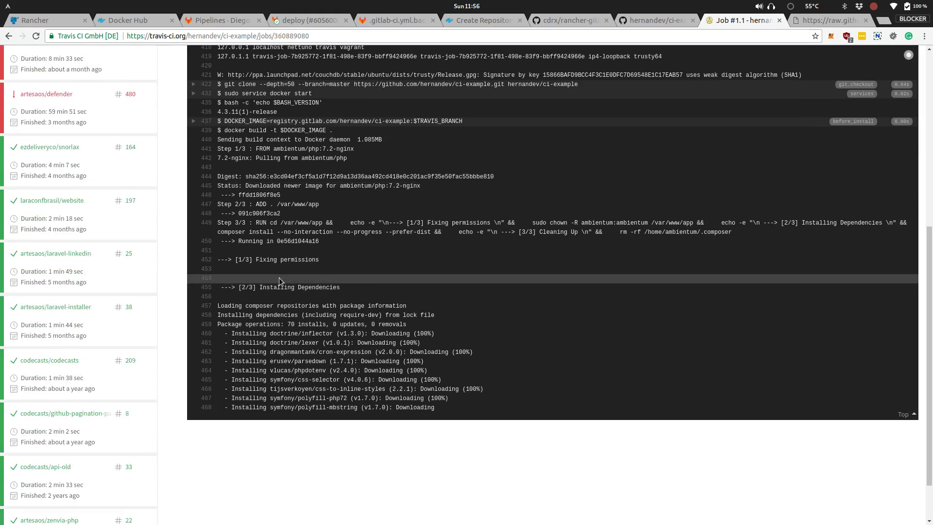
scroll(300, 254, down, 2)
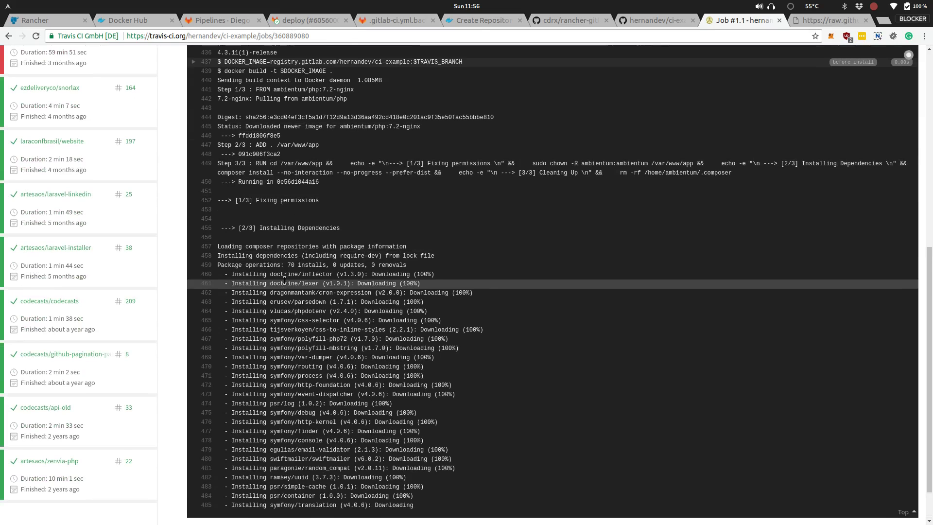
scroll(330, 314, down, 2)
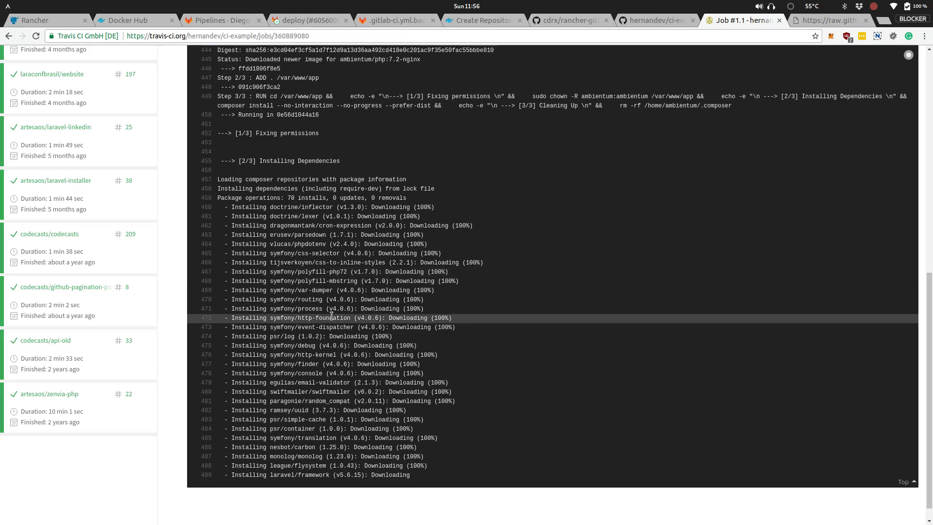
scroll(331, 320, down, 2)
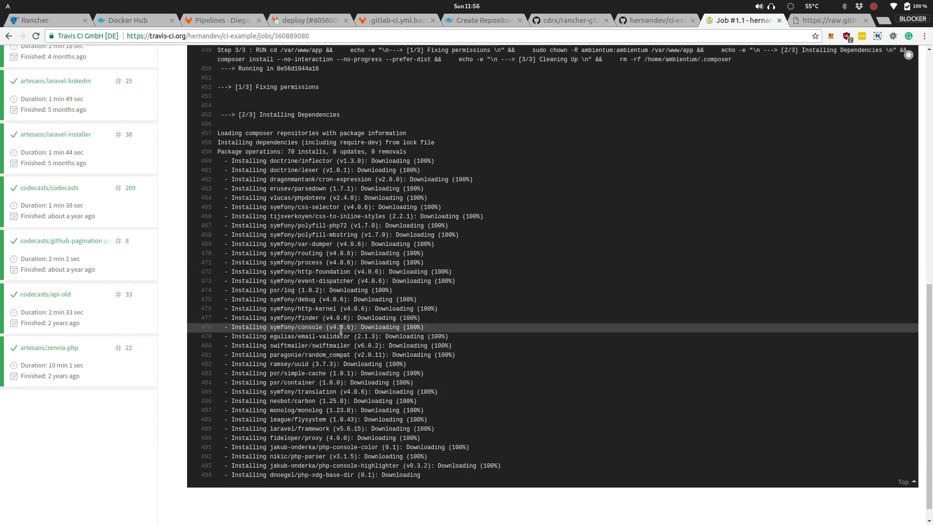
scroll(328, 364, down, 2)
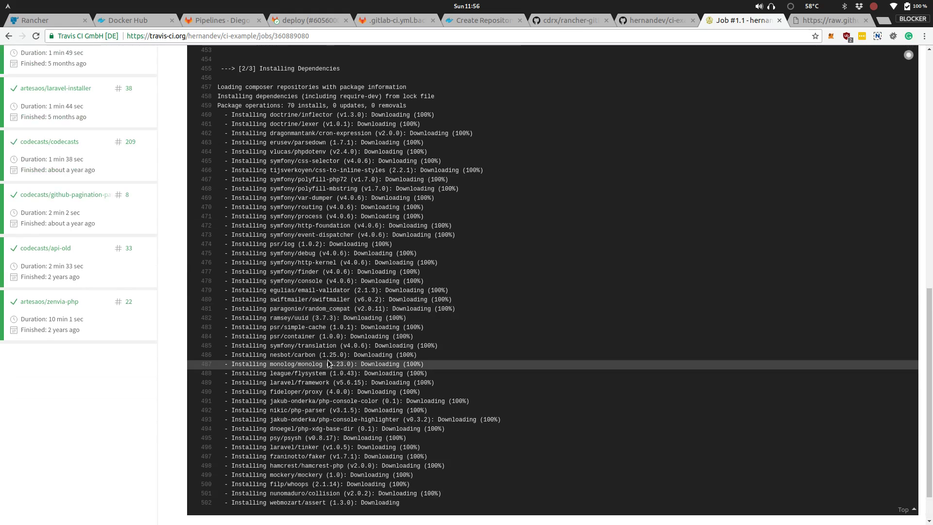
scroll(328, 364, down, 3)
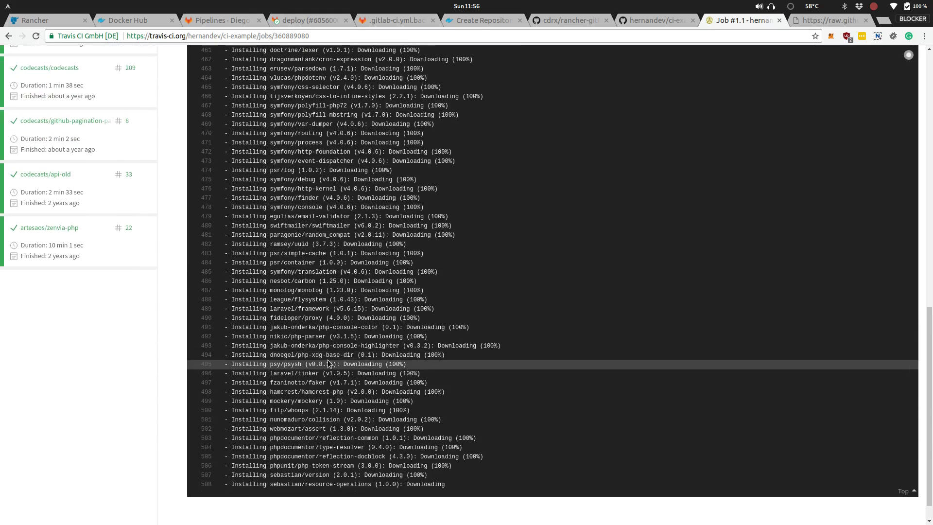
scroll(328, 363, down, 5)
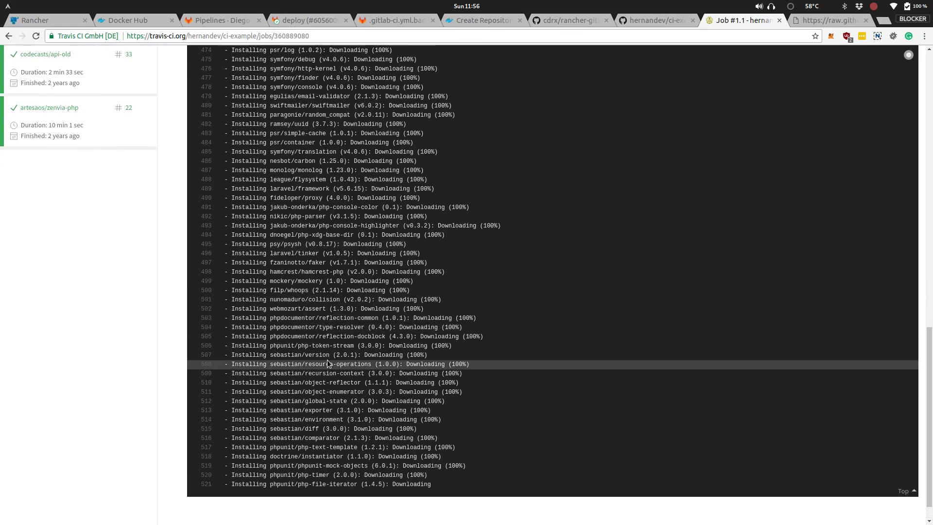
scroll(327, 369, down, 2)
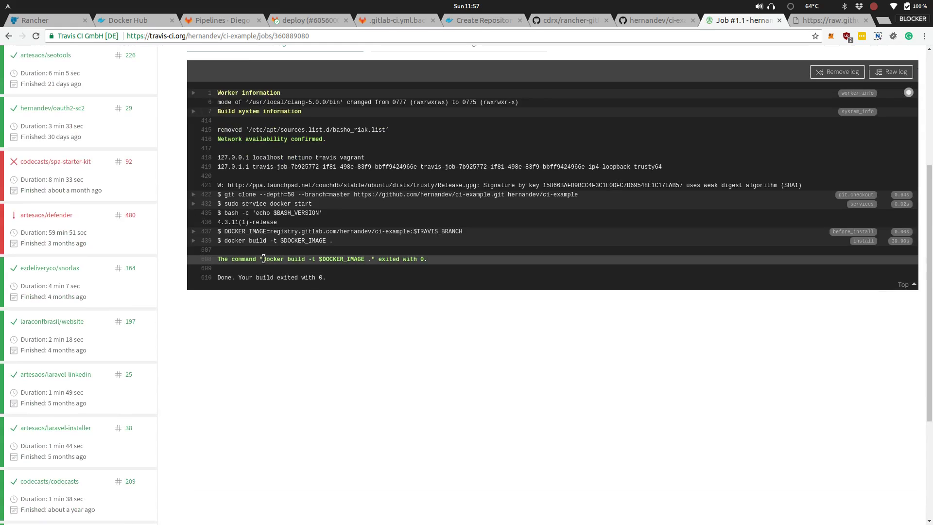
drag(263, 259, 372, 258)
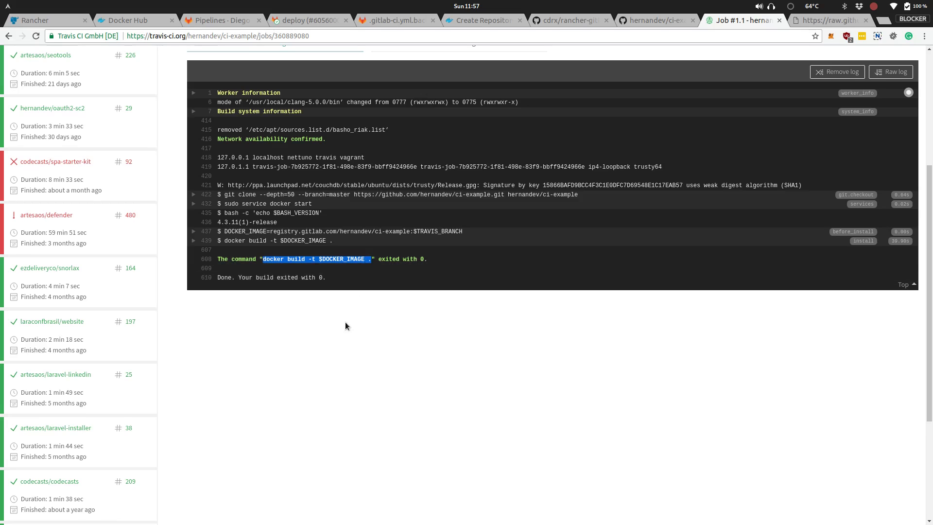
scroll(345, 323, up, 5)
click(388, 235)
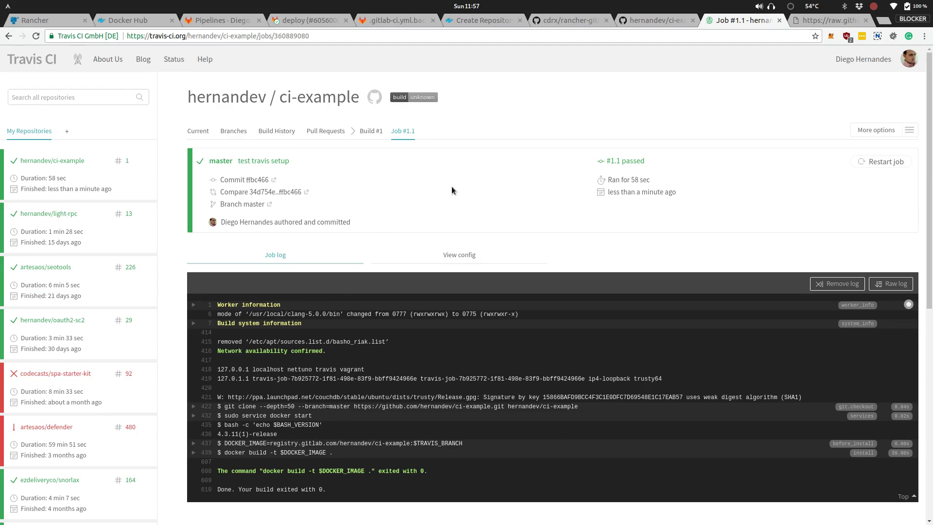
Back on the Travis job page, select its web address and open the More options menu
key(ctrl+Page_Up)
click(707, 21)
drag(136, 36, 333, 32)
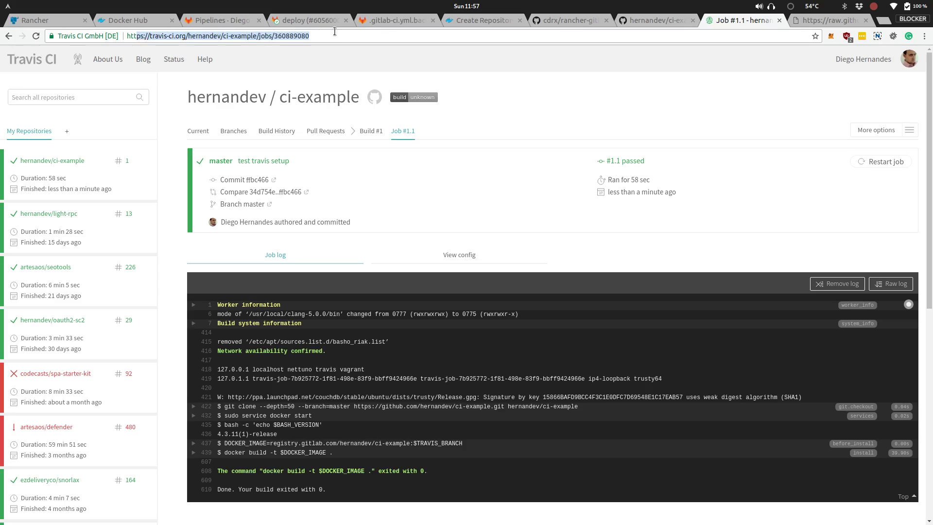
click(335, 33)
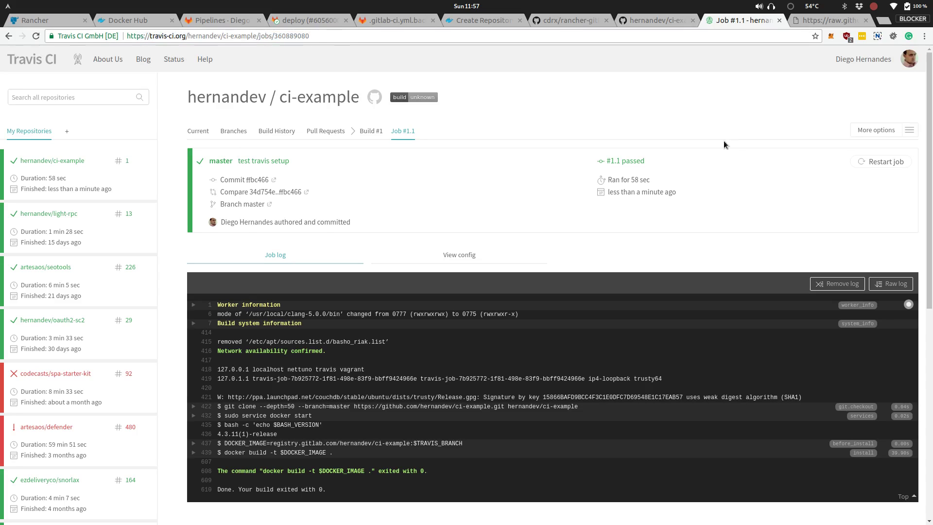
click(875, 130)
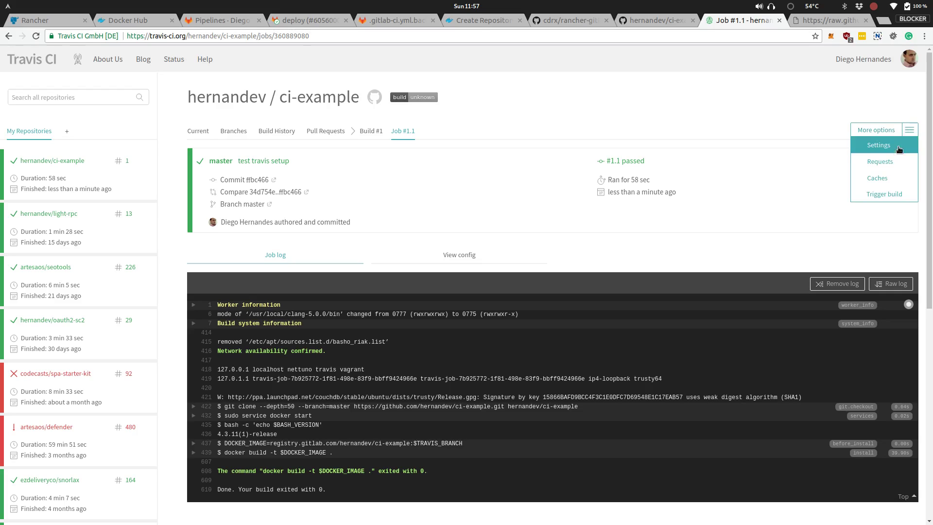
In Travis settings, add a GITLAB_USERNAME environment variable holding the GitLab username
click(878, 145)
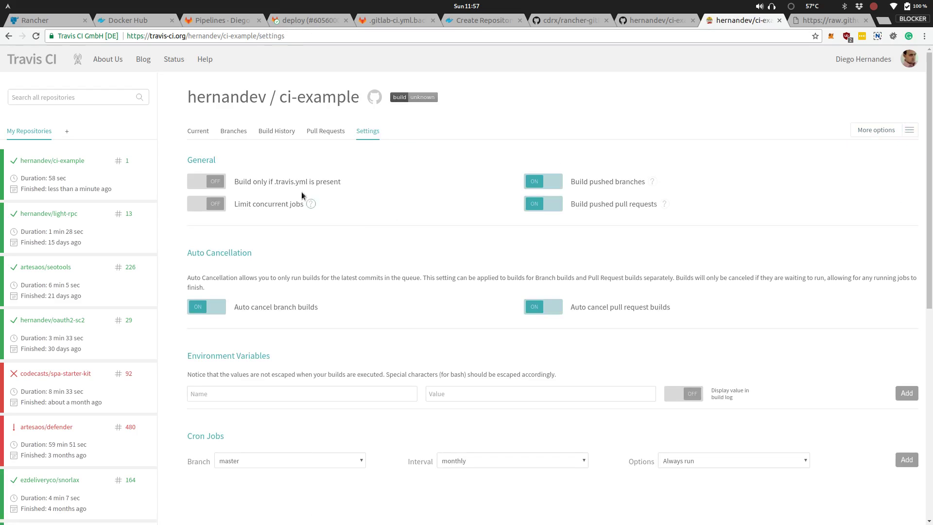
scroll(290, 226, down, 5)
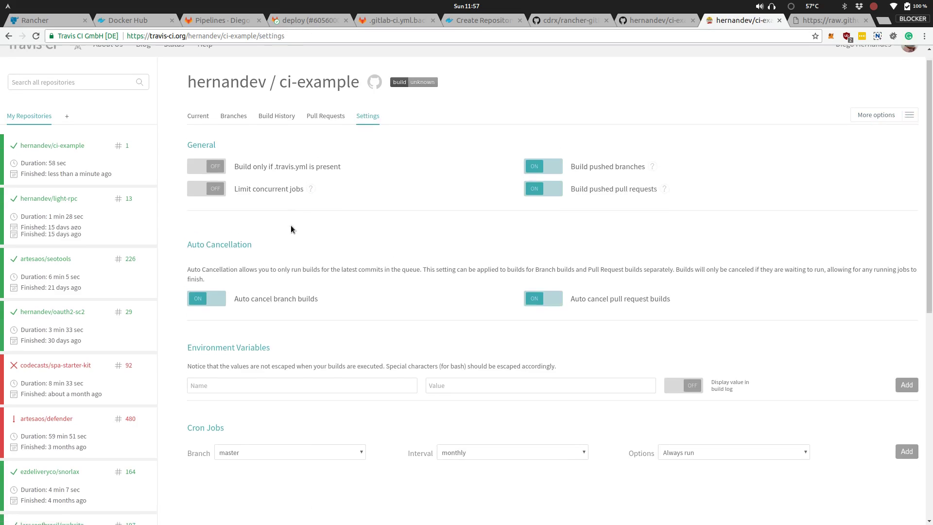
scroll(290, 246, up, 4)
scroll(289, 272, down, 4)
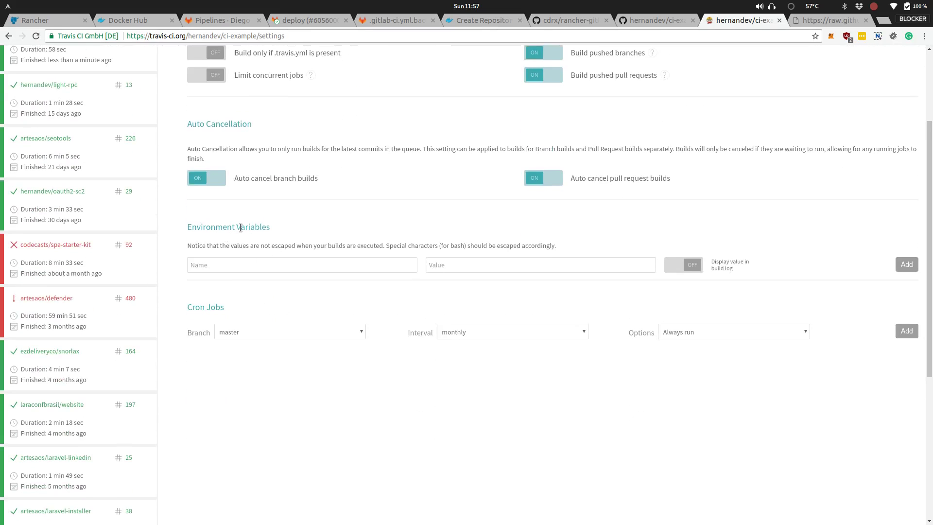
click(230, 268)
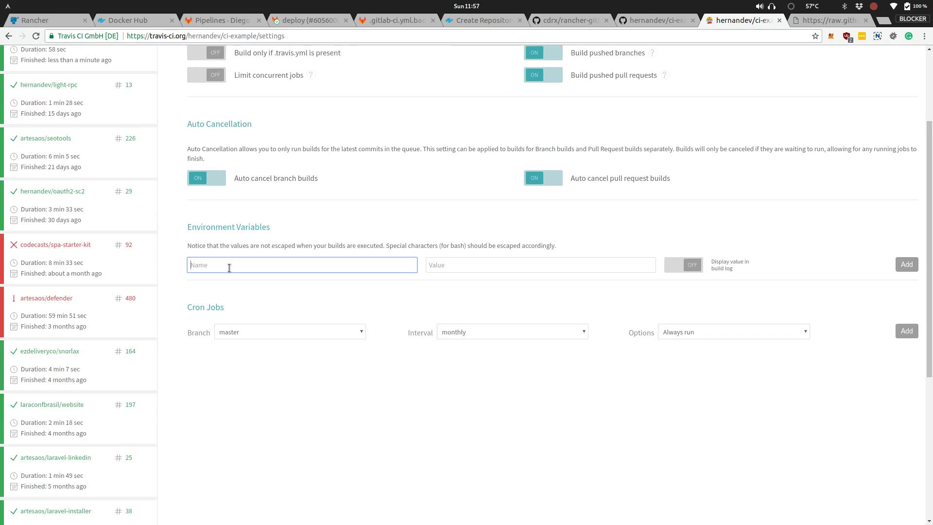
text(GITLAB_USERNAME)
key(Tab)
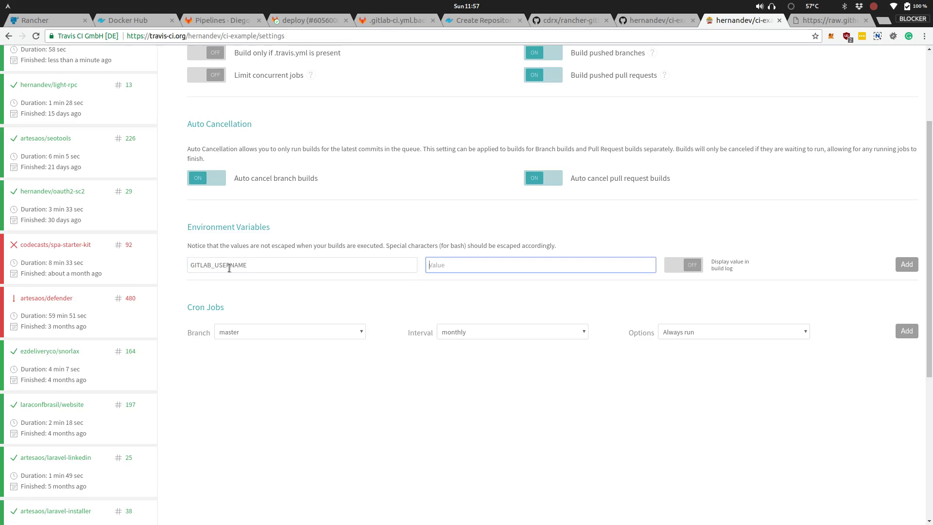
text(hernandev)
click(906, 265)
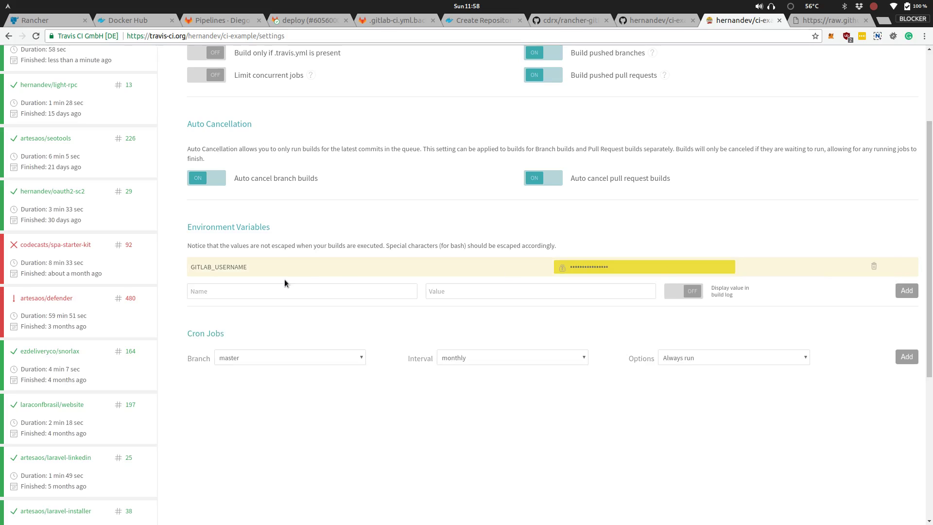
Add a hidden GITLAB_PASSWORD environment variable with the GitLab account password
click(272, 292)
text(GITL)
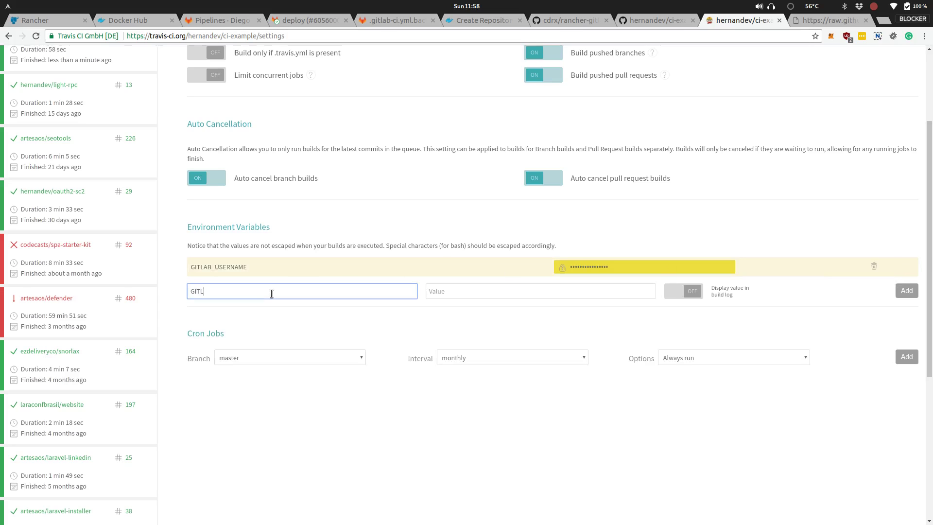
text(AB_PASSWORD)
key(Tab)
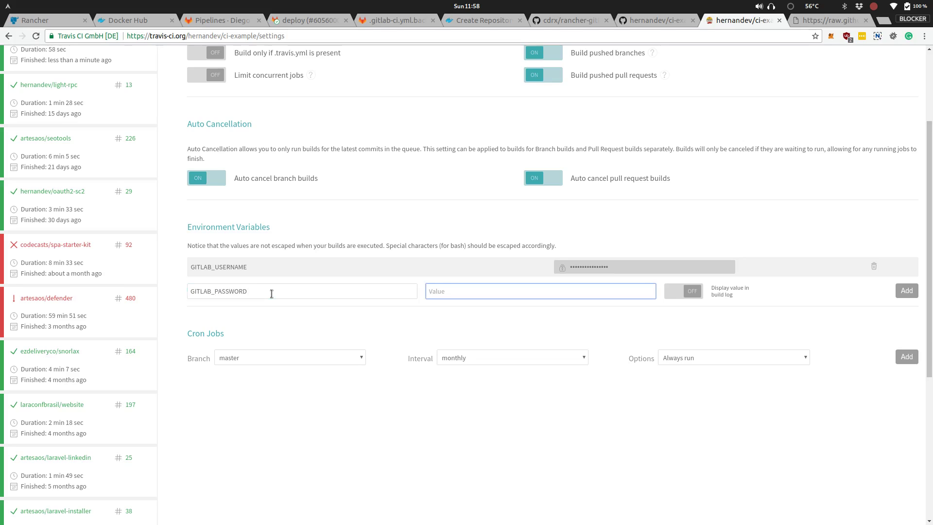
text(l)
key(BackSpace)
key(Return)
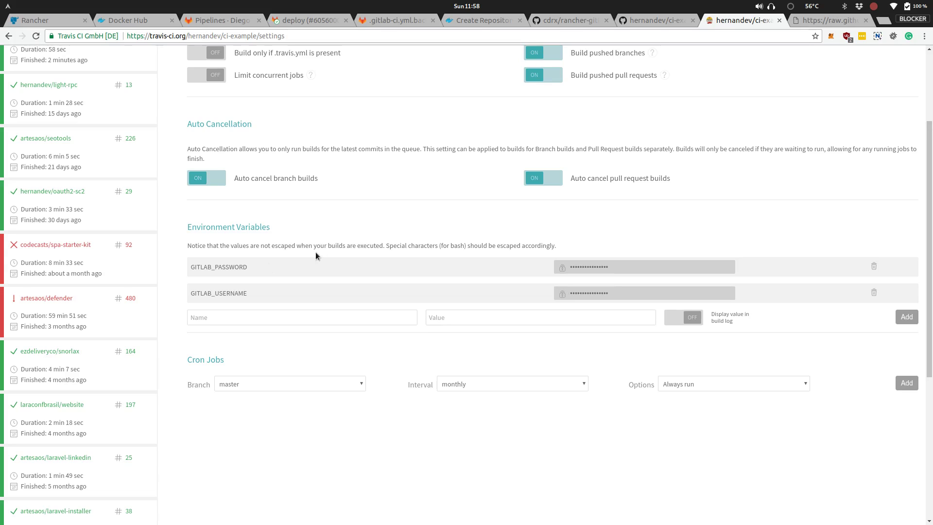
Review both new variable names, then switch to GitLab's Pipelines page
drag(190, 267, 259, 270)
drag(188, 294, 251, 295)
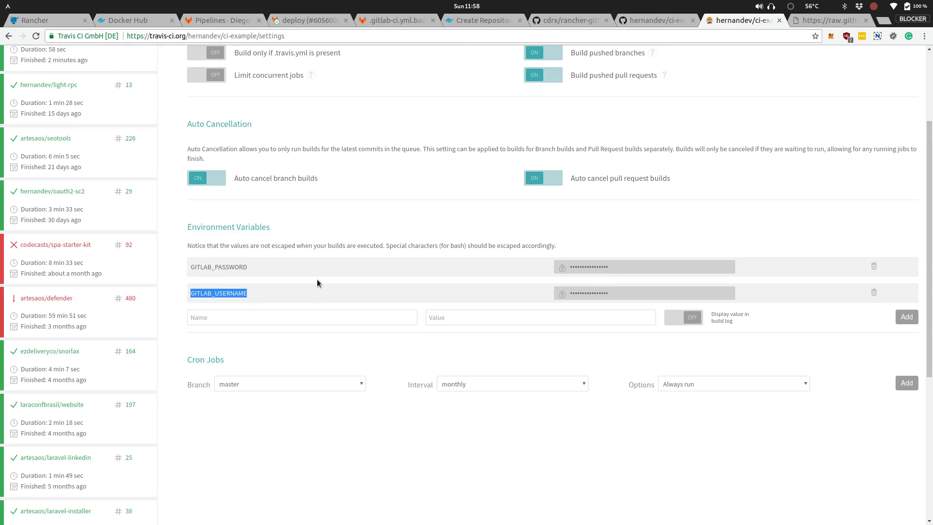
click(219, 22)
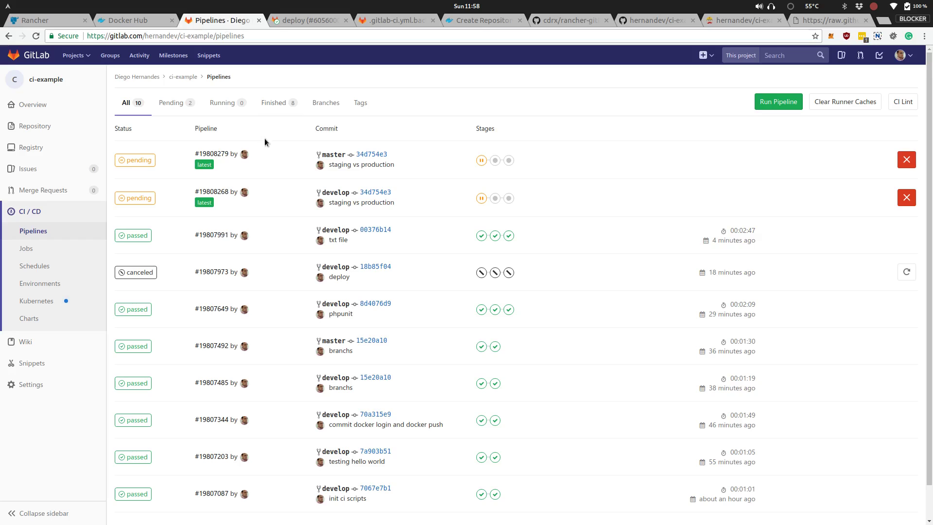
Open GitLab's CI / CD settings, expand Secret variables, and reveal their values
click(33, 389)
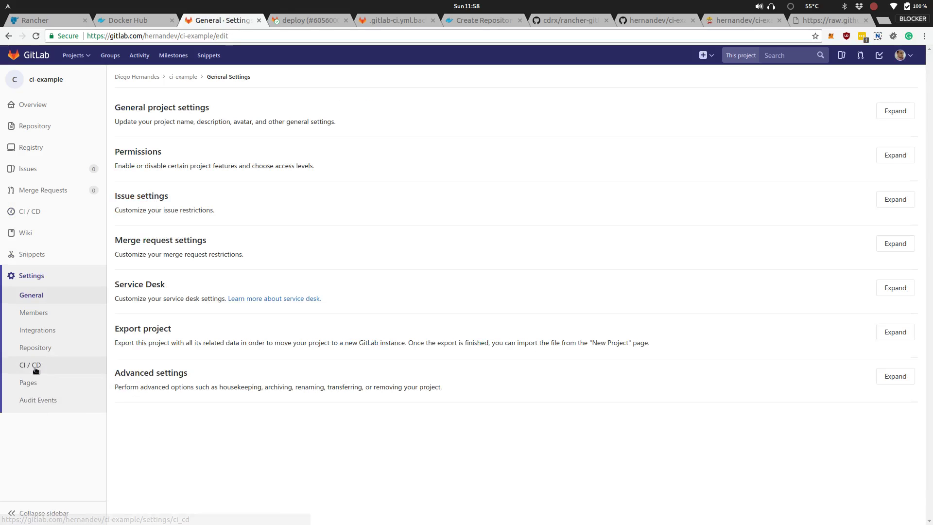
click(33, 365)
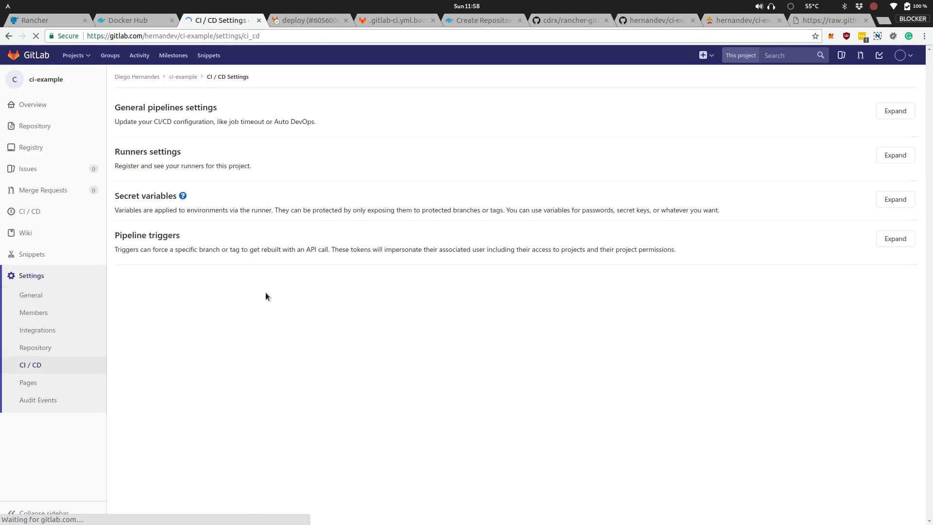
click(895, 200)
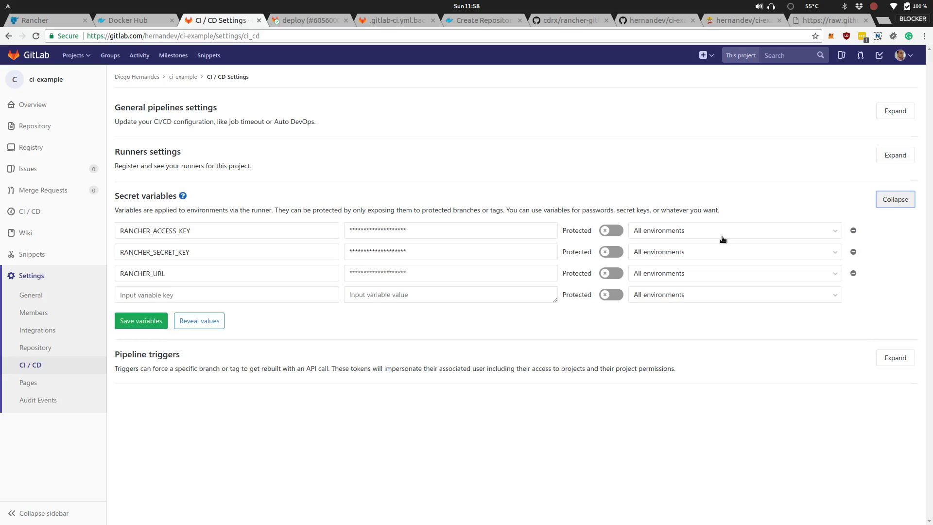
click(444, 233)
click(220, 323)
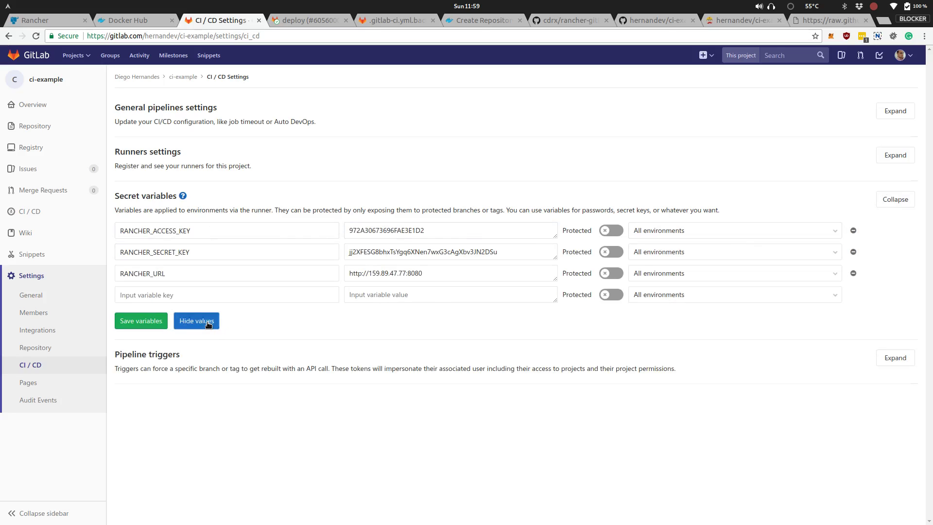
Select the RANCHER_ACCESS_KEY variable name and return to the Travis CI settings page
double_click(163, 229)
key(ctrl+c)
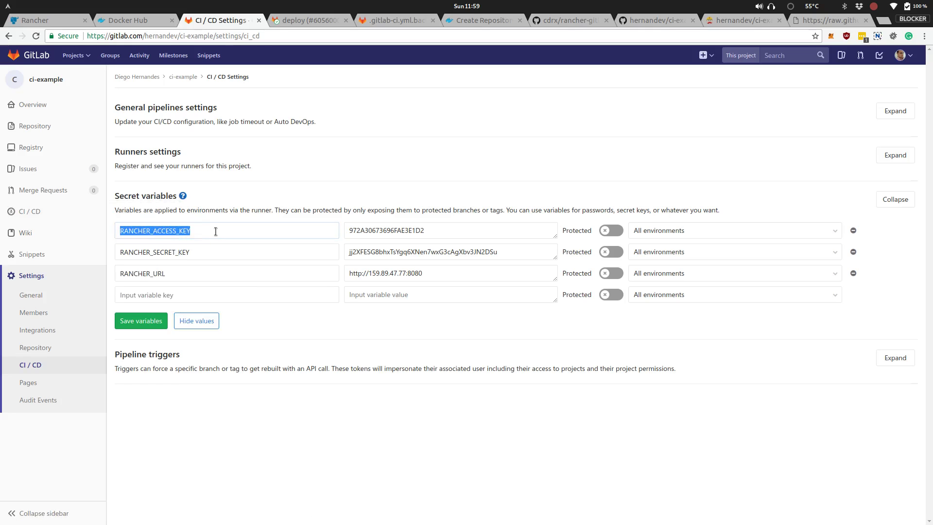
key(ctrl+Tab)
key(ctrl+Tab)
key(ctrl+shift+Tab)
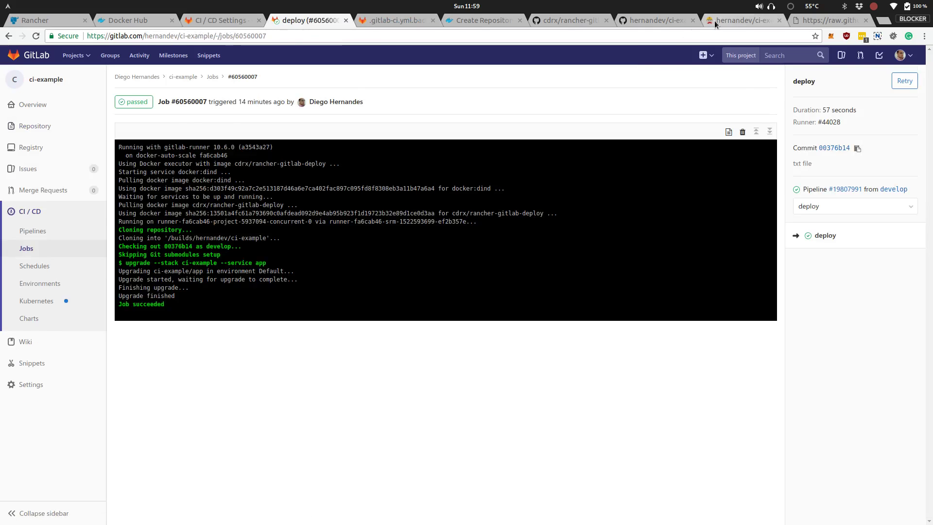
click(714, 20)
Add RANCHER_ACCESS_KEY to Travis with the value copied from GitLab
click(254, 318)
key(ctrl+v)
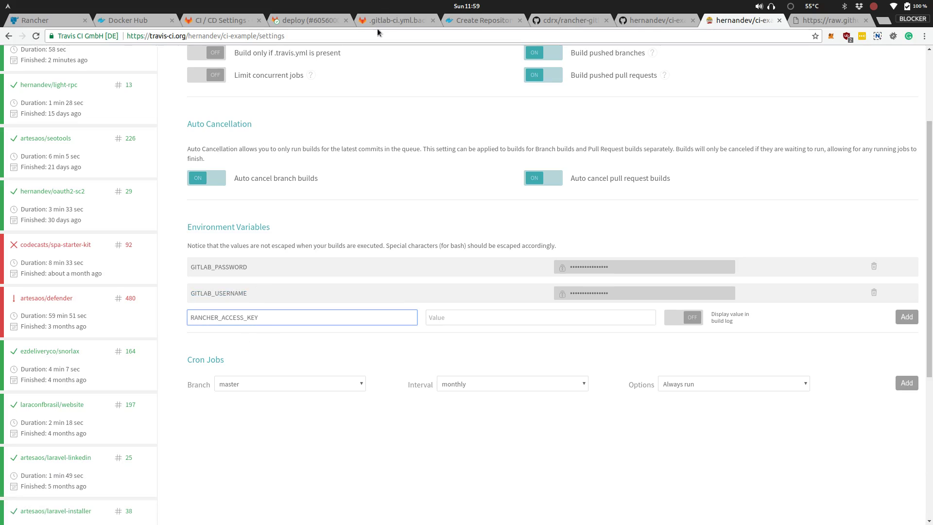
click(203, 22)
double_click(378, 231)
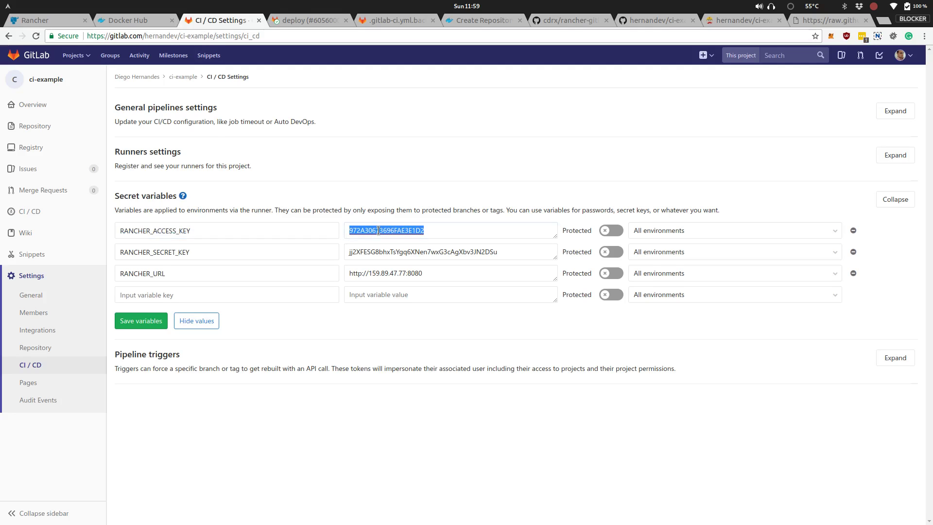
click(728, 20)
click(556, 318)
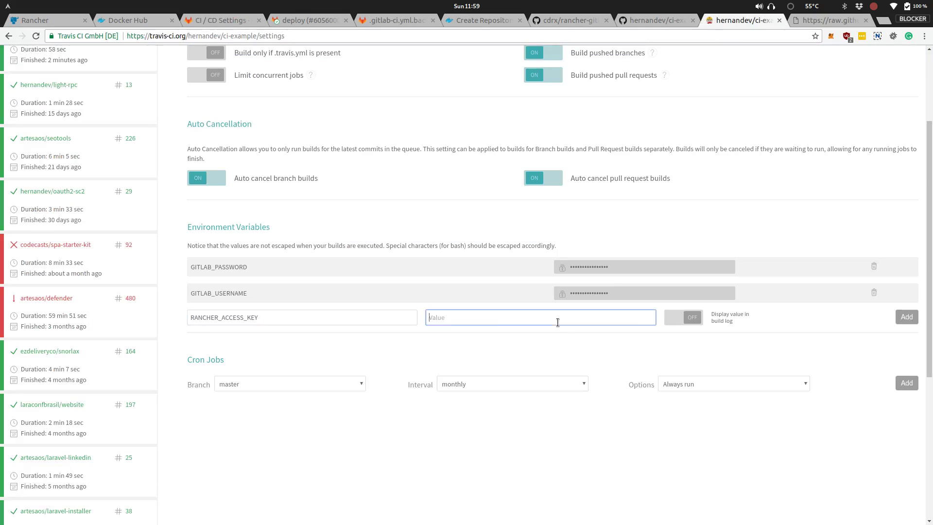
click(904, 317)
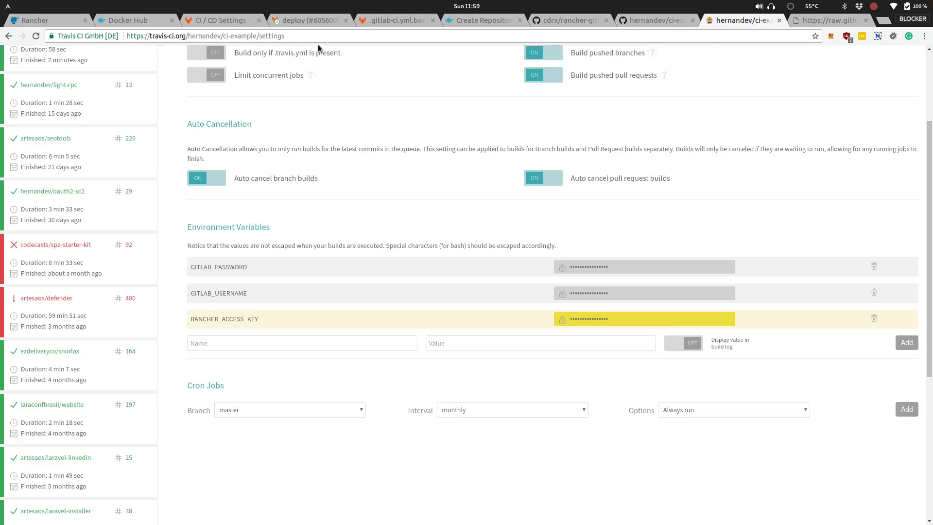
Add RANCHER_SECRET_KEY to Travis with its GitLab value
click(216, 22)
double_click(153, 255)
key(ctrl+c)
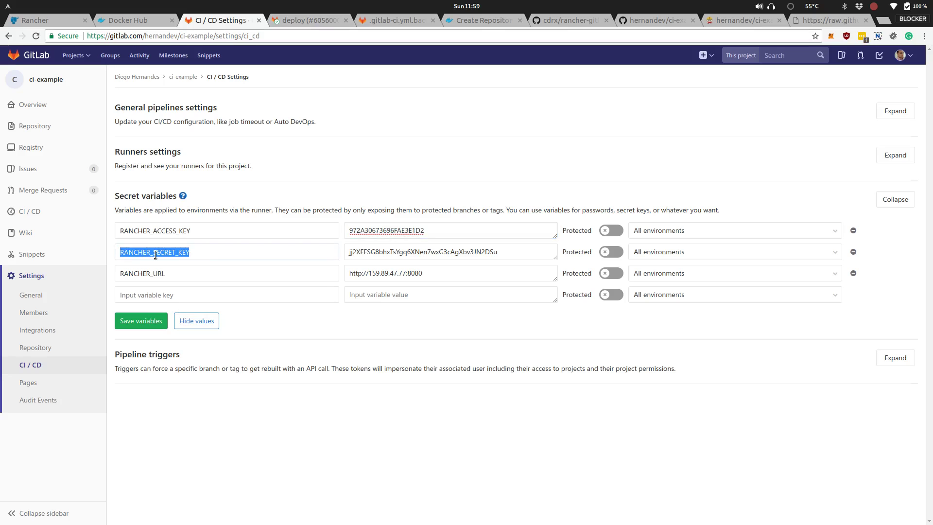
click(715, 21)
click(301, 343)
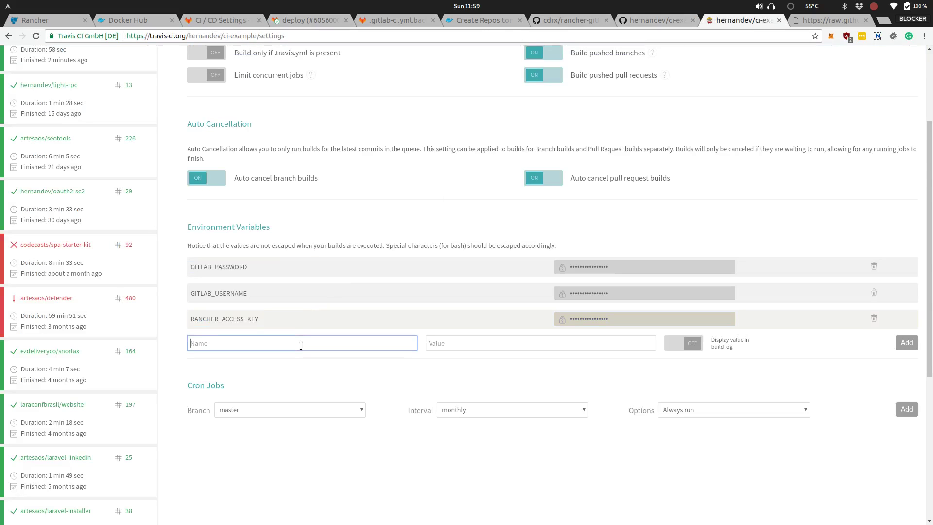
key(ctrl+v)
click(216, 20)
double_click(426, 252)
key(ctrl+c)
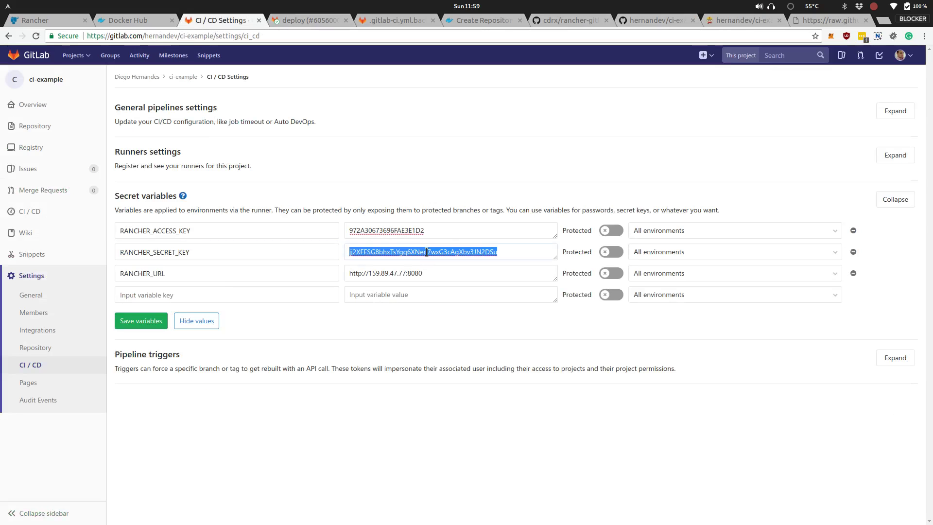
click(719, 21)
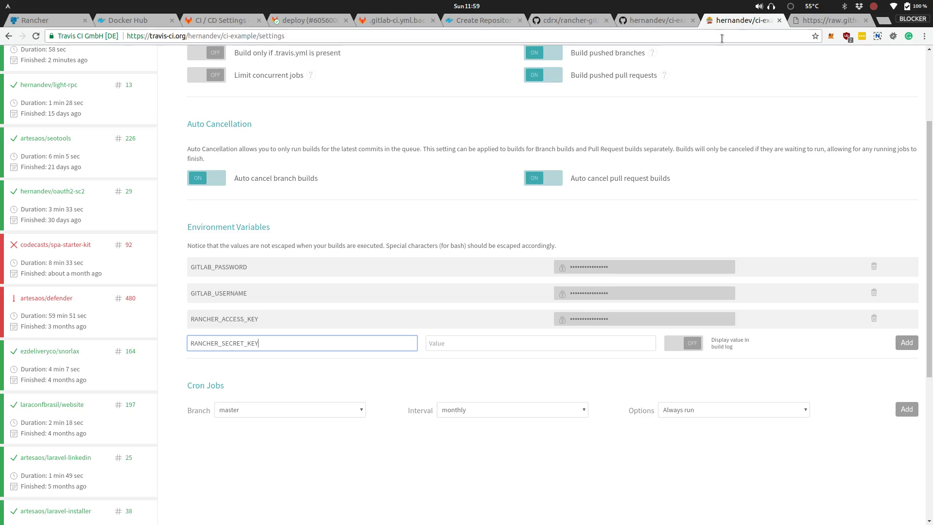
click(551, 339)
key(ctrl+v)
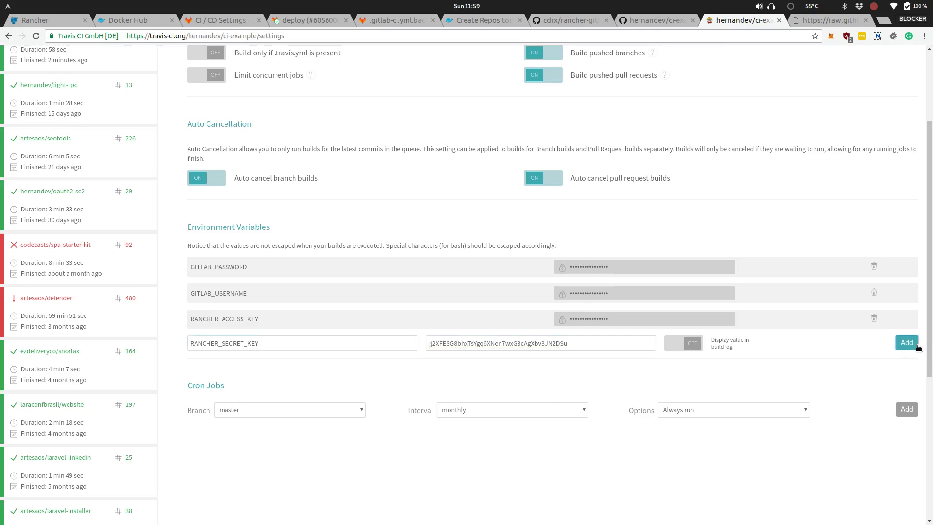
click(906, 343)
Add RANCHER_URL to Travis with the Rancher URL from GitLab
click(203, 21)
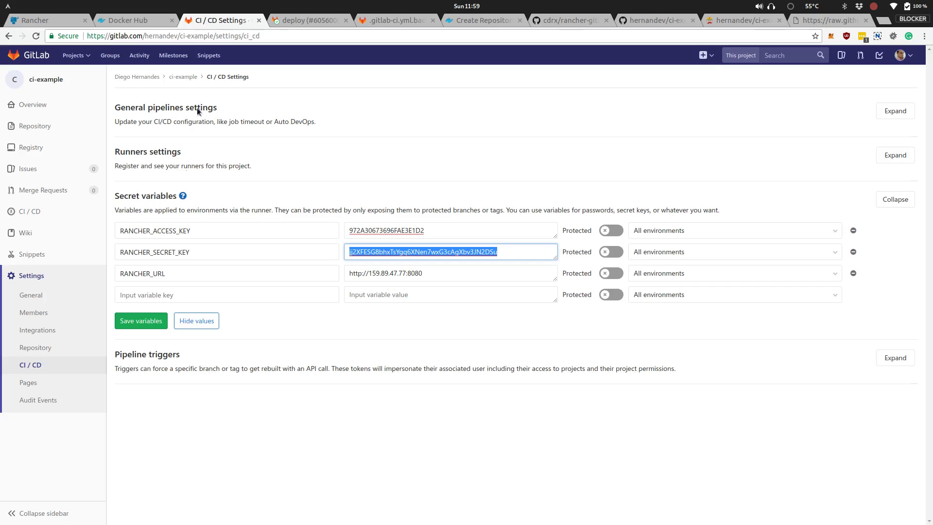
double_click(146, 269)
key(ctrl+c)
click(728, 20)
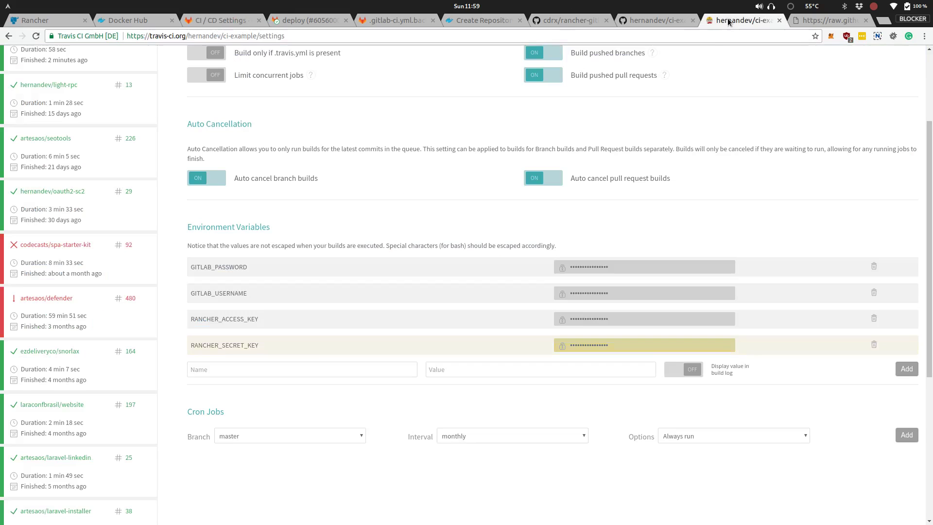
click(294, 361)
key(ctrl+v)
click(214, 19)
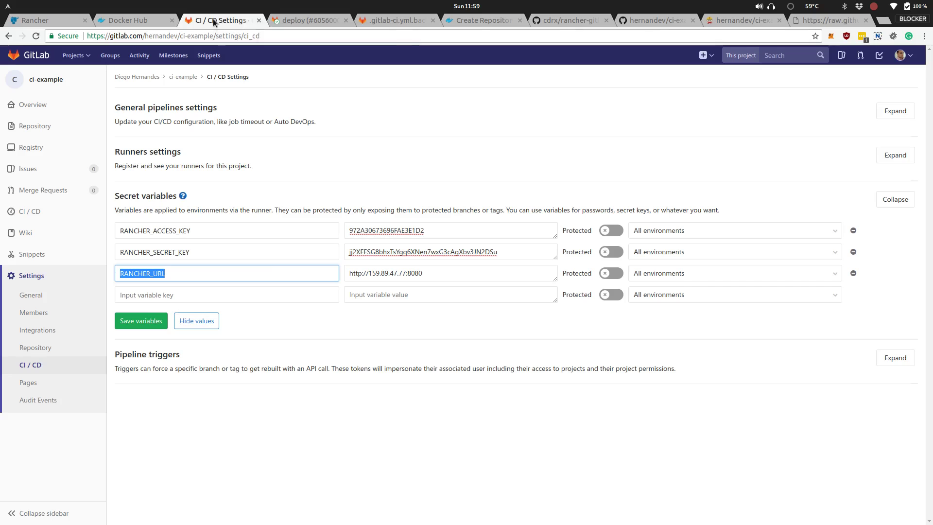
triple_click(414, 273)
key(ctrl+c)
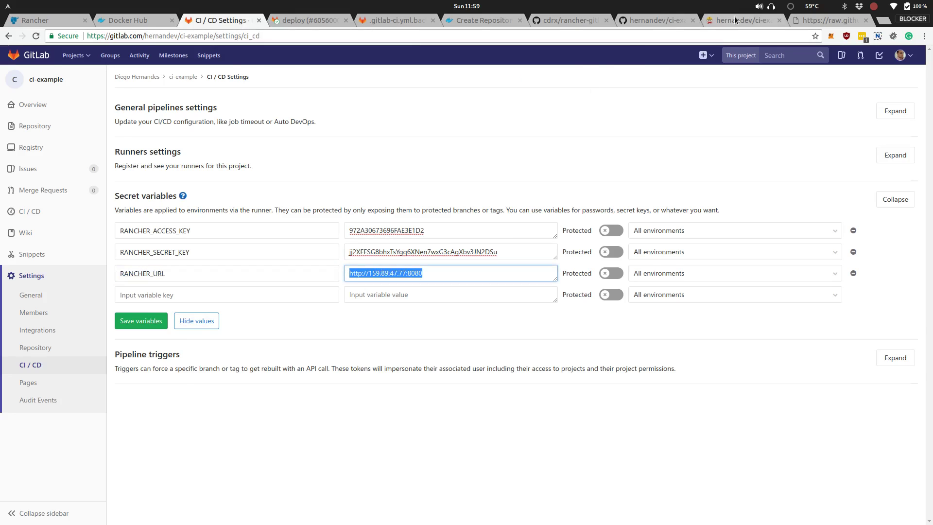
click(728, 20)
click(587, 365)
key(ctrl+v)
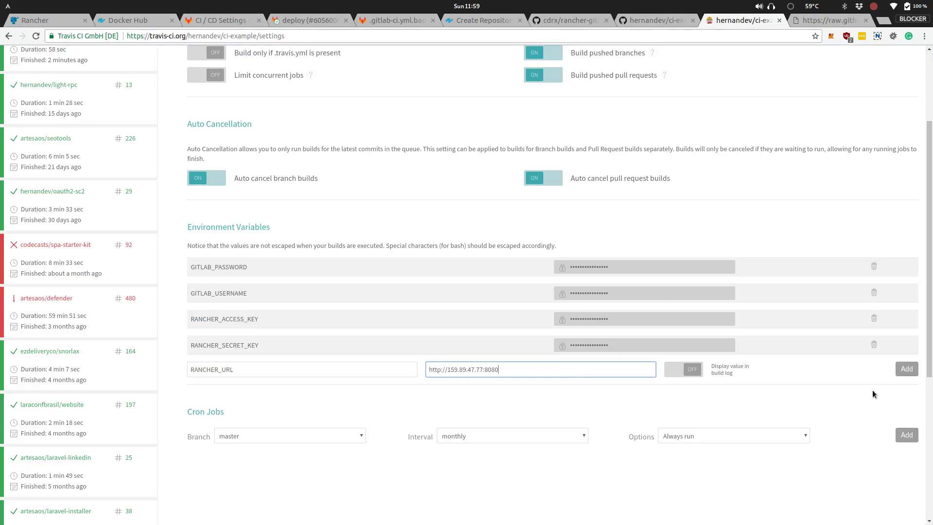
click(907, 368)
Review the variable list, highlighting the GITLAB_PASSWORD and GITLAB_USERNAME entries
scroll(456, 326, down, 2)
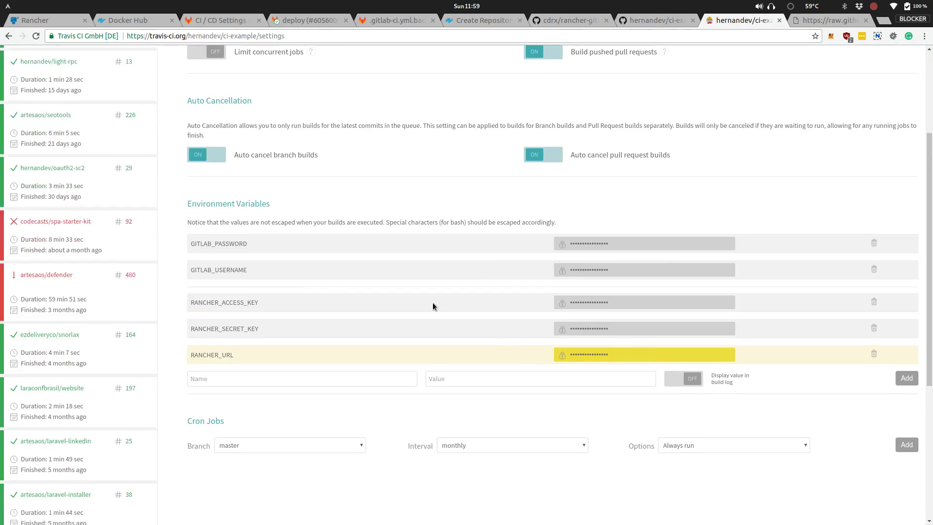
scroll(457, 227, up, 5)
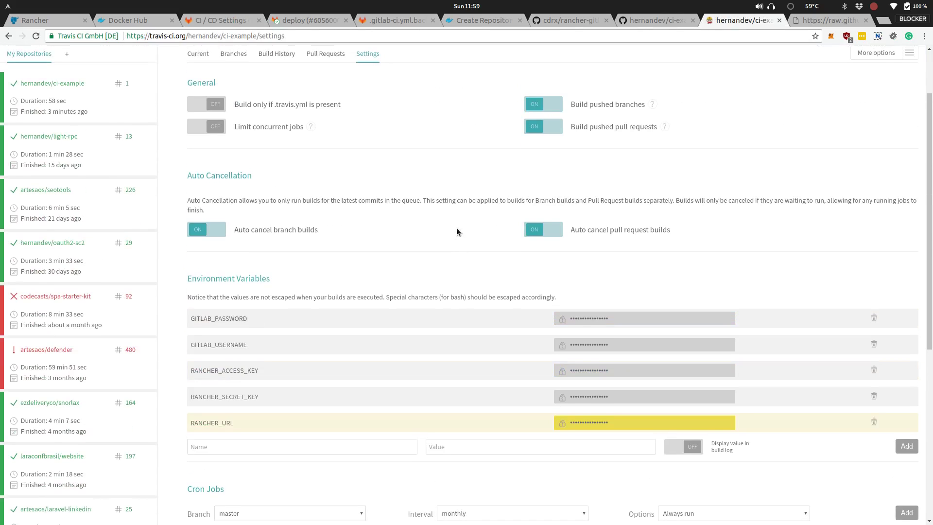
scroll(436, 281, down, 3)
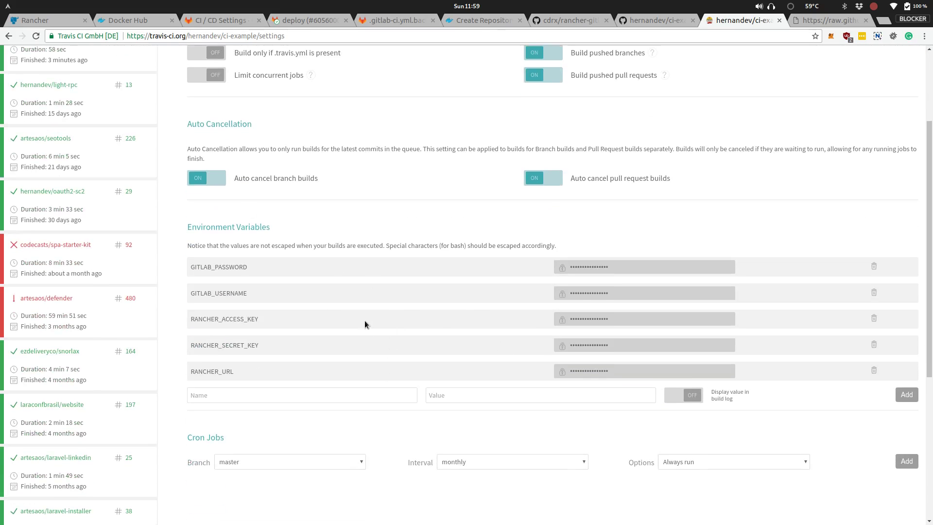
drag(189, 267, 250, 270)
drag(196, 294, 250, 295)
Select the docker login command on line 20 of .gitlab-ci.yml, then return to .travis.yml
key(alt+Tab)
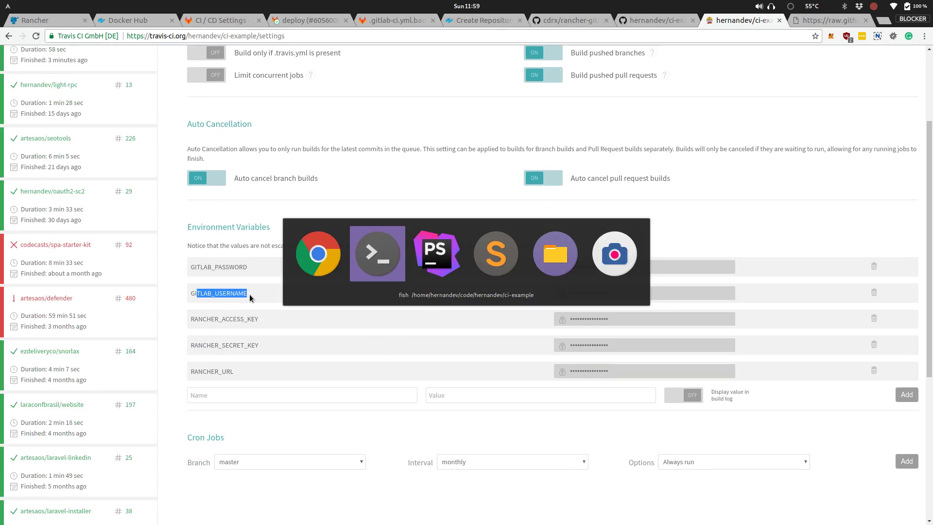
key(alt+Tab)
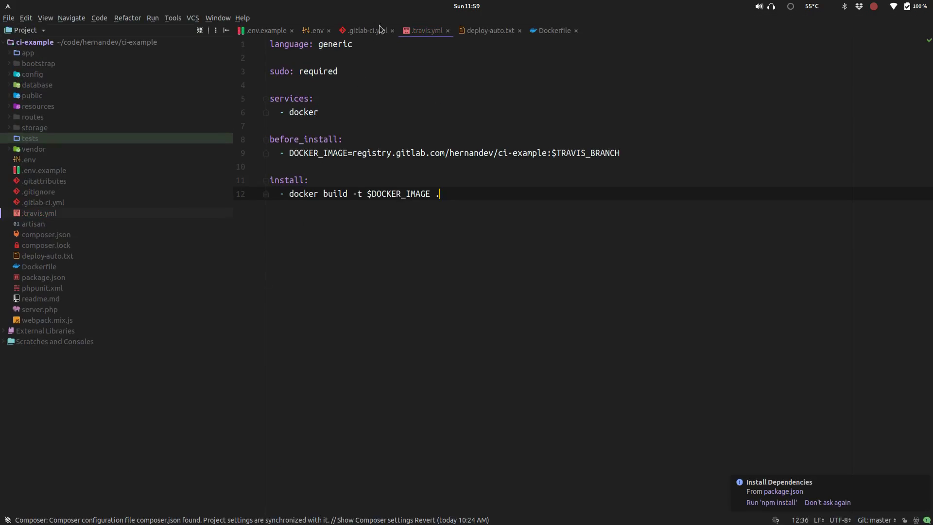
click(374, 30)
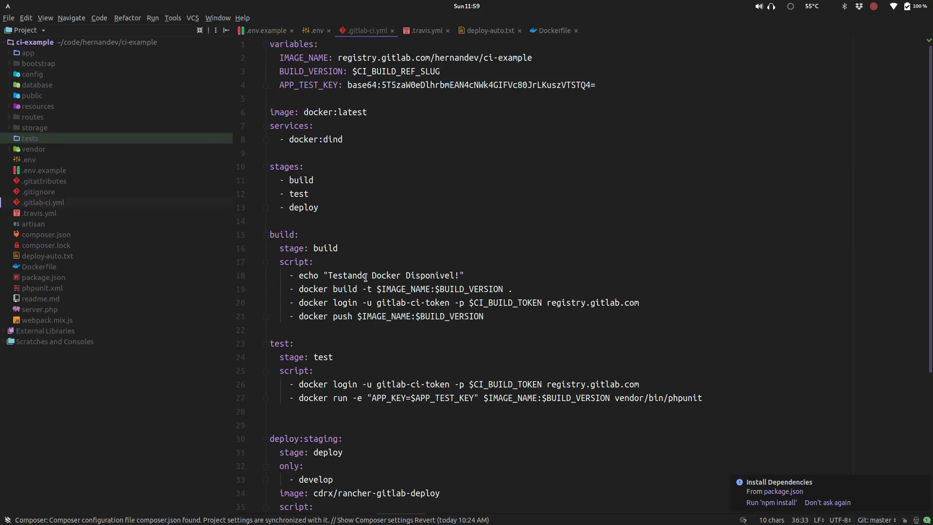
click(395, 302)
click(488, 303)
drag(639, 302, 292, 302)
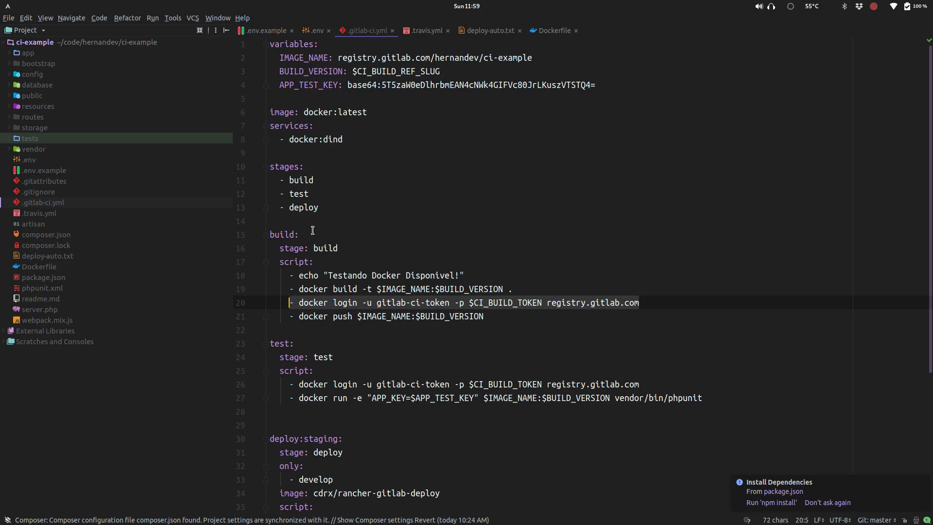
click(471, 32)
click(424, 32)
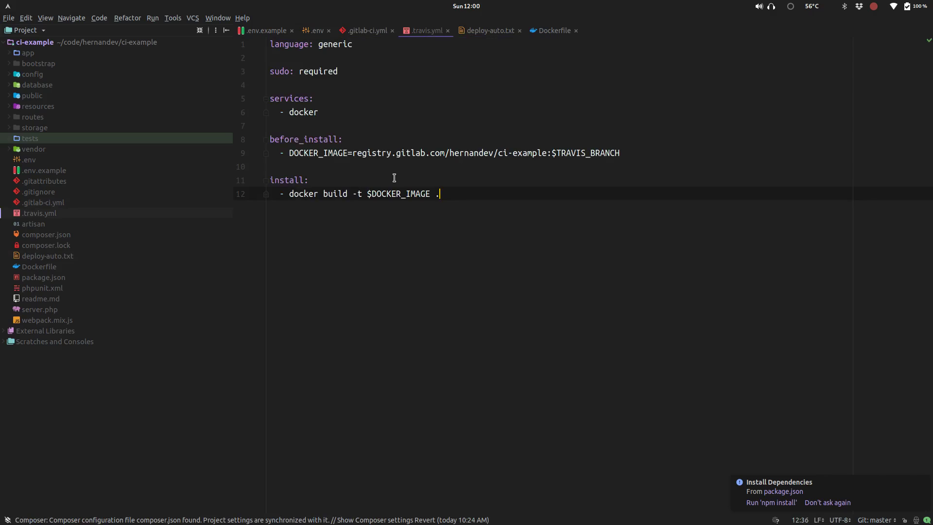
Paste the docker login line under DOCKER_IMAGE, using $GITLAB_USERNAME and $GITLAB_PASSWORD as credentials
key(Up)
key(Up)
key(Up)
key(End)
key(Return)
key(ctrl+v)
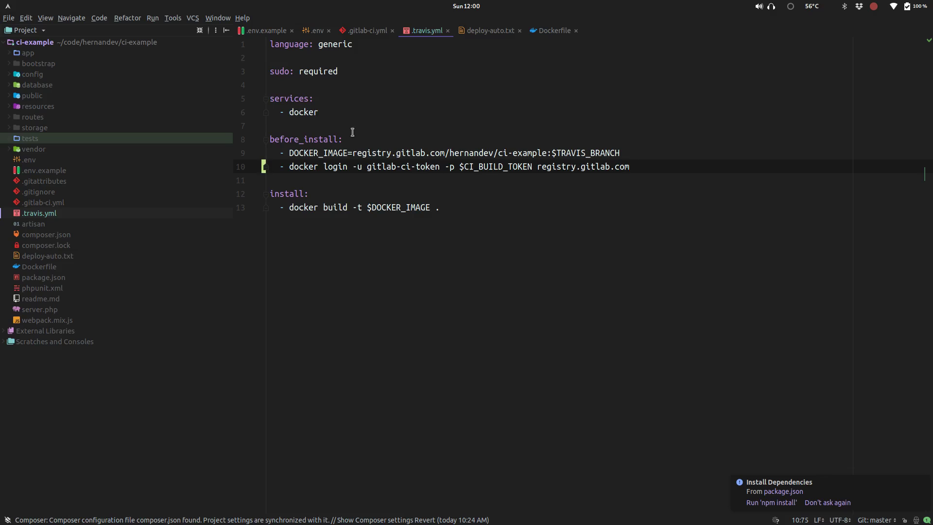
drag(367, 166, 438, 167)
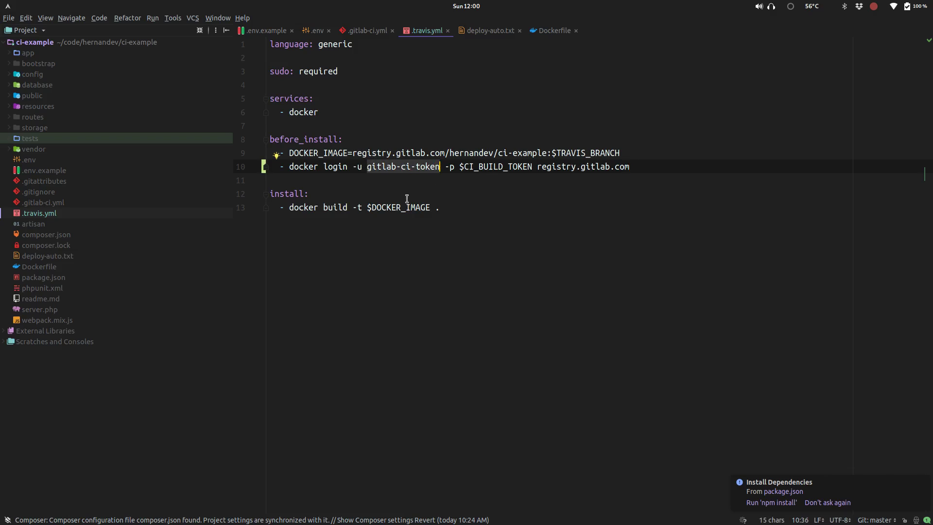
click(369, 168)
drag(366, 167, 440, 167)
text($GITLAB_USE)
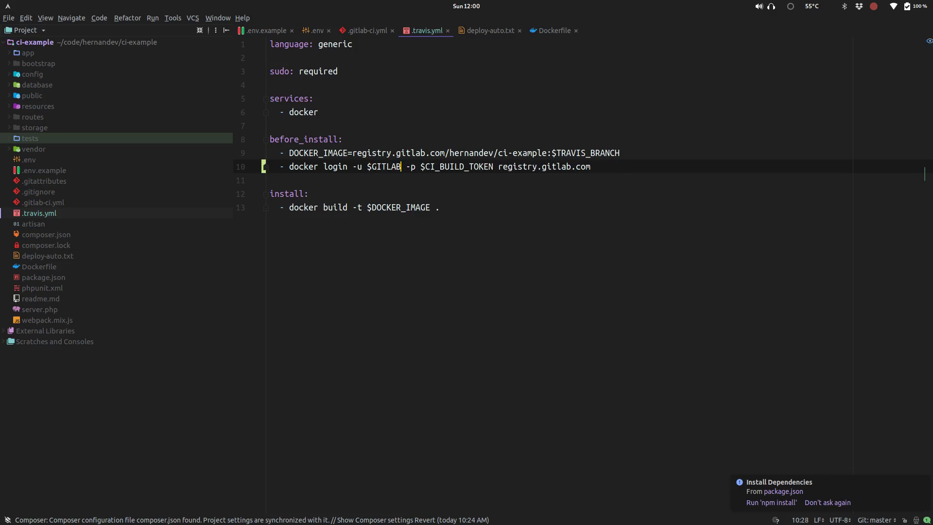
text(RNAME)
key(Right)
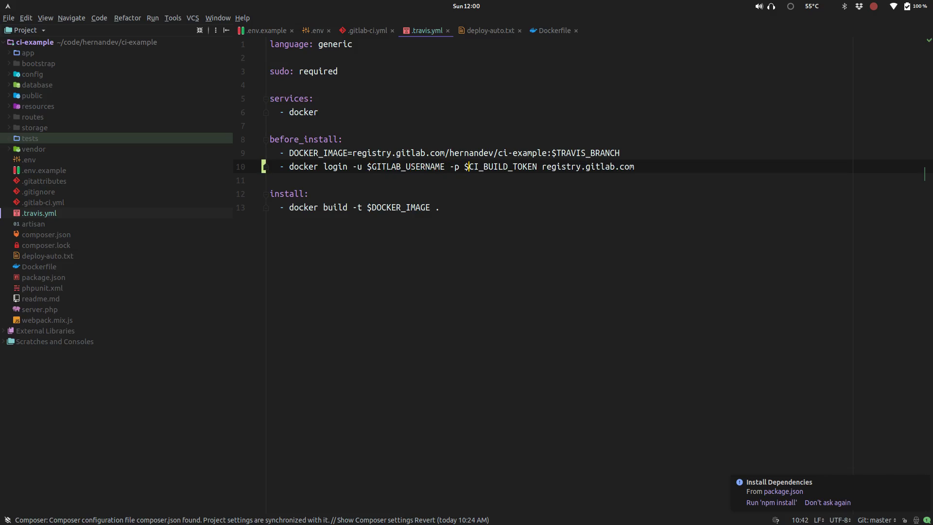
key(shift+Right)
key(shift+Right)
key(shift+Right)
key(shift+Right)
key(shift+Right)
key(shift+Right)
key(shift+Right)
key(shift+Right)
key(shift+Right)
key(shift+Right)
key(shift+Right)
key(shift+Right)
key(shift+Right)
key(shift+Right)
text(GI)
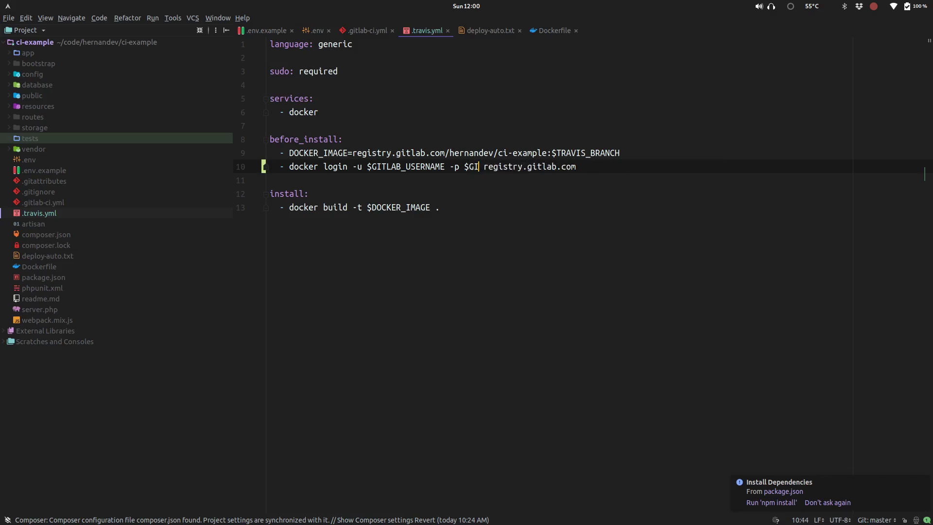
text(TLAG)
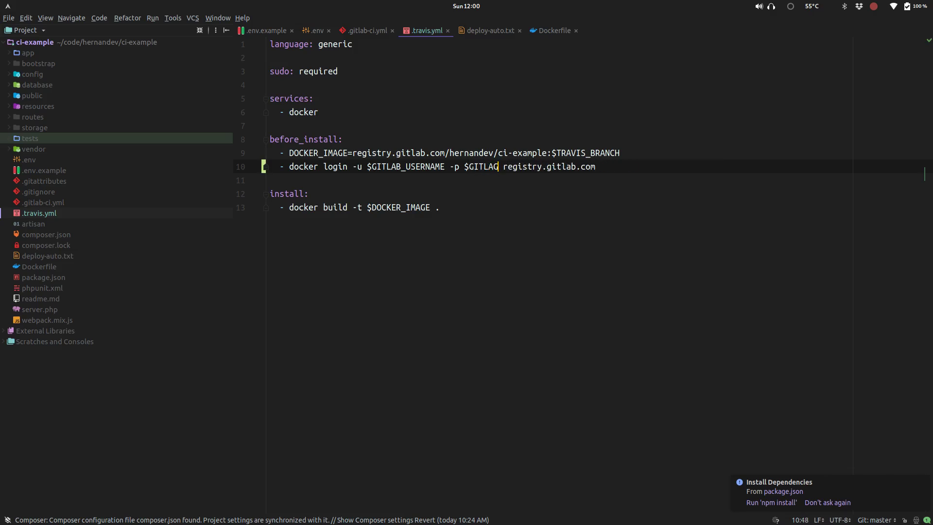
key(BackSpace)
text(B)
text(_PASSWORD)
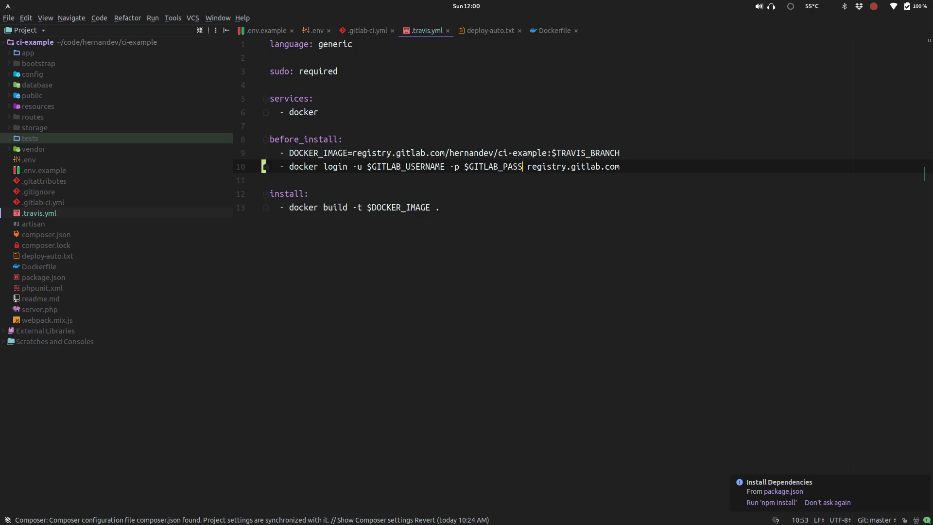
Add '- docker push $DOCKER_IMAGE' as a new step after the docker build line
click(440, 206)
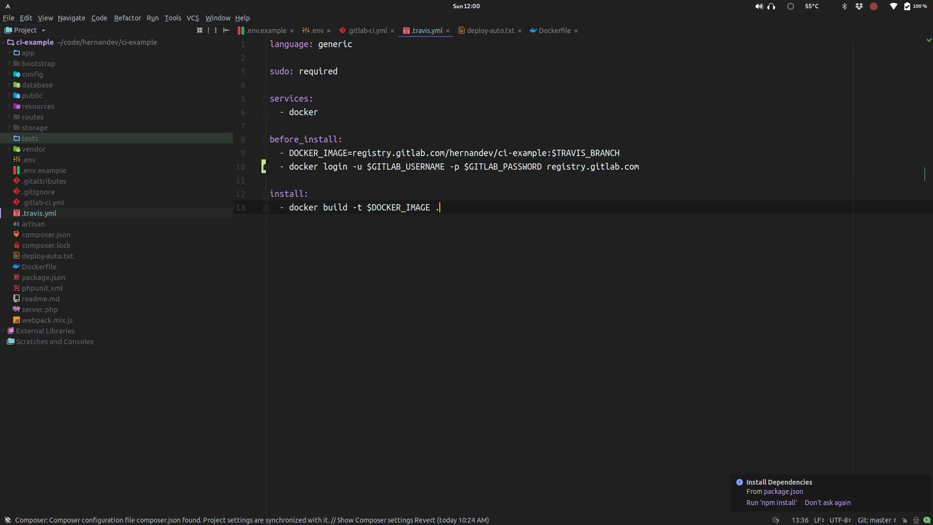
key(Return)
text(- )
text(docker push)
text( $DOCKER_)
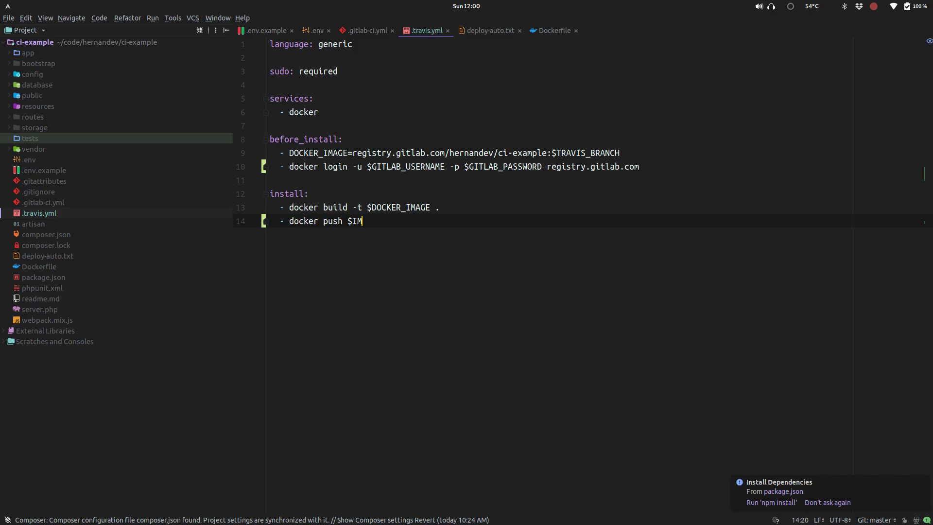
text(IMAGE)
Stage all changes and commit them as 'build with password and push'
key(alt+Tab)
key(alt+Tab)
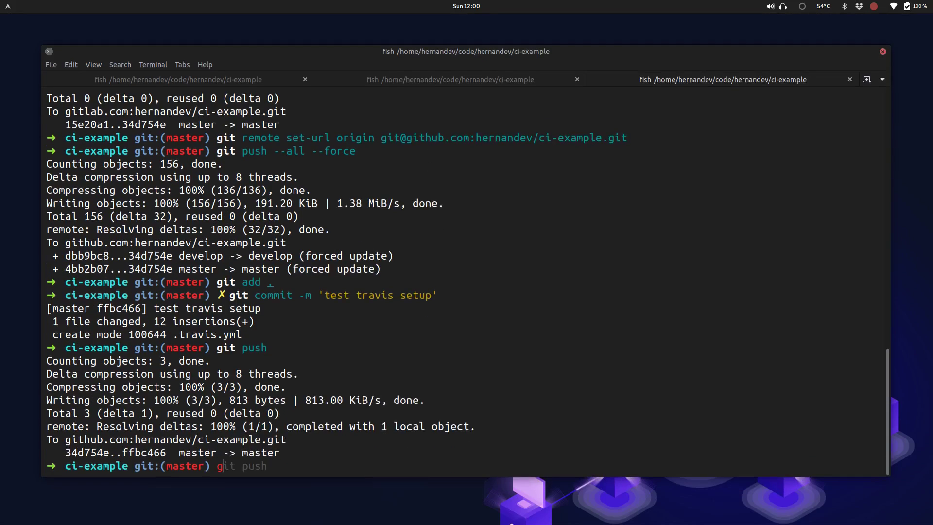
text(git add .)
key(Return)
text(git commi)
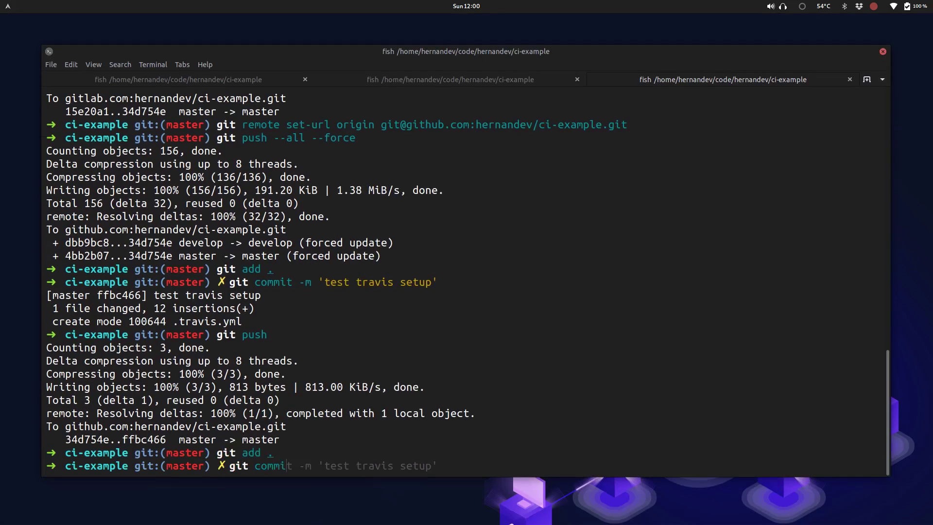
text(t -m 'build with password and push)
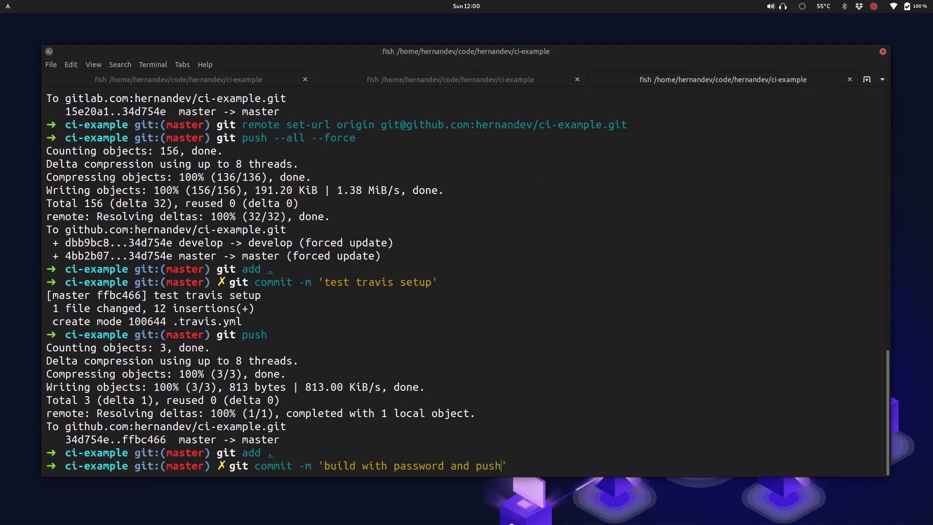
key(Return)
Push the new commit to the GitHub repository
text(git push)
key(Return)
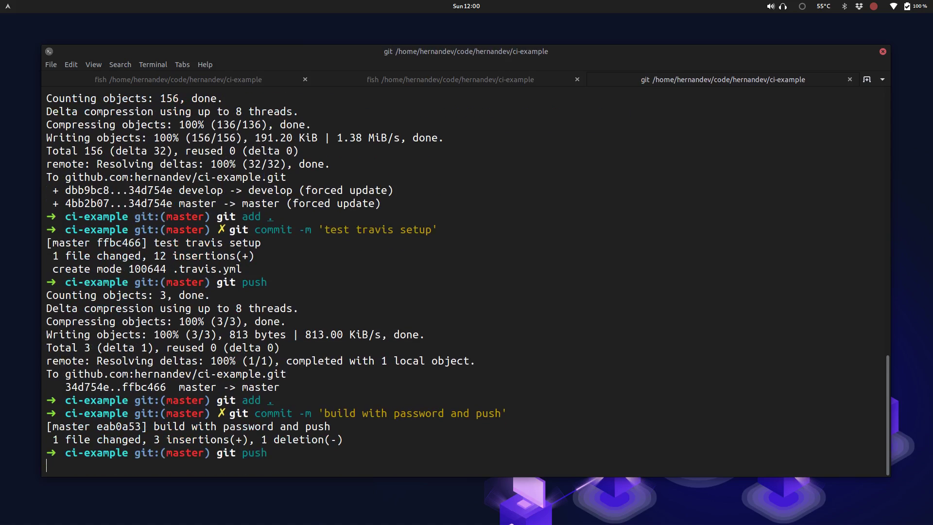
key(alt+Tab)
key(alt+Tab)
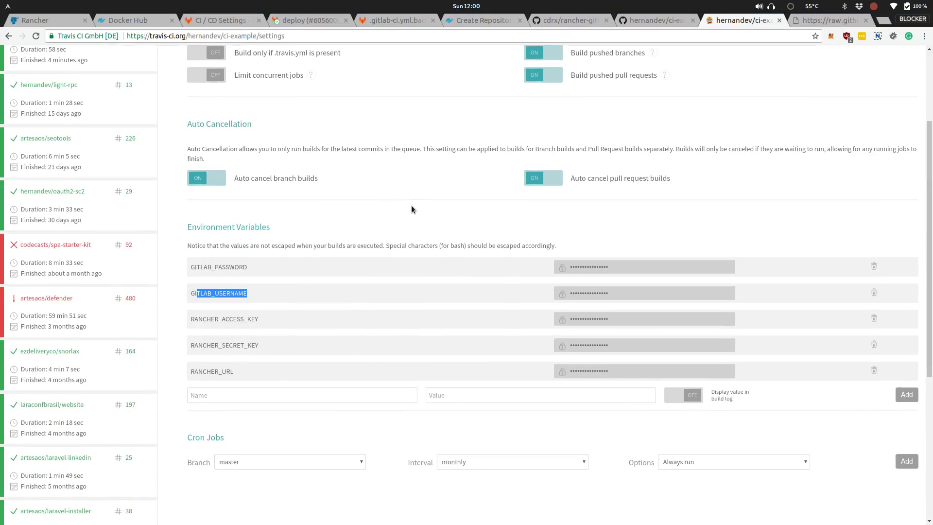
Open master's Build #2 from the Branches view, checking the Current build along the way
scroll(397, 233, up, 3)
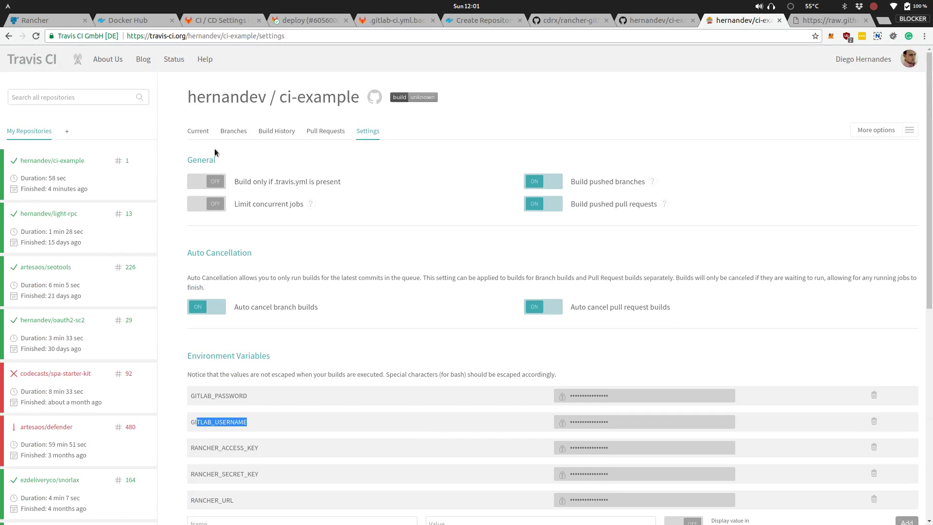
click(228, 132)
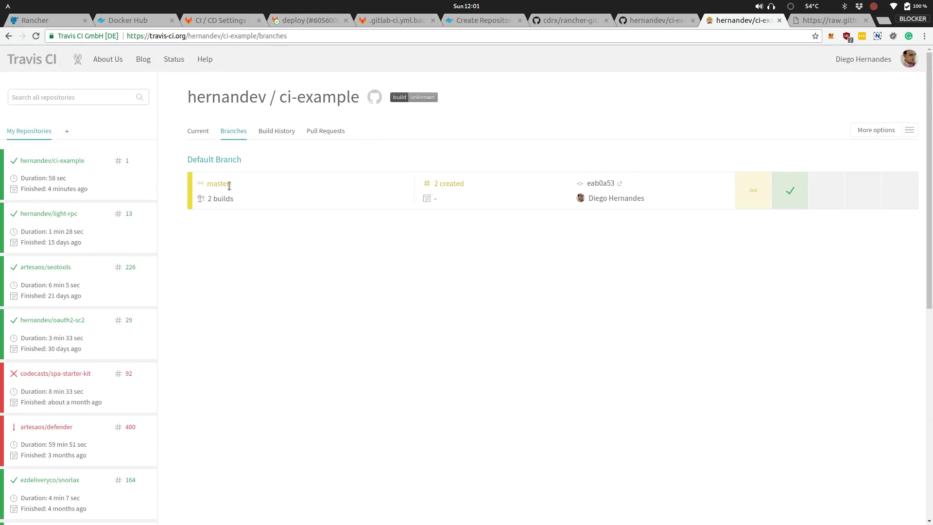
click(750, 194)
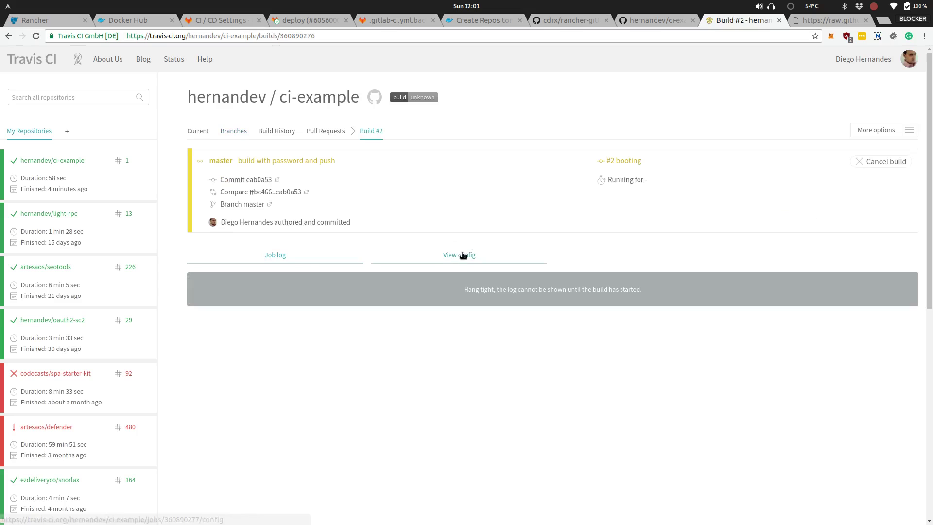
click(198, 130)
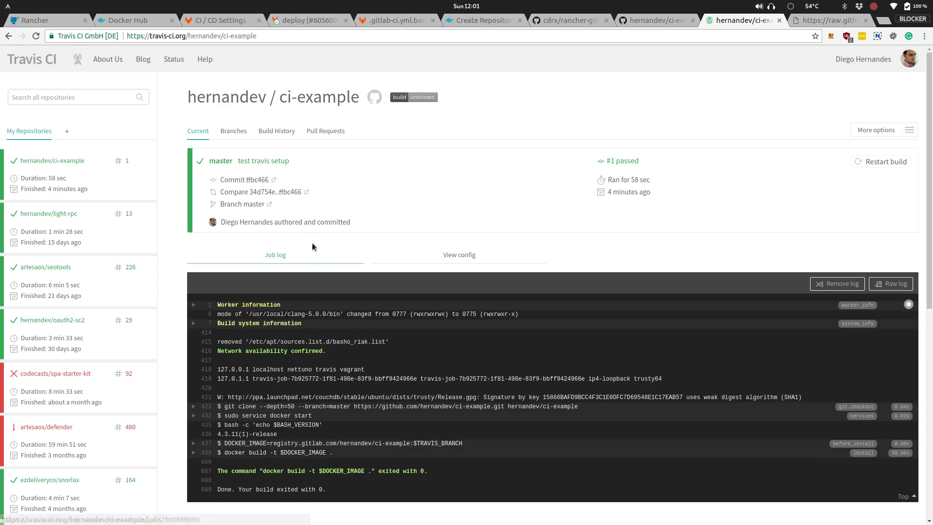
click(238, 137)
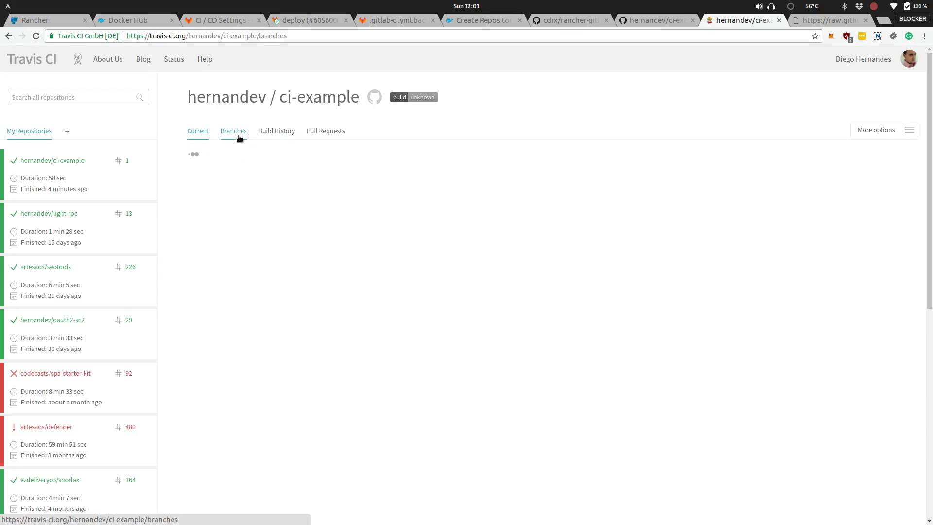
click(747, 192)
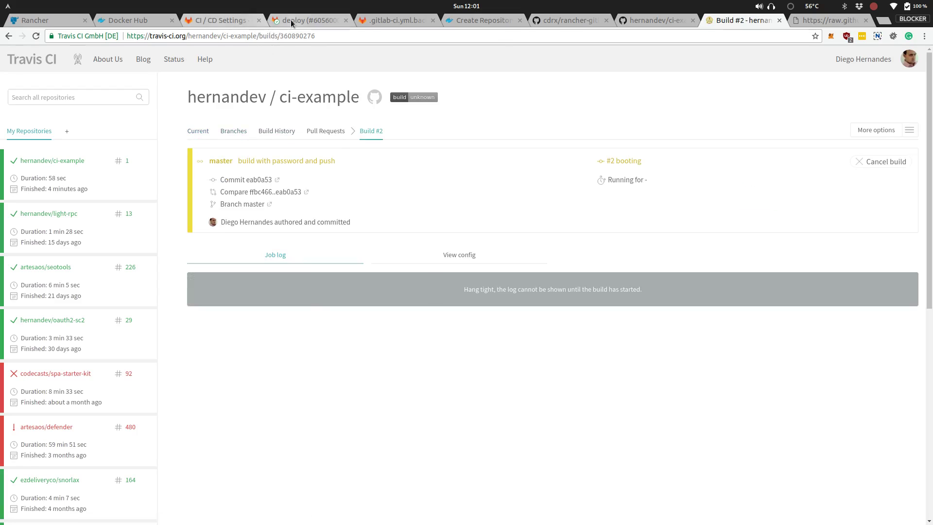
click(307, 20)
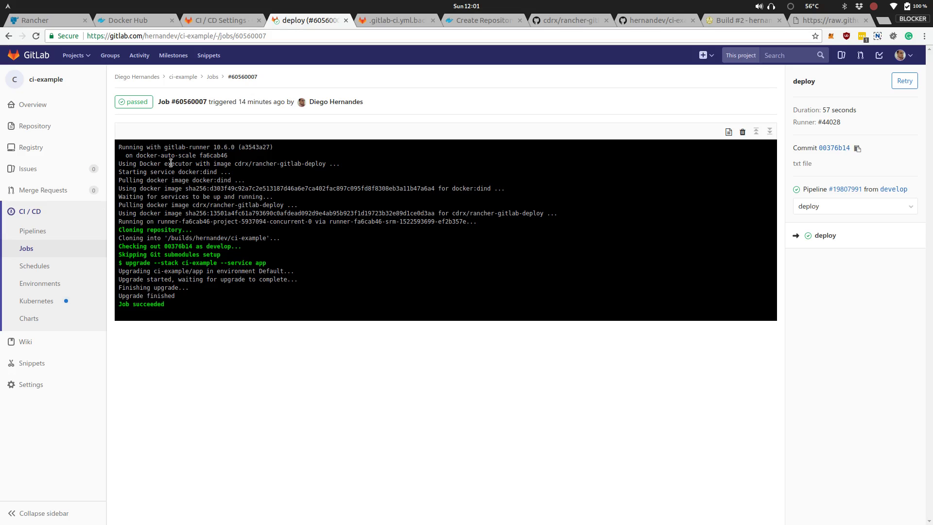
Note GitLab deploy job 60560007, then go back to the Travis Build #2 log
double_click(189, 102)
click(728, 19)
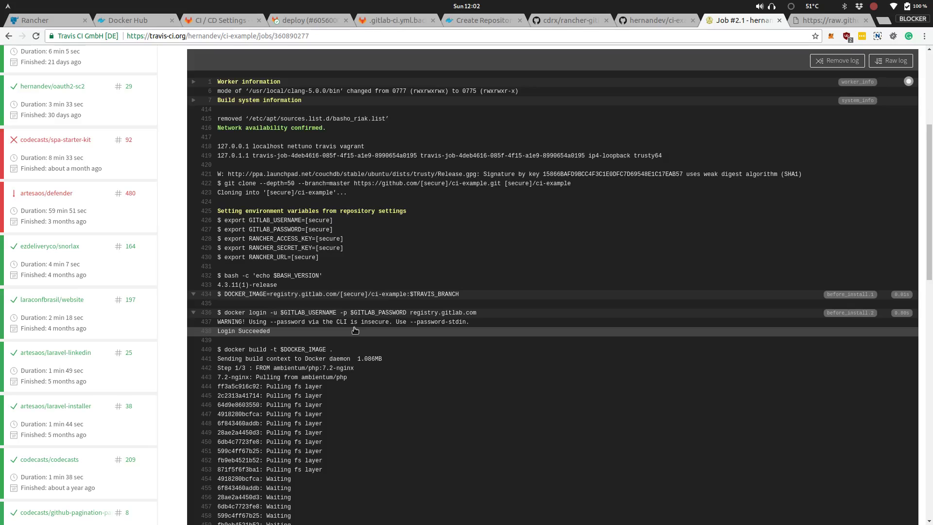
Check the job log's exported GitLab and Rancher secure variables
scroll(355, 330, up, 5)
scroll(301, 204, down, 4)
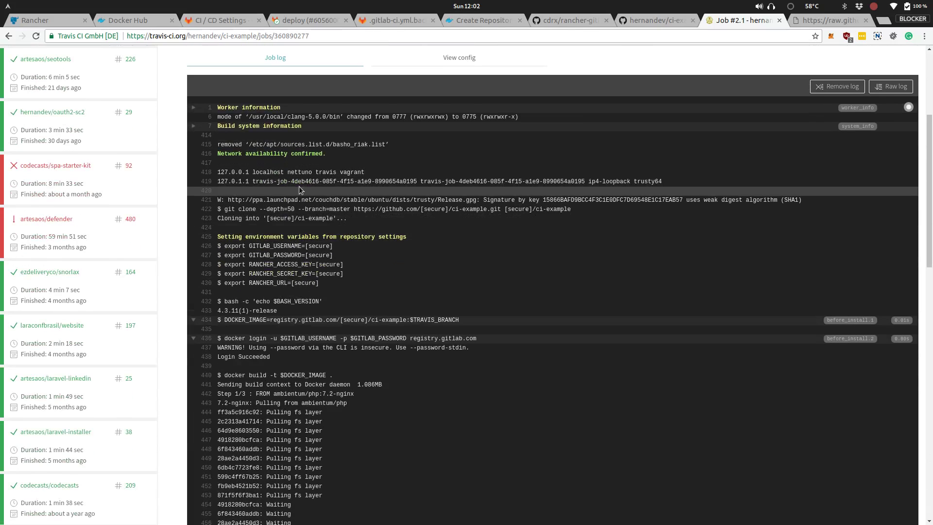
drag(224, 246, 318, 283)
click(312, 248)
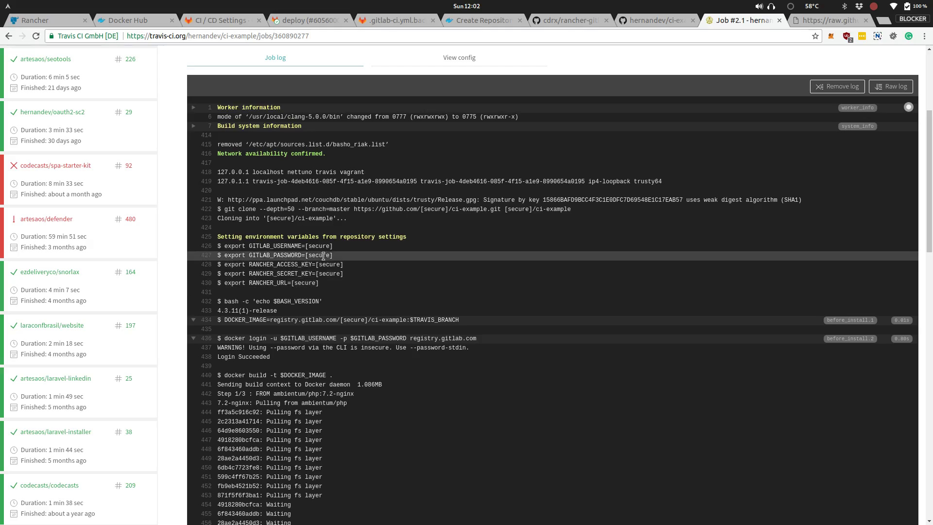
Scroll to the docker push output and highlight the layers already present in the registry
scroll(313, 277, down, 5)
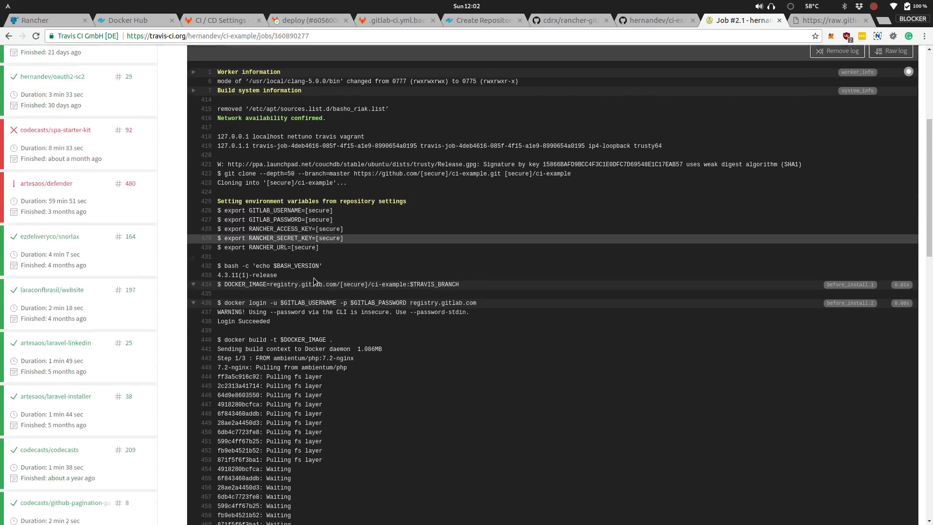
scroll(313, 278, down, 15)
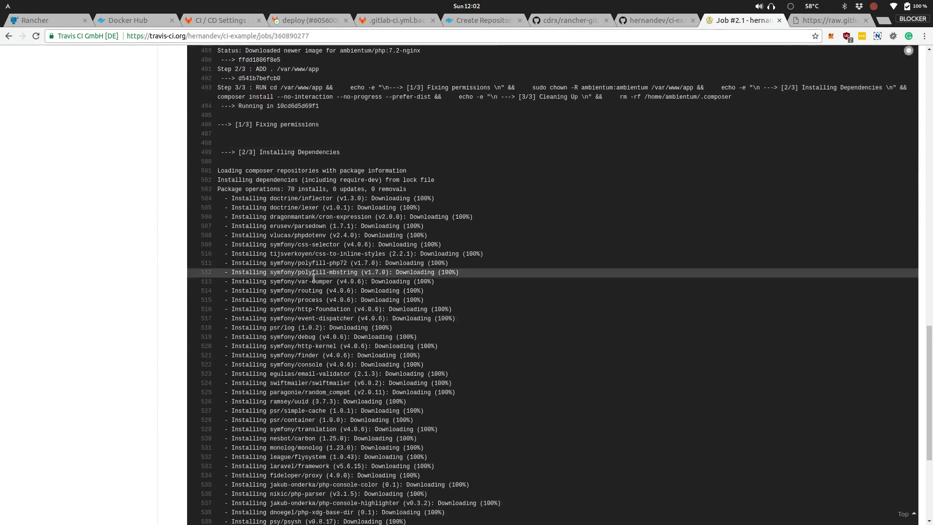
scroll(313, 277, down, 2)
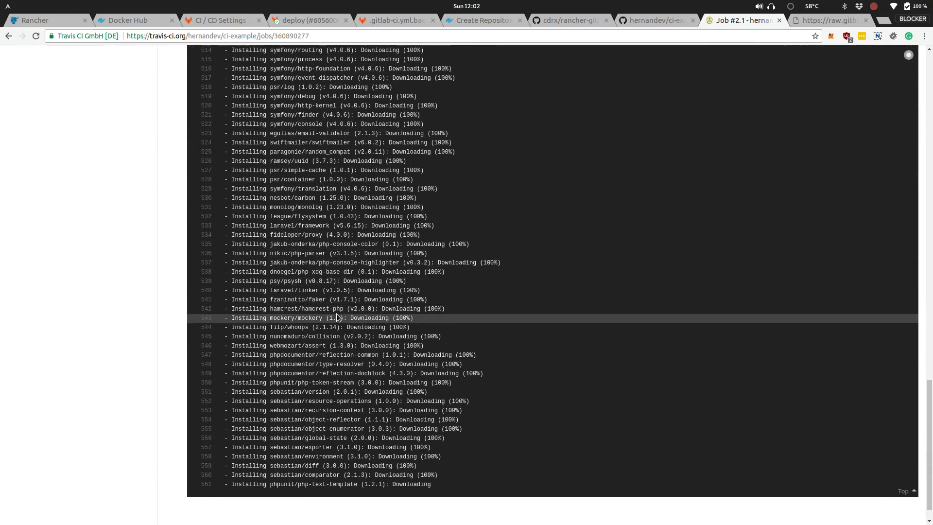
scroll(339, 325, down, 1)
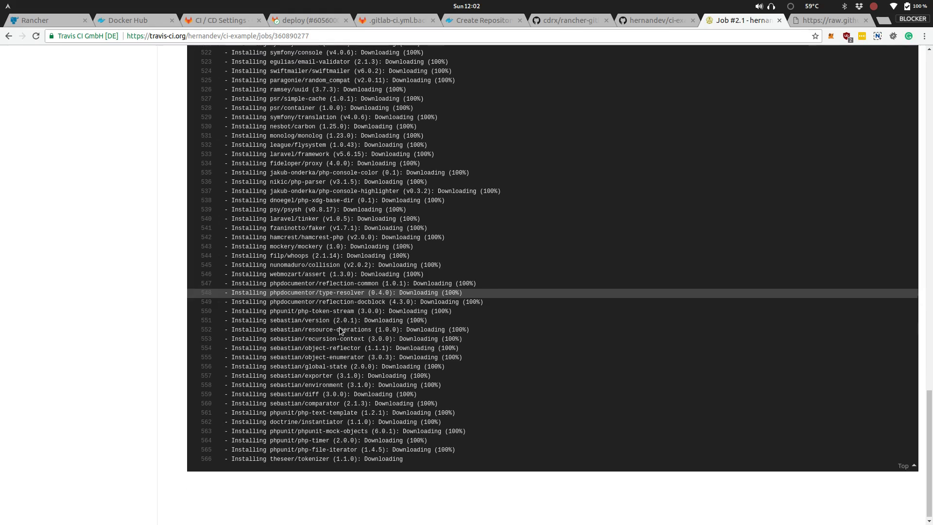
scroll(340, 339, down, 1)
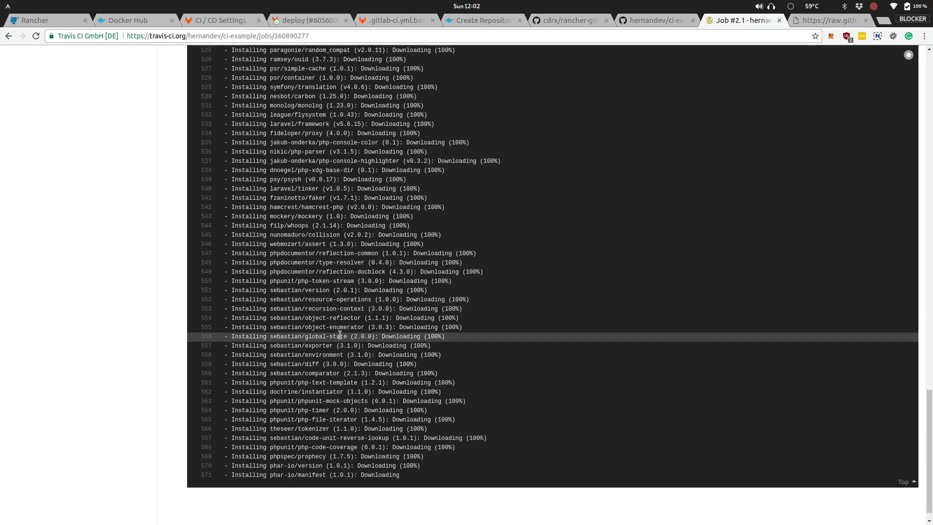
scroll(339, 335, down, 1)
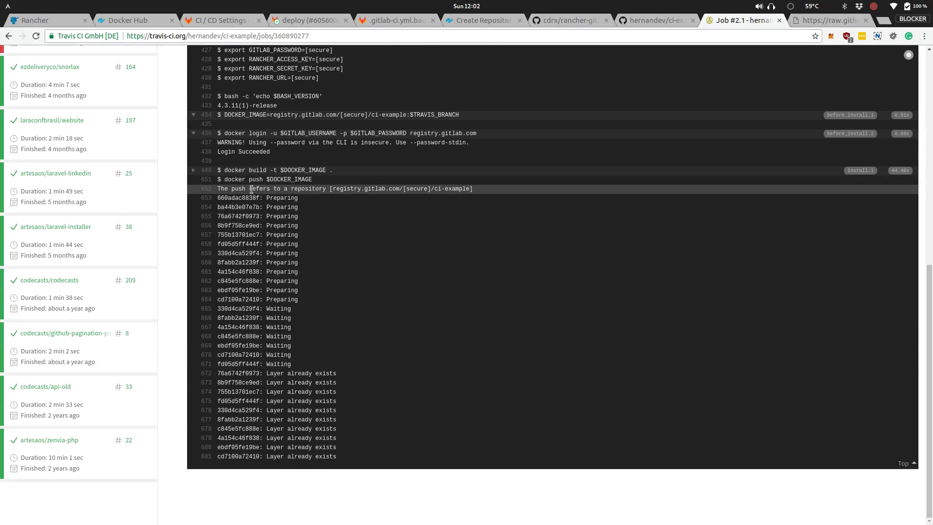
drag(249, 190, 301, 190)
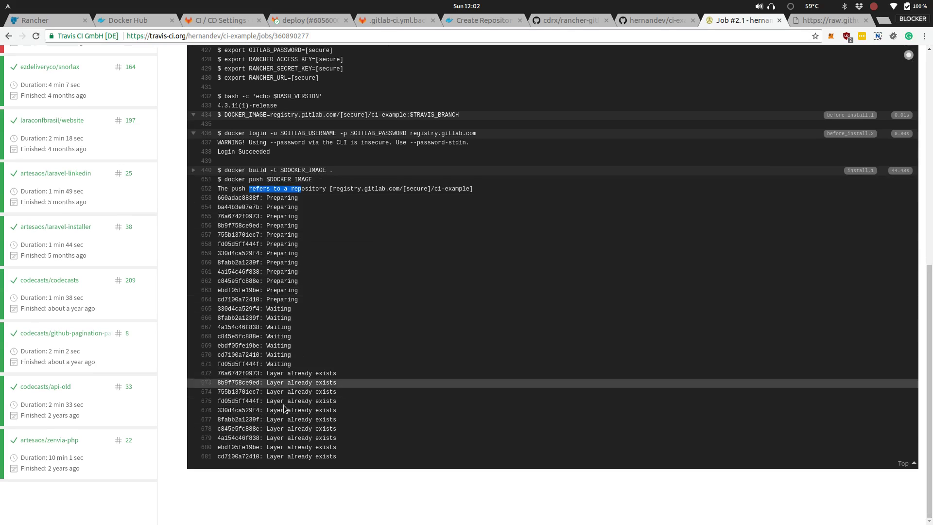
drag(249, 373, 336, 437)
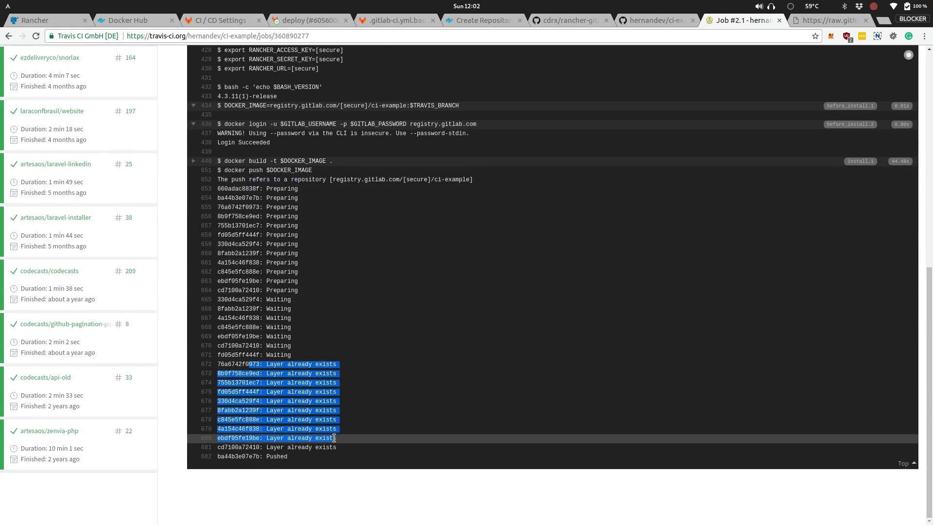
click(291, 461)
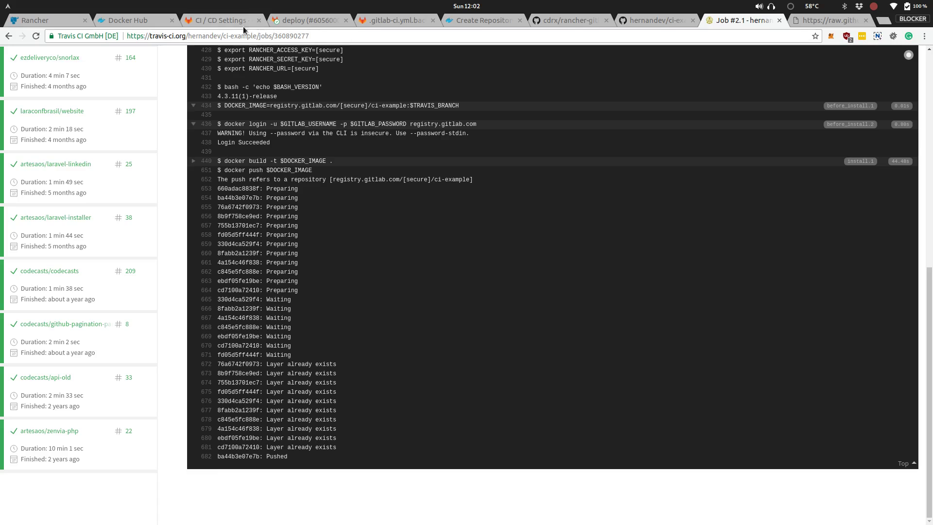
click(219, 21)
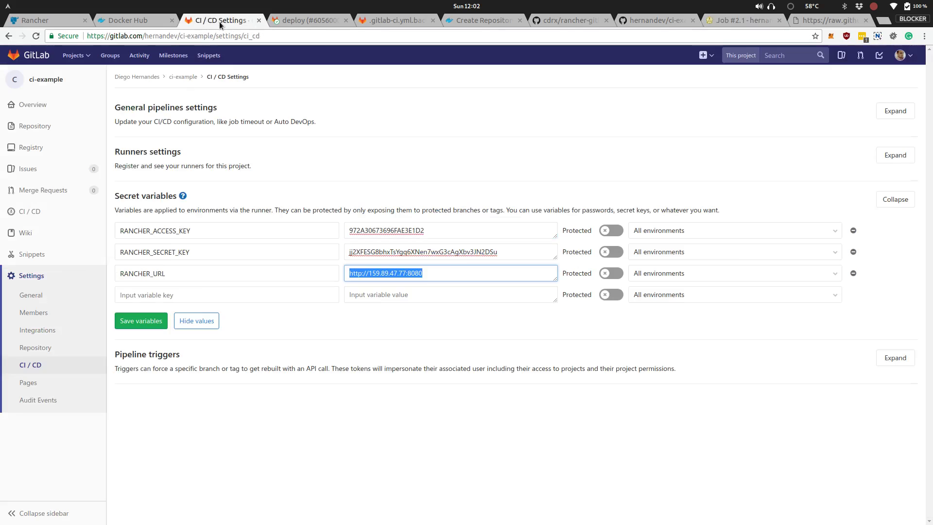
Open the Container Registry, expand ci-example and check the master image's creation time
click(45, 130)
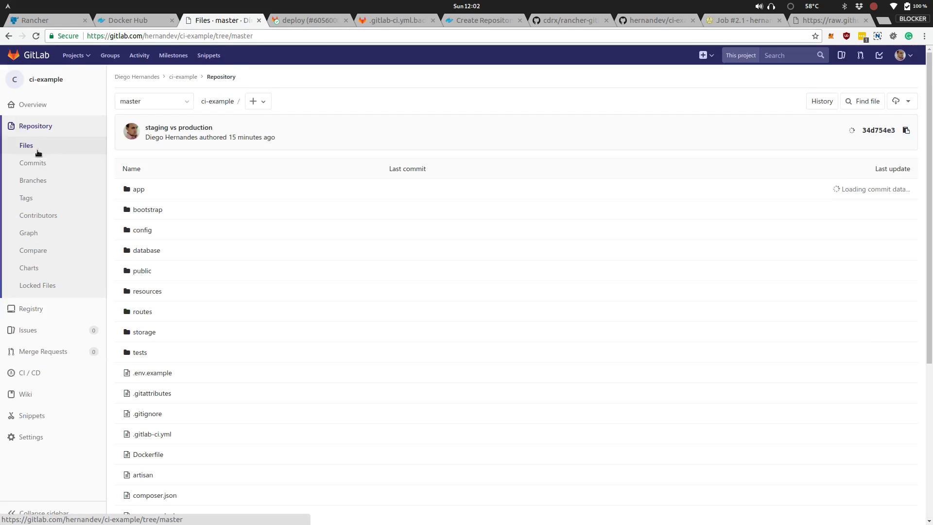
click(34, 308)
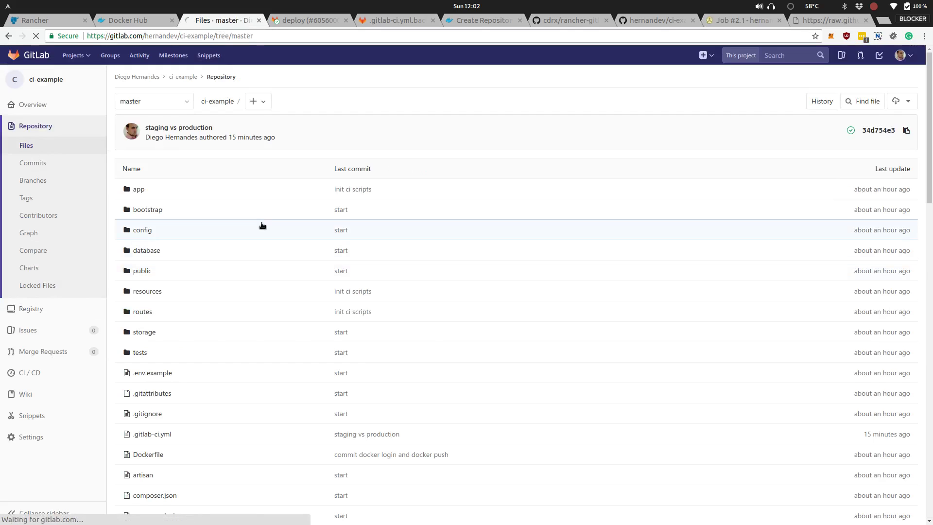
click(125, 157)
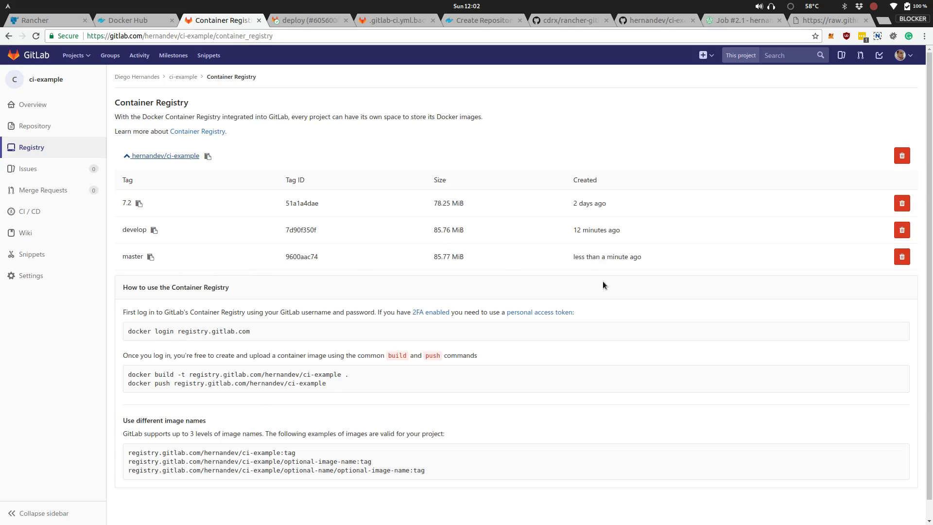
drag(572, 258, 644, 259)
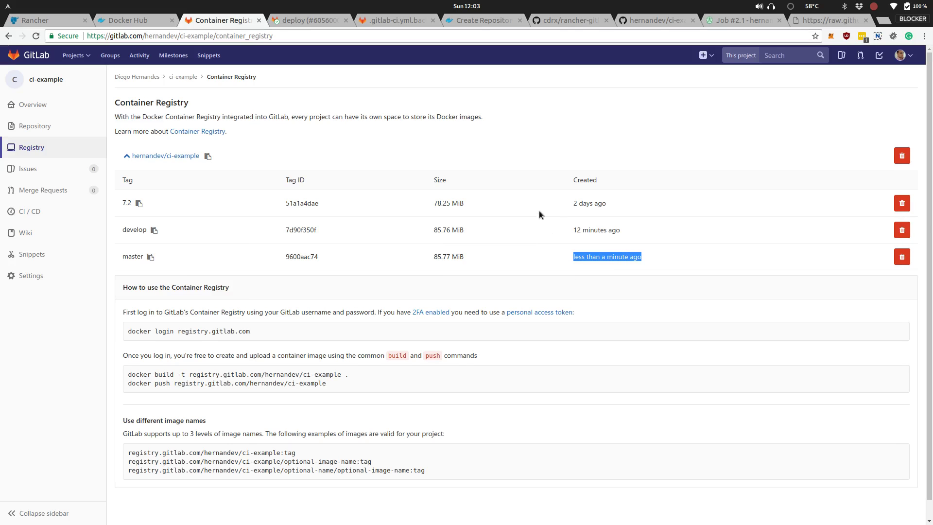
click(722, 19)
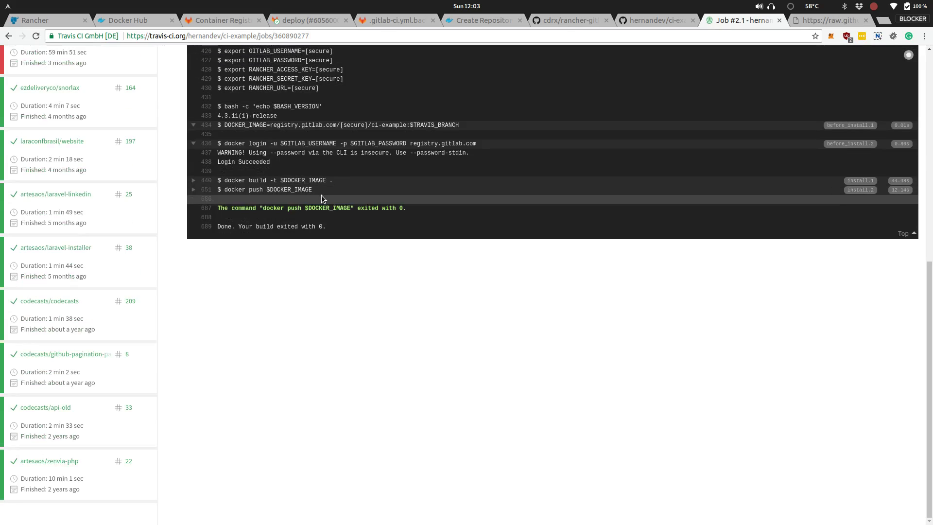
key(alt+Tab)
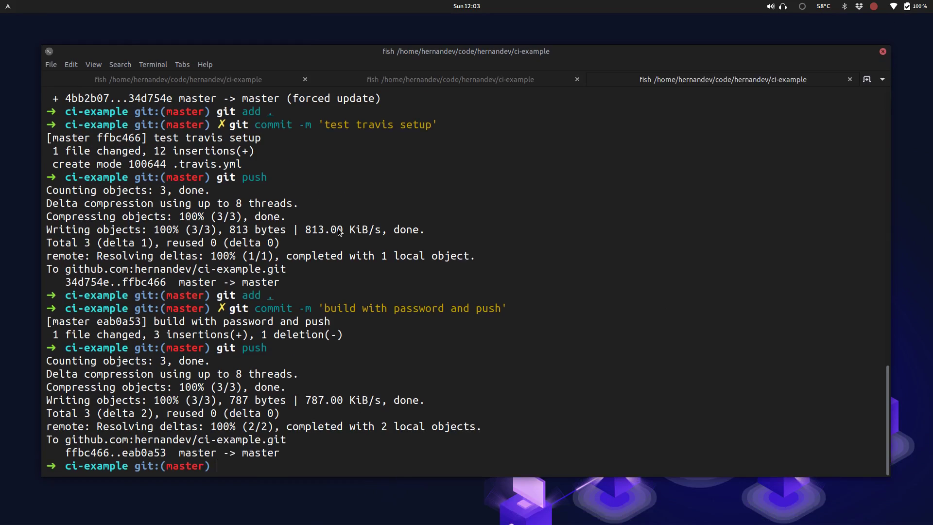
key(alt+Tab)
key(alt+Tab)
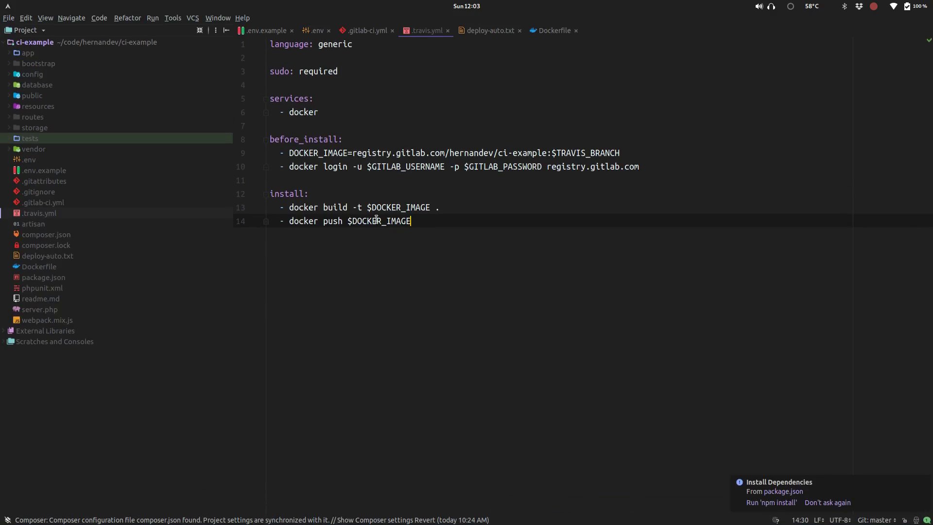
Add a new '-' line holding the docker run phpunit command copied from .gitlab-ci.yml line 27
key(Return)
text(-)
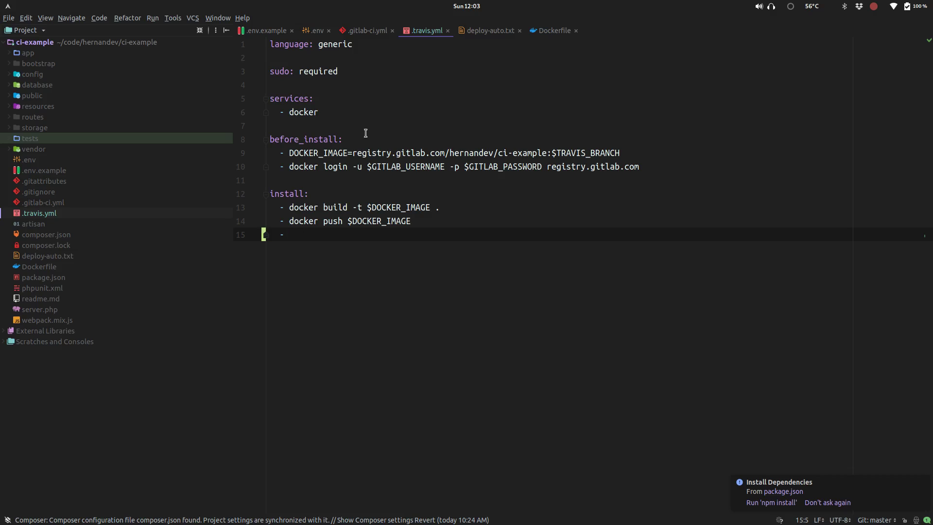
click(367, 30)
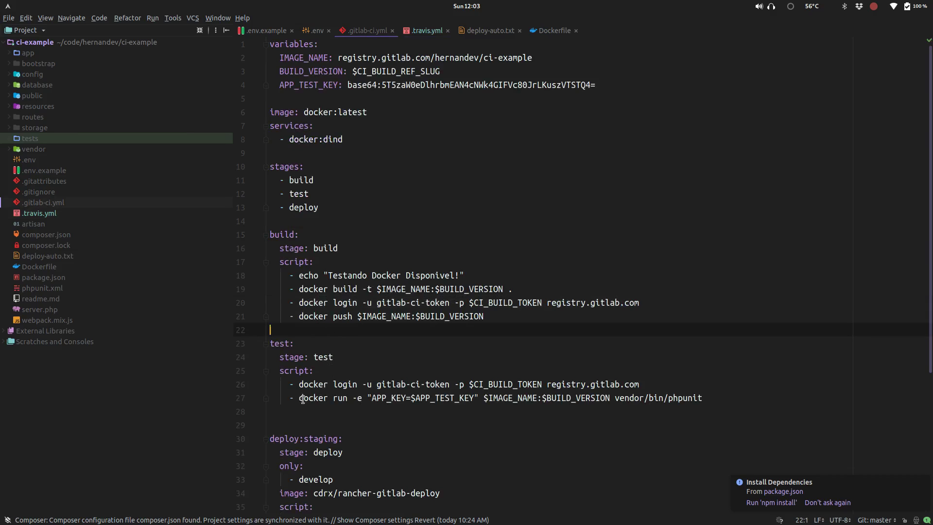
drag(300, 398, 720, 398)
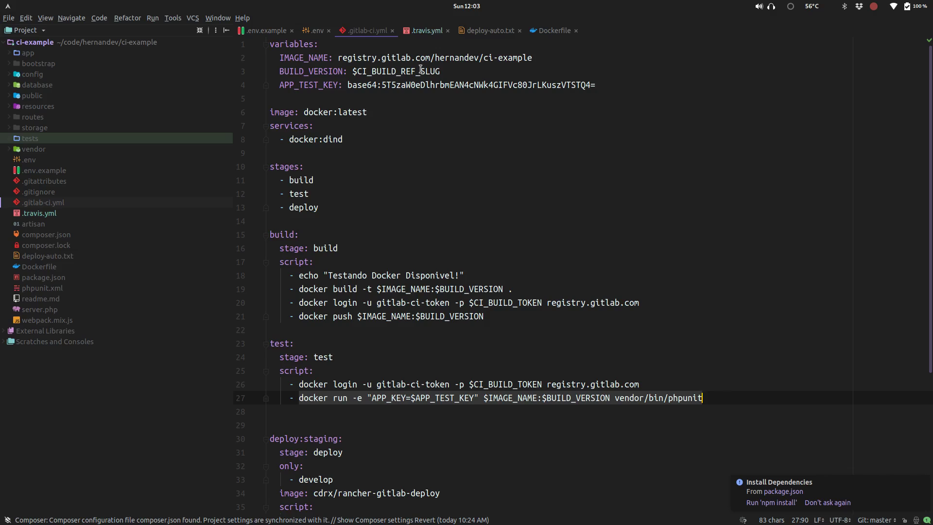
key(ctrl+c)
click(425, 30)
key(ctrl+v)
Copy the APP_TEST_KEY entry from .gitlab-ci.yml line 4 into .travis.yml after line 9
click(360, 30)
click(358, 356)
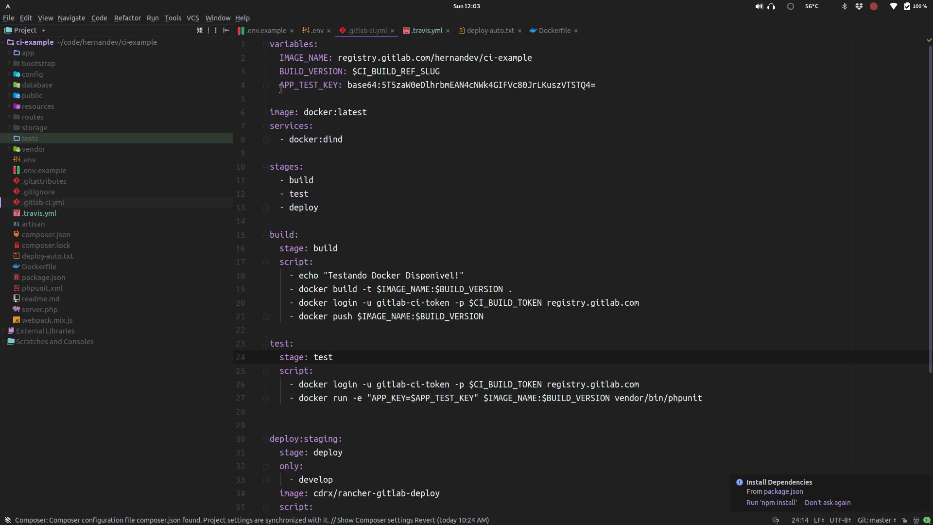
drag(280, 89, 596, 86)
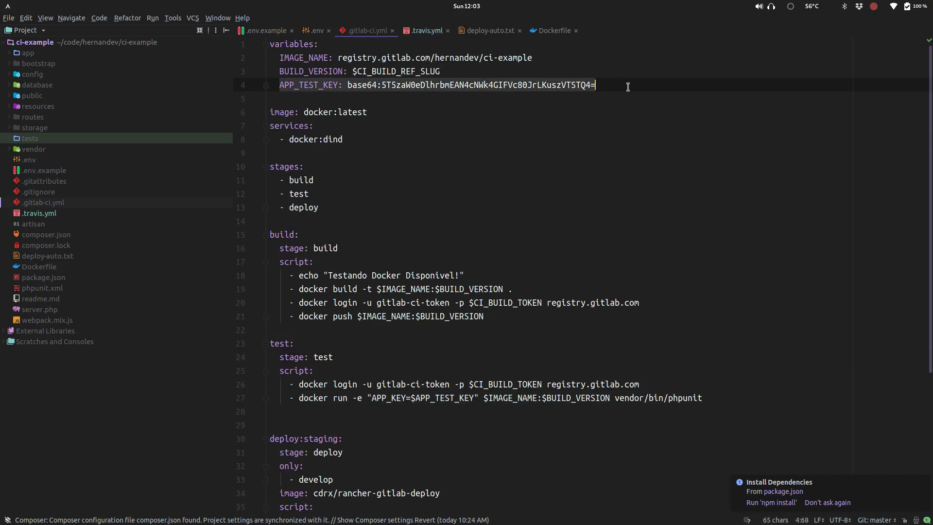
click(427, 31)
click(630, 151)
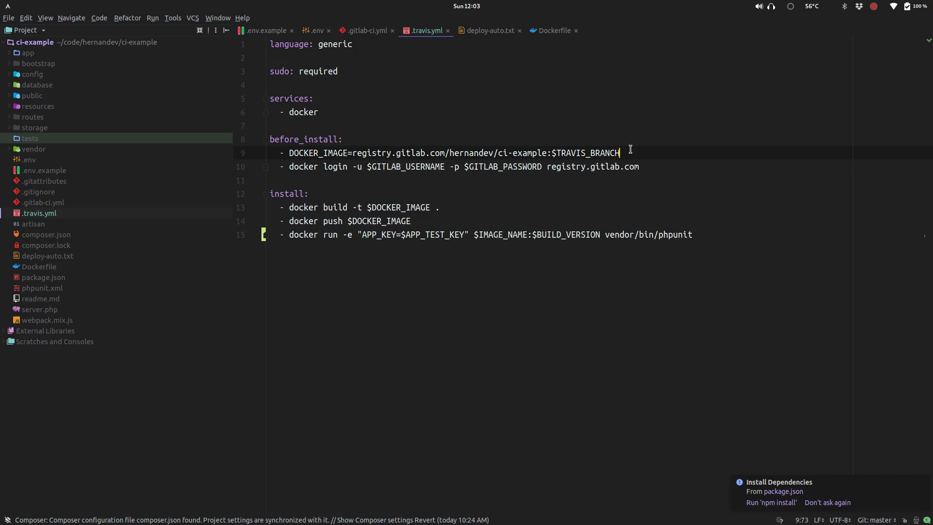
key(Return)
key(ctrl+v)
Rewrite the entry as '- APP_TEST_KEY="…"' with an equals sign and quoted value
key(Home)
text(-)
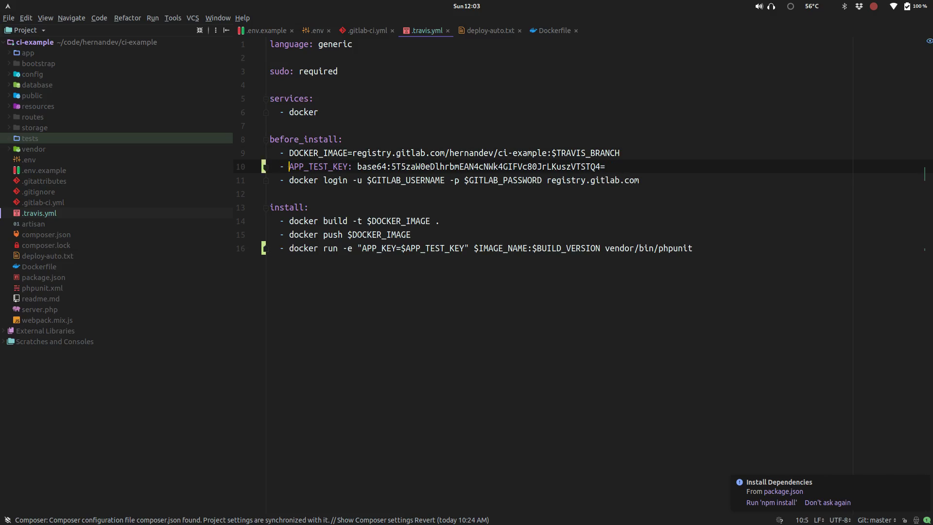
key(Right)
click(328, 166)
key(BackSpace)
key(BackSpace)
text(-)
key(BackSpace)
text(=")
click(605, 166)
text(")
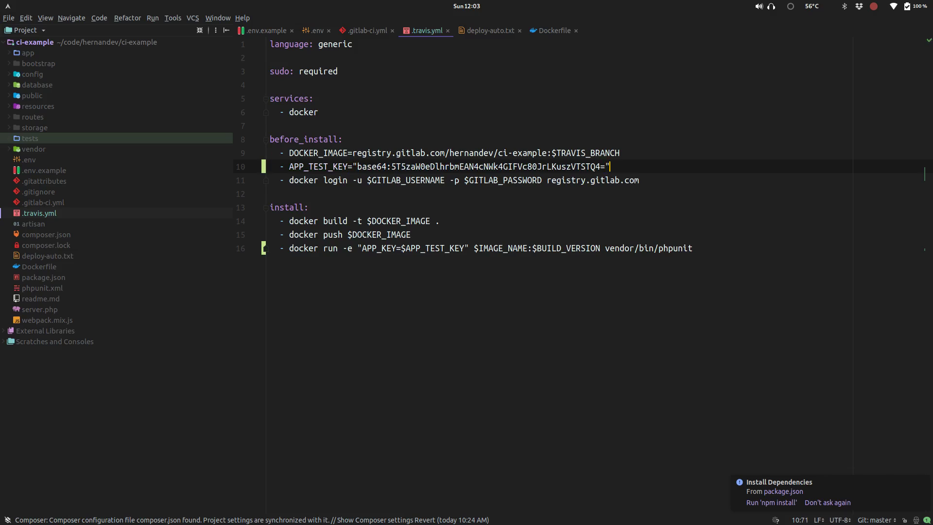
Replace the old image reference in the docker run command with DOCKER_IMAGE
key(Down)
key(Down)
key(Down)
key(Down)
key(Down)
key(Down)
key(End)
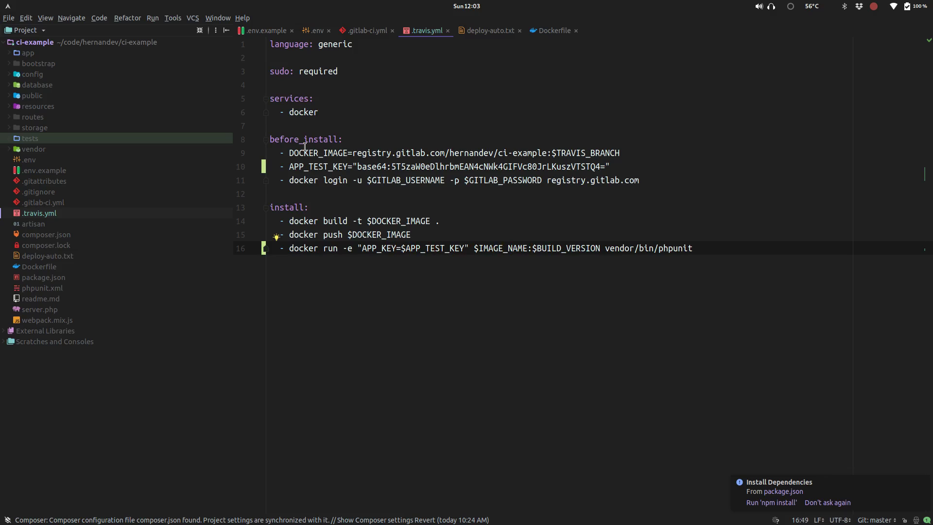
drag(289, 152, 347, 152)
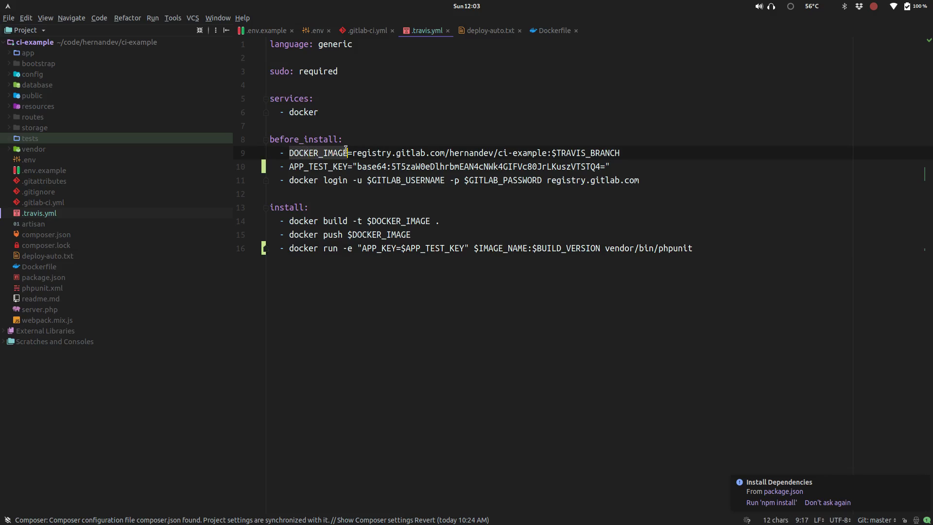
drag(478, 248, 600, 249)
key(ctrl+v)
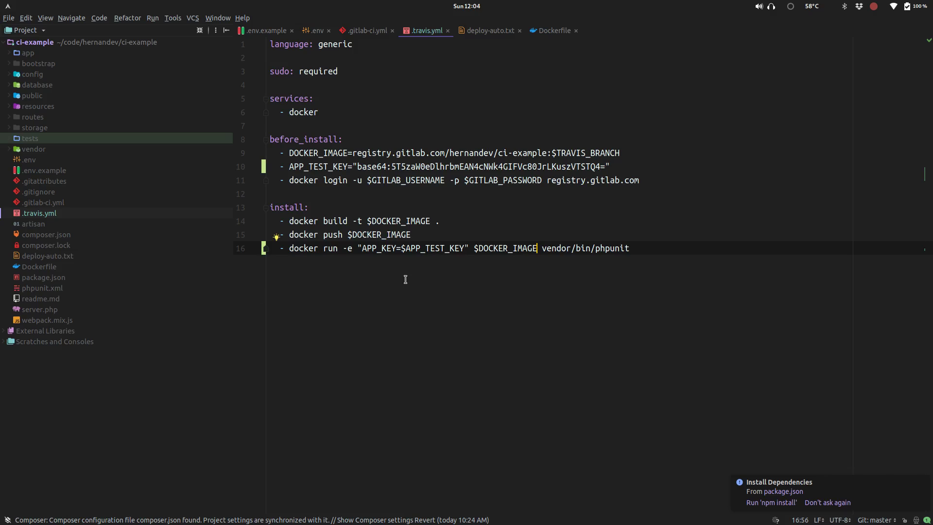
drag(270, 207, 302, 206)
Check git status, stage everything, commit as 'travis' and push to GitHub master
key(alt+Tab)
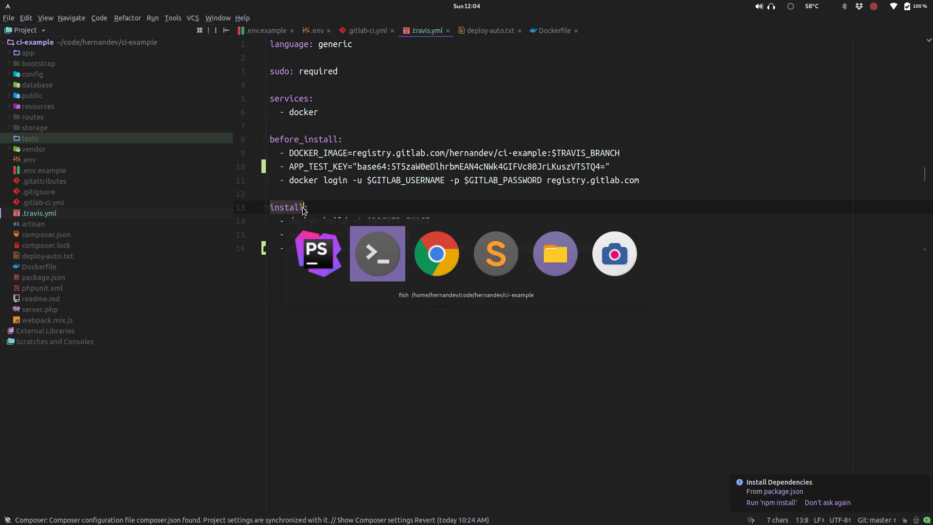
text(git status)
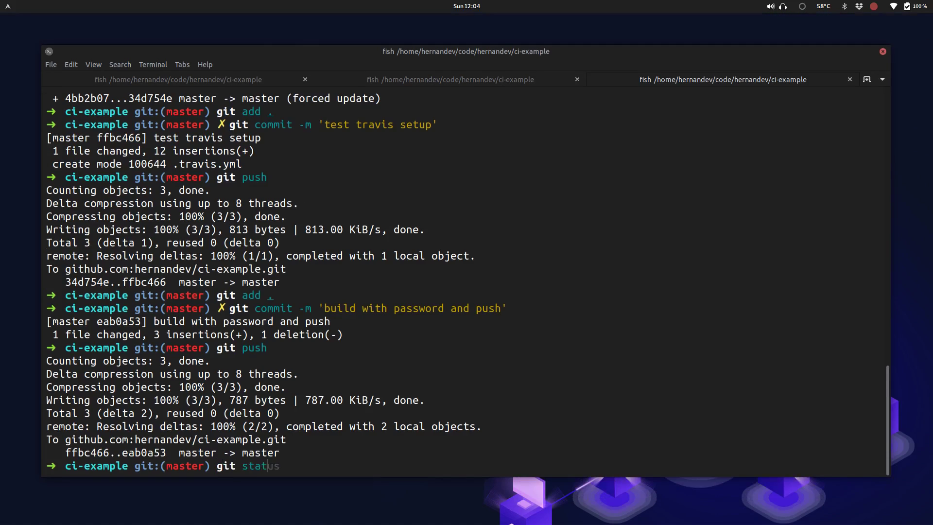
key(Return)
text(git add .)
key(Return)
text(git)
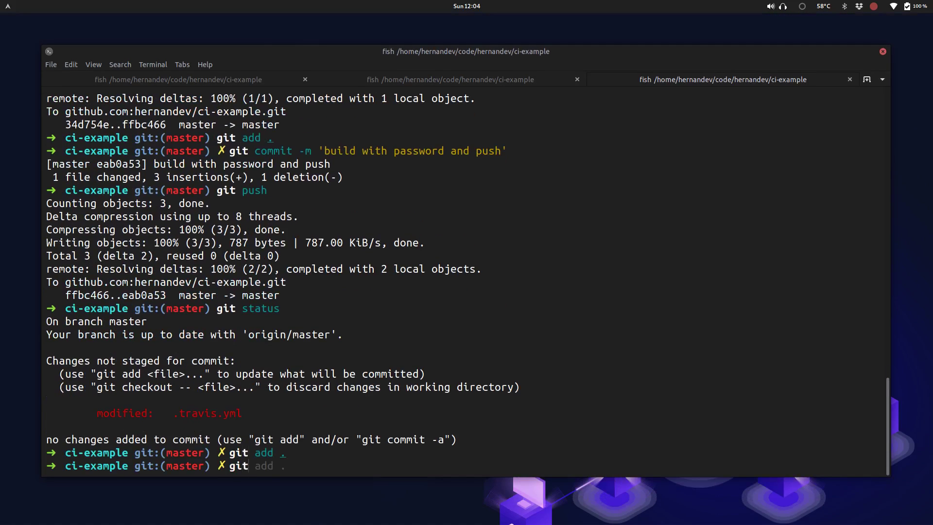
text( commit -m 'tra)
text(vis)
key(Return)
text(git push)
key(Return)
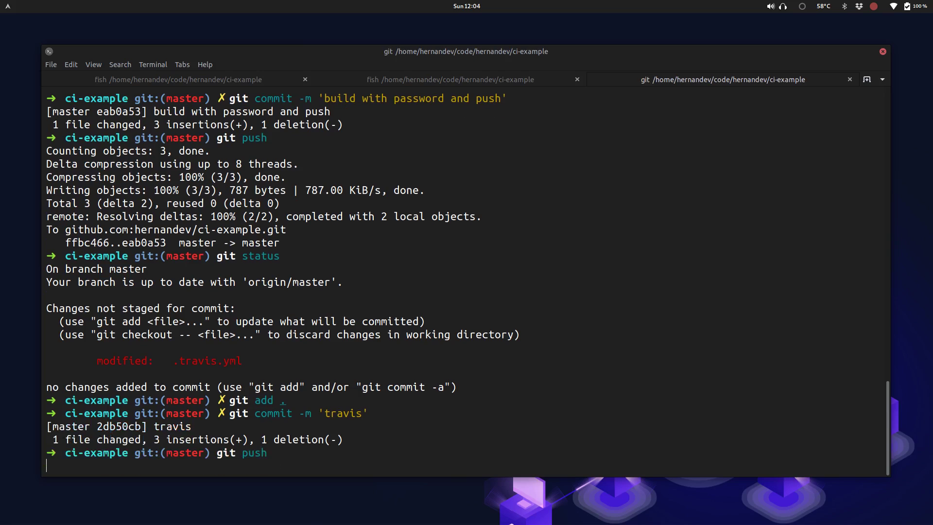
Glance at the Travis job log and GitHub repo, then start a 'travis.yml ci' search
key(alt+Tab)
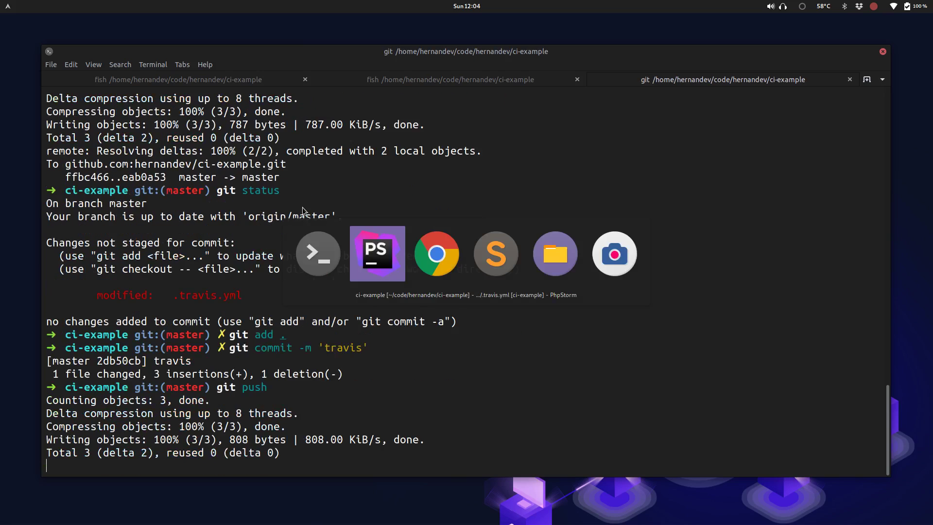
key(alt+Tab)
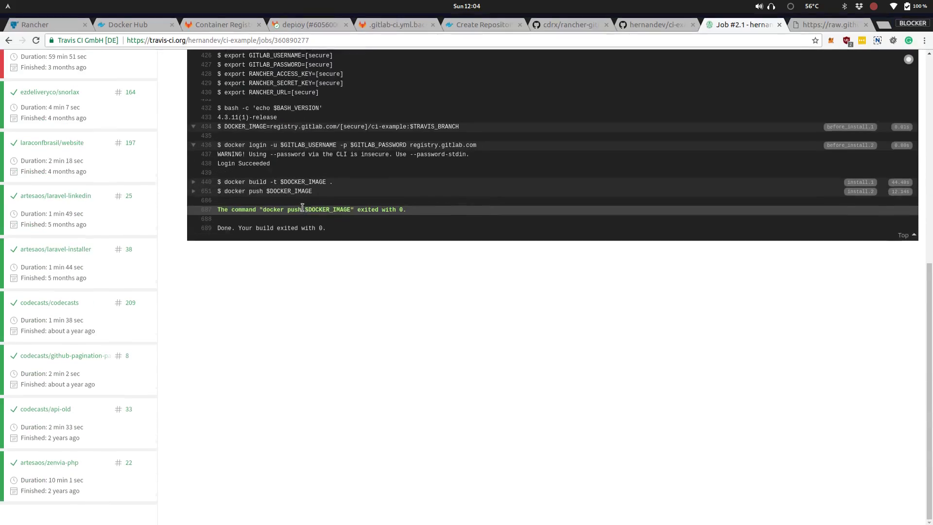
key(ctrl+shift+Tab)
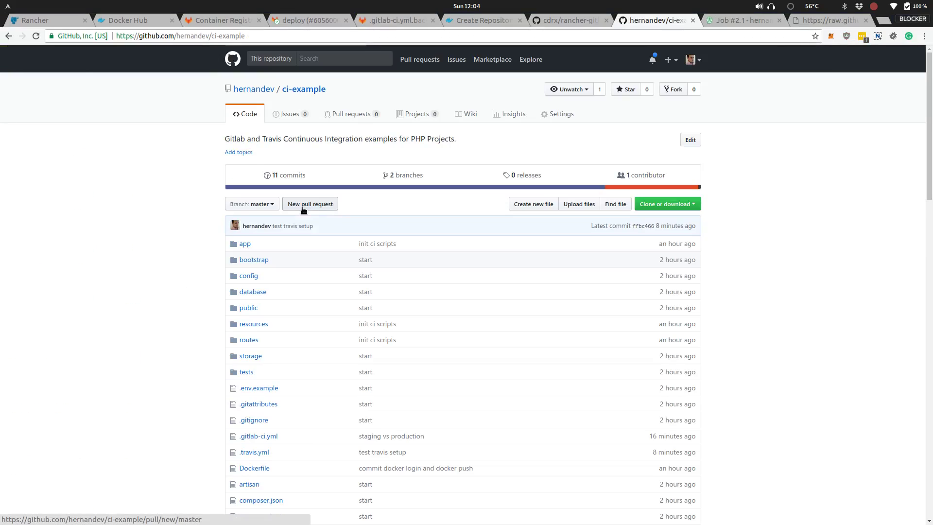
key(ctrl+Tab)
key(alt+Tab)
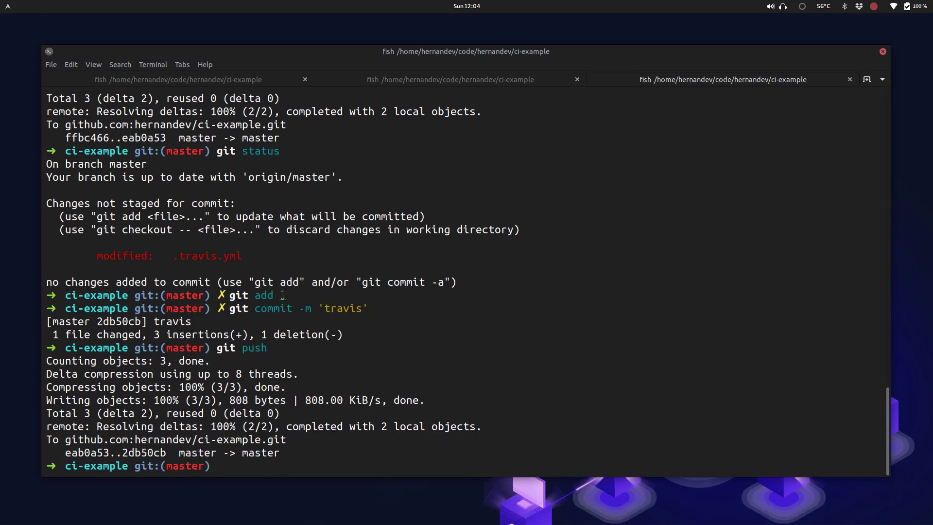
key(alt+Tab)
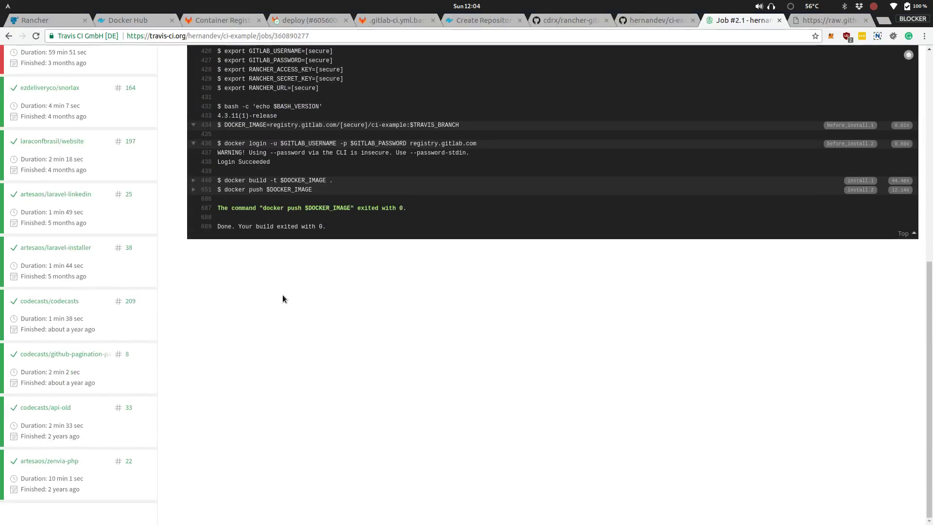
key(ctrl+t)
text(travis)
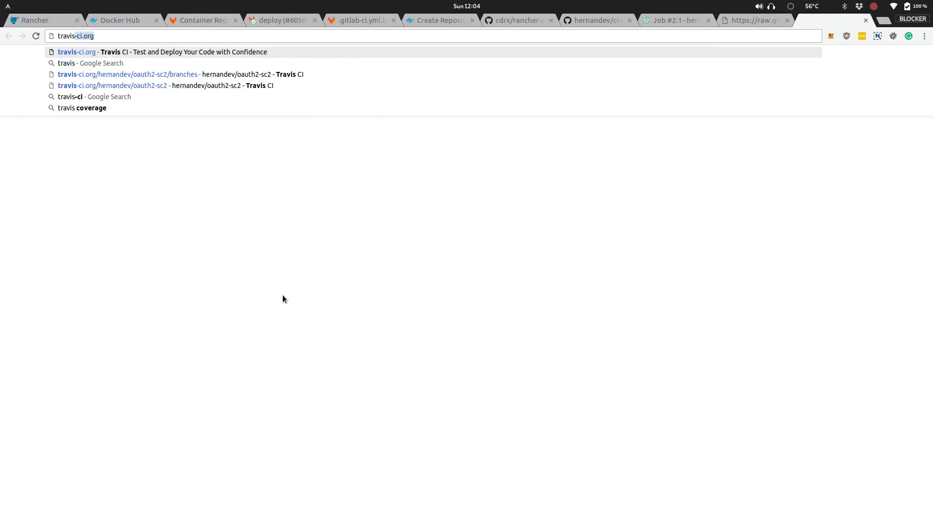
text(.yml c)
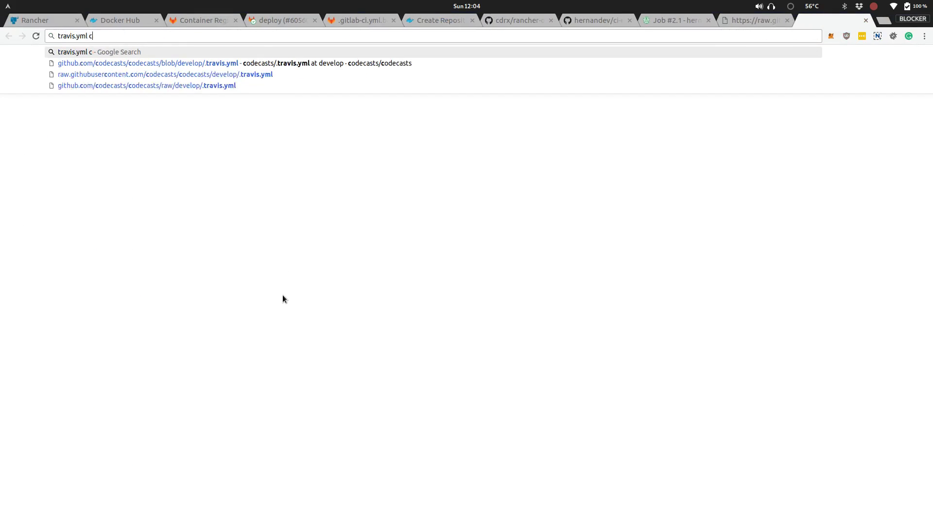
text(i)
Search for 'travis.yml ci docker', keeping Customizing the Build in a background tab
key(Return)
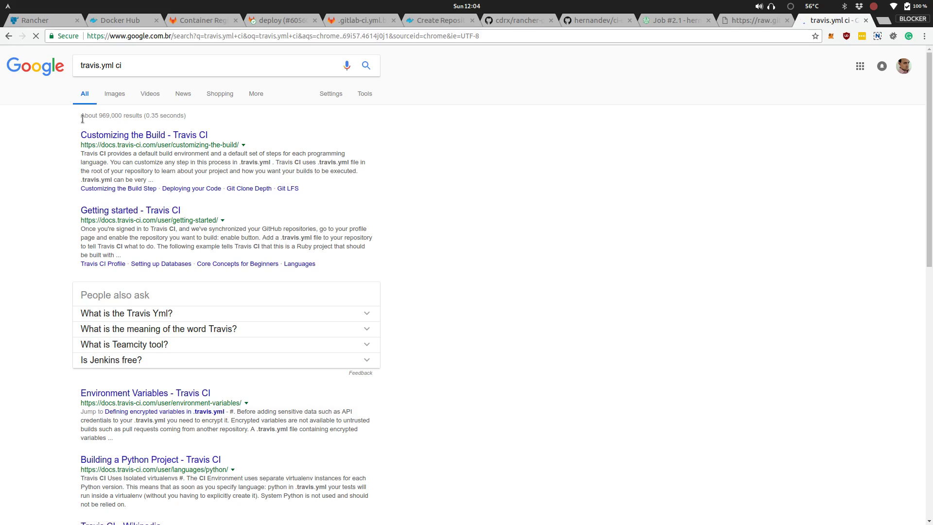
middle_click(129, 136)
click(137, 65)
text(dc)
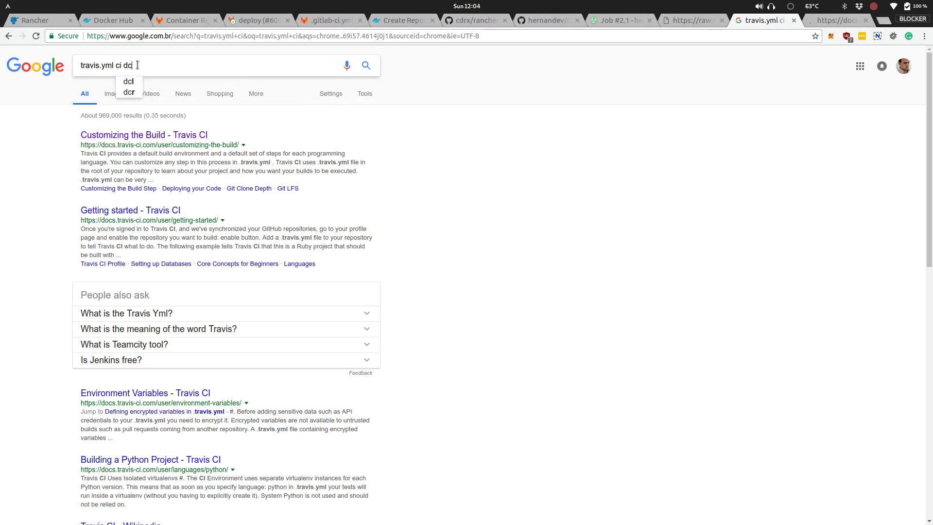
key(BackSpace)
text(ocker)
key(Return)
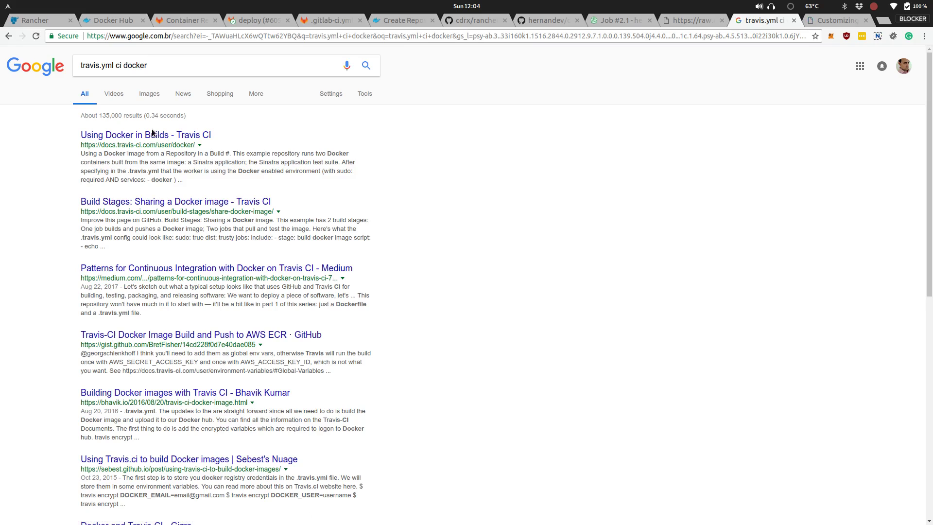
Open the Using Docker in Builds result in a new tab and view it
right_click(152, 132)
click(185, 139)
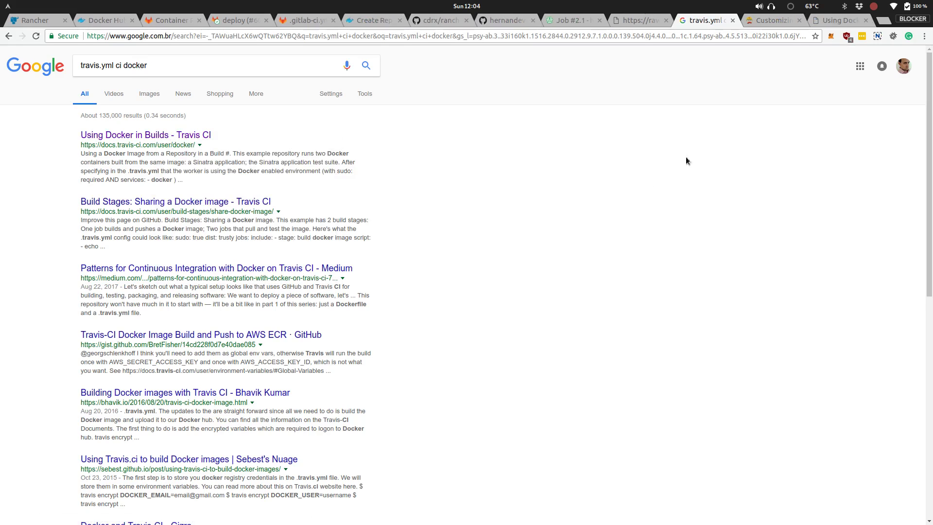
key(ctrl+9)
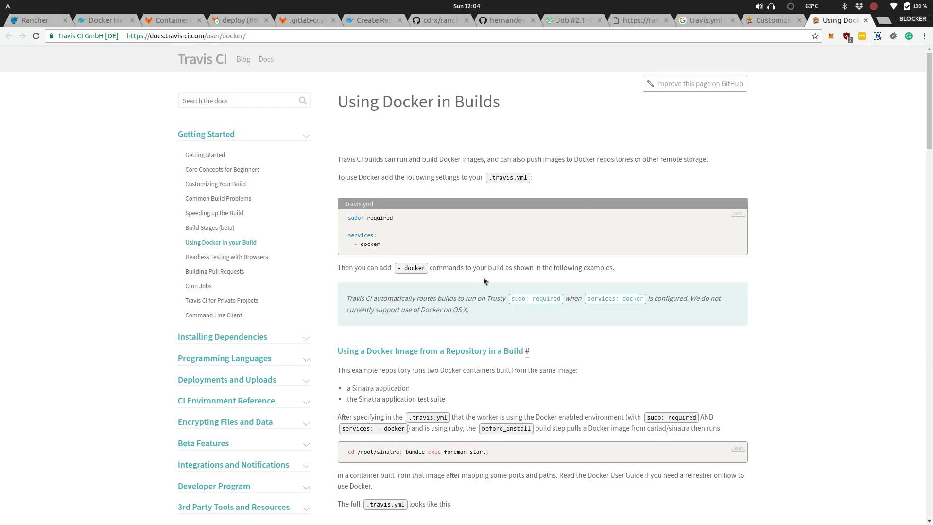
Read down to the Pushing a Docker Image deploy-script example, then return to the terminal
scroll(460, 328, down, 4)
scroll(459, 328, down, 7)
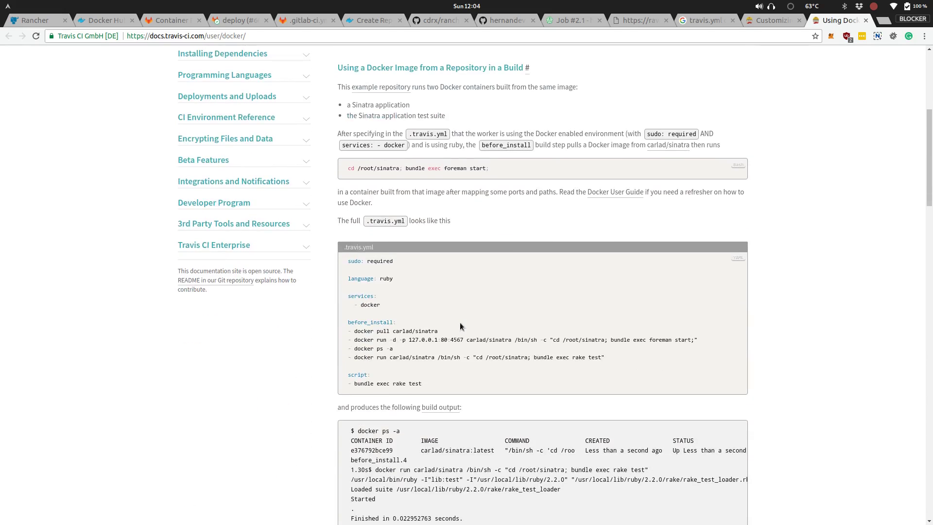
scroll(460, 325, down, 6)
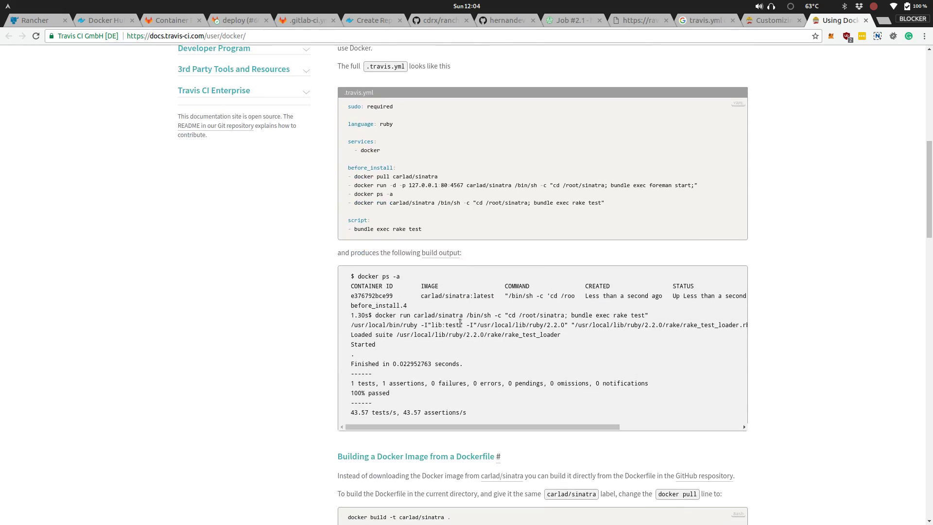
scroll(459, 323, down, 6)
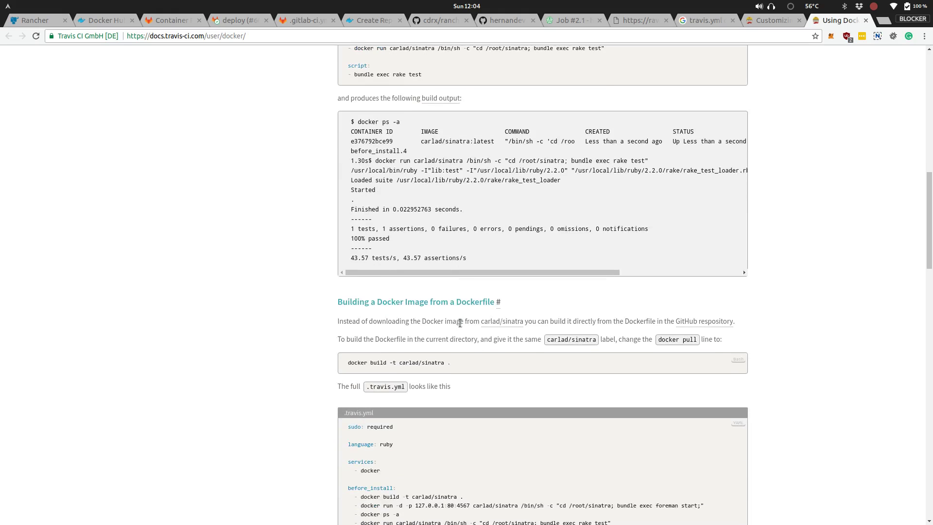
scroll(460, 322, down, 13)
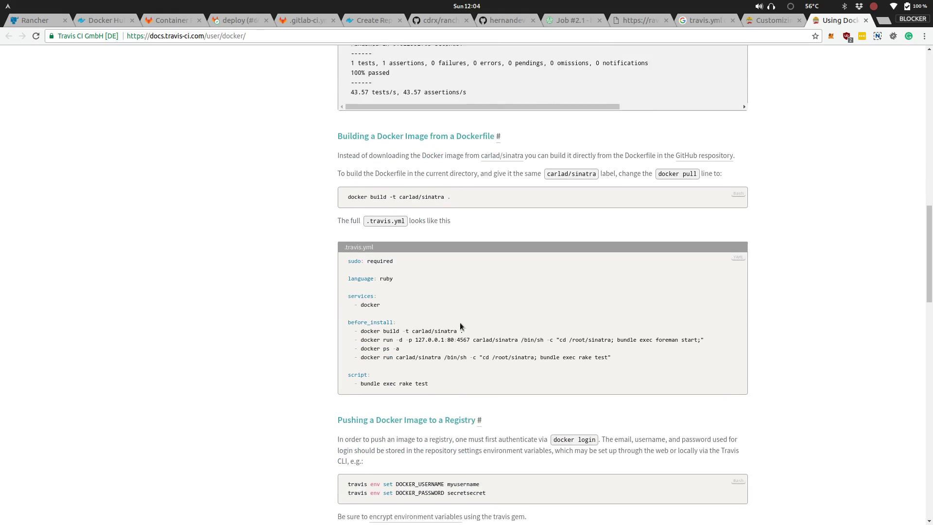
scroll(459, 322, down, 7)
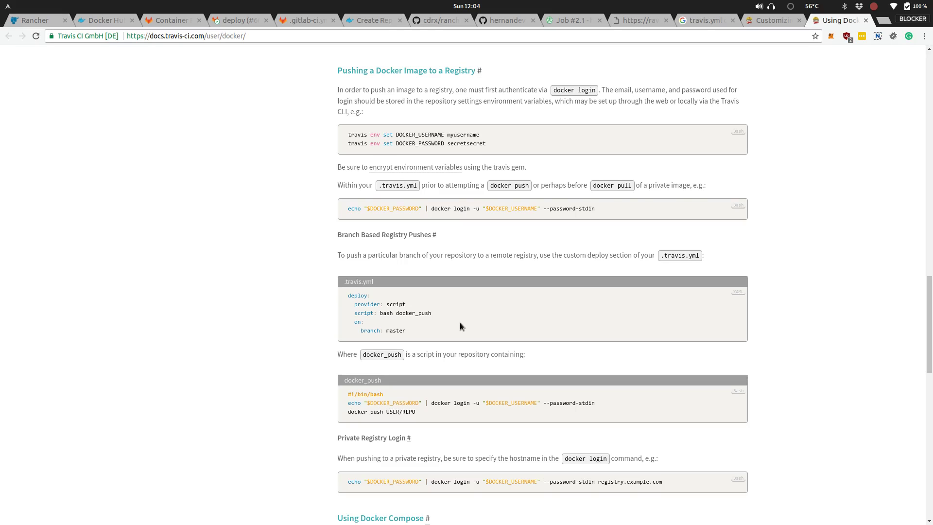
scroll(459, 322, down, 3)
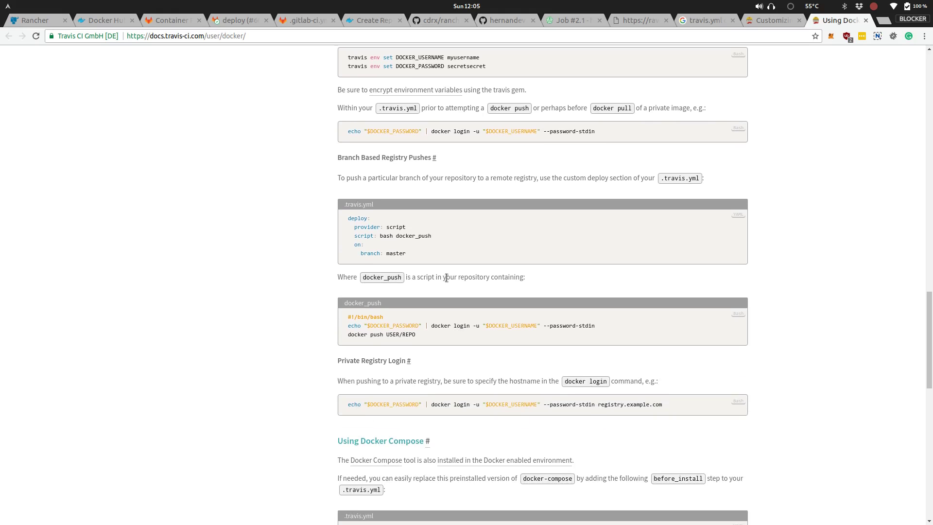
scroll(446, 278, up, 6)
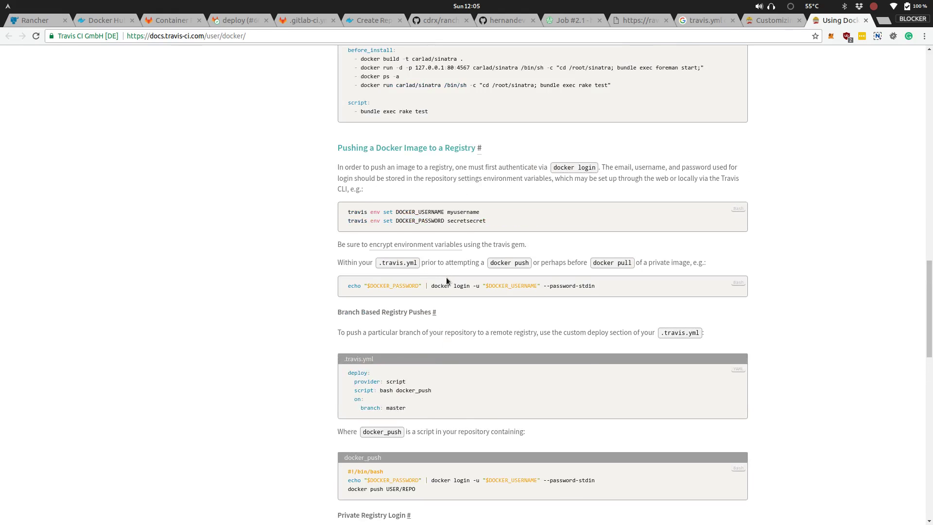
key(ctrl+Page_Up)
key(alt+Tab)
key(alt+Tab)
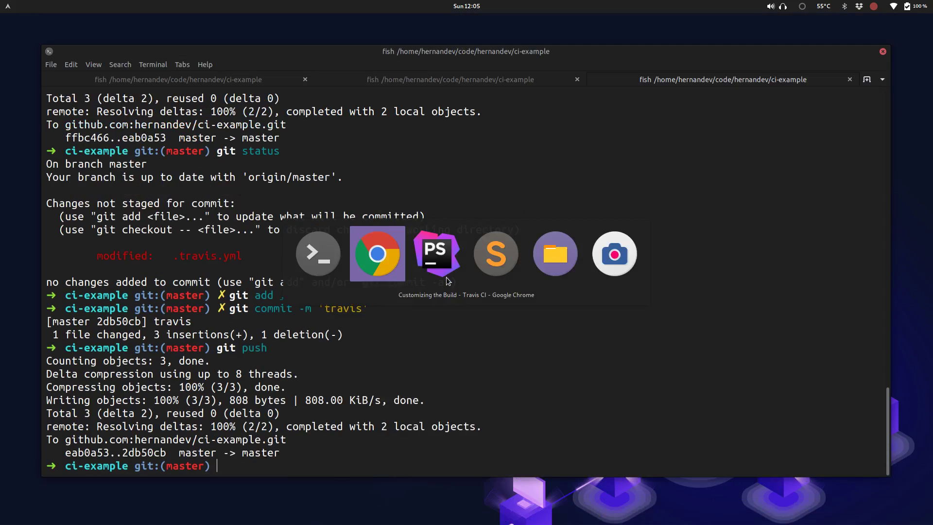
Open the Job #2.1 tab and scroll the current build log to confirm phpunit exited 0
click(567, 22)
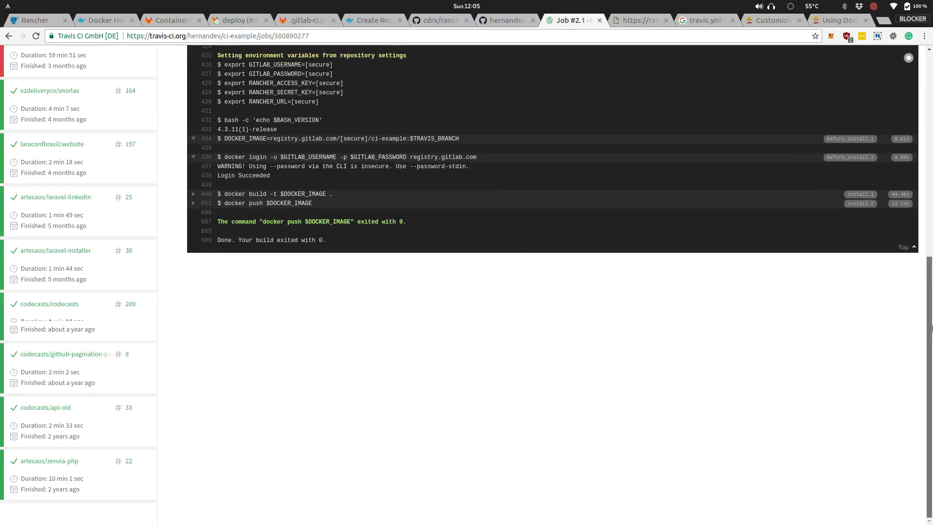
scroll(534, 301, up, 10)
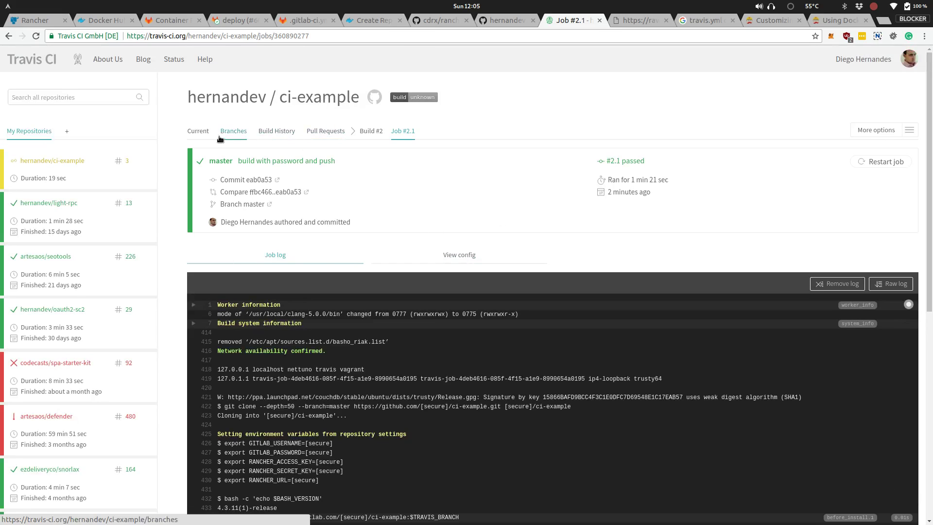
click(197, 131)
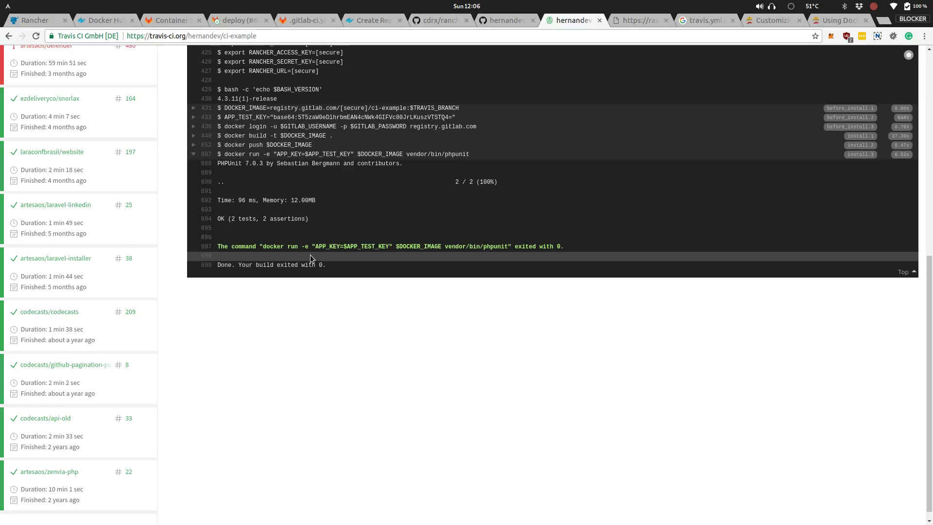
drag(929, 346, 931, 305)
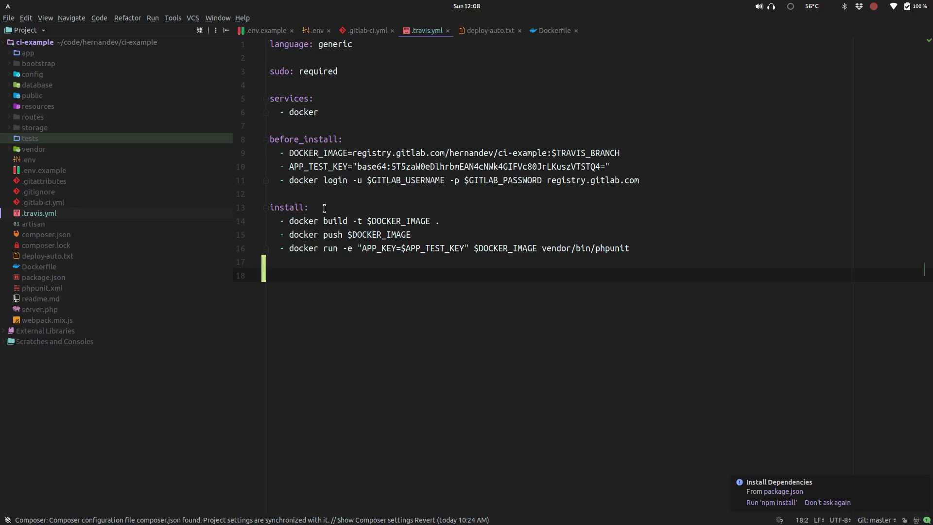
Add a 'deploy:' section with 'provider: script' after the install steps
drag(290, 223, 512, 236)
drag(647, 240, 659, 247)
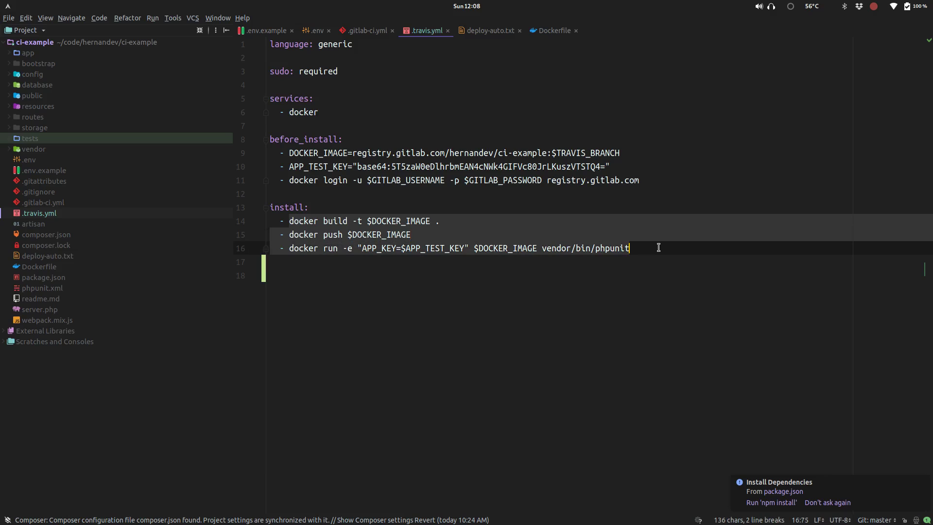
click(278, 273)
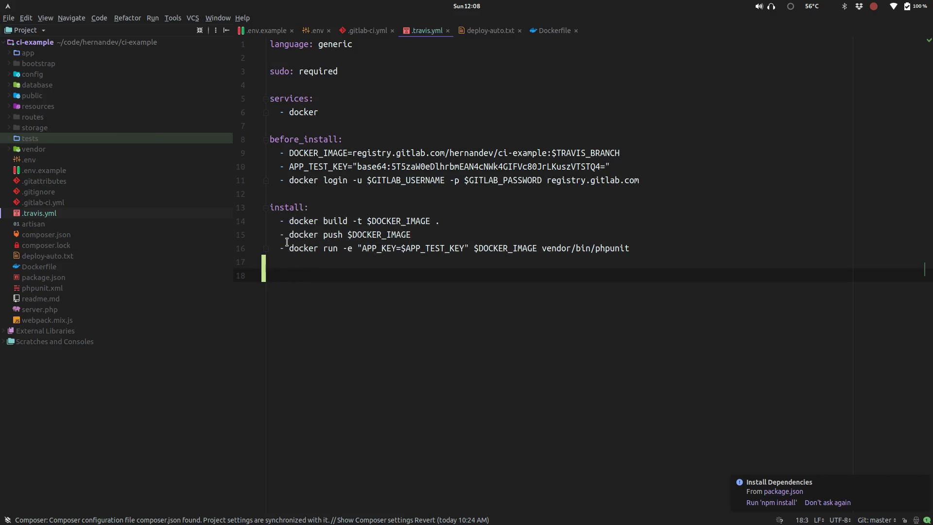
text(script)
text(:)
key(Return)
key(shift+Right)
key(shift+Right)
key(shift+Right)
key(shift+Right)
key(shift+Right)
key(shift+Right)
text(deploy)
key(Return)
text(- )
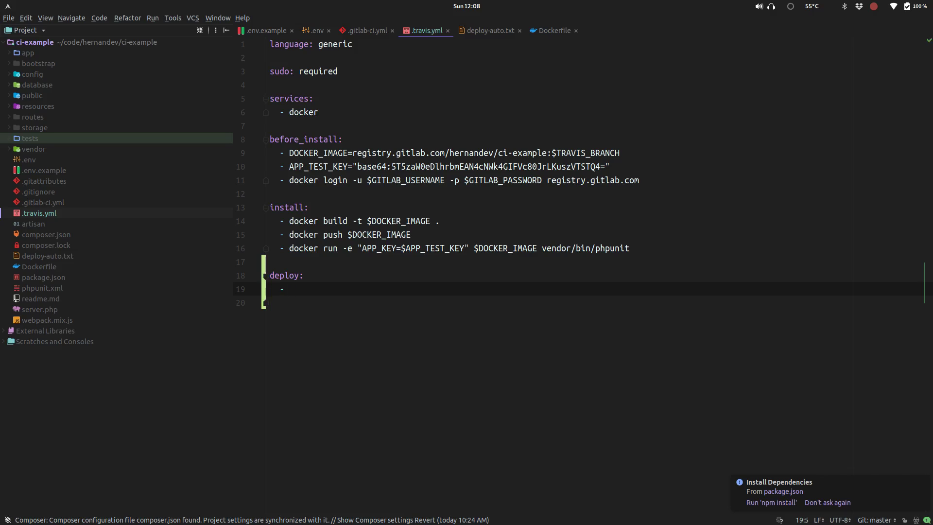
text(produ)
key(BackSpace)
key(BackSpace)
key(BackSpace)
key(BackSpace)
key(BackSpace)
key(BackSpace)
key(BackSpace)
text(provider: script)
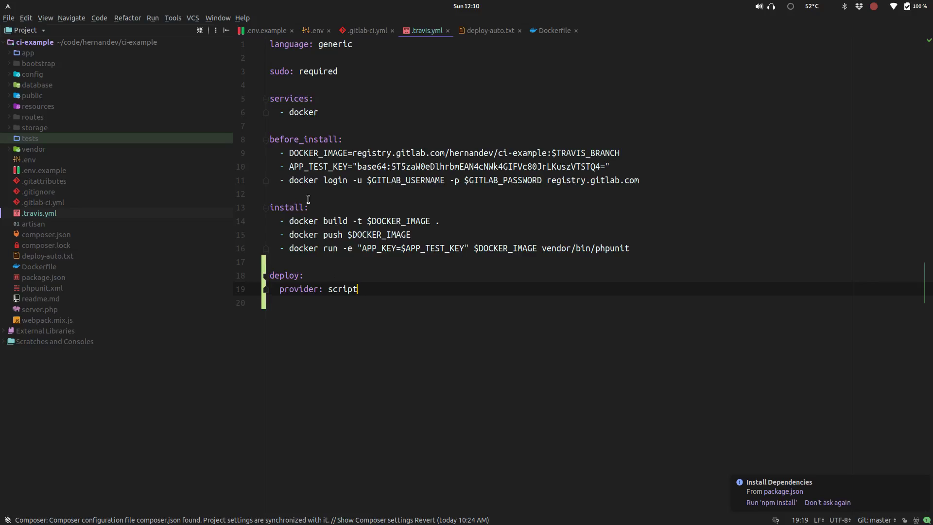
Insert a 'before_deploy:' key on a new line above the deploy section
drag(270, 140, 304, 140)
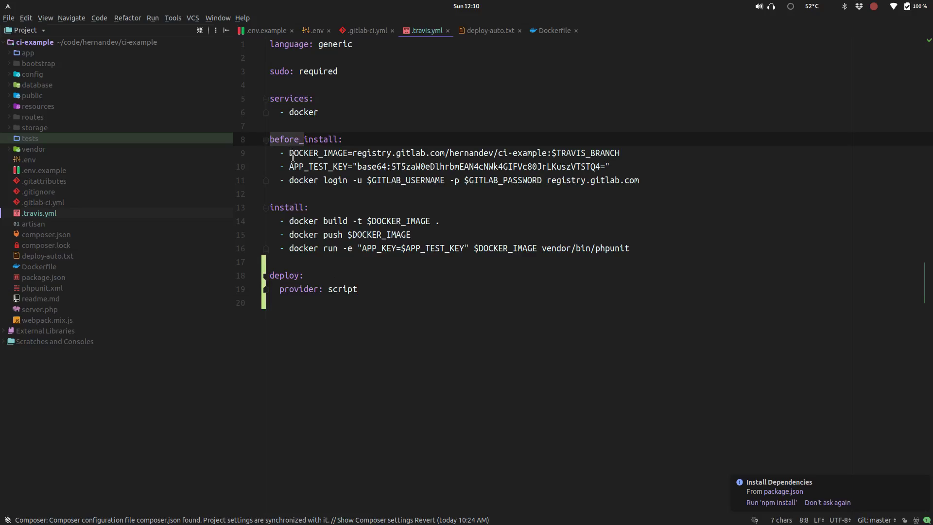
key(Down)
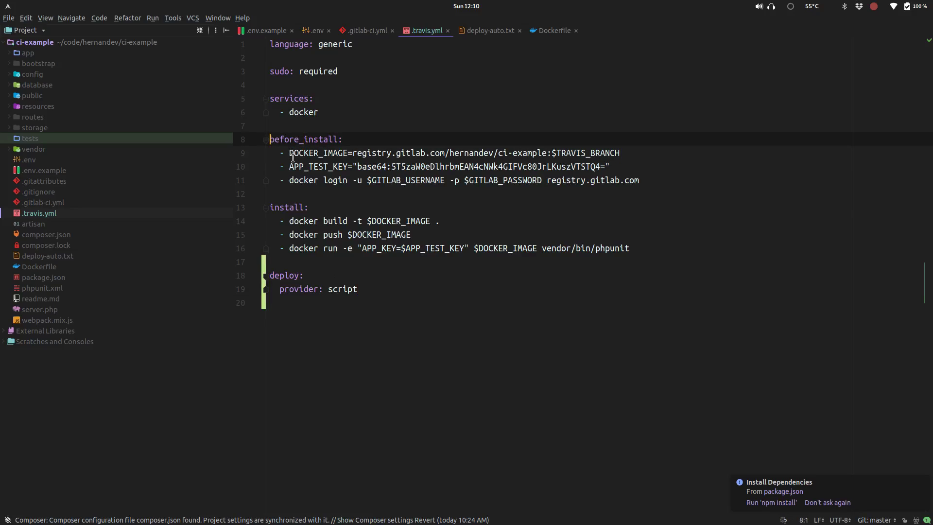
click(288, 207)
click(285, 140)
click(295, 261)
key(Return)
text(before_)
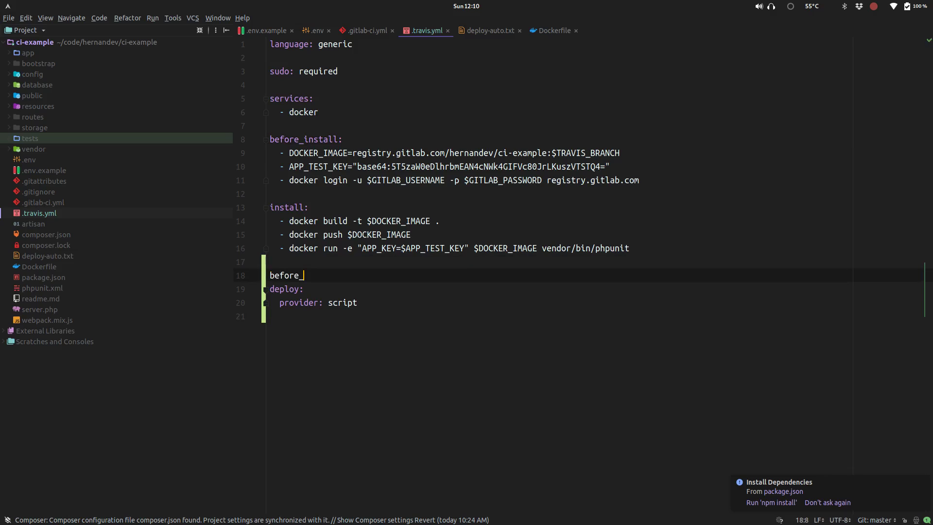
text(deploy:)
key(Return)
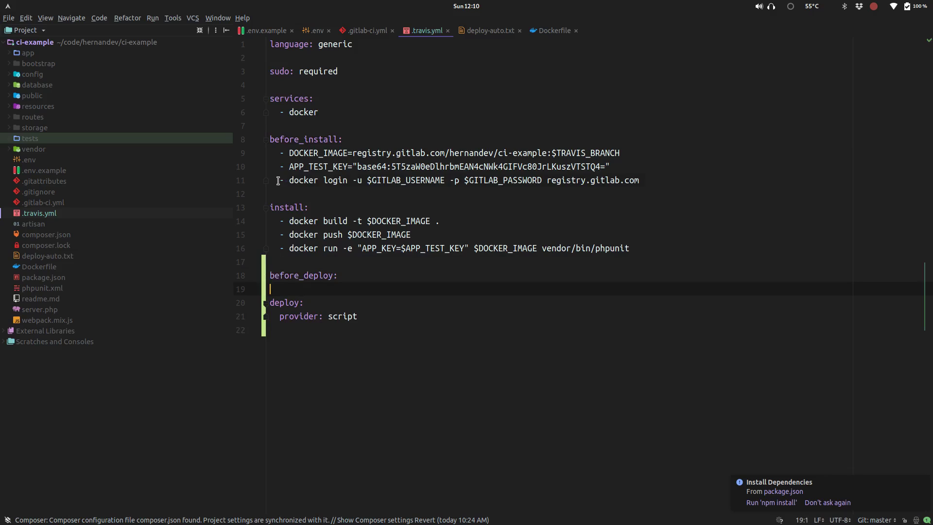
Copy the GitLab docker login line from before_install into before_deploy and indent it
drag(279, 180, 662, 175)
key(ctrl+c)
click(307, 288)
key(ctrl+v)
key(Home)
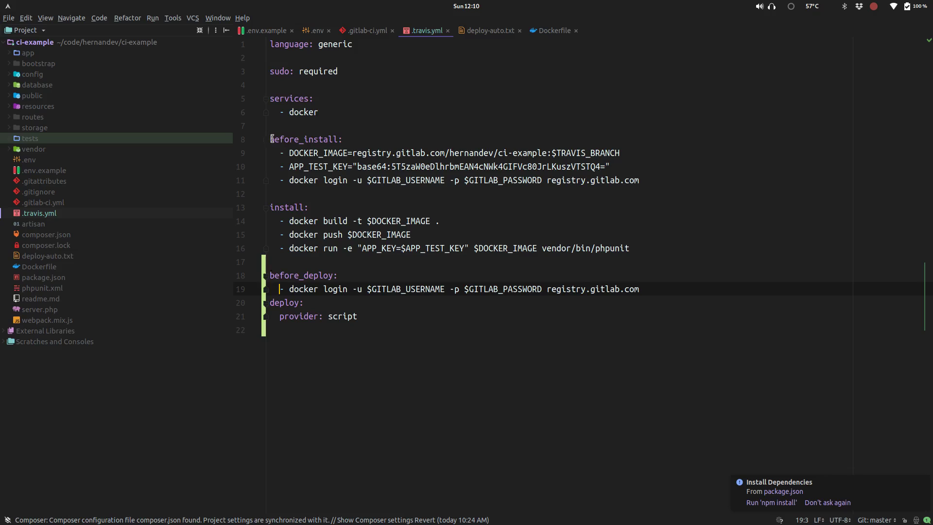
click(656, 288)
key(Return)
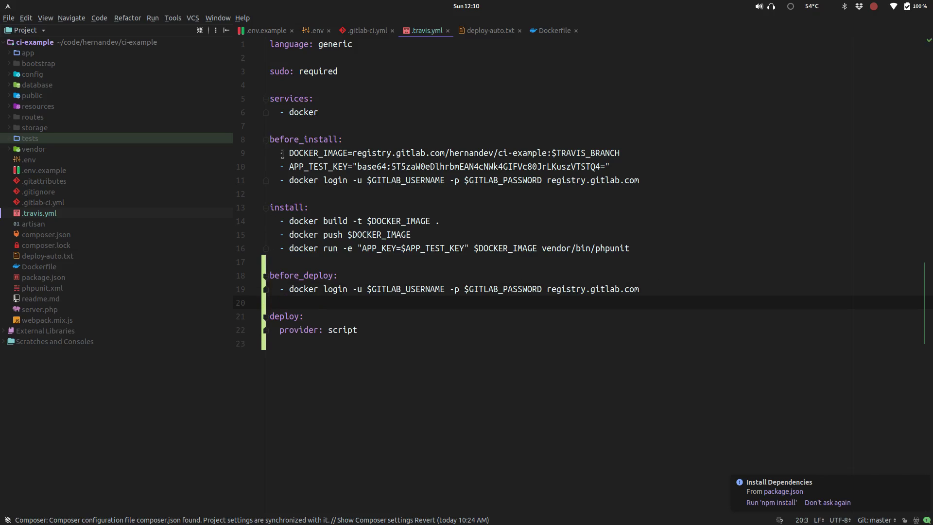
drag(280, 153, 673, 153)
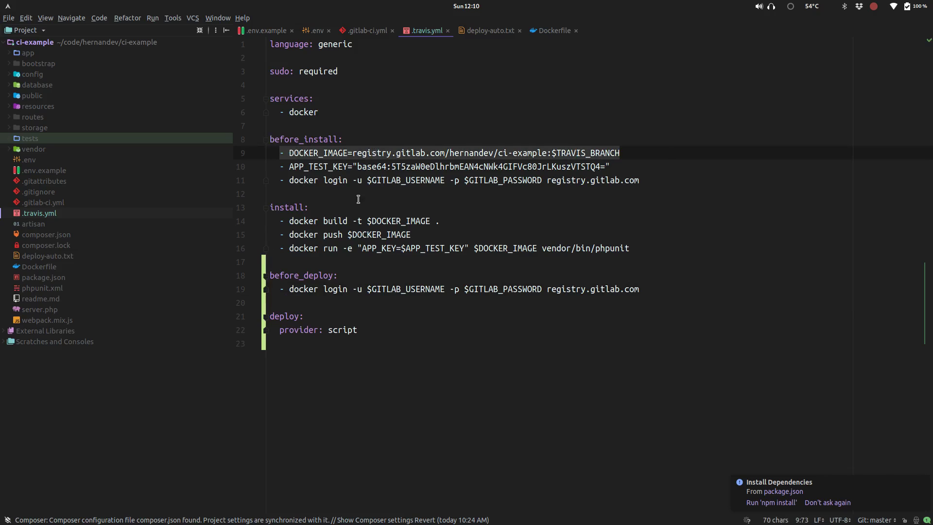
click(473, 153)
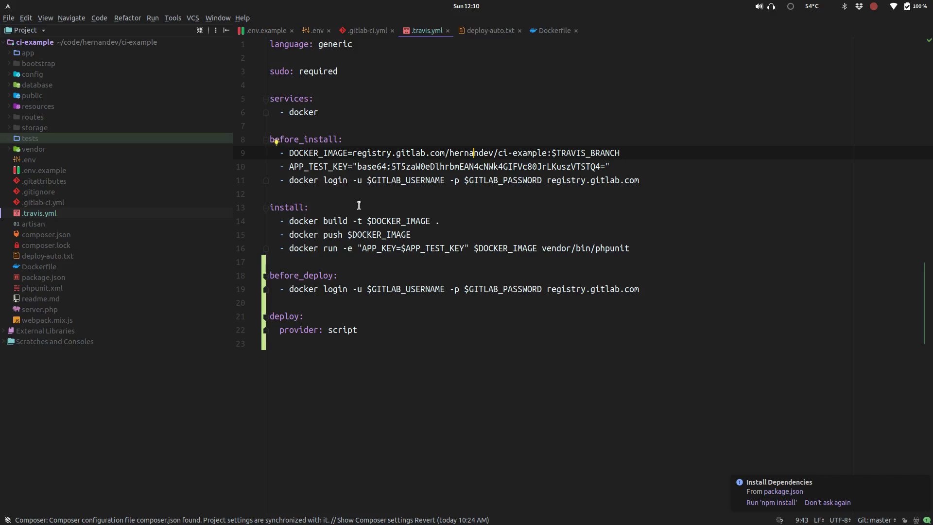
drag(352, 153, 548, 152)
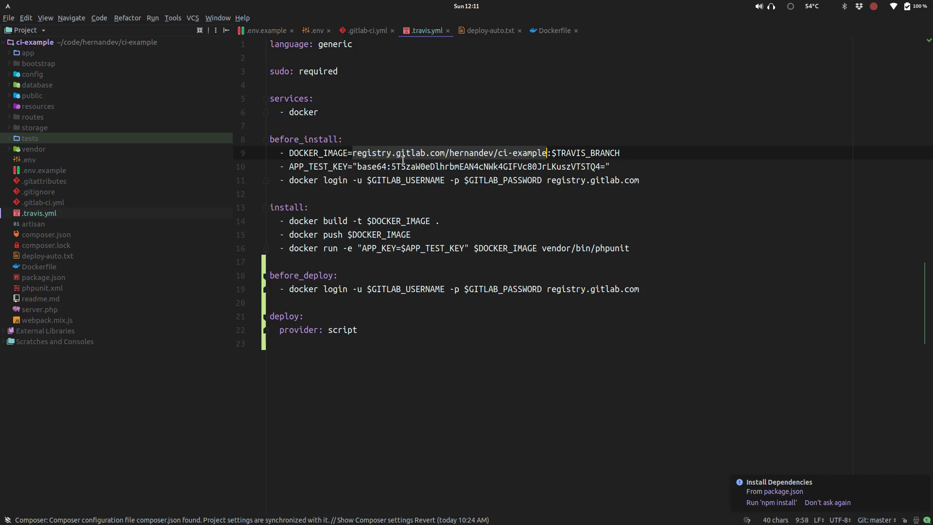
key(alt+Tab)
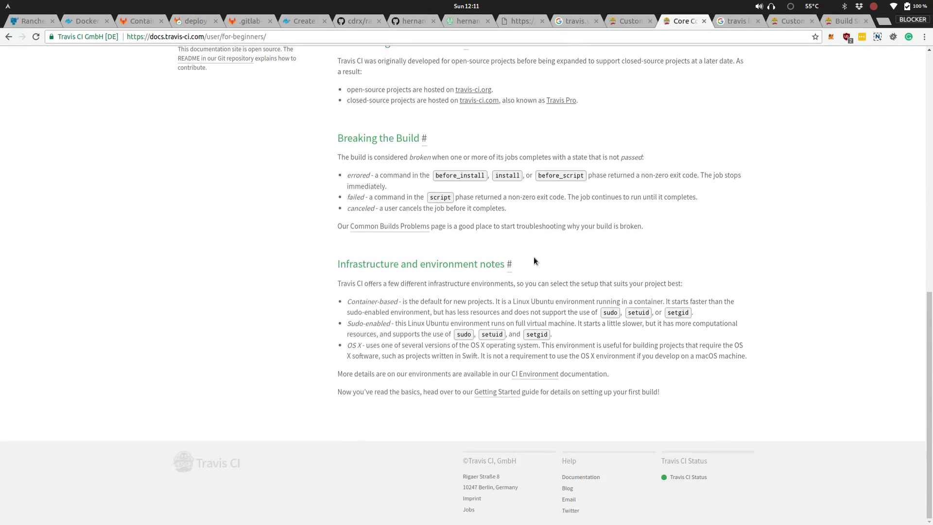
Leave the docs tabs and open the ci-example repository's Travis settings
click(789, 22)
key(ctrl+Tab)
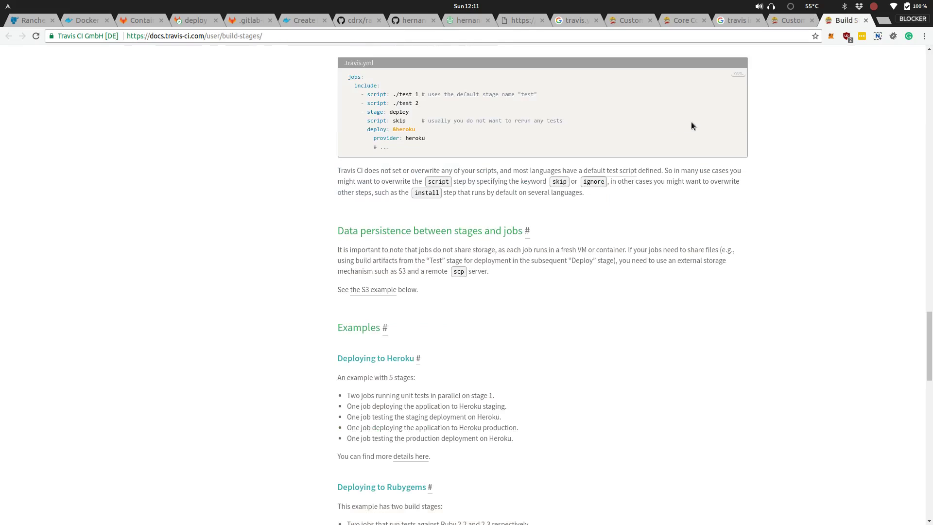
click(633, 27)
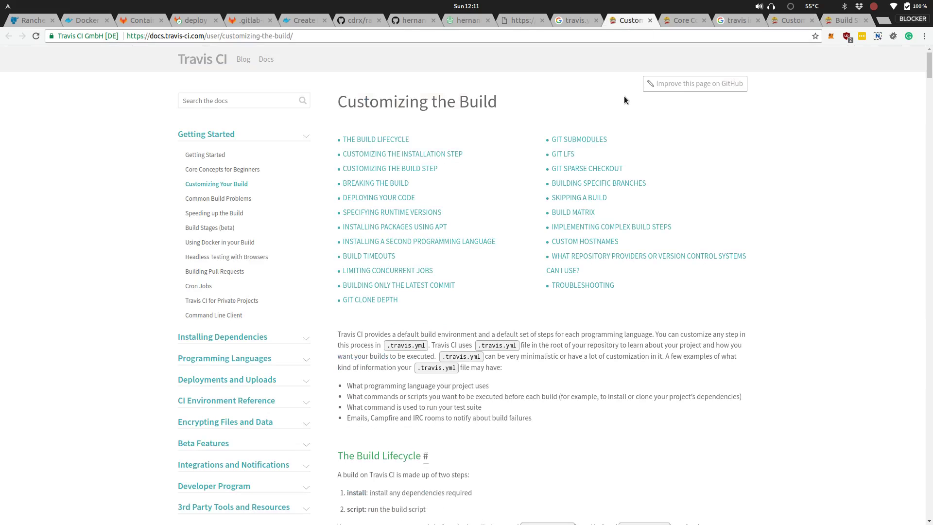
key(ctrl+Tab)
key(ctrl+Tab)
key(ctrl+Tab)
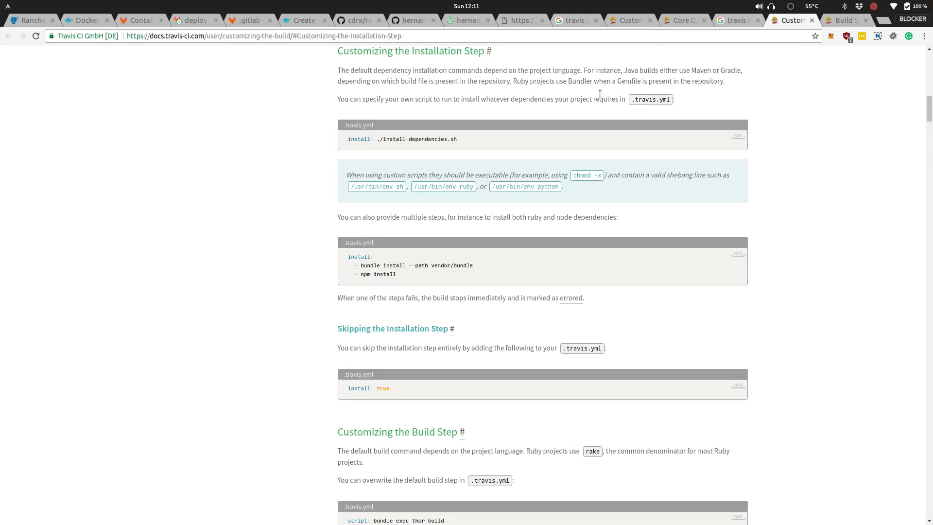
click(558, 21)
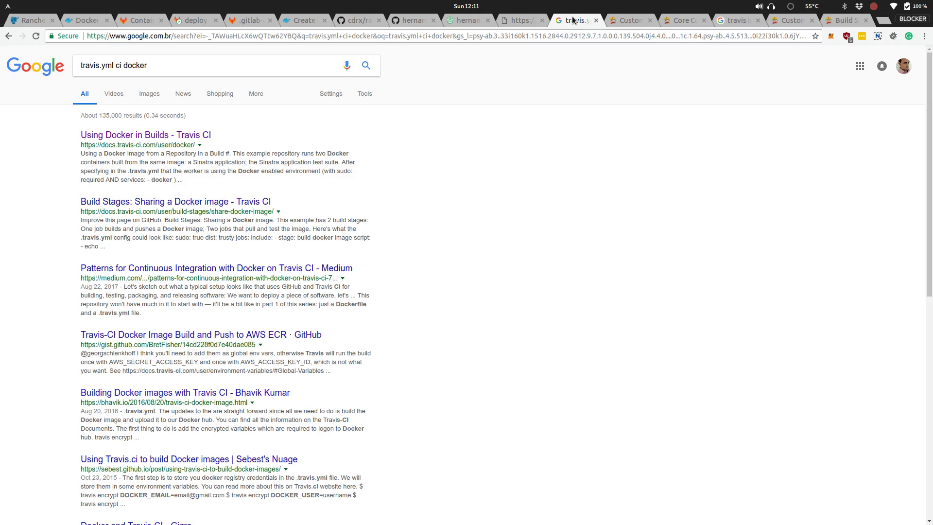
key(ctrl+Tab)
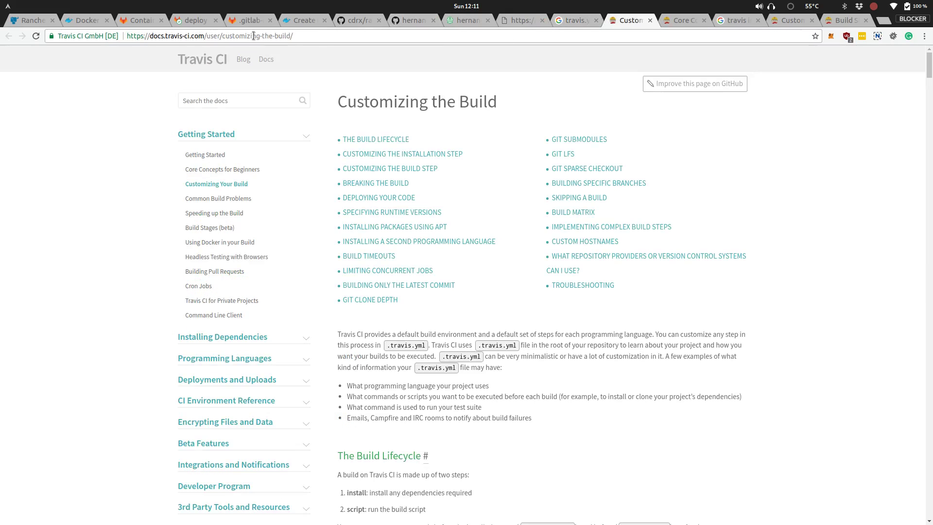
click(466, 20)
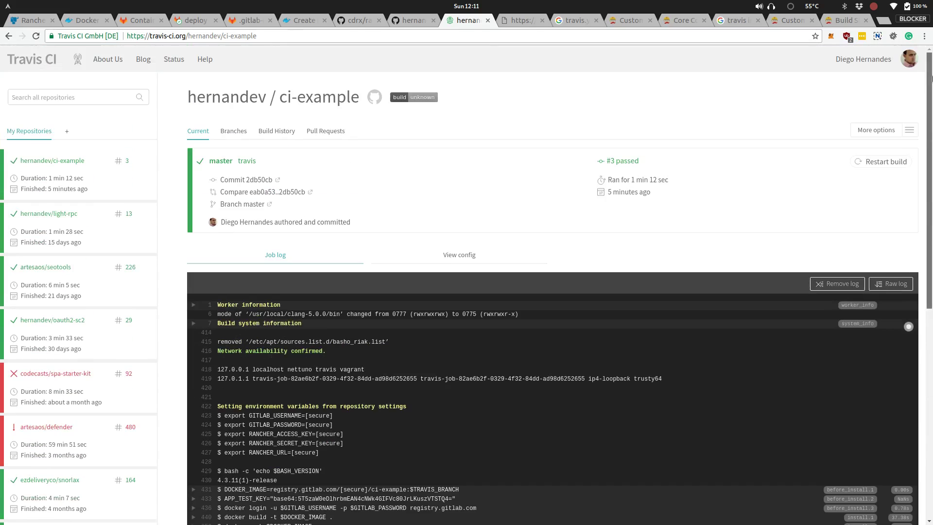
click(908, 130)
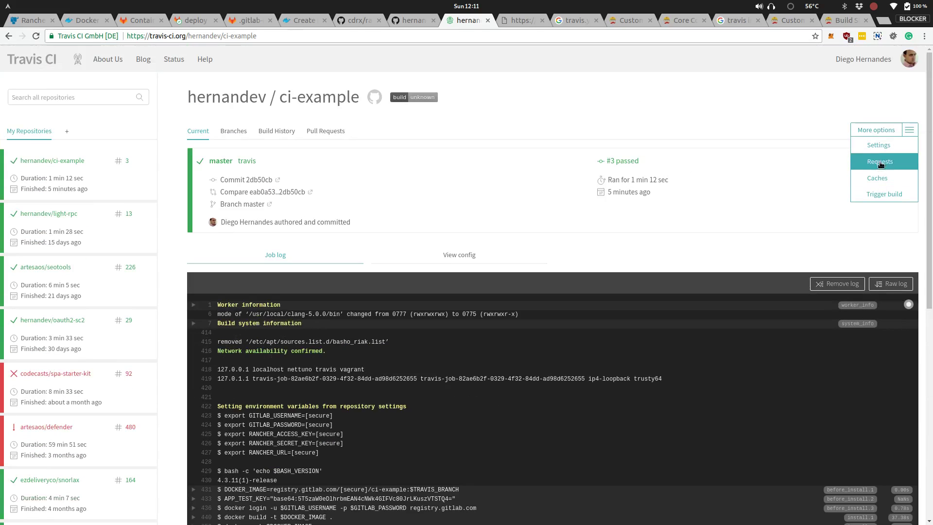
click(882, 145)
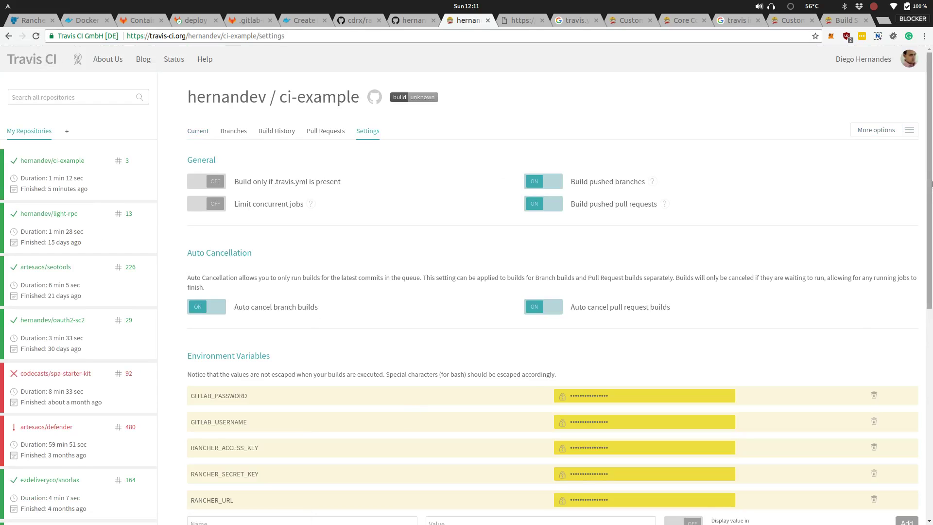
Add a DOCKER_REPO environment variable holding the ci-example GitLab registry address
scroll(340, 364, down, 5)
click(247, 300)
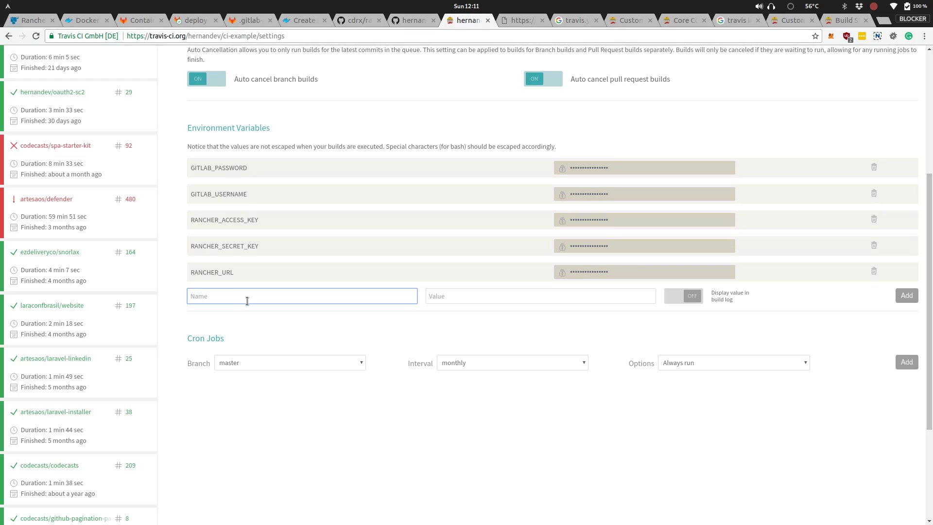
text(DOCKER_IMAGE)
key(Tab)
key(ctrl+v)
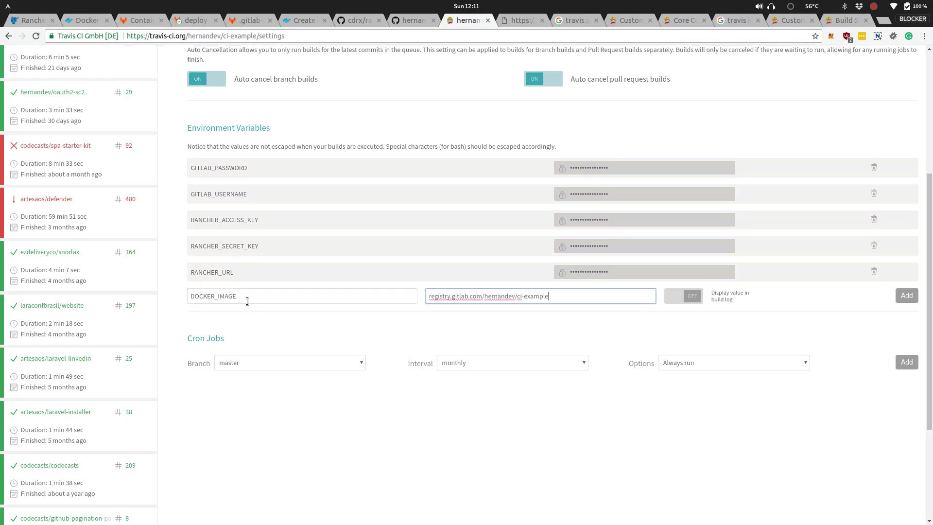
drag(429, 298, 582, 302)
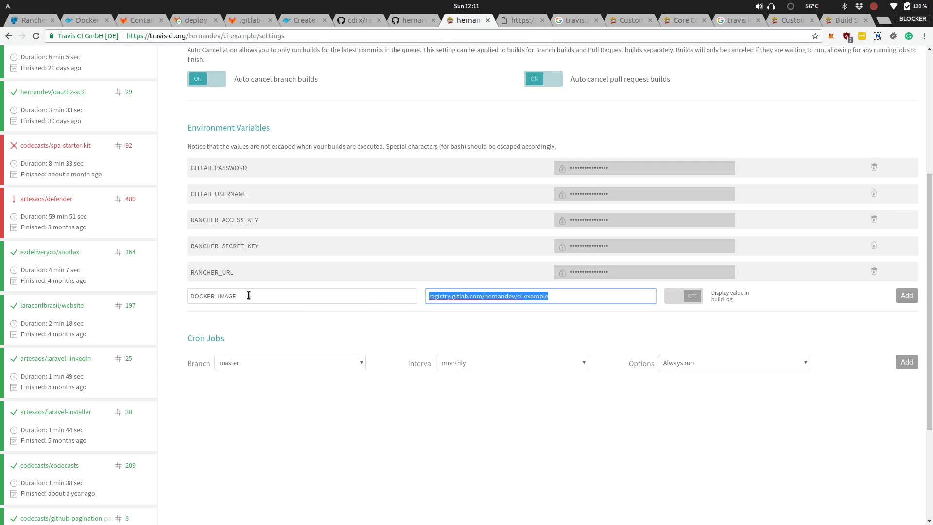
drag(217, 297, 324, 300)
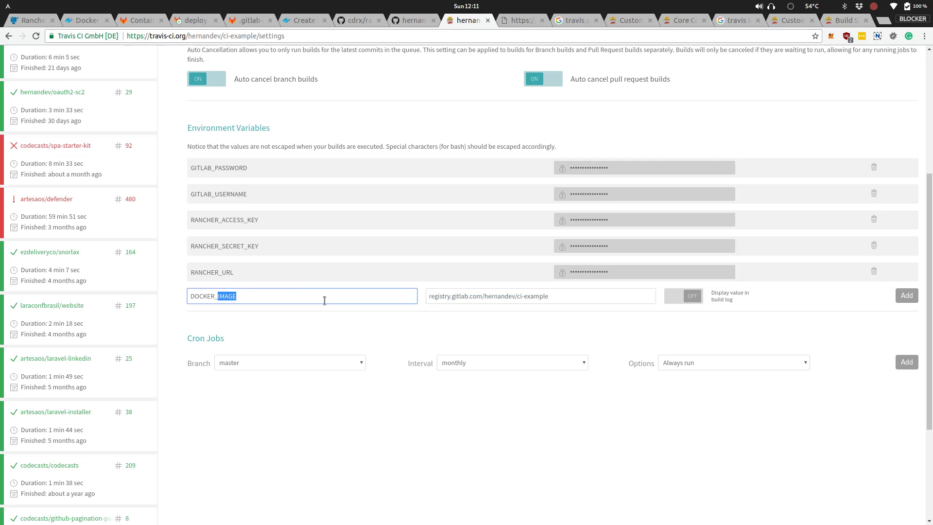
text(REPO)
drag(560, 292, 429, 298)
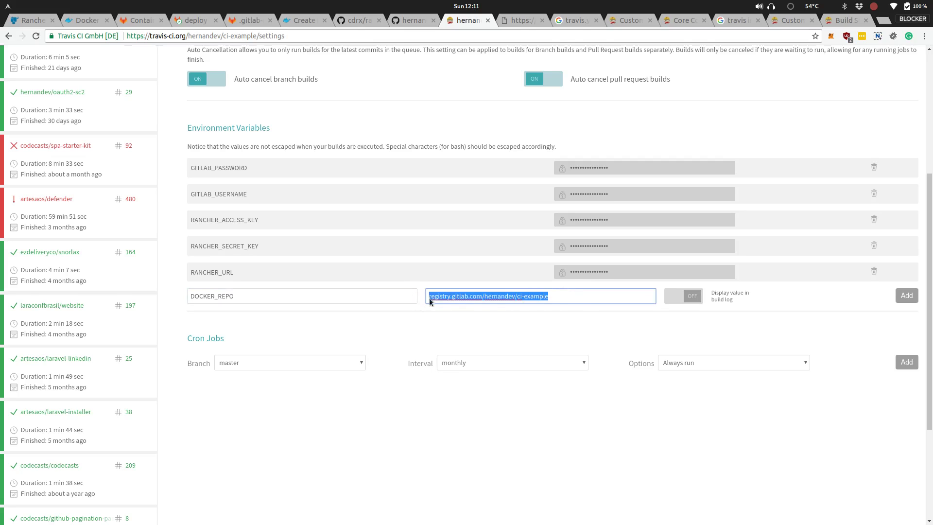
click(575, 297)
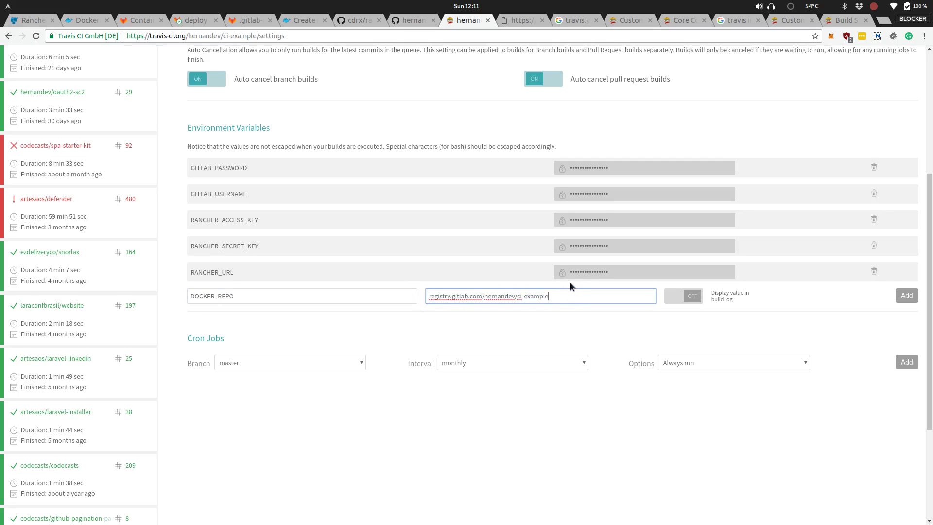
click(906, 295)
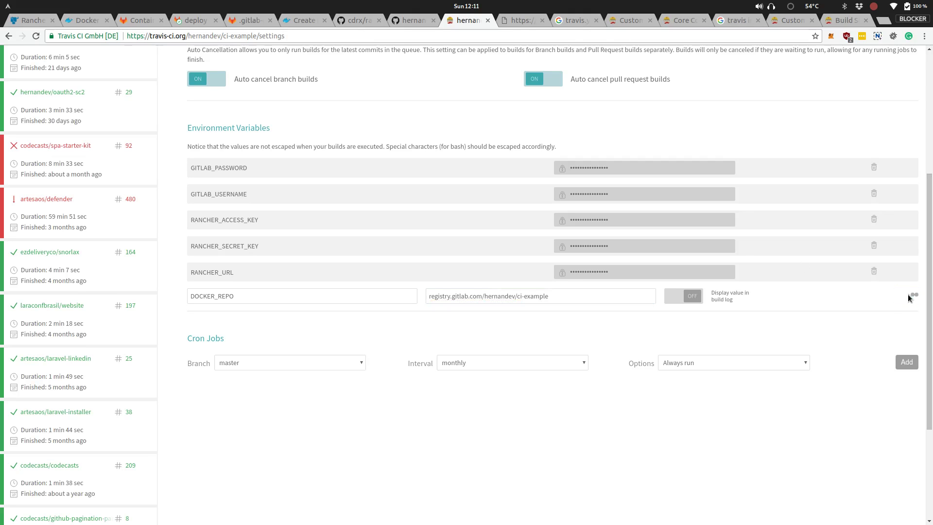
key(alt+Tab)
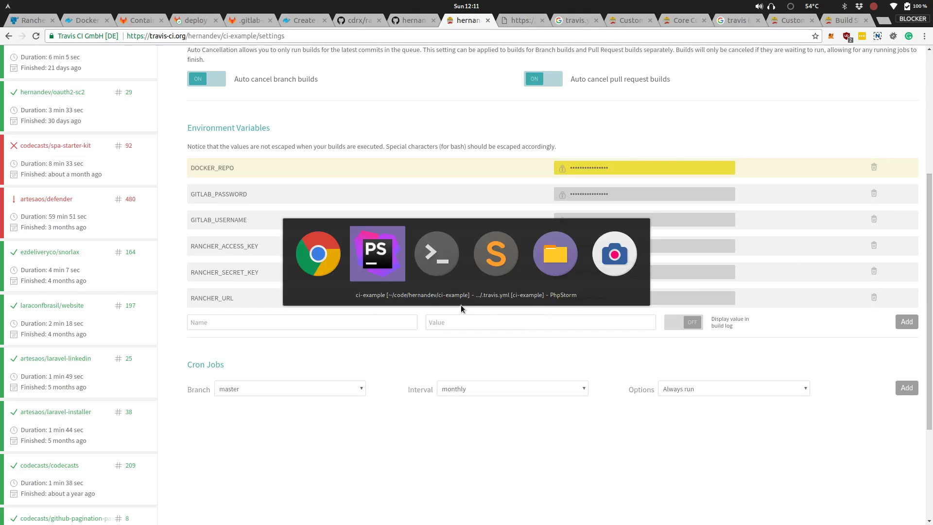
key(alt+shift+Tab)
Change the build step's image tag from $DOCKER_IMAGE to $DOCKER_REPO:$TRAVIS_BRANCH
key(alt+Tab)
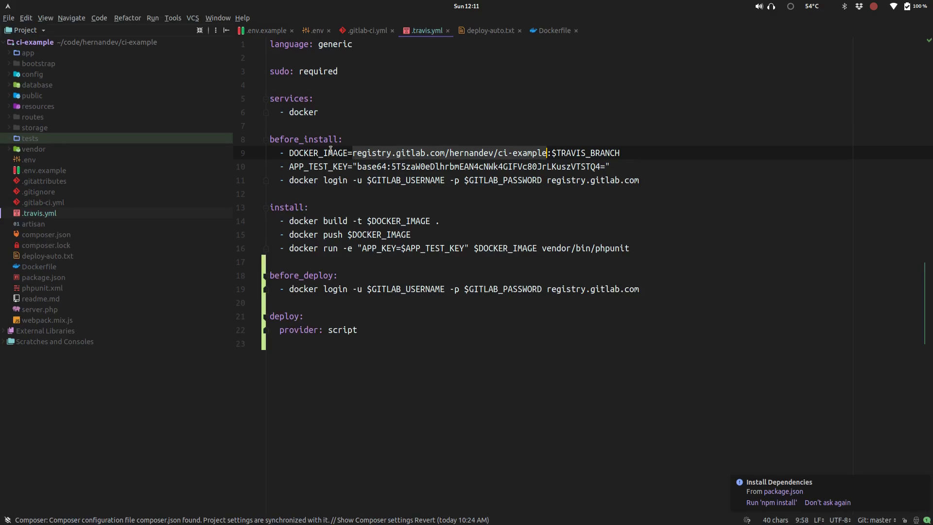
drag(352, 152, 544, 152)
click(368, 219)
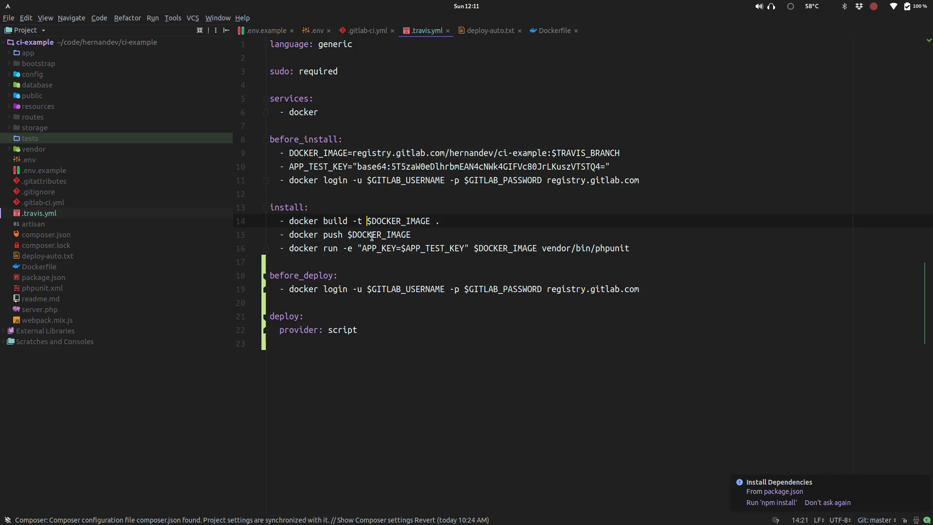
click(409, 221)
key(Left)
text(REPO:)
text($TRAVIS_BRANCH)
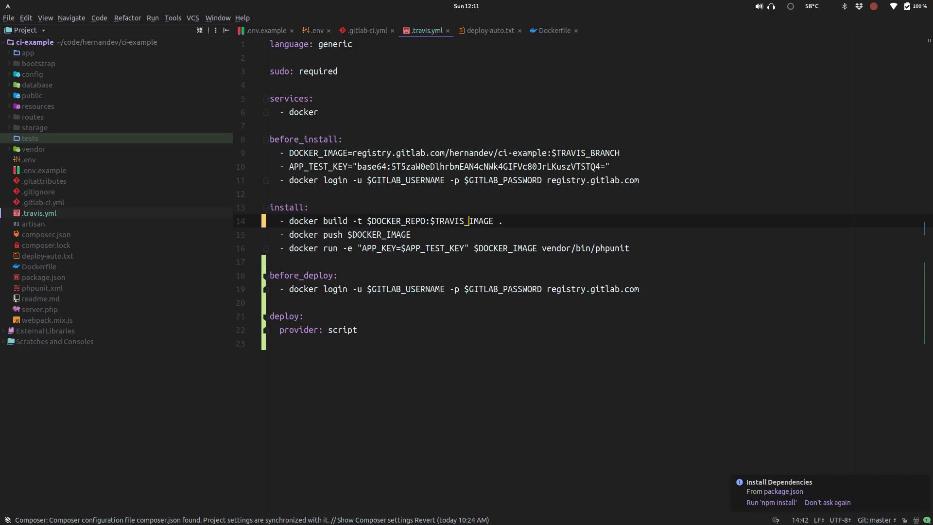
key(shift+Right)
key(shift+Right)
key(shift+Right)
key(shift+Right)
key(shift+Right)
key(Delete)
Use $DOCKER_REPO:$TRAVIS_BRANCH in the push step and the phpunit run command too
drag(366, 221, 498, 221)
key(ctrl+c)
drag(346, 234, 412, 235)
key(ctrl+v)
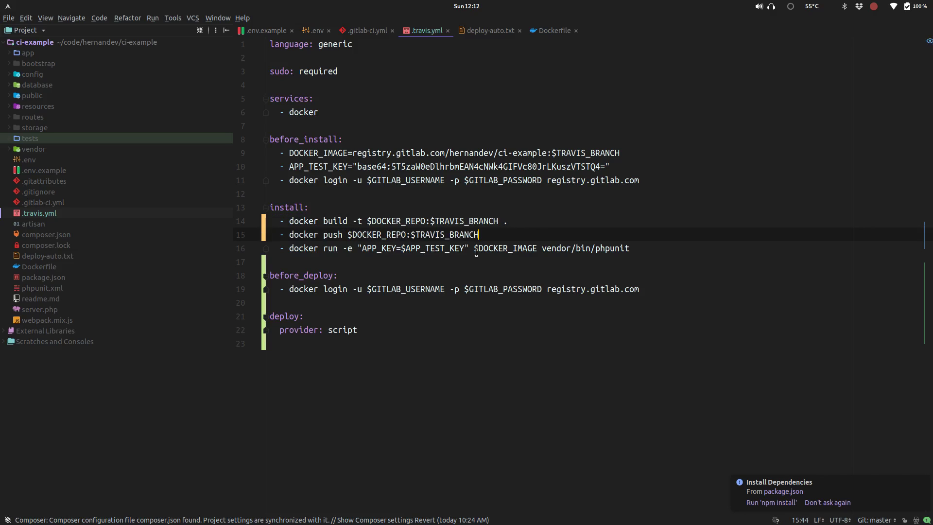
drag(475, 248, 536, 248)
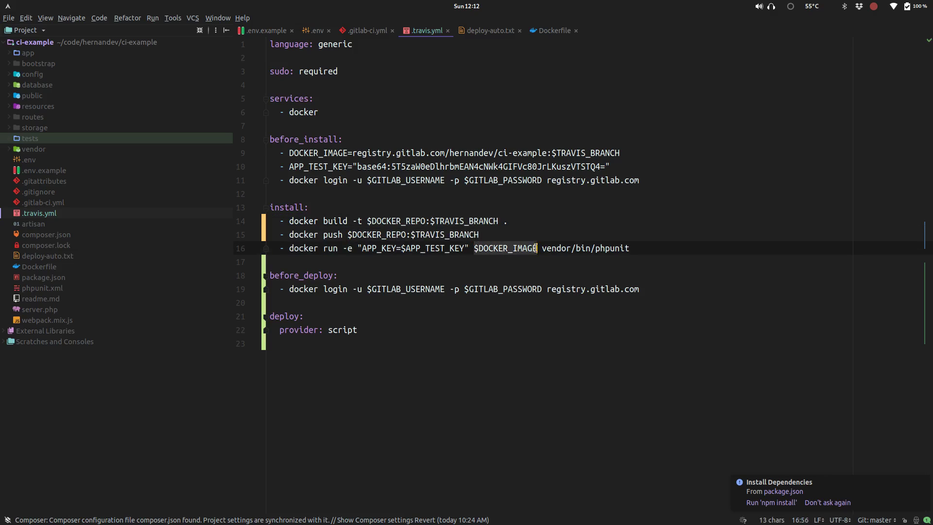
key(ctrl+v)
Delete the DOCKER_IMAGE definition line and select the APP_TEST_KEY base64 value
drag(274, 153, 644, 148)
key(BackSpace)
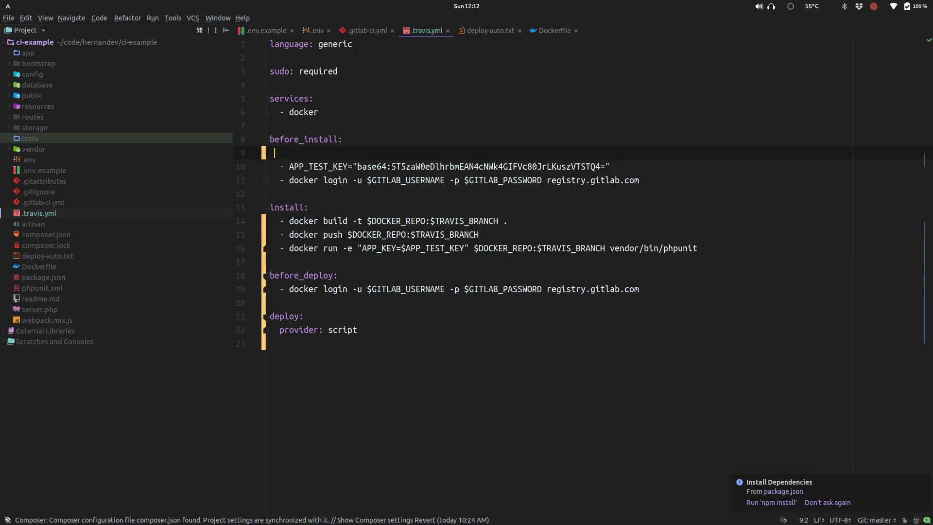
key(BackSpace)
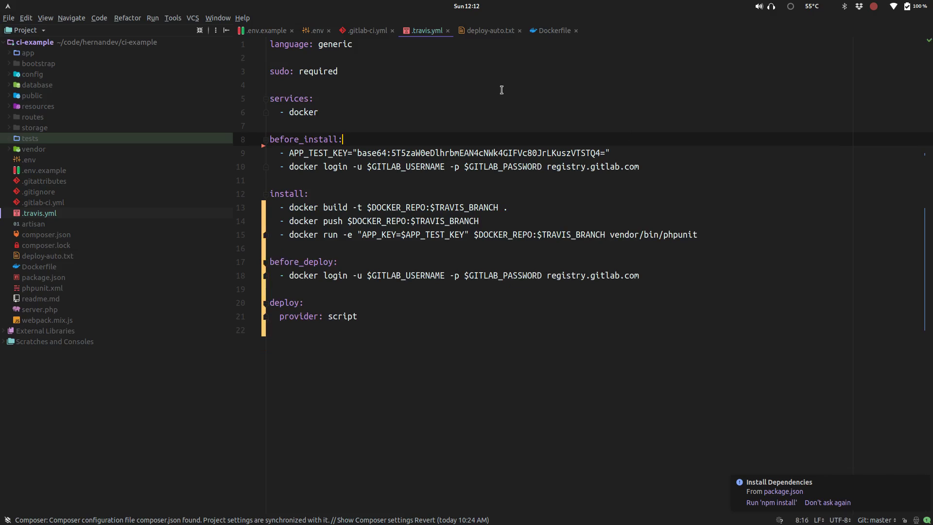
drag(358, 153, 604, 155)
Add an APP_TEST_KEY variable whose value is the pasted base64 test key
key(alt+Tab)
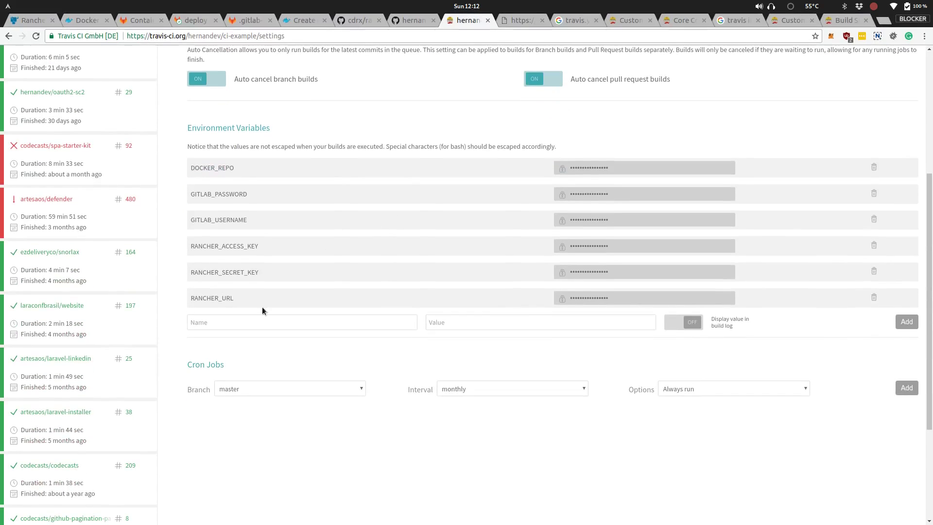
click(228, 325)
key(ctrl+v)
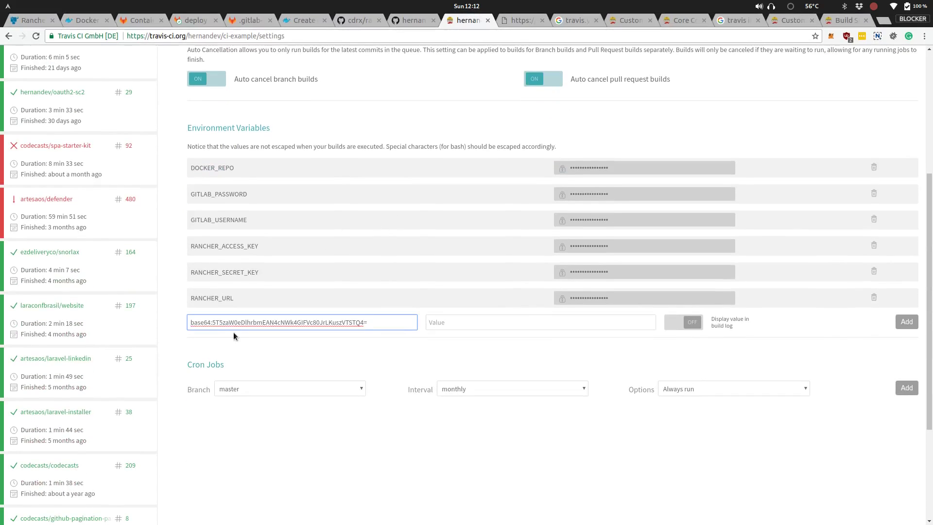
click(451, 325)
key(ctrl+v)
triple_click(303, 323)
text(A)
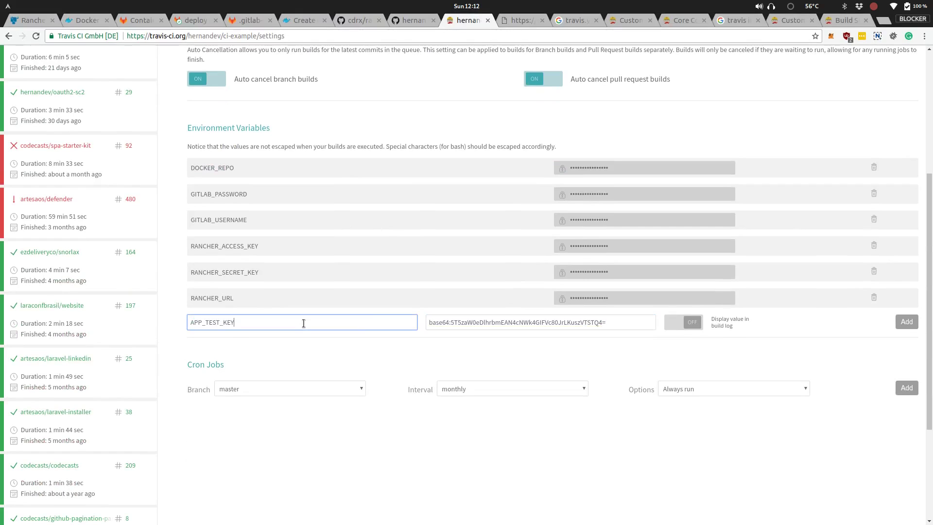
click(907, 322)
key(super+Down)
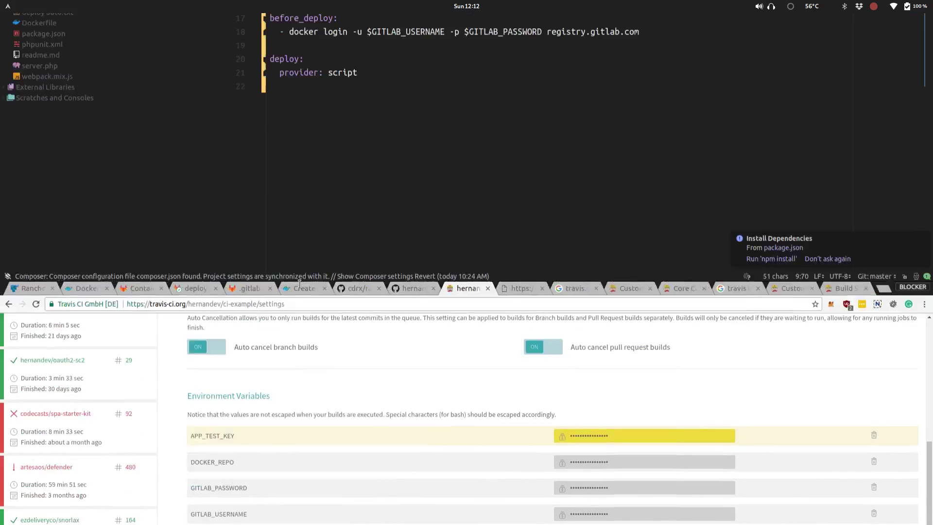
Delete the APP_TEST_KEY line, fix the docker login indent, and re-paste the before_deploy login
click(273, 152)
shift+click(281, 175)
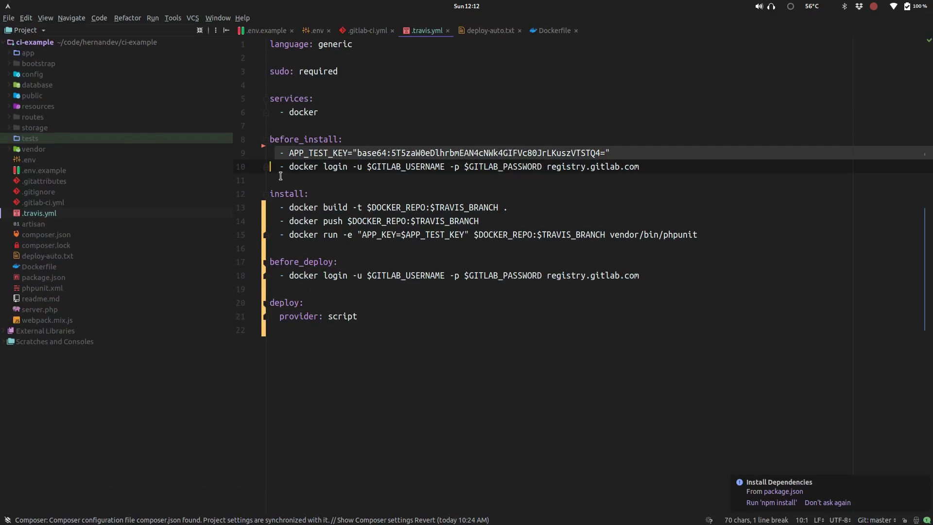
key(BackSpace)
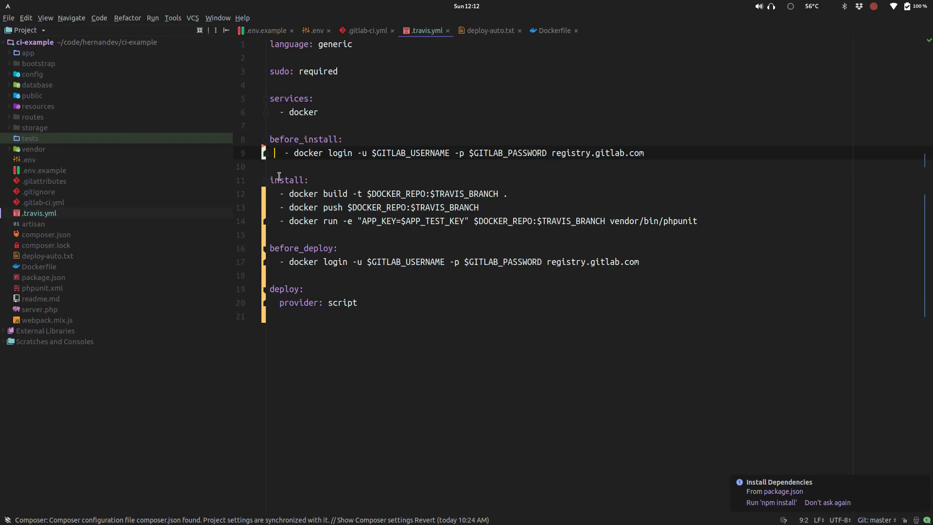
key(Delete)
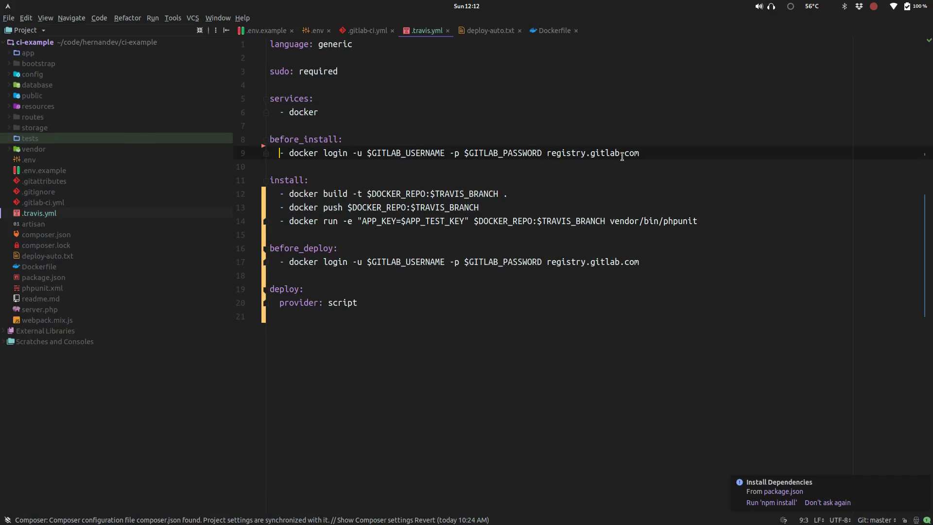
drag(649, 153, 277, 146)
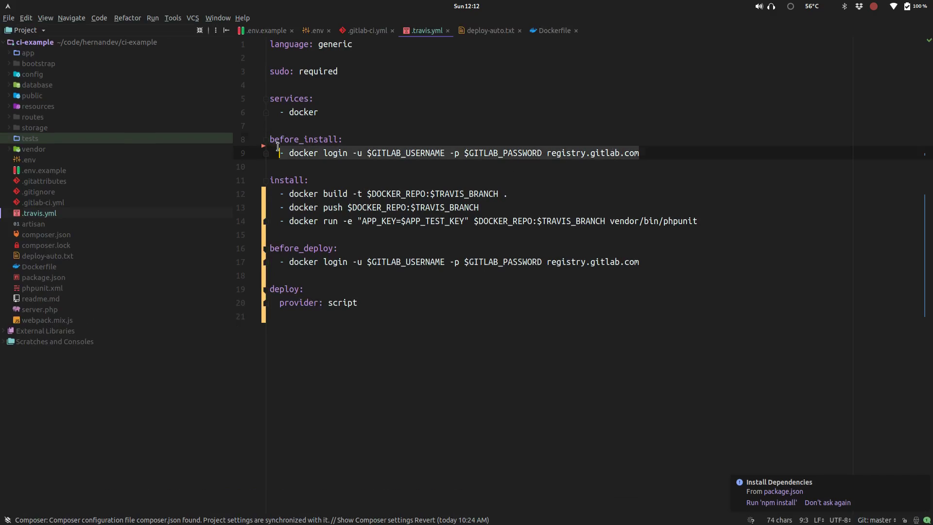
drag(281, 261, 639, 262)
key(ctrl+v)
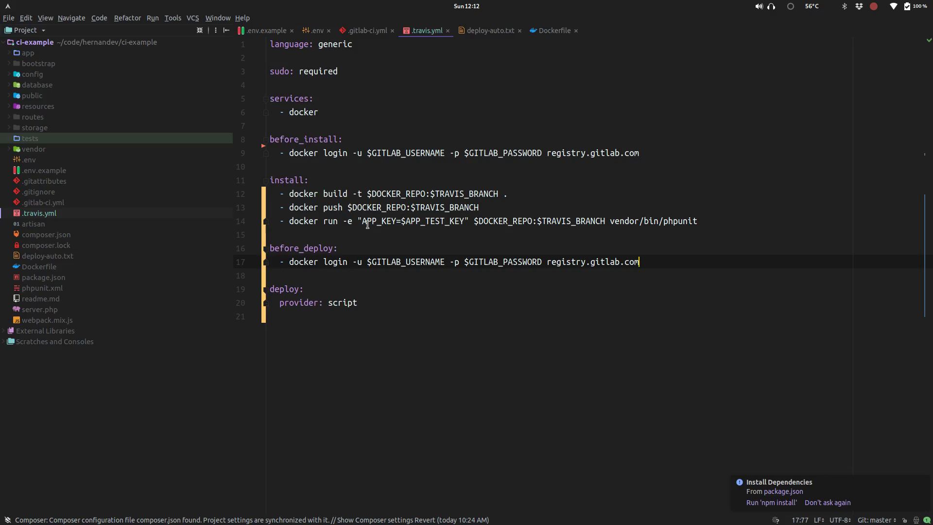
Add an 'on:' key on a new line directly below 'provider: script' in .travis.yml
click(280, 247)
drag(286, 261, 642, 258)
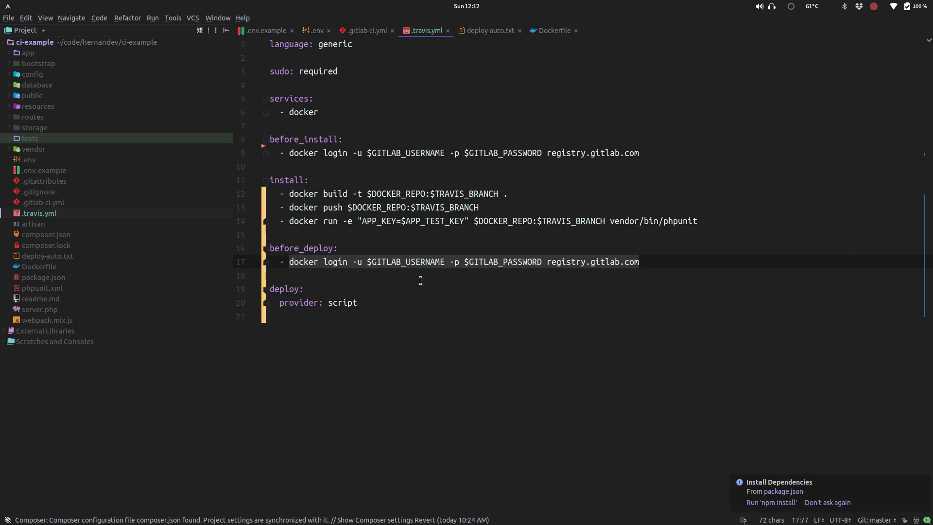
click(361, 270)
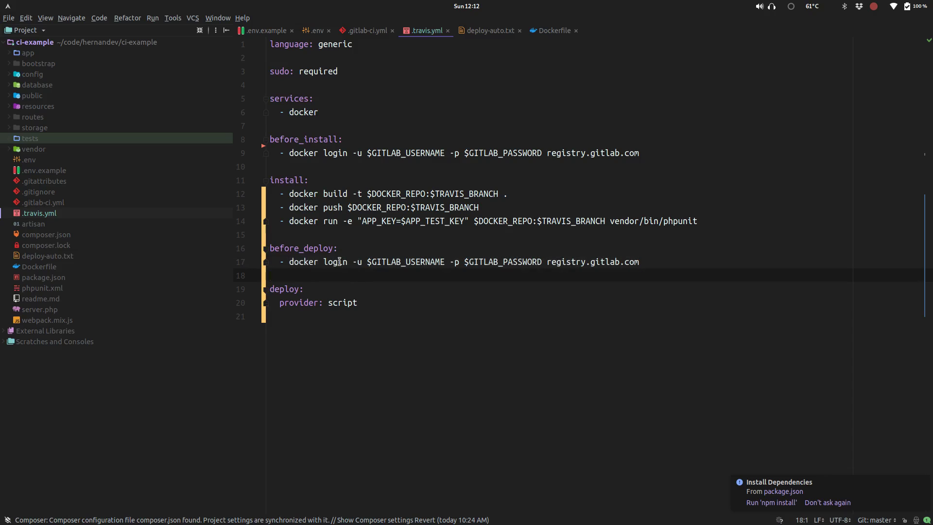
click(346, 261)
click(356, 303)
key(Return)
text(on:)
click(370, 32)
scroll(308, 329, down, 5)
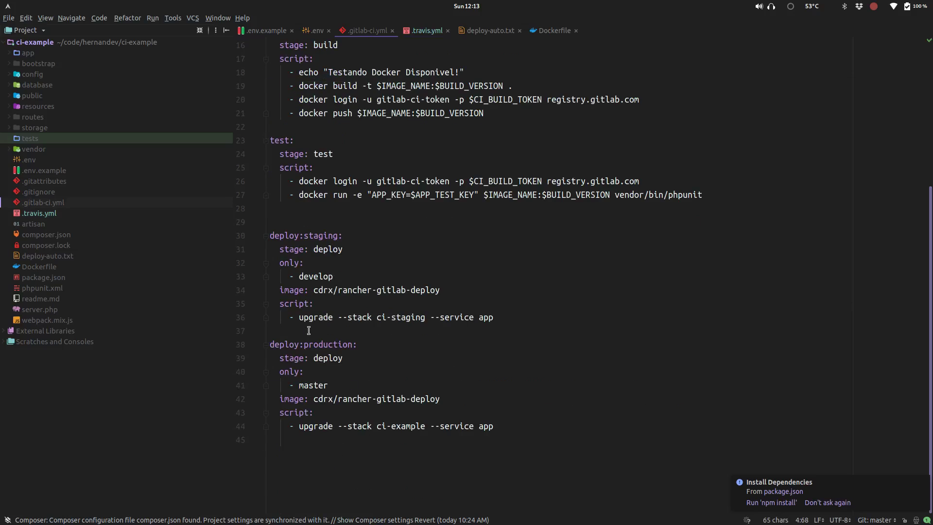
double_click(286, 372)
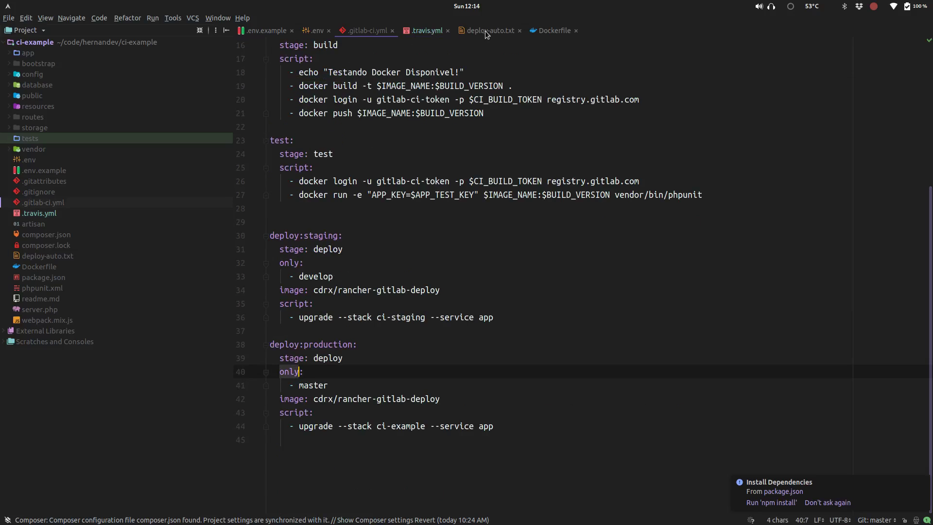
click(427, 30)
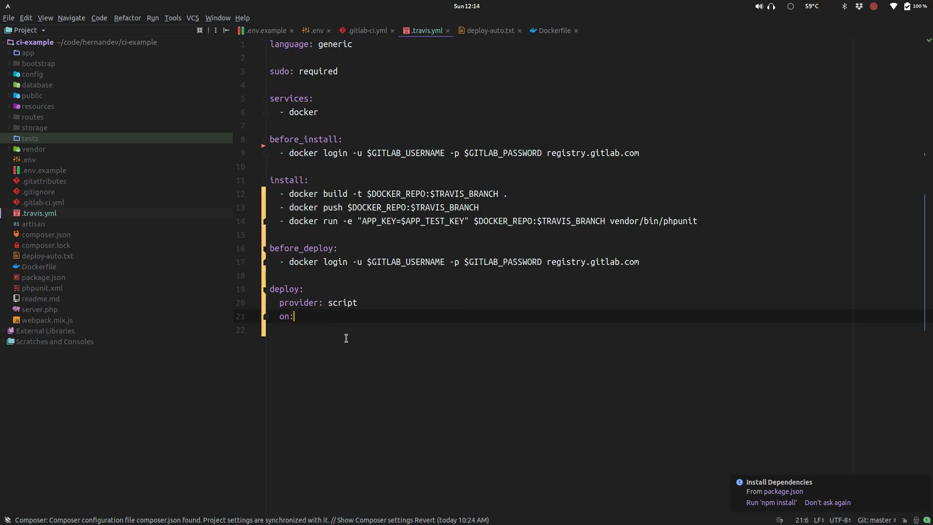
Nest 'tags: false' and 'branch: master' one indent level under the deploy on: key
key(Return)
key(Tab)
text(tags: false)
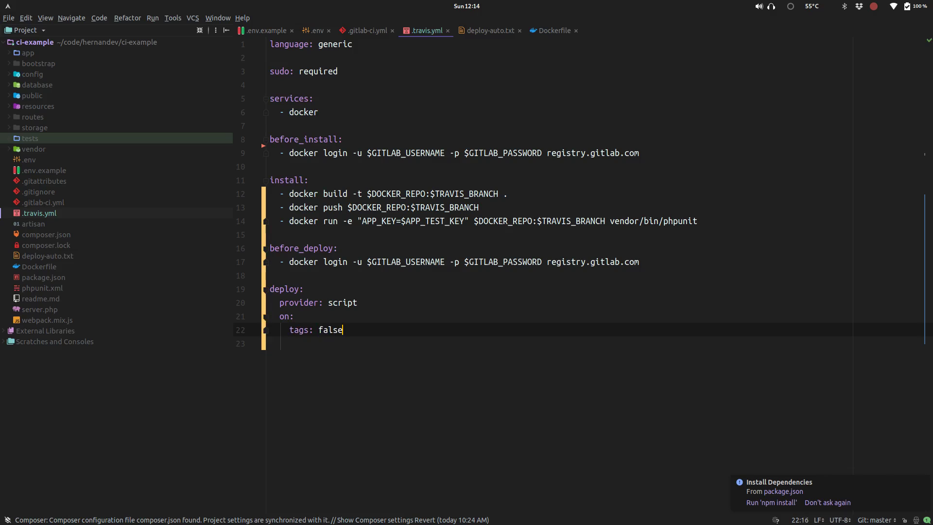
key(Return)
text(branch:)
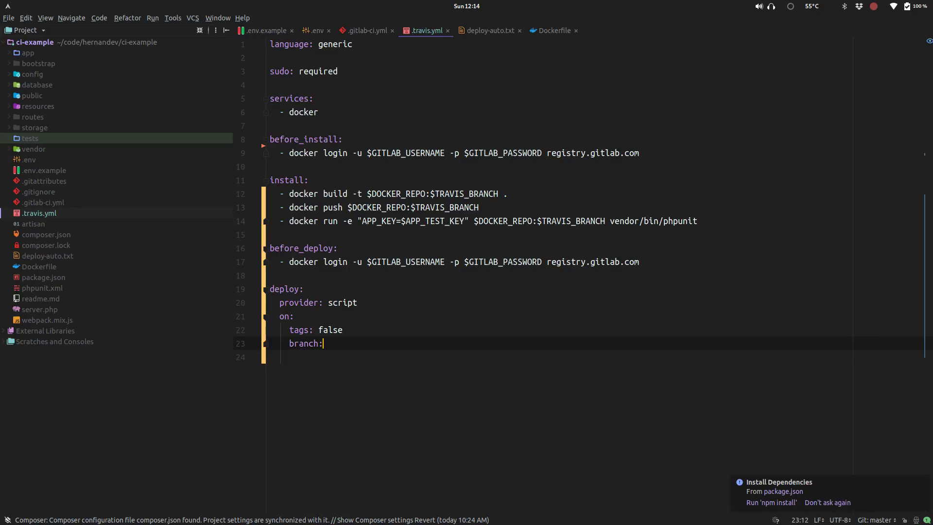
text( master)
drag(288, 343, 370, 343)
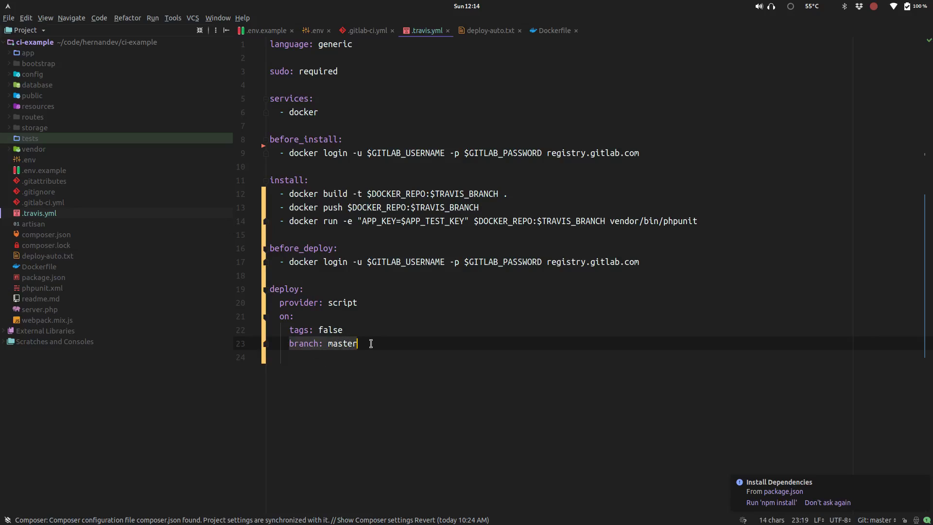
drag(288, 330, 358, 331)
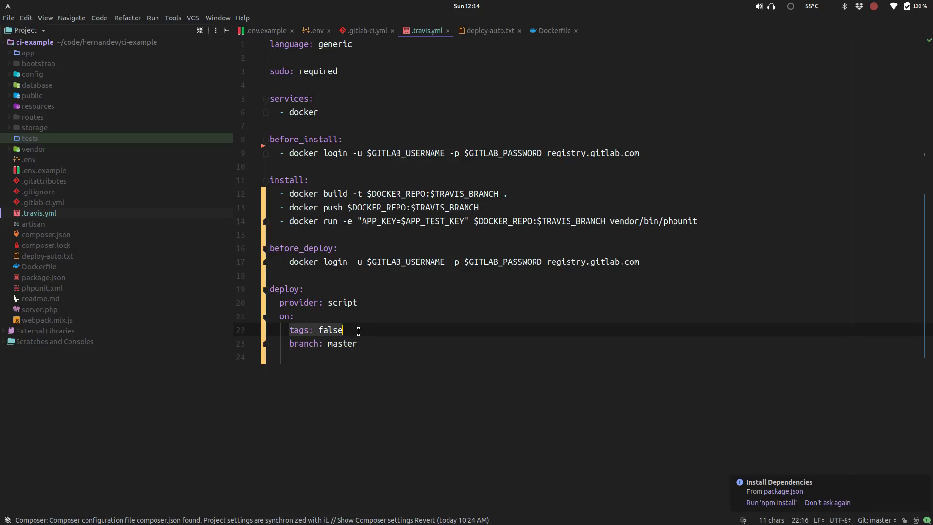
click(319, 330)
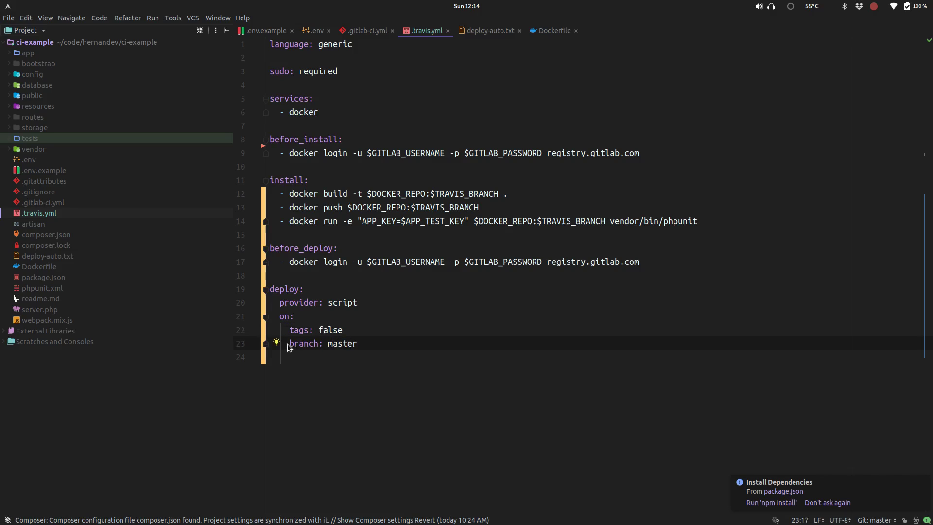
drag(289, 343, 346, 332)
Add a 'script:' key on line 24 after the branch condition, removing the extra blank line
click(368, 346)
key(Return)
double_click(335, 303)
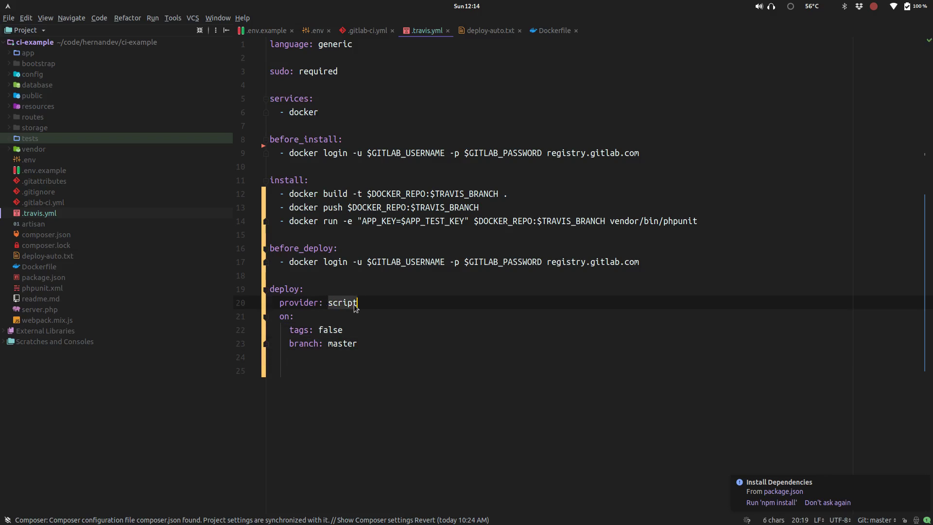
click(288, 354)
text(scri)
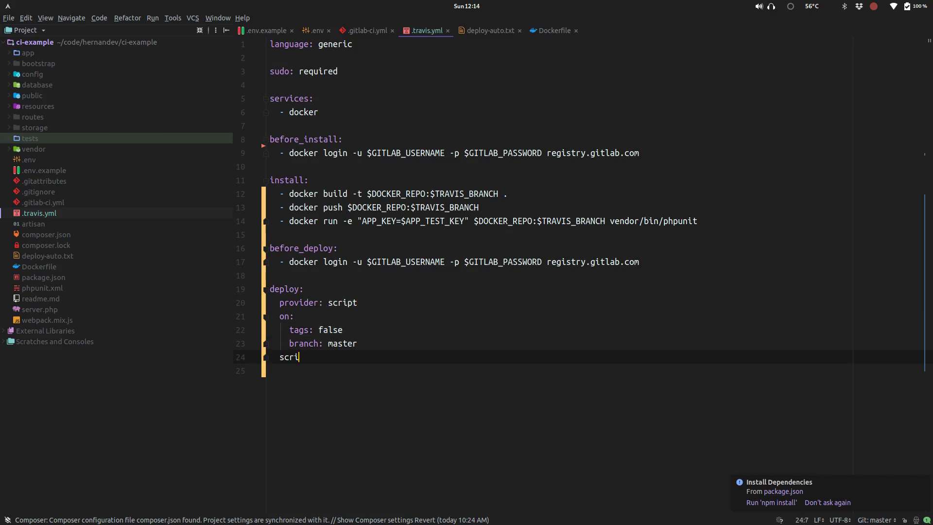
text(pt:)
key(Return)
key(BackSpace)
Copy cdrx/rancher-gitlab-deploy from .gitlab-ci.yml into the script: line, prefixed with 'docker run'
click(365, 30)
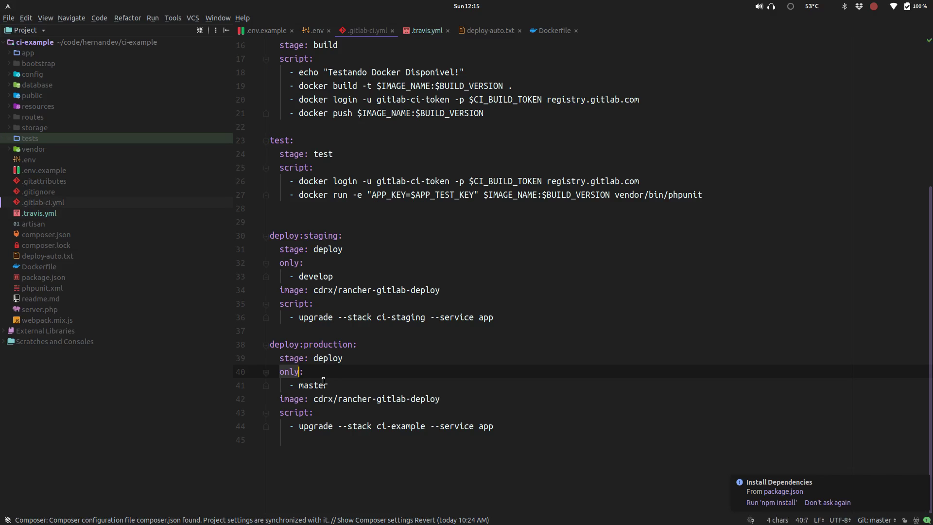
click(294, 346)
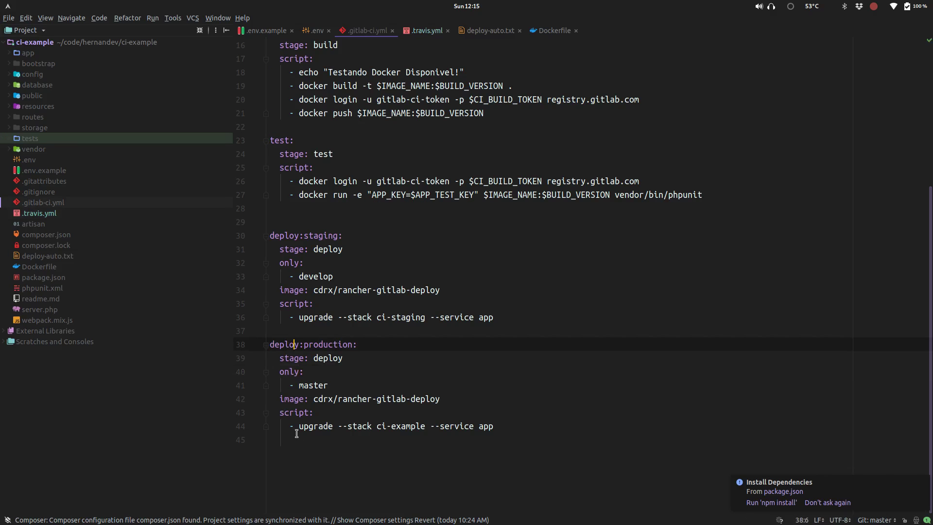
double_click(315, 360)
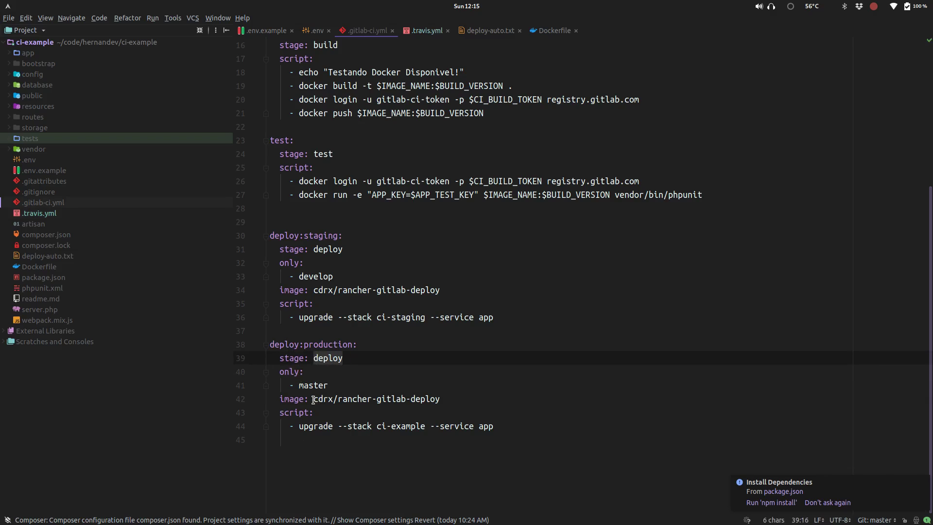
drag(313, 398, 441, 398)
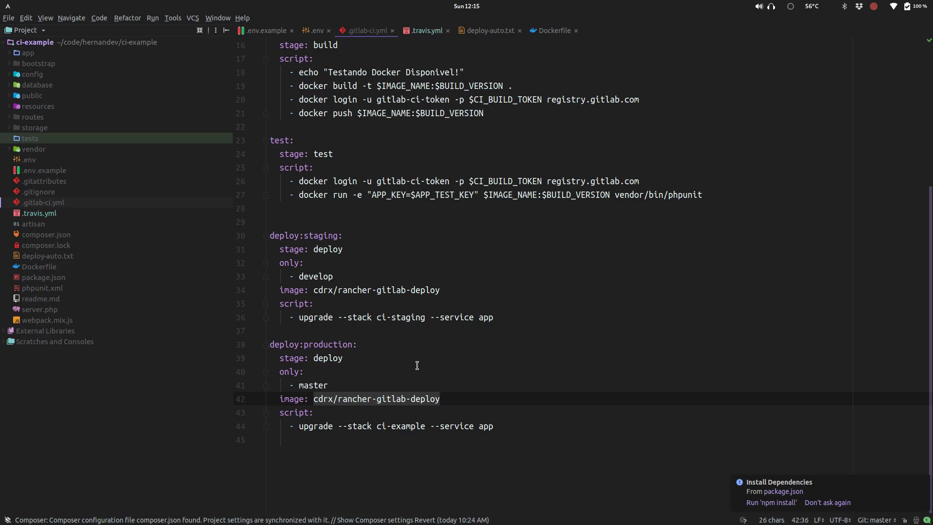
key(ctrl+c)
click(421, 32)
key(ctrl+v)
click(318, 357)
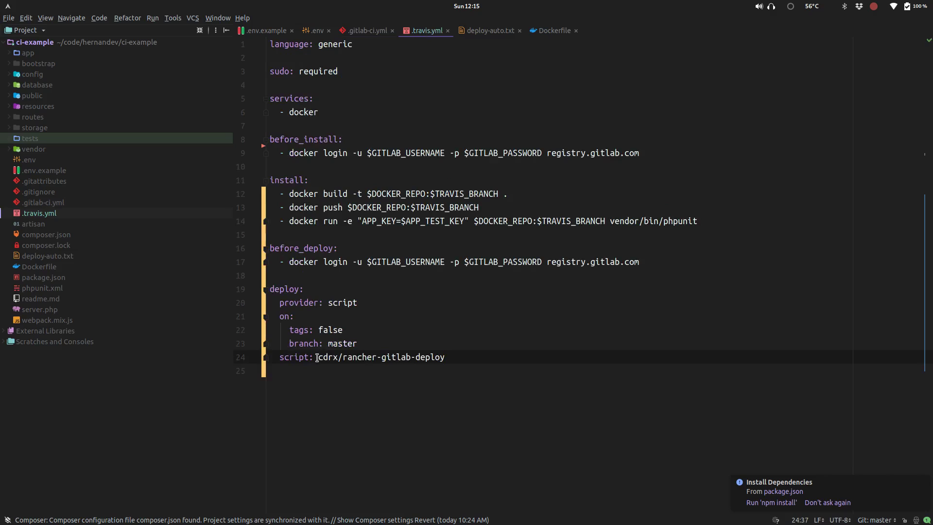
text(docker run)
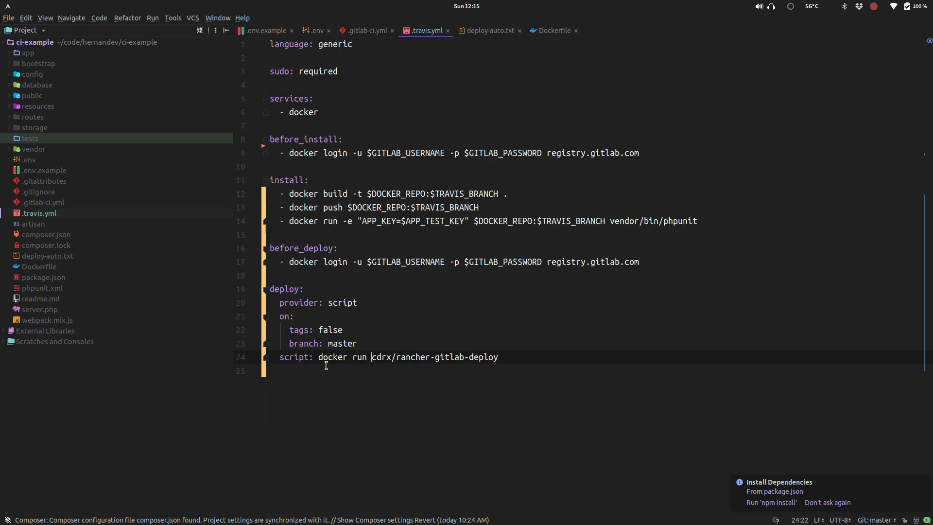
Append 'upgrade --stack ci-example --service app' from the GitLab production job to the script line
click(365, 31)
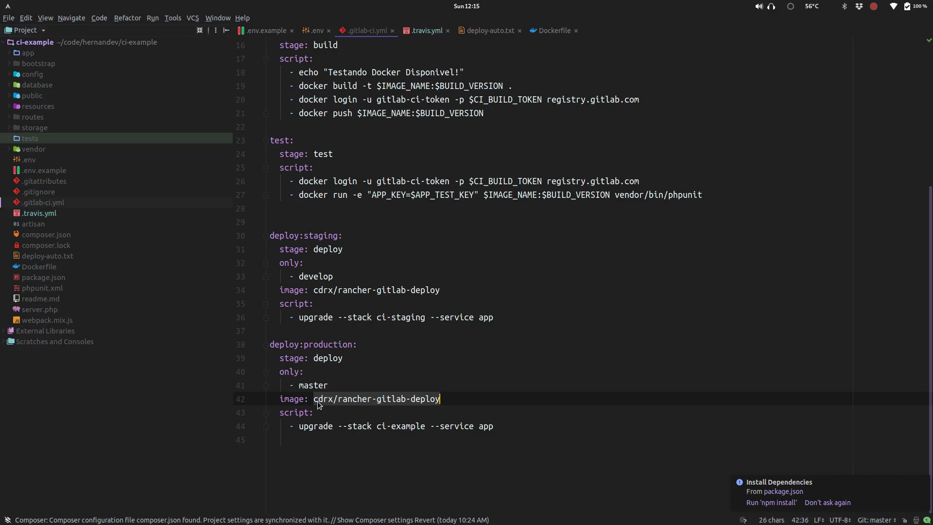
click(299, 430)
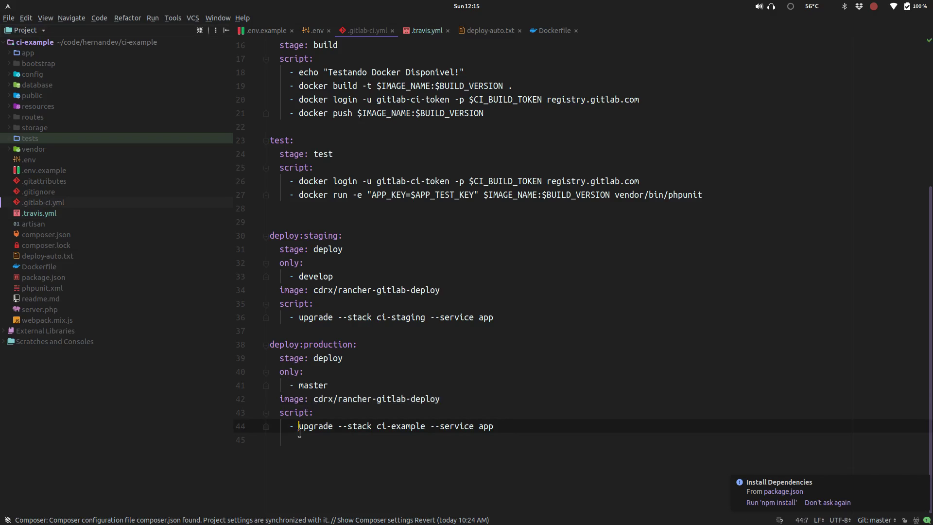
shift+click(507, 426)
click(430, 30)
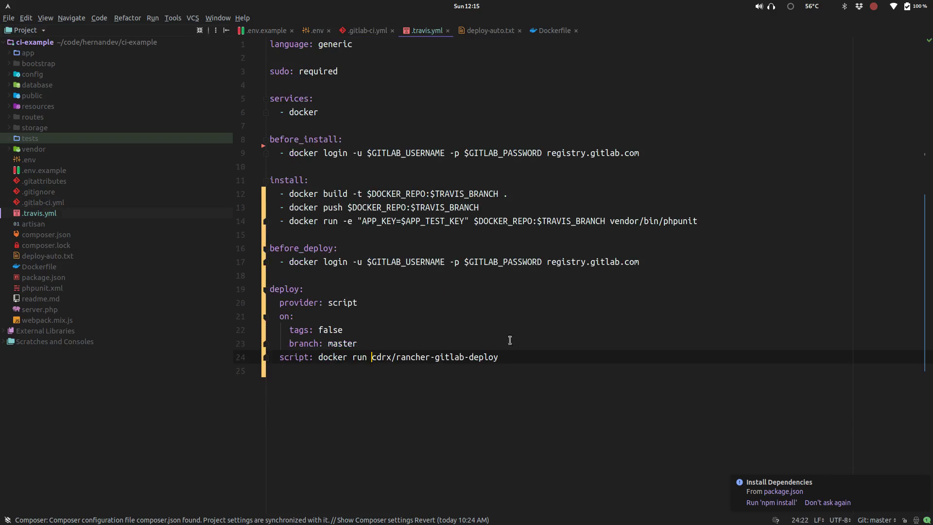
drag(370, 357, 510, 358)
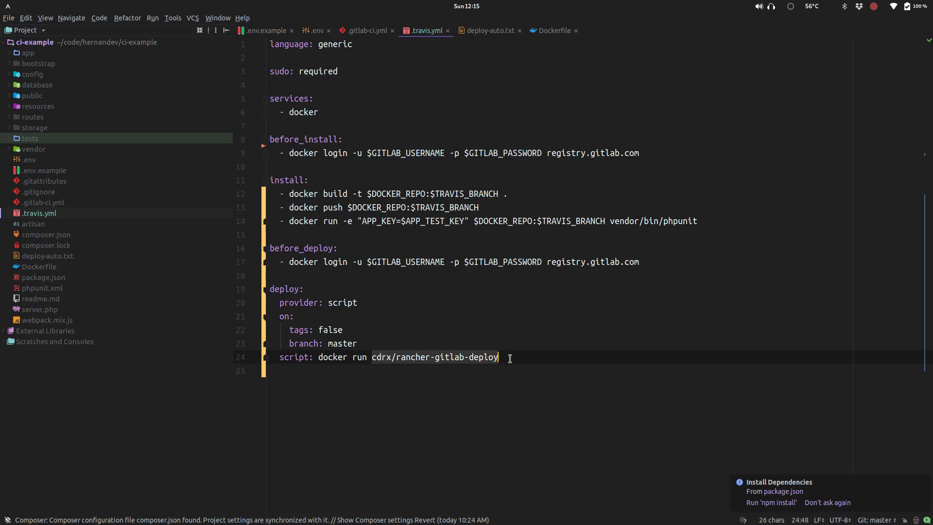
click(510, 358)
key(ctrl+v)
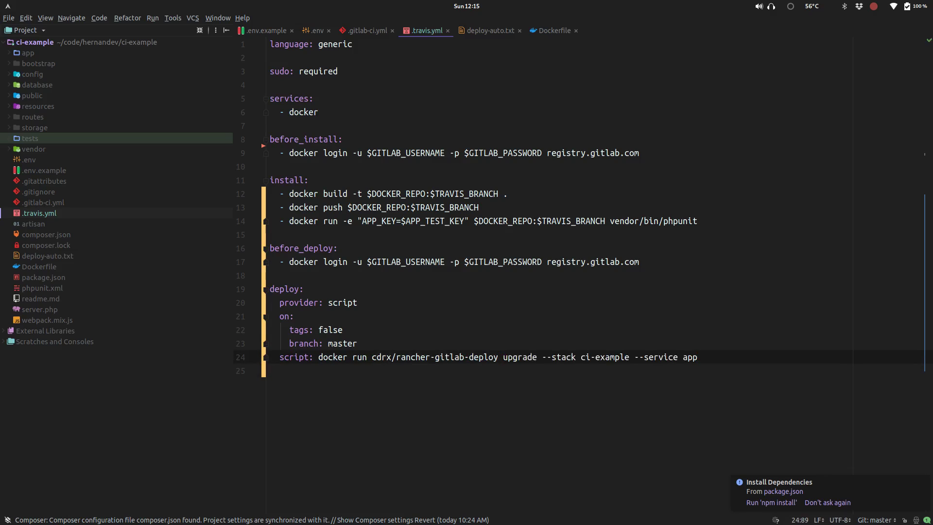
click(365, 357)
key(alt+Tab)
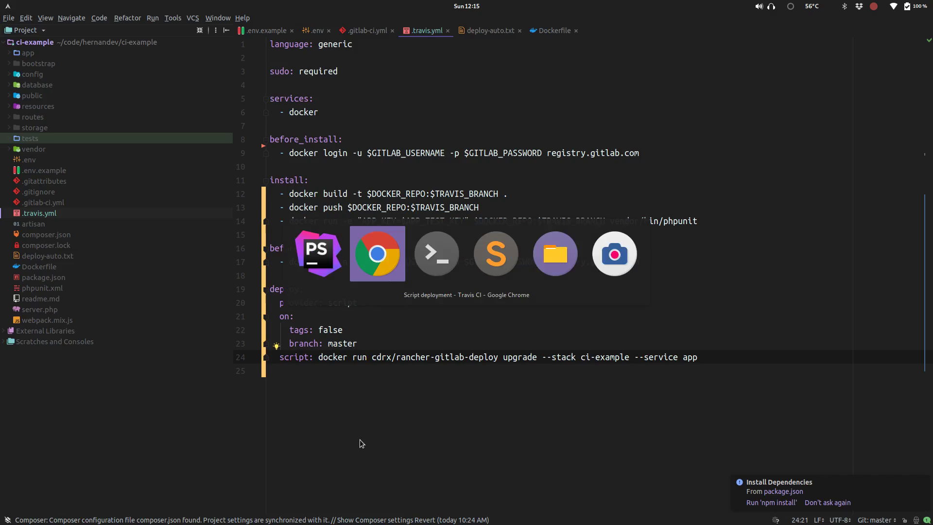
click(468, 20)
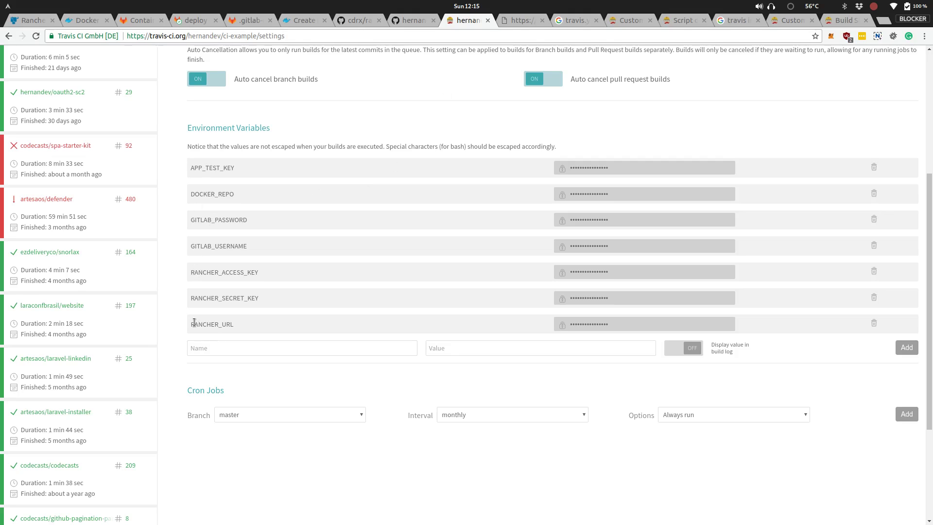
drag(191, 324, 244, 329)
key(alt+Tab)
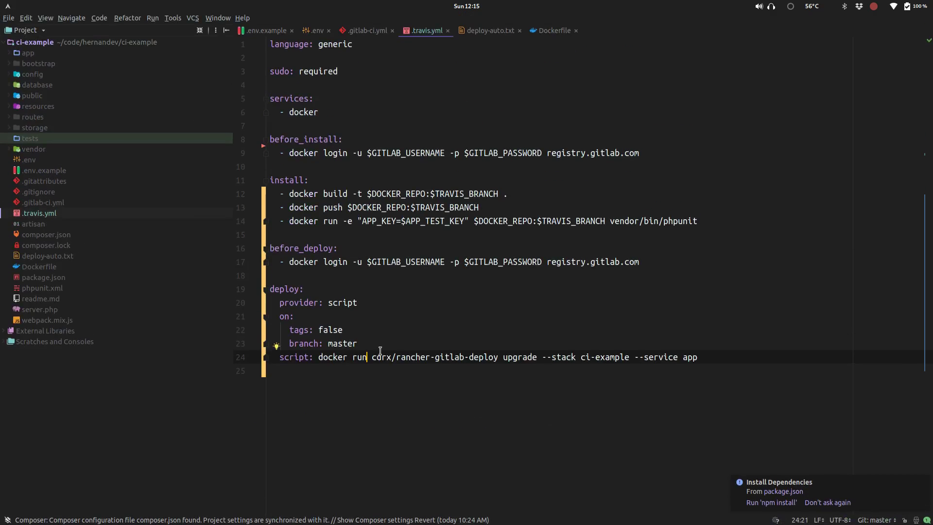
Add the option -e RANCHER_URL=$RANCHER_URL and paste a second copy after it
text(-e)
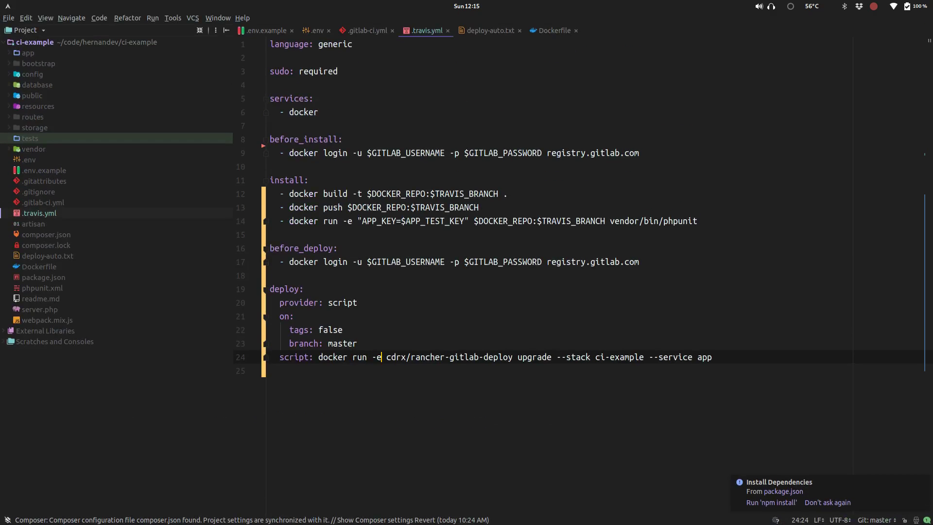
key(ctrl+v)
text(="$RANC)
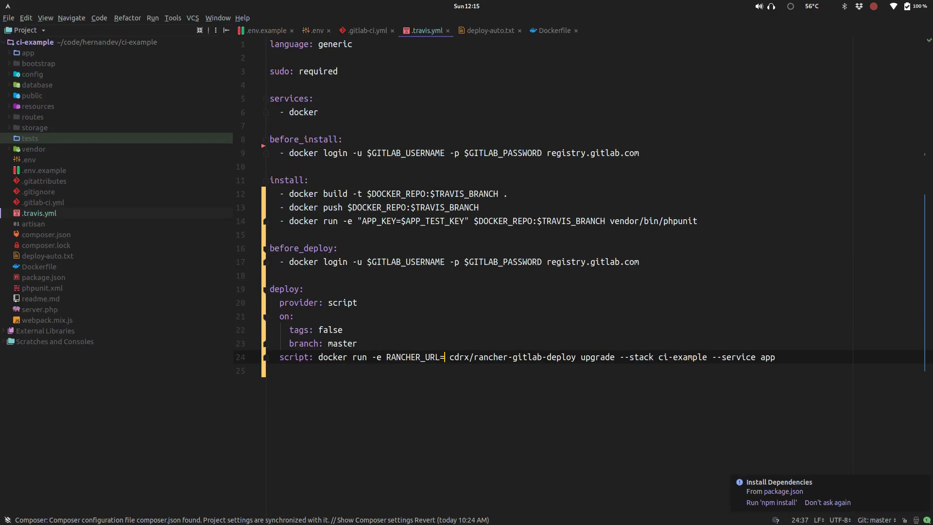
text(HER_URL)
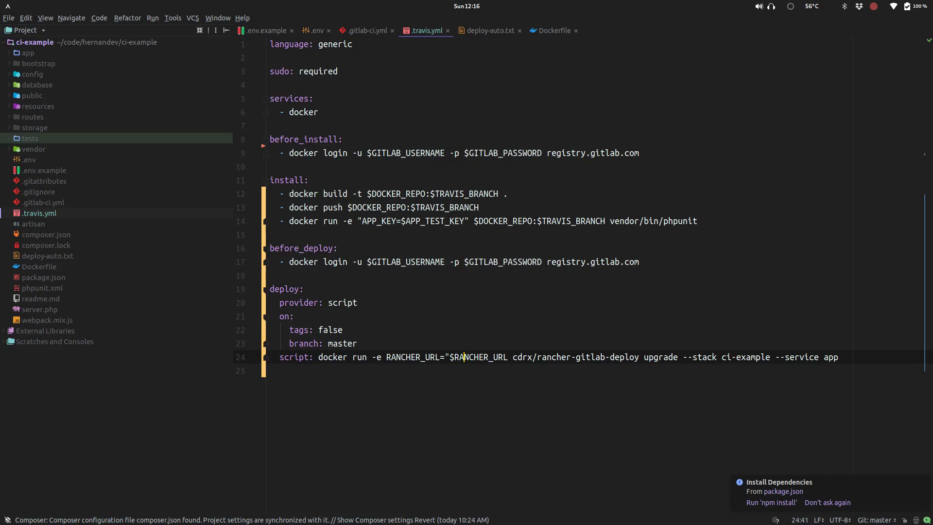
key(Left)
key(Left)
key(Left)
key(BackSpace)
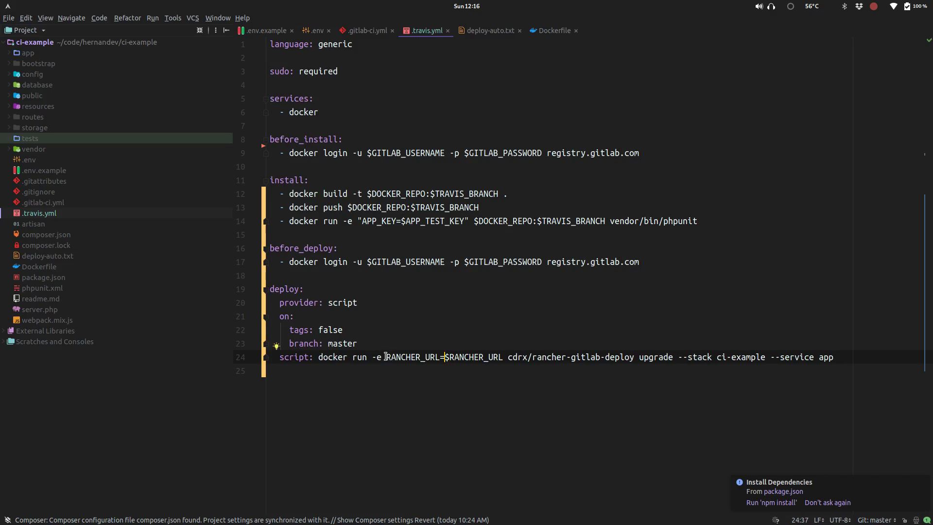
drag(386, 356, 503, 357)
key(ctrl+c)
click(503, 357)
text(-e)
key(ctrl+v)
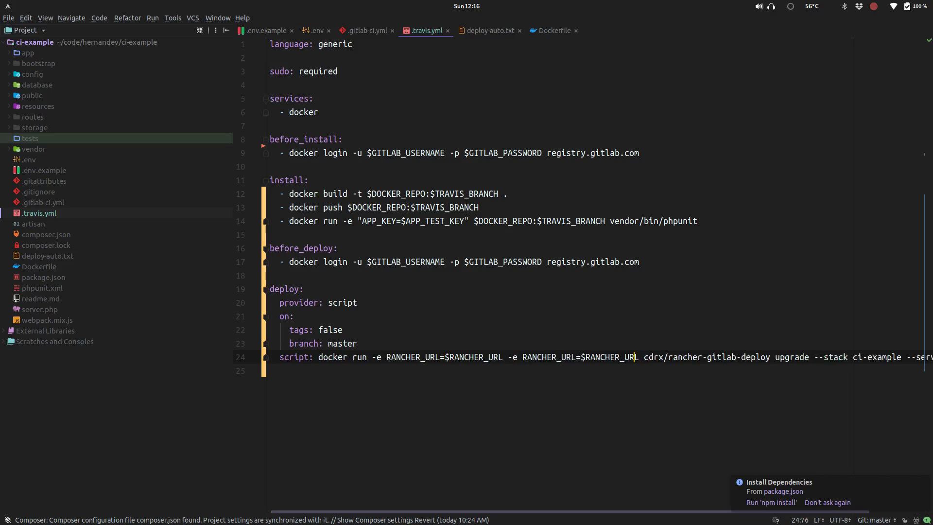
Rename the second copy to -e RANCHER_ACCESS_KEY=$RANCHER_ACCESS_KEY
click(570, 356)
key(Left)
text(ACCESS_KE)
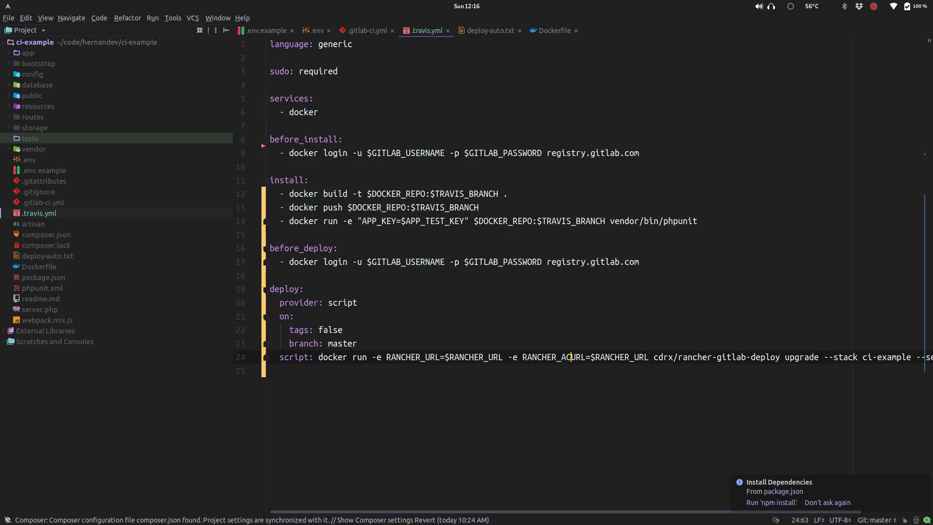
key(Delete)
key(Delete)
key(Delete)
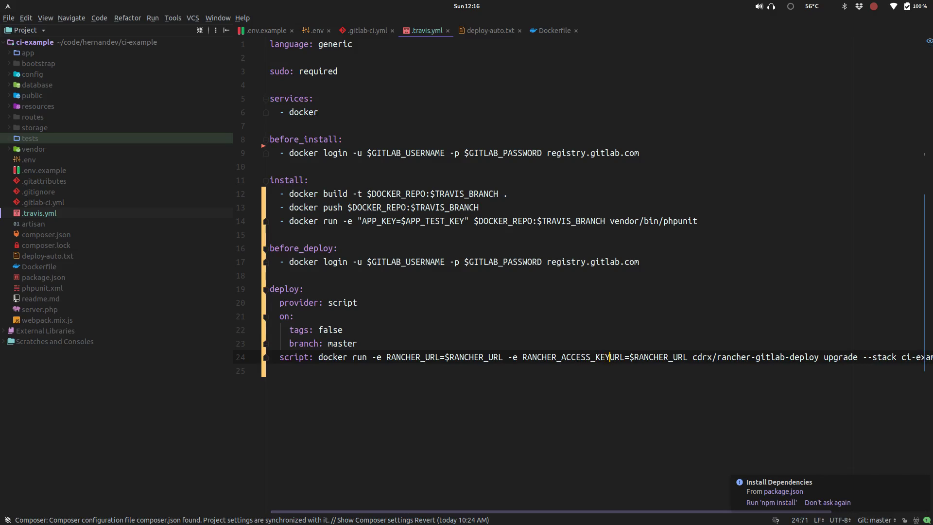
text(Y)
key(Right)
key(Right)
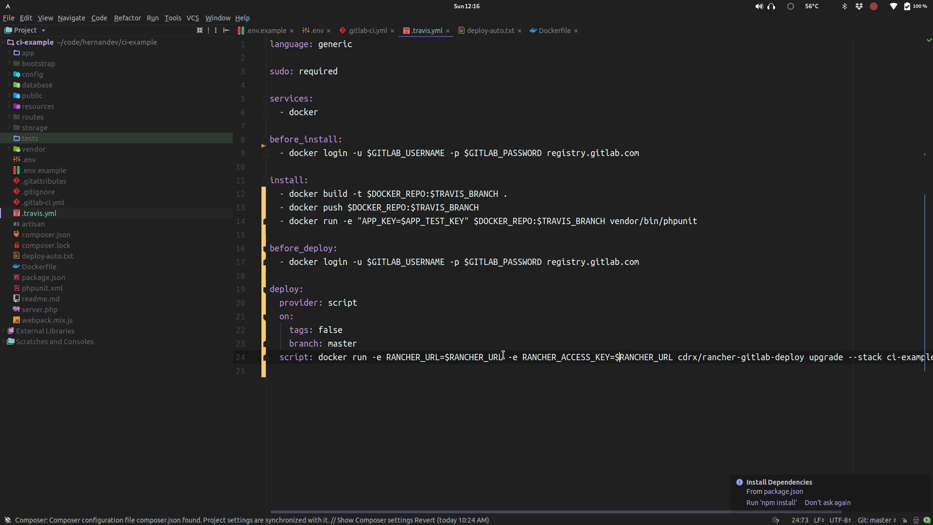
key(Right)
key(Right)
key(Right)
key(Right)
key(Right)
key(Right)
key(Right)
key(Right)
text(ACCESS_LE)
key(BackSpace)
key(BackSpace)
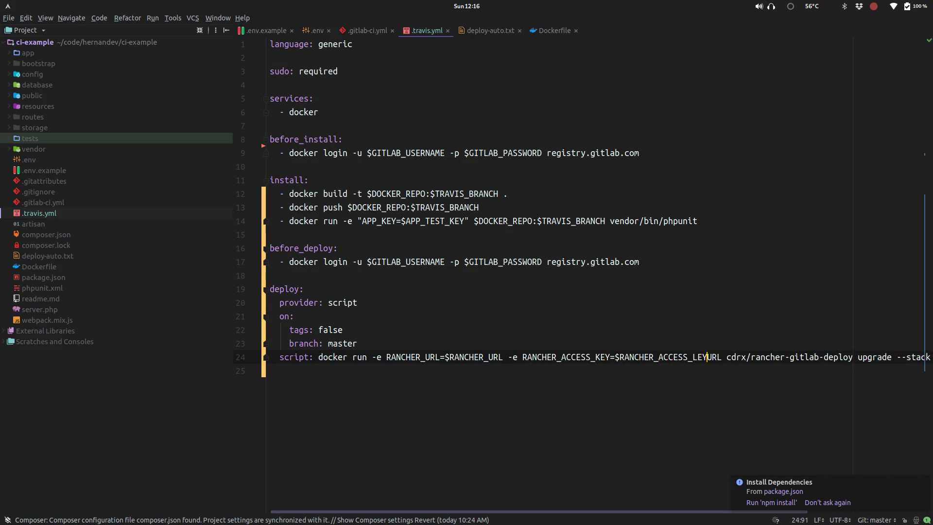
text(KEY)
key(shift+Right)
key(shift+Right)
key(shift+Right)
key(BackSpace)
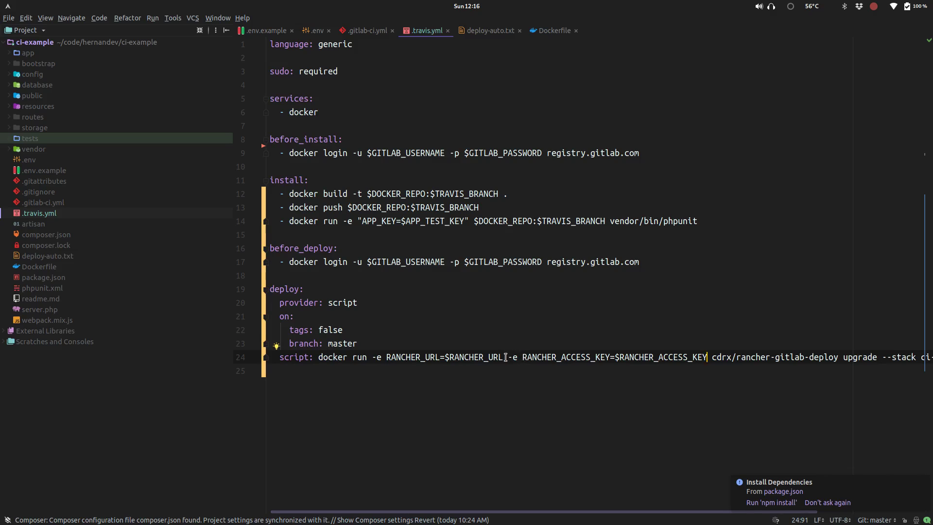
Duplicate the access key option and rename it to -e RANCHER_SECRET_KEY=$RANCHER_SECRET_KEY
drag(508, 356, 705, 353)
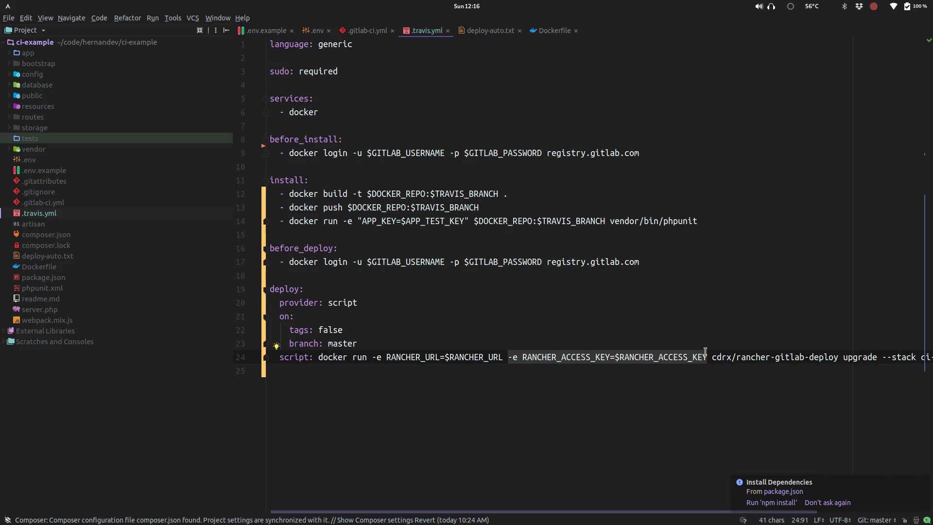
key(ctrl+c)
key(Right)
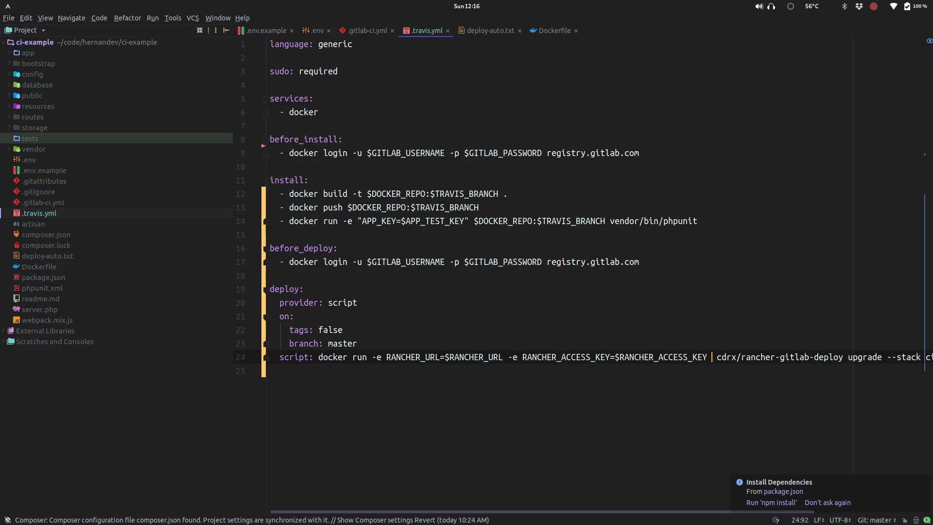
key(ctrl+v)
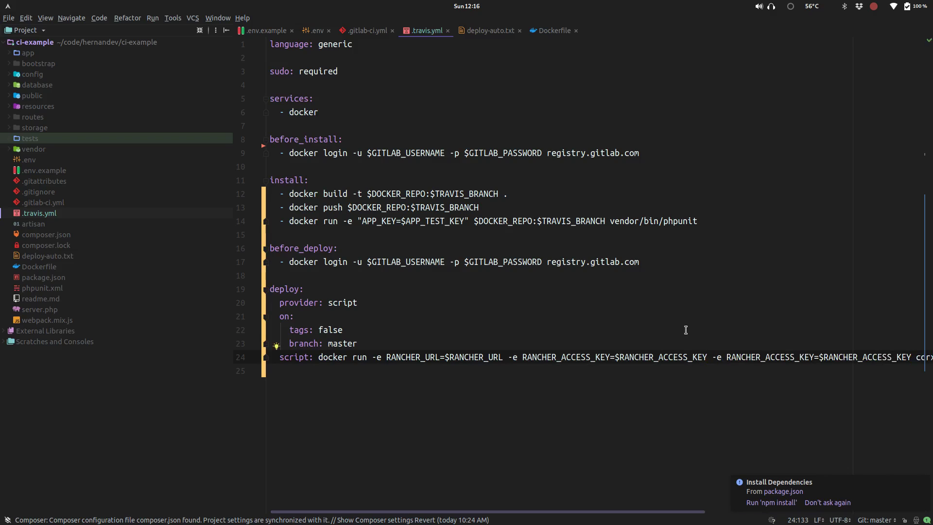
key(Left)
key(Left)
key(Left)
key(Left)
key(Left)
key(Left)
key(Left)
key(Left)
key(Left)
key(Left)
key(Left)
key(Left)
key(Left)
key(Left)
key(Left)
key(Left)
key(Left)
key(Left)
key(Left)
key(Left)
key(shift+Right)
key(shift+Right)
key(shift+Right)
key(shift+Right)
key(shift+Right)
key(shift+Right)
text(SECRET)
key(Right)
key(Right)
key(Right)
key(Right)
key(Right)
key(Right)
key(Right)
key(Right)
key(Right)
key(Right)
key(Right)
key(Right)
text(SECRET)
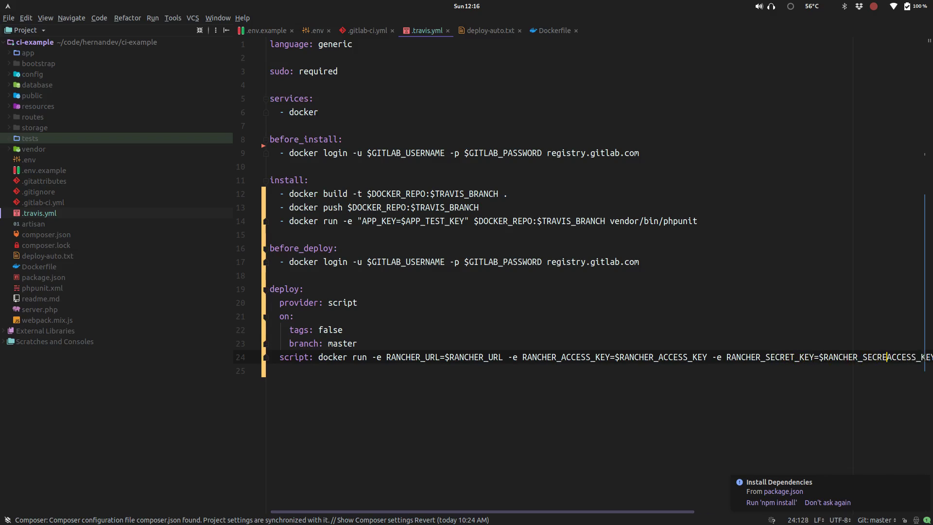
key(shift+Right)
key(shift+Right)
key(shift+Right)
key(shift+Right)
key(shift+Right)
key(shift+Right)
key(BackSpace)
Review the full docker run command, including the stack and service arguments
drag(455, 514, 465, 515)
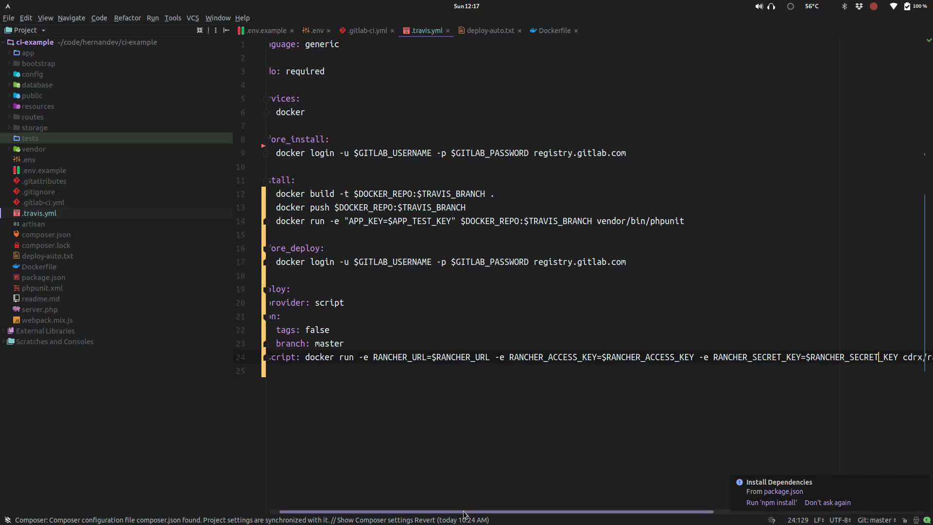
click(376, 357)
key(Right)
key(Right)
key(Right)
key(Right)
key(Right)
key(Right)
key(Right)
key(Right)
key(Right)
key(Right)
key(Right)
key(Right)
key(Right)
key(Right)
key(Right)
key(Right)
key(Right)
key(Right)
key(Right)
key(Right)
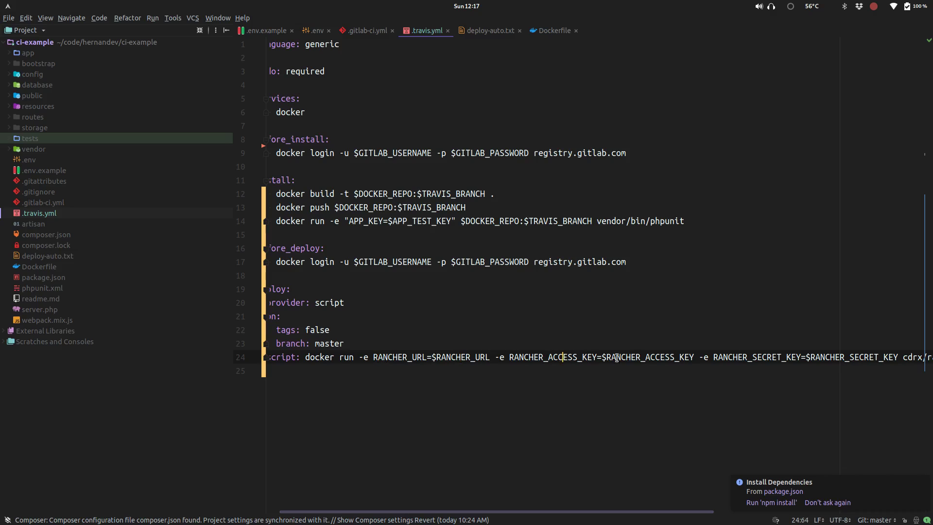
key(Right)
key(Right)
key(Right)
key(Right)
key(Right)
key(Right)
key(Right)
key(Right)
key(Right)
key(Right)
key(Right)
key(Right)
key(Right)
key(Right)
key(Right)
key(Right)
key(Right)
key(Right)
key(Right)
key(Right)
drag(518, 513, 727, 513)
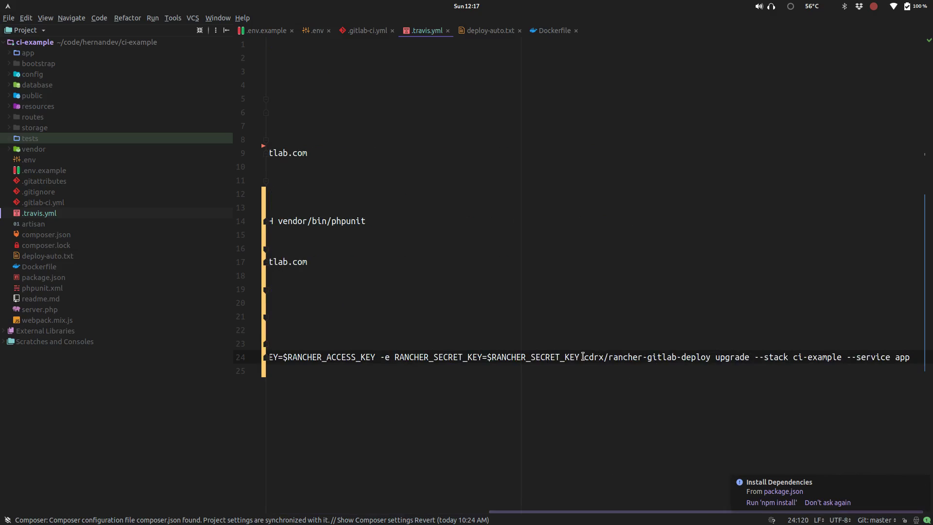
drag(584, 357, 748, 353)
click(821, 358)
click(878, 358)
drag(658, 512, 316, 510)
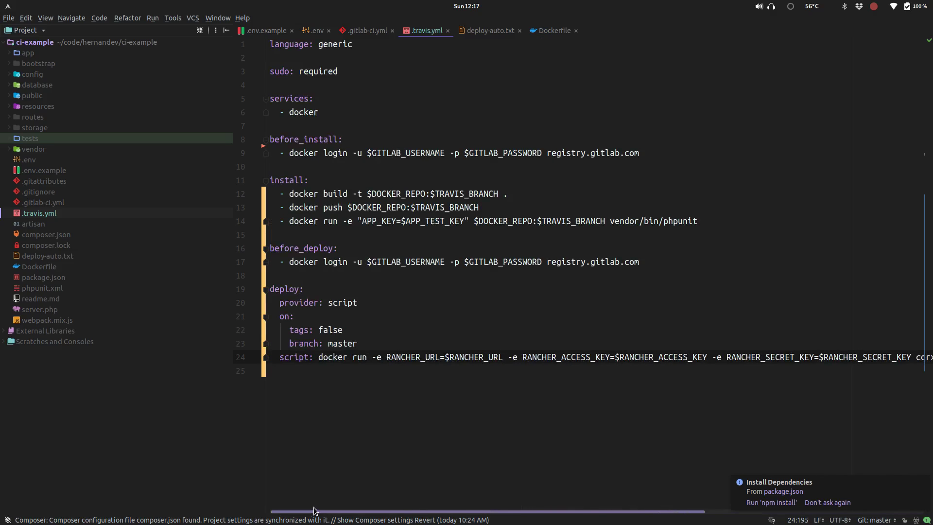
key(alt+Tab)
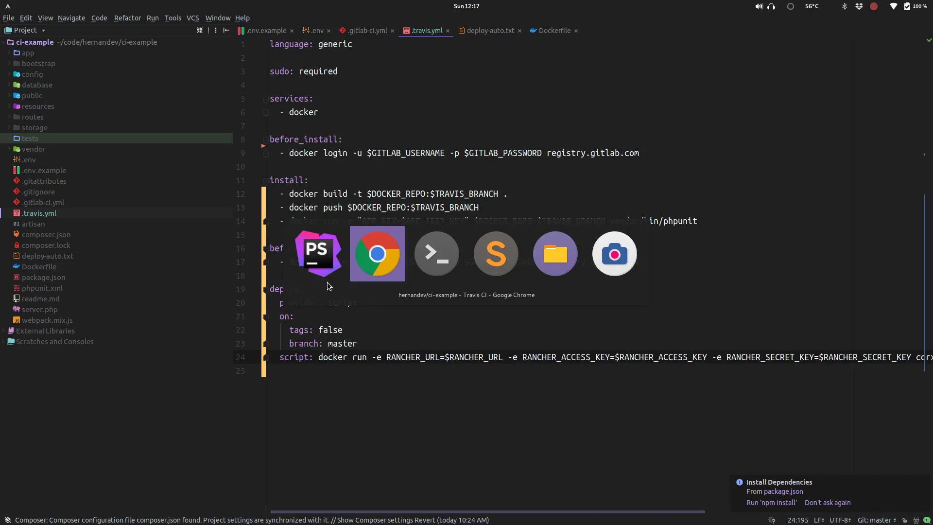
key(alt+Tab)
Run git add ., git commit -m 'test rancher deploy' and git push
text(git add .)
key(Return)
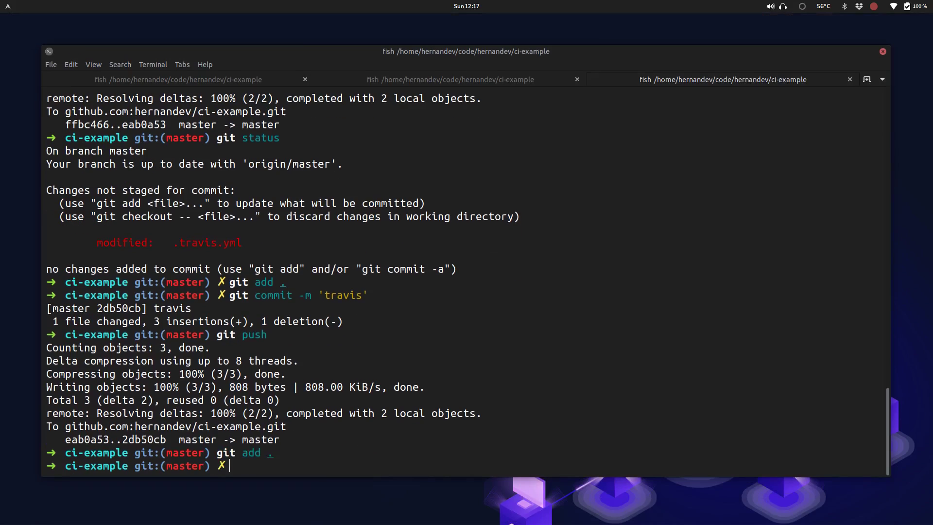
text(git commit -m '')
key(Left)
text(test rancher deploy)
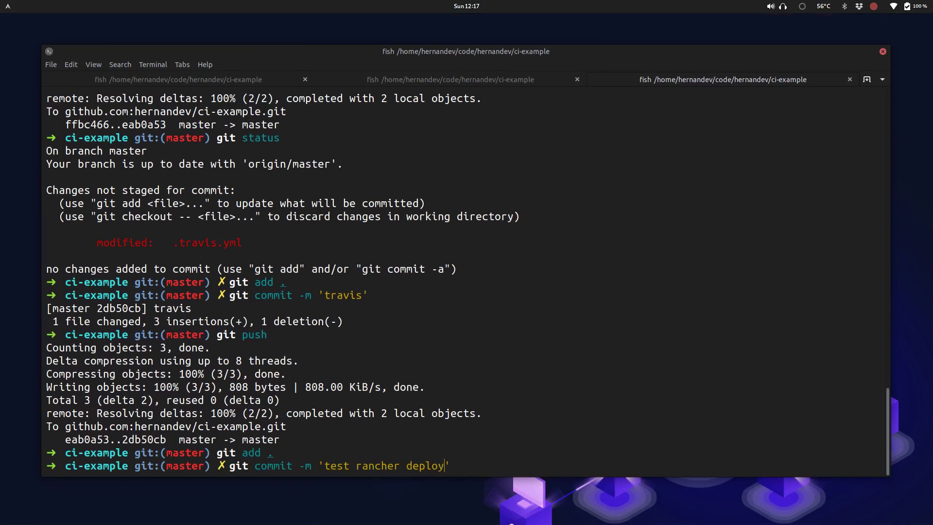
key(Return)
text(git push)
key(Return)
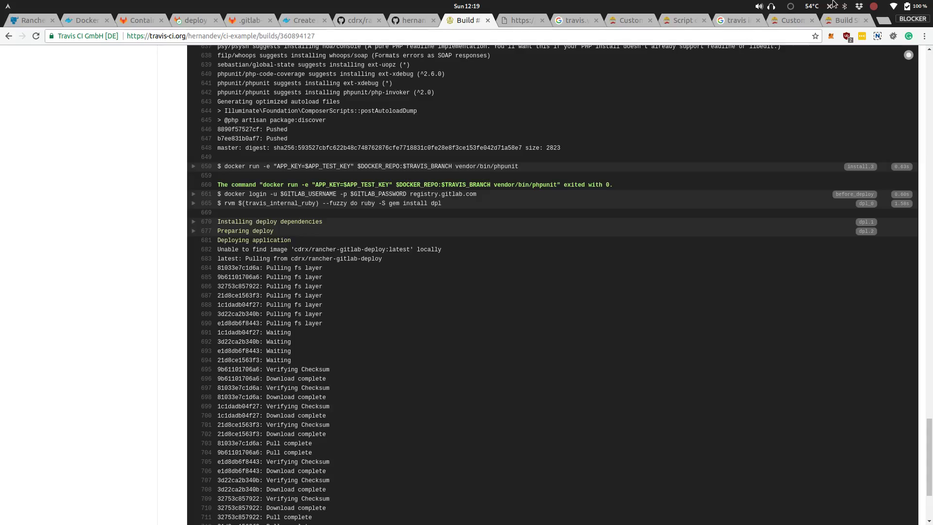
Scroll the Travis build log back to the Rancher upgrade, then bring up the Rancher containers page
scroll(424, 324, up, 10)
scroll(424, 325, up, 20)
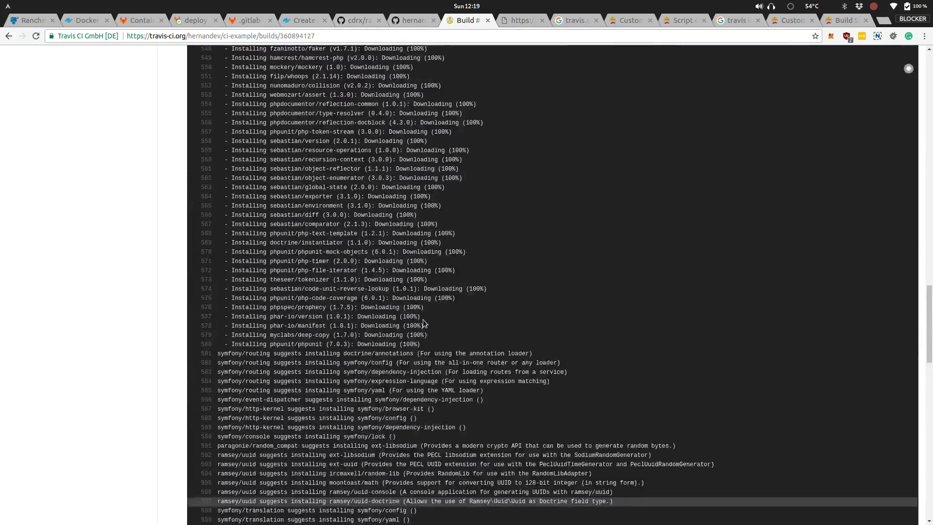
drag(930, 174, 930, 505)
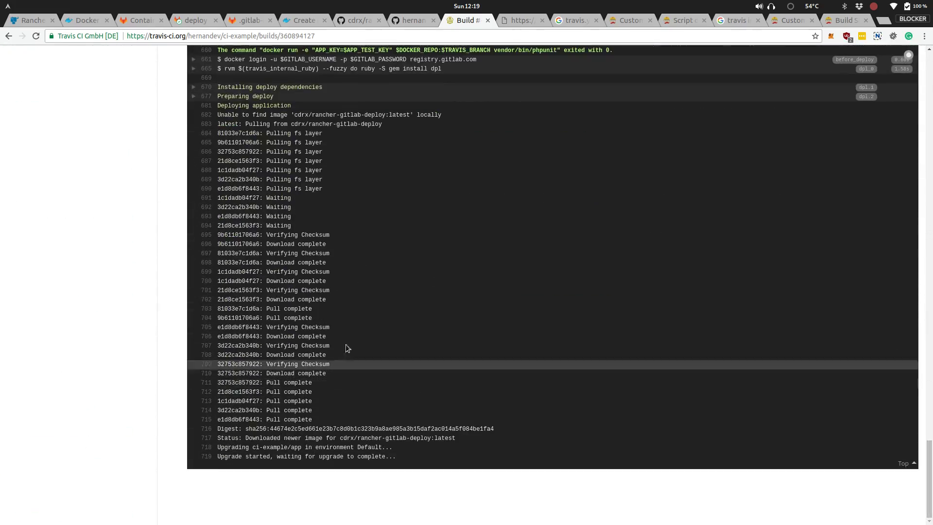
key(ctrl+1)
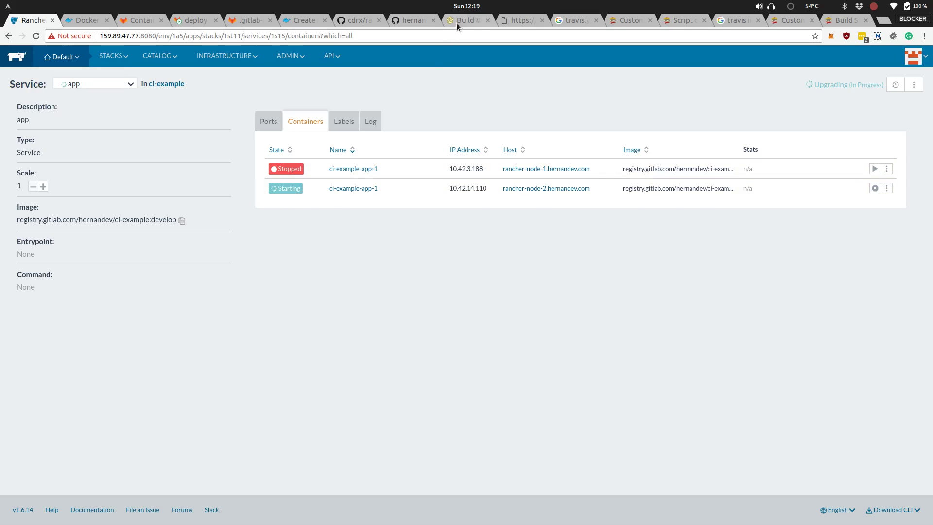
Watch Rancher's app service finish upgrading, then view Travis build #4 marked as passed
click(630, 20)
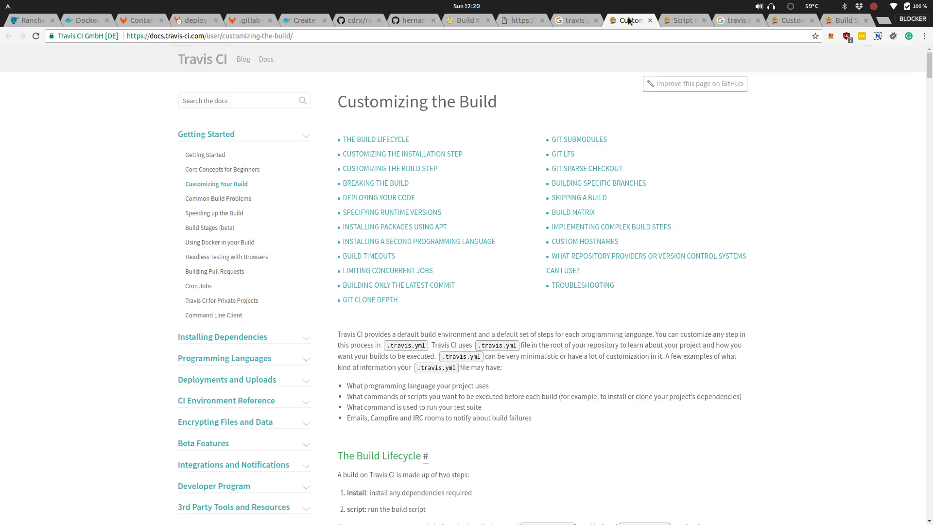
click(15, 21)
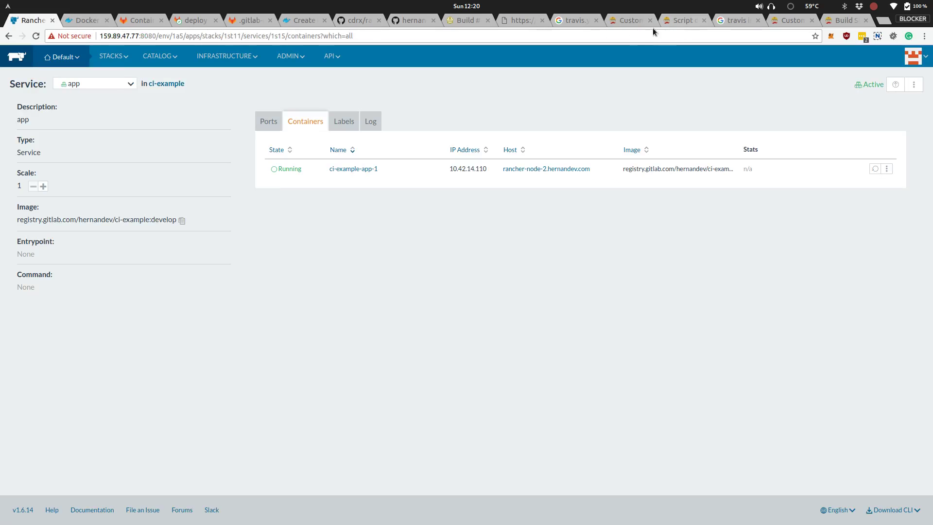
click(628, 20)
click(450, 21)
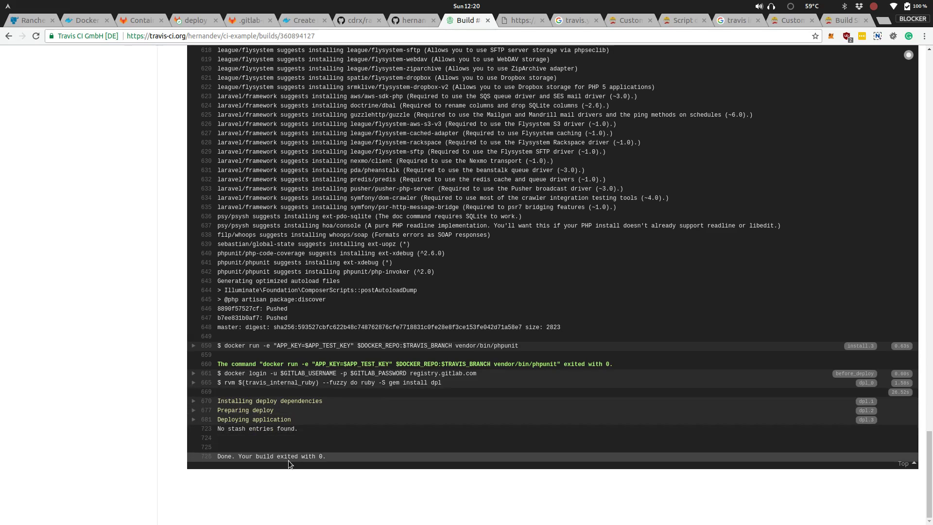
click(30, 20)
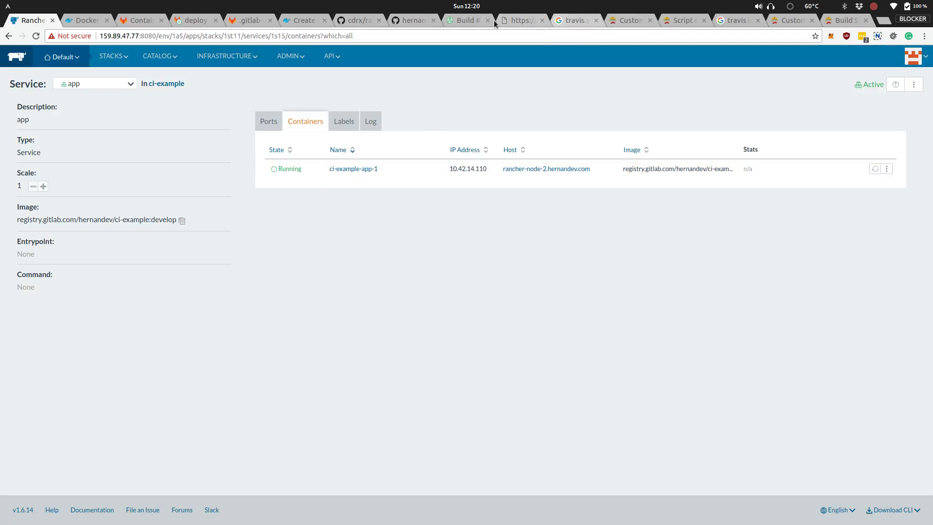
click(467, 20)
scroll(389, 217, up, 20)
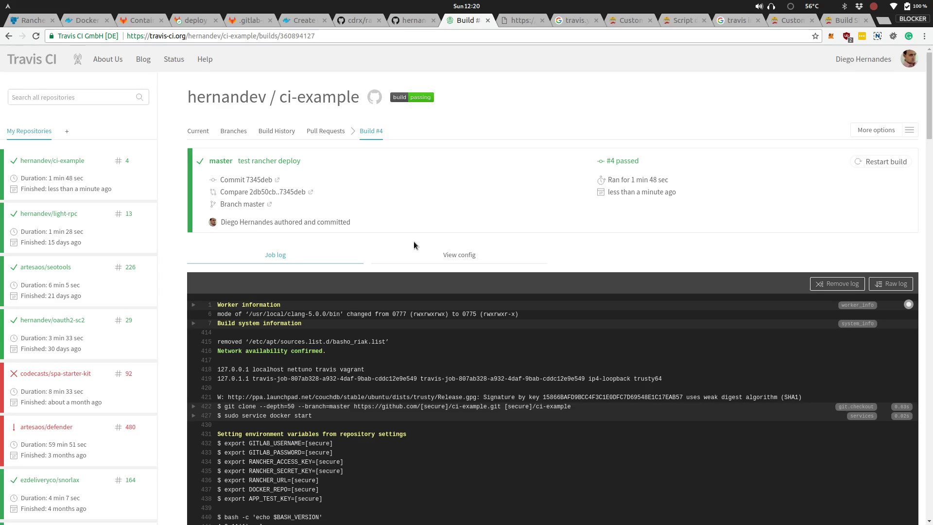
Add '- env | grep RANCHER > .env-racher' below the docker login line in before_deploy
key(alt+Tab)
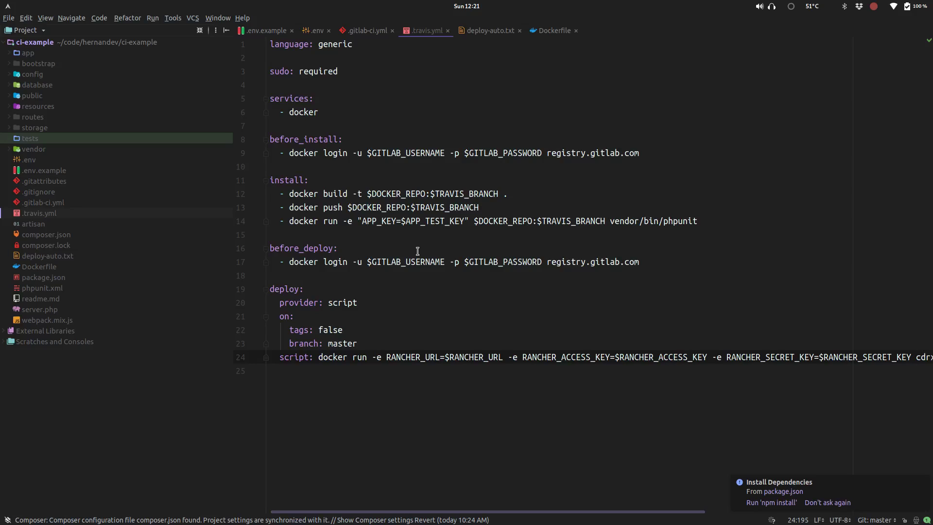
drag(372, 360, 911, 357)
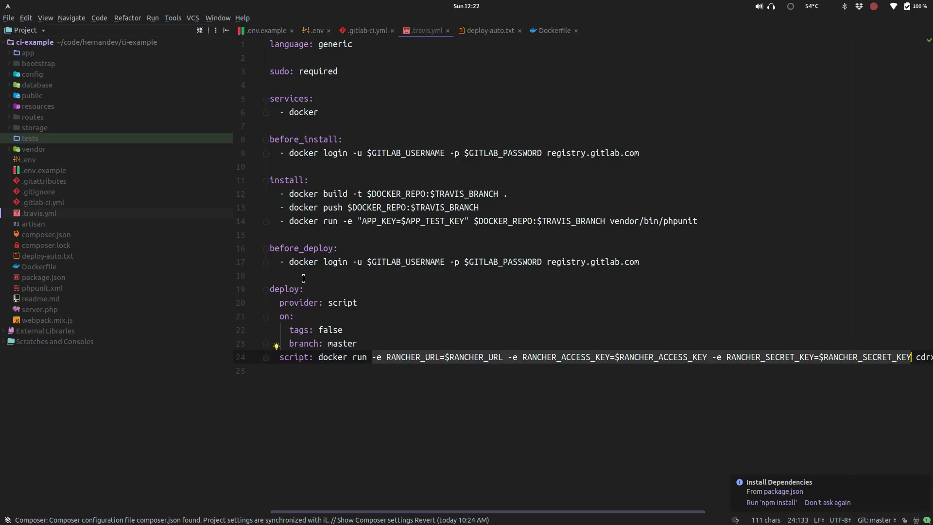
click(345, 249)
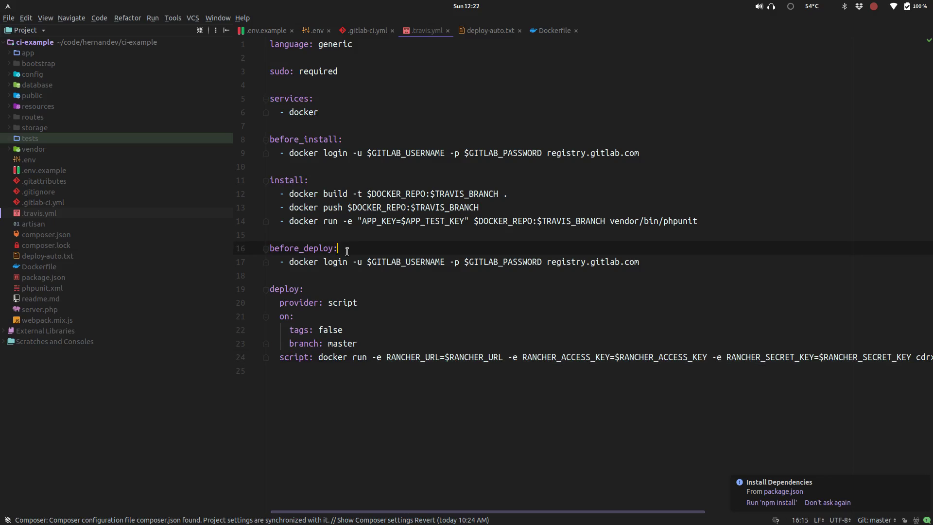
click(648, 262)
key(Return)
text(-)
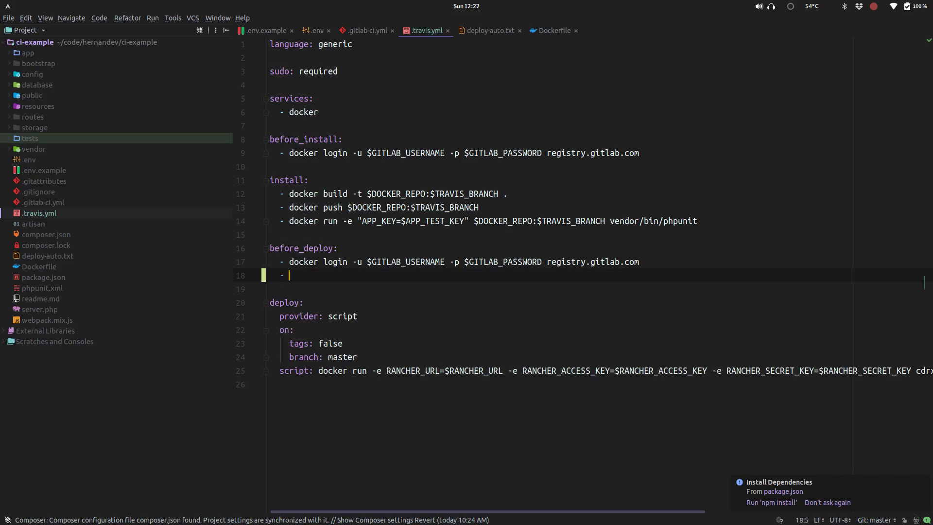
text(env)
text(| grep RANCHER)
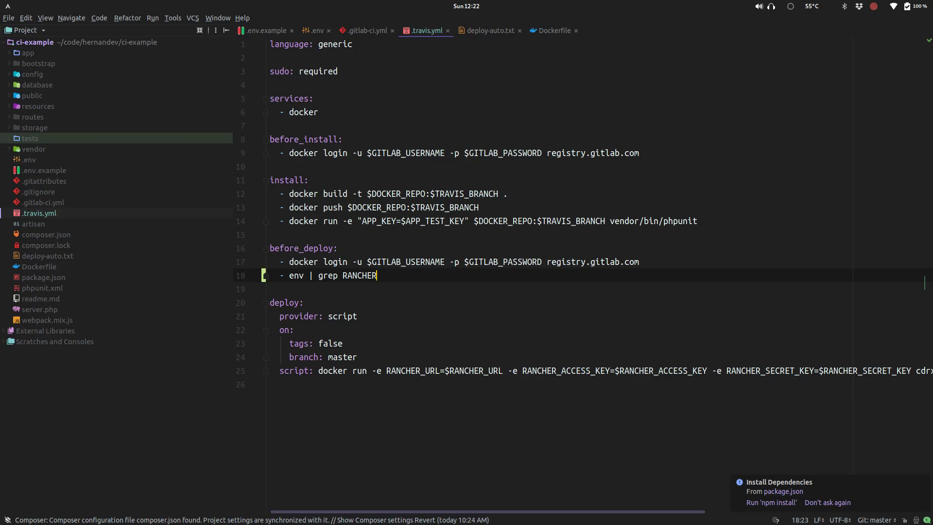
text(>)
text(.env-racher)
click(381, 370)
key(alt+Tab)
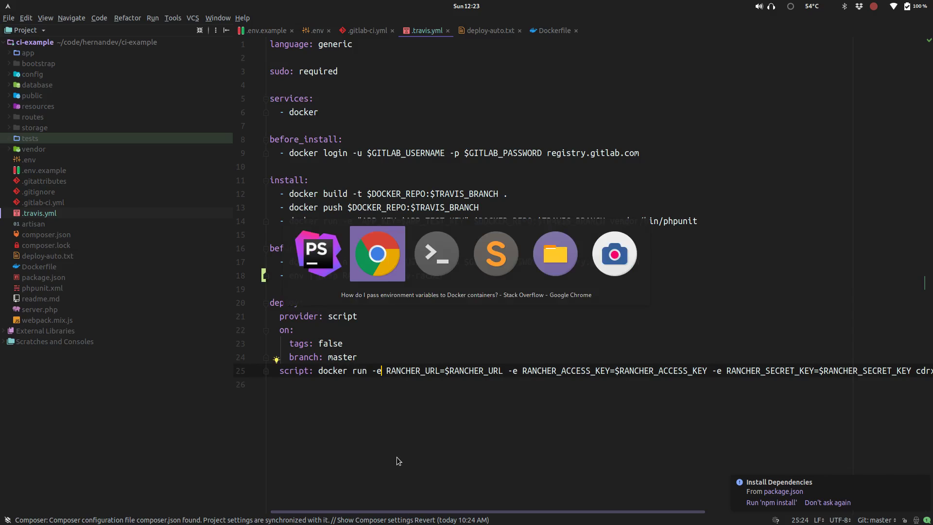
key(alt+Tab)
Scroll the terminal's docker run --help output down to the --env and --env-file options
key(alt+shift+Tab)
key(alt+shift+Tab)
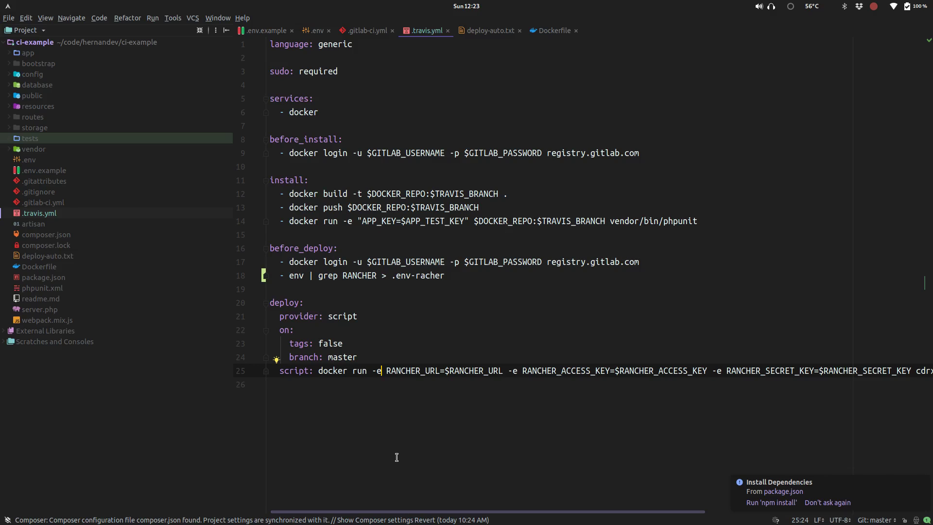
key(alt+Tab)
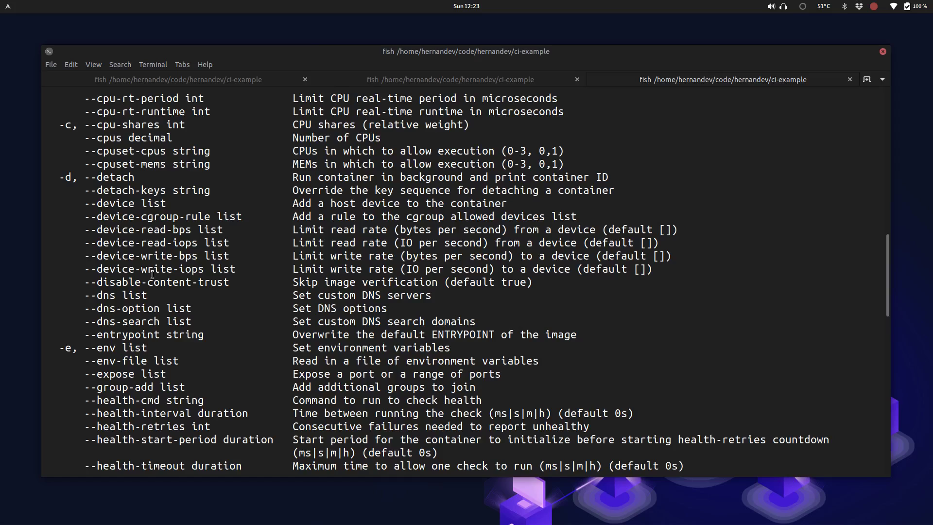
scroll(152, 275, up, 12)
scroll(158, 274, down, 3)
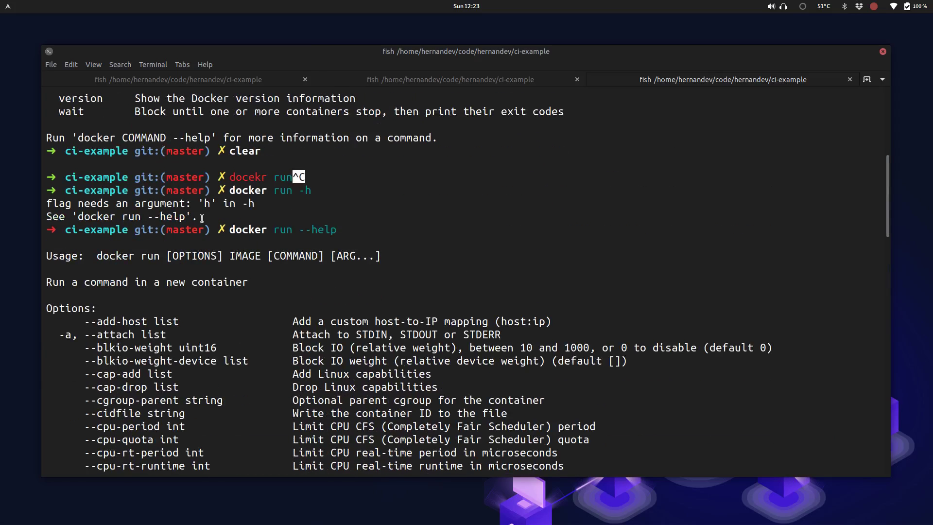
drag(228, 190, 305, 191)
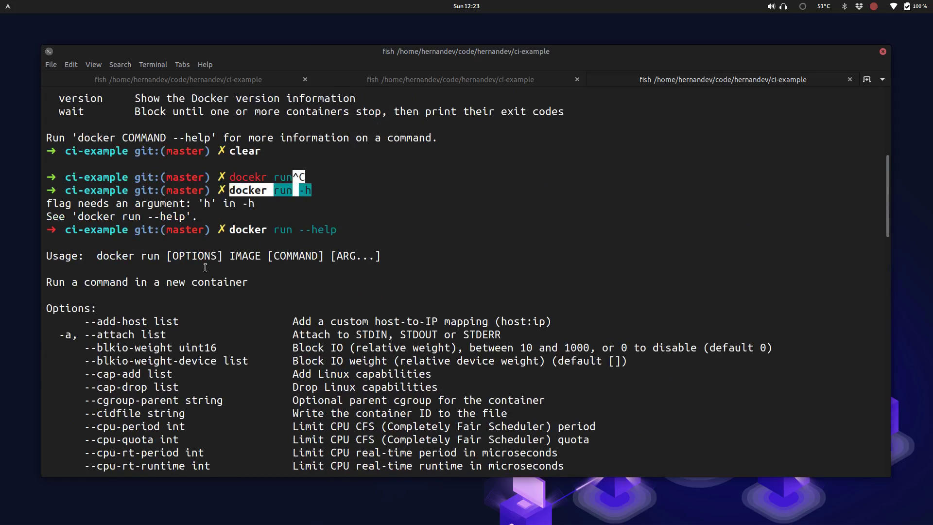
scroll(204, 270, down, 8)
scroll(127, 283, down, 3)
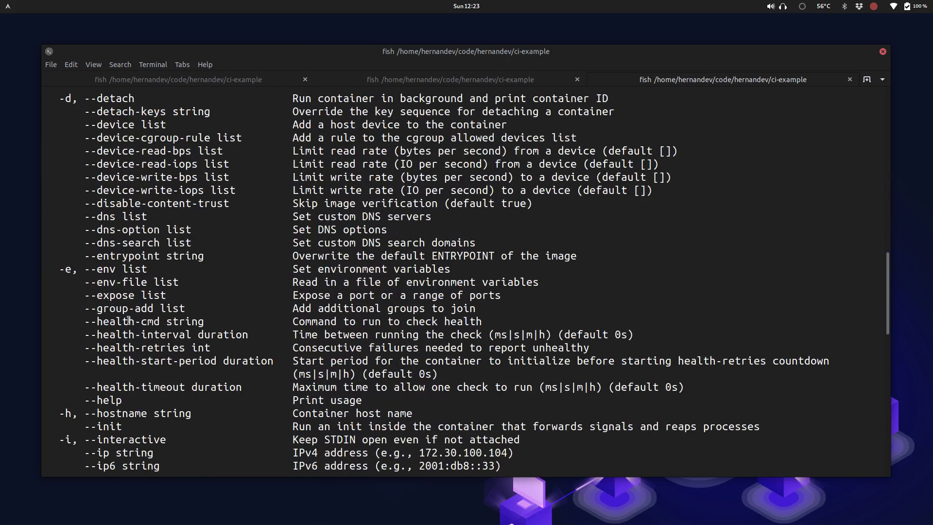
drag(83, 269, 144, 270)
click(141, 269)
drag(82, 284, 144, 285)
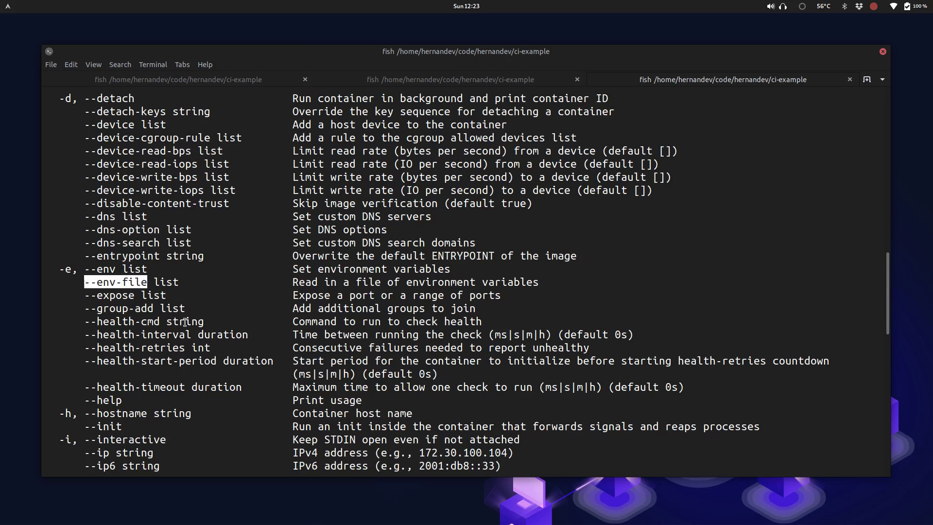
Replace the three RANCHER_* -e flags on line 25 with a single -env-file ./env-rancher option
key(alt+Tab)
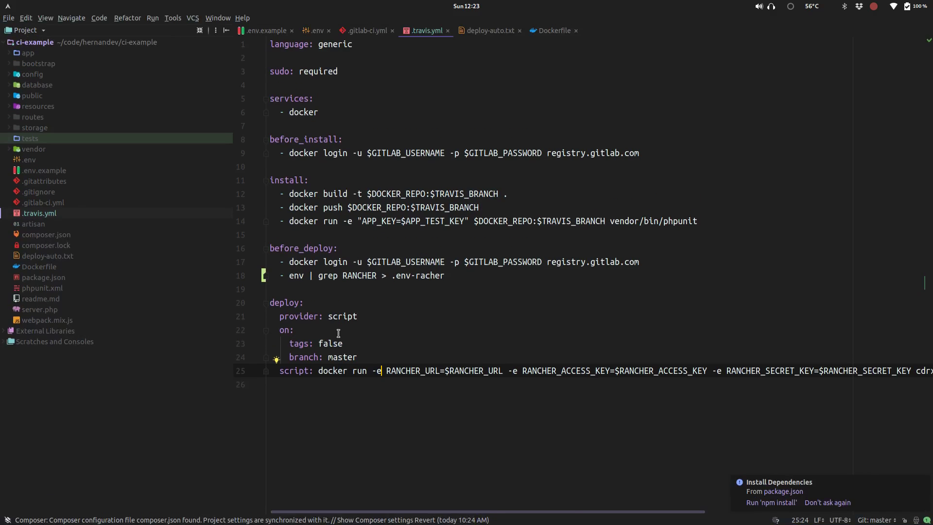
text(nv-file .)
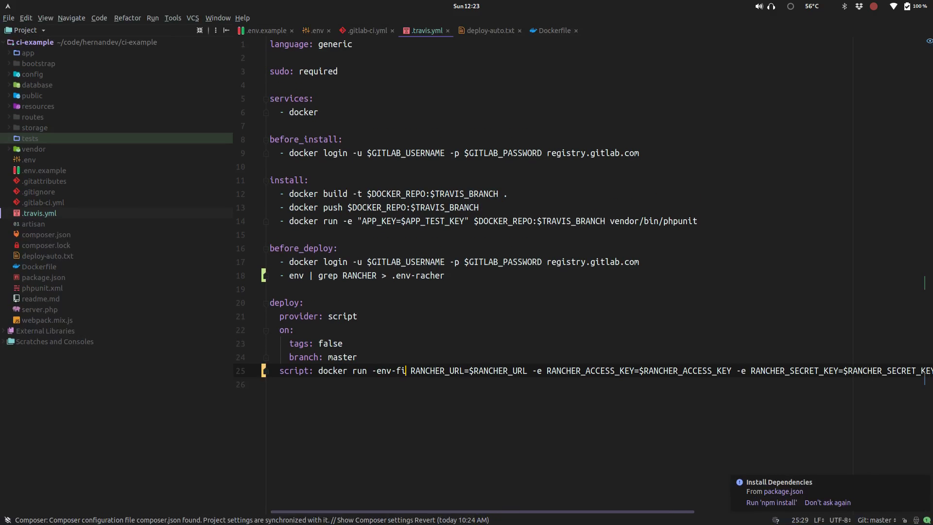
text(/env-ranch)
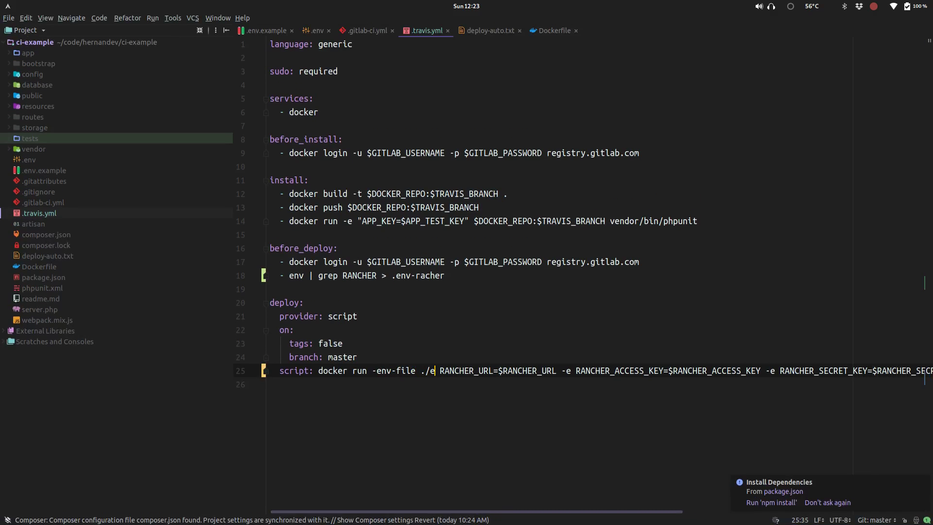
text(er)
key(shift+Right)
key(shift+Right)
key(shift+Right)
key(shift+Right)
key(shift+Right)
key(shift+Right)
key(shift+Right)
key(shift+Right)
key(shift+Right)
key(shift+Right)
key(shift+Right)
key(shift+Right)
key(shift+Right)
key(shift+Right)
key(shift+Right)
key(shift+Right)
key(shift+Right)
key(shift+Right)
key(shift+Right)
key(shift+Right)
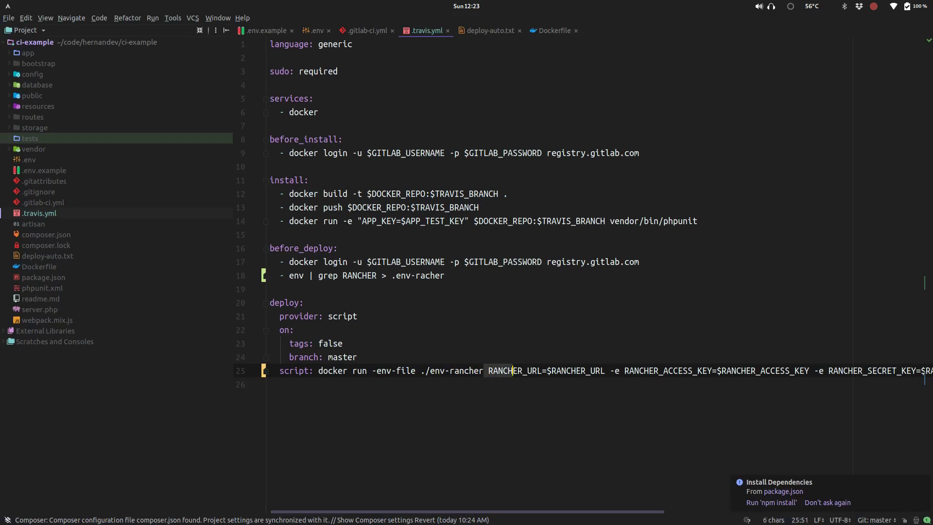
key(shift+Right)
key(shift+Right)
key(shift+Right)
key(shift+Right)
key(shift+Right)
key(shift+Right)
key(shift+Right)
key(shift+Right)
key(shift+Right)
key(shift+Right)
key(shift+Right)
key(shift+Right)
key(shift+Right)
key(shift+Right)
key(shift+Right)
key(shift+Right)
key(shift+Right)
key(shift+Right)
key(shift+Right)
key(shift+Right)
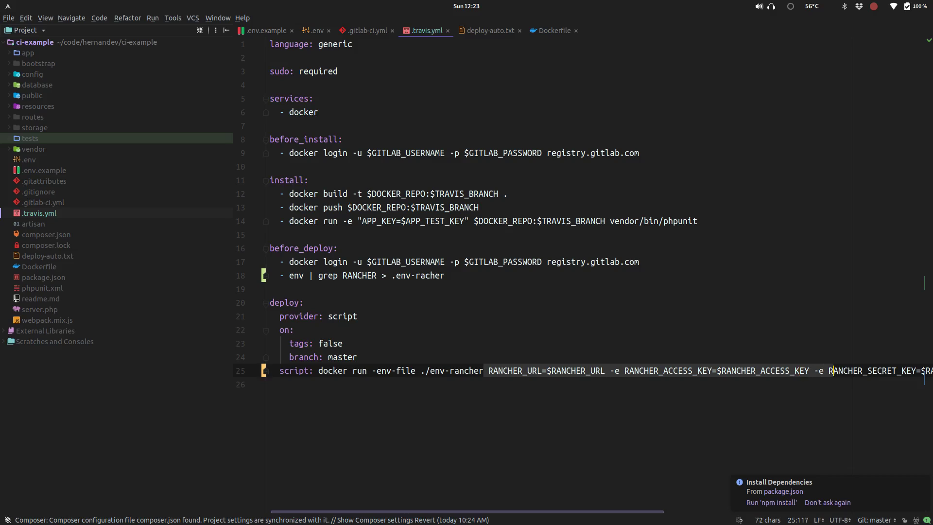
key(BackSpace)
key(shift+Right)
key(shift+Right)
key(shift+Right)
key(shift+Right)
key(shift+Right)
key(shift+Right)
key(shift+Right)
key(shift+Right)
key(shift+Right)
key(shift+Right)
key(shift+Right)
key(shift+Right)
key(shift+Right)
key(shift+Right)
key(shift+Right)
key(shift+Right)
key(shift+Right)
key(shift+Right)
key(shift+Right)
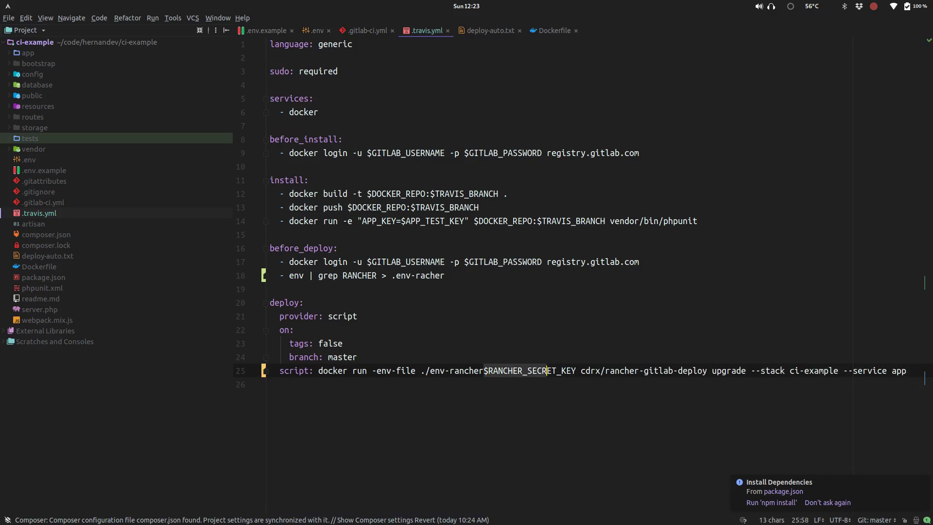
key(BackSpace)
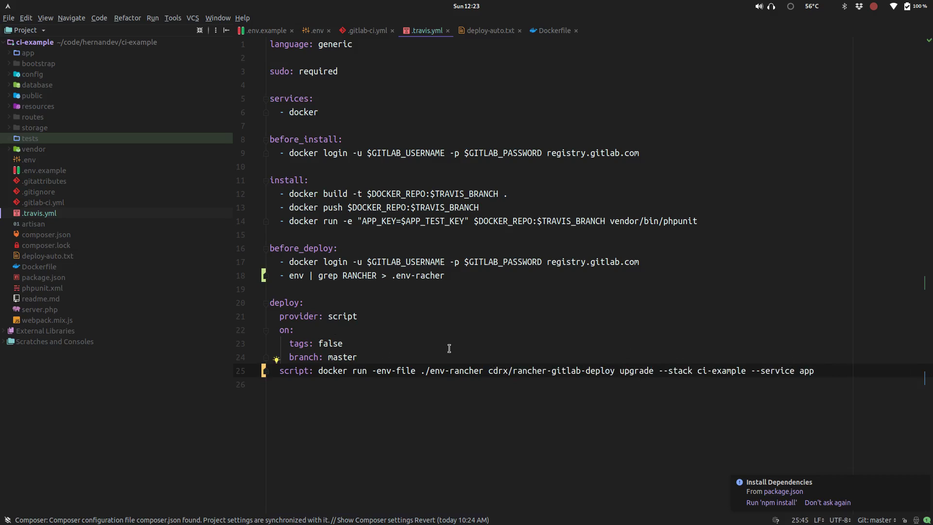
Highlight the grep RANCHER command on line 18 and the new -env-file ./env-rancher option
click(321, 370)
drag(372, 371, 483, 371)
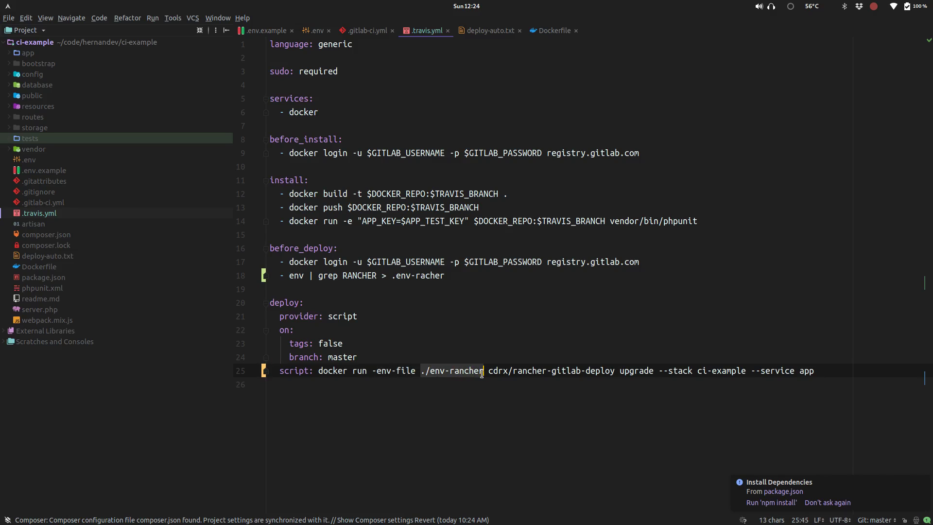
drag(287, 278, 452, 279)
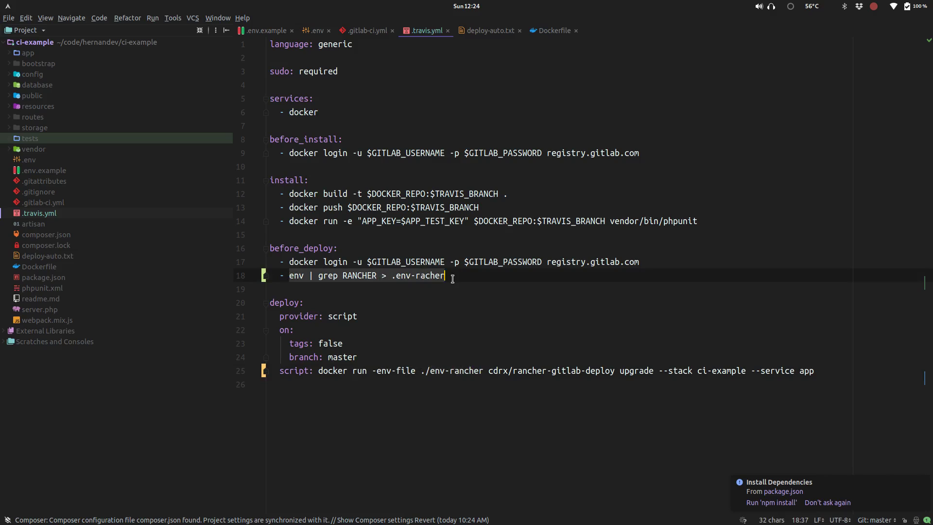
click(452, 279)
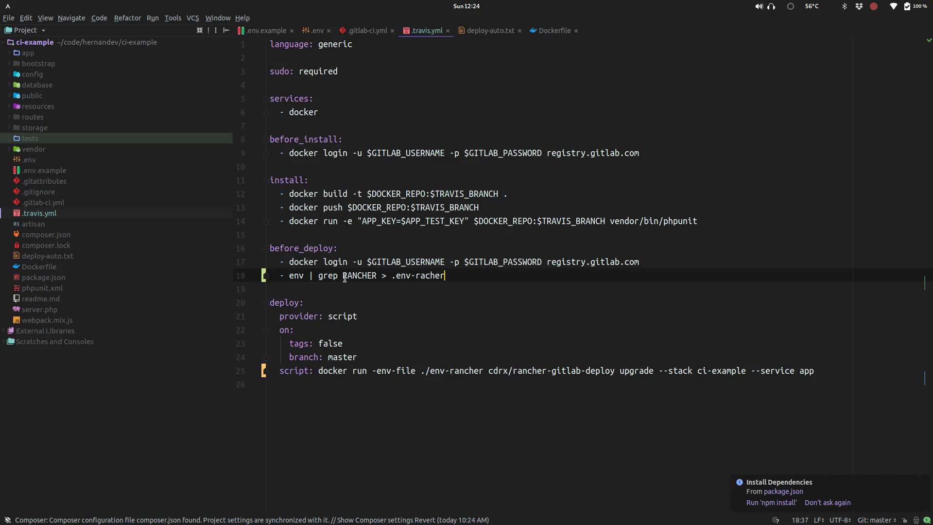
drag(343, 276, 376, 277)
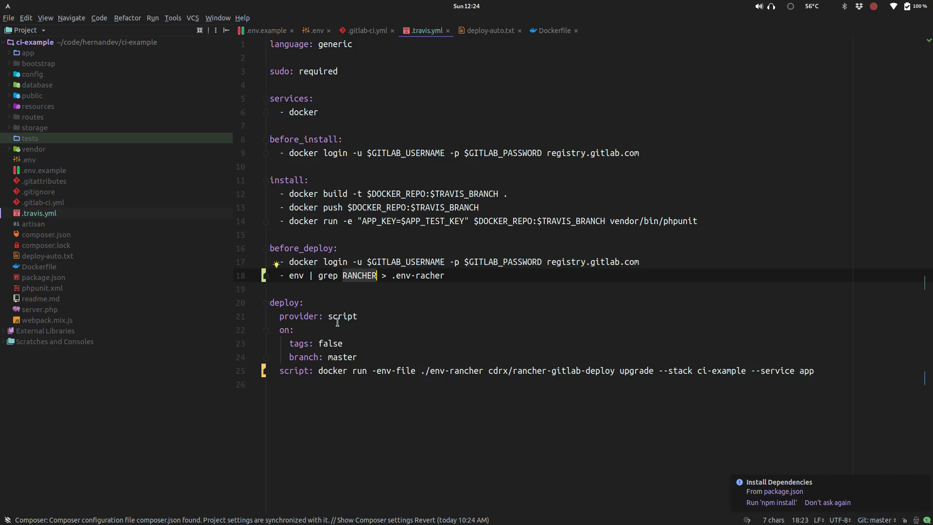
click(333, 275)
drag(290, 275, 448, 276)
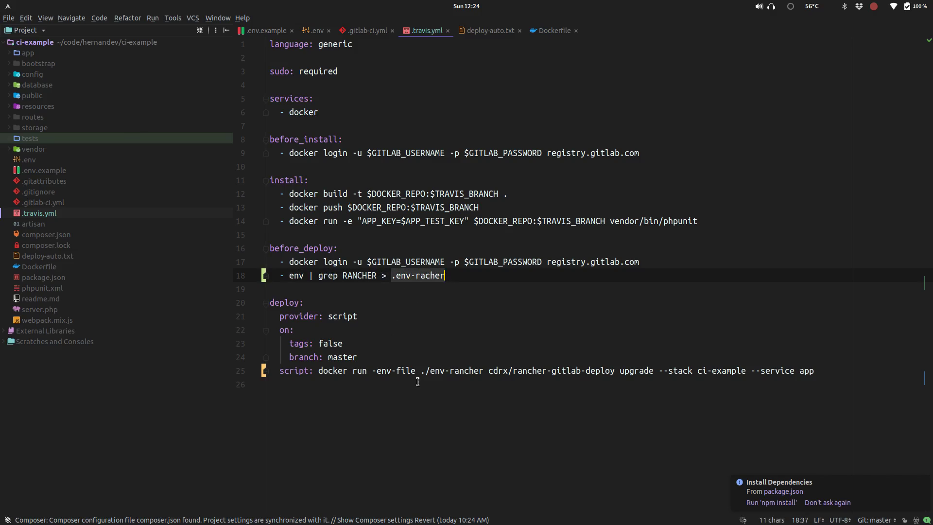
drag(372, 370, 481, 370)
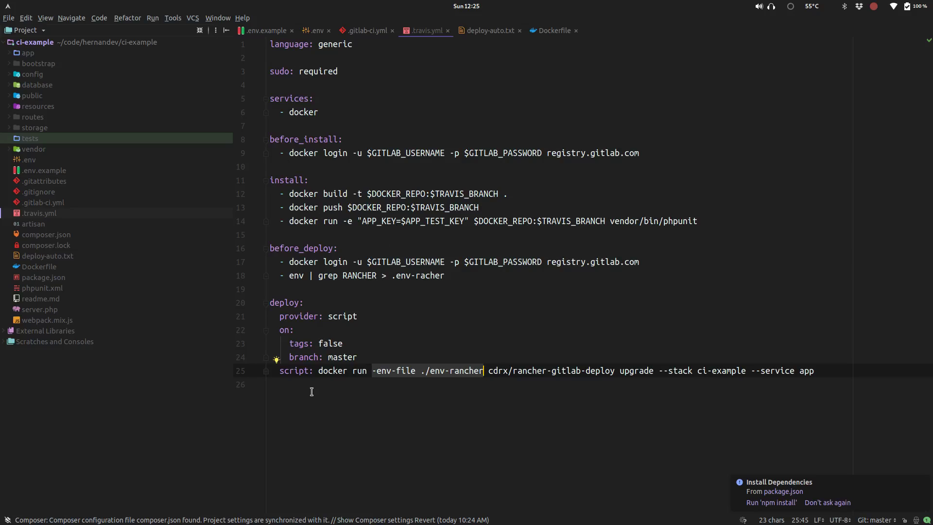
Draft a jobs: include: block at the end of .travis.yml with a '- stage: install' entry and script:
click(292, 288)
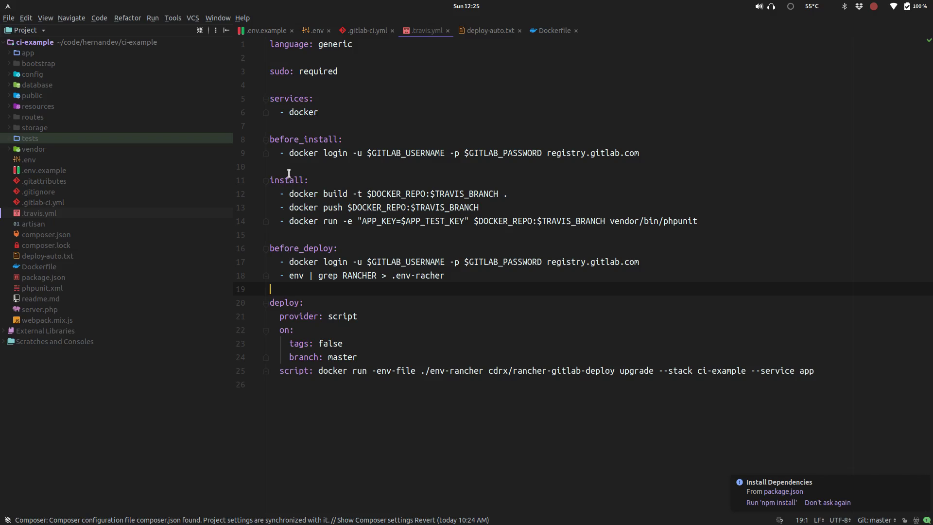
click(311, 426)
key(Return)
text(jobs:   include:)
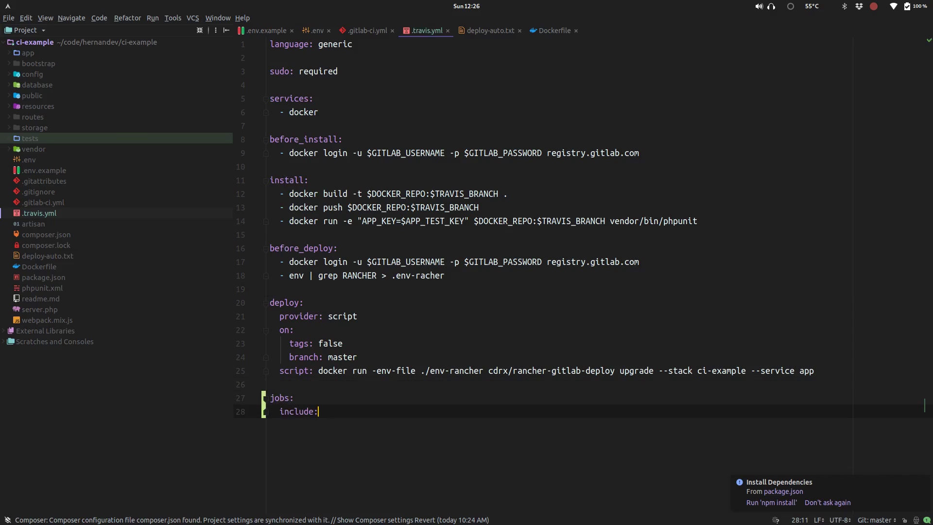
key(Return)
text(- stage:)
text(install)
key(Return)
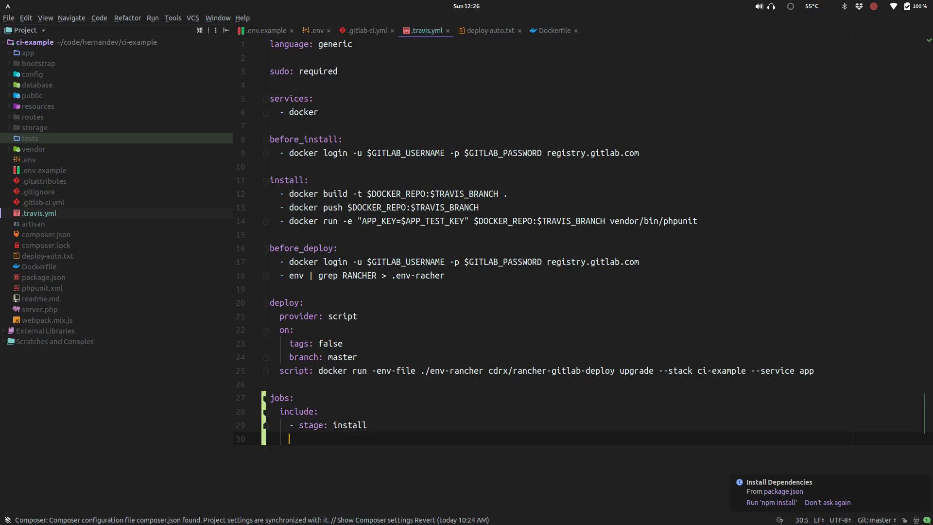
text(--)
key(BackSpace)
text(script:)
Copy the docker build and docker push commands into script: lines of the draft block
drag(289, 194, 520, 194)
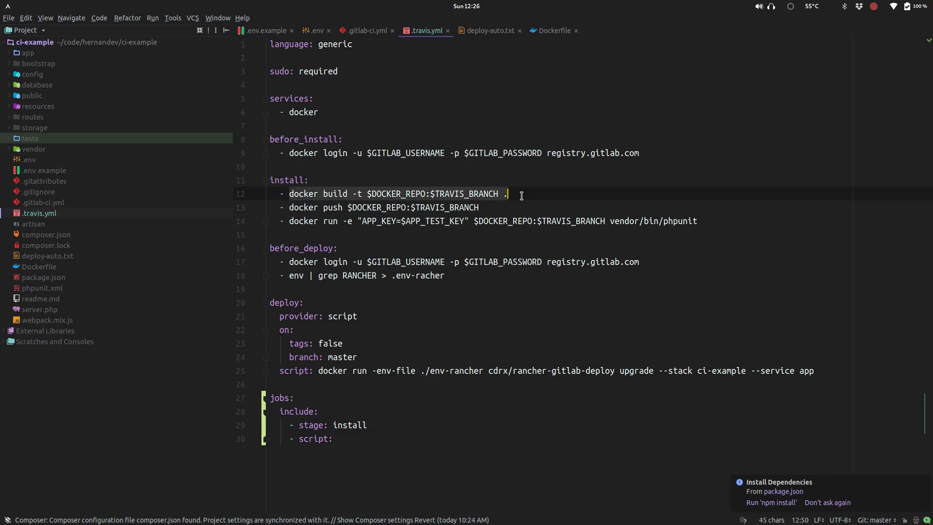
key(ctrl+c)
click(342, 434)
key(ctrl+v)
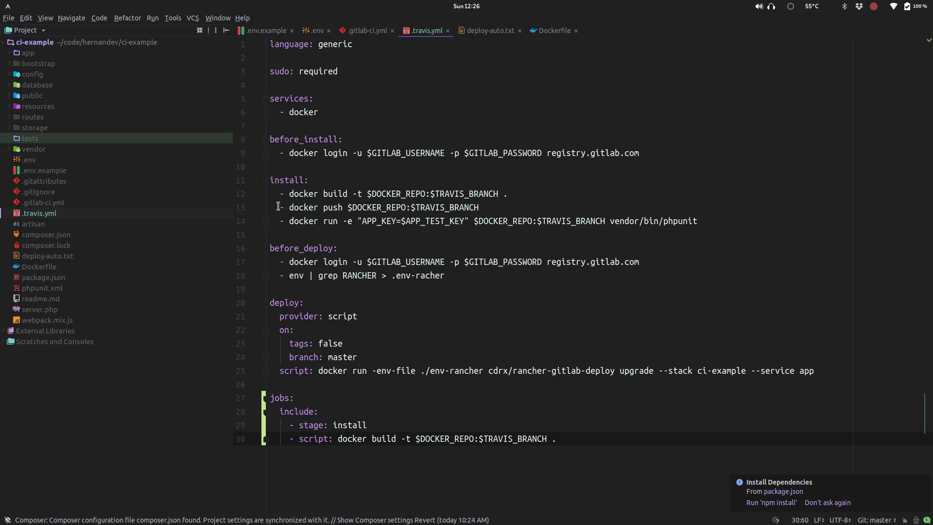
click(290, 210)
drag(291, 210, 522, 209)
click(320, 473)
key(Return)
text(script:)
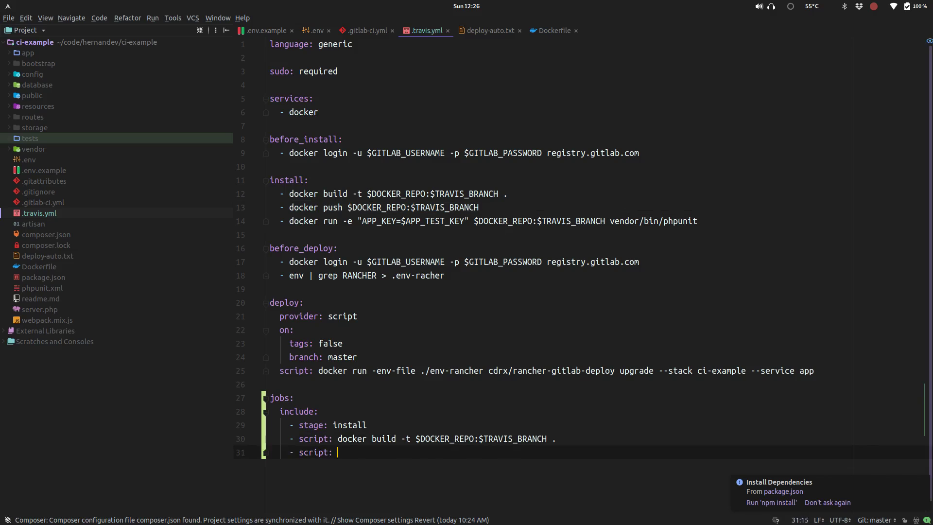
key(ctrl+v)
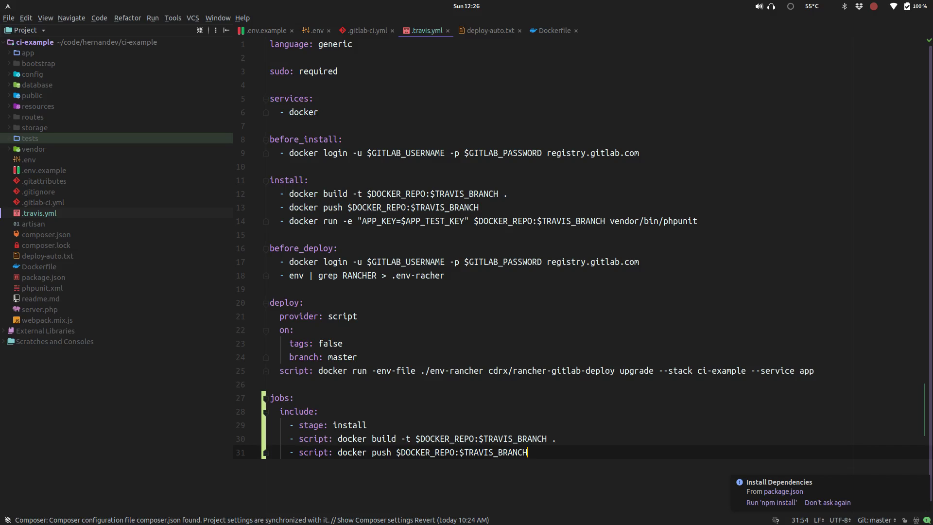
Delete the whole drafted jobs: block from .travis.yml and bring up .gitlab-ci.yml
key(alt+1)
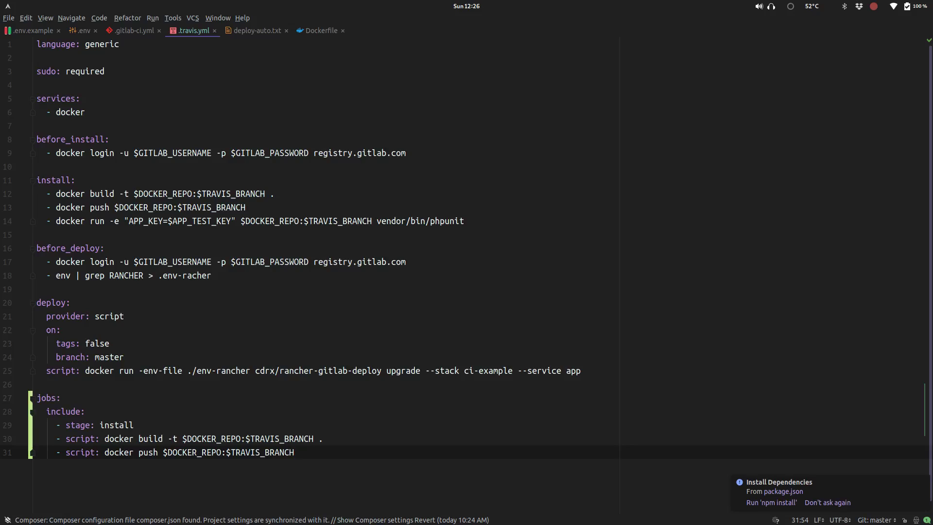
key(alt+1)
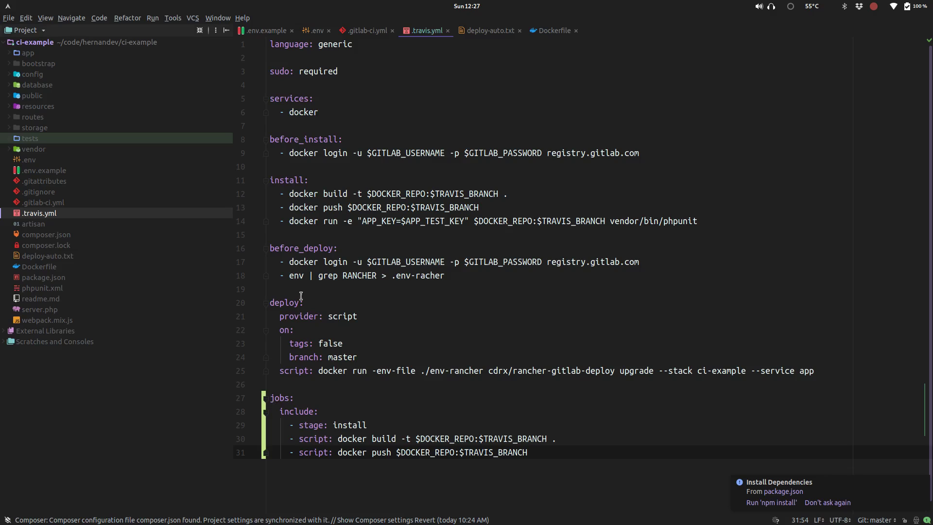
drag(529, 452, 244, 401)
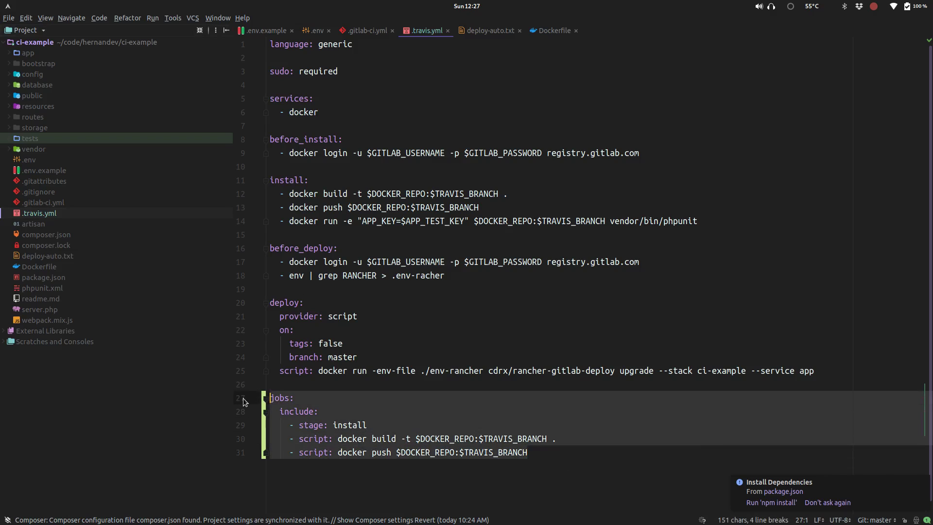
key(BackSpace)
key(BackSpace)
key(BackSpace)
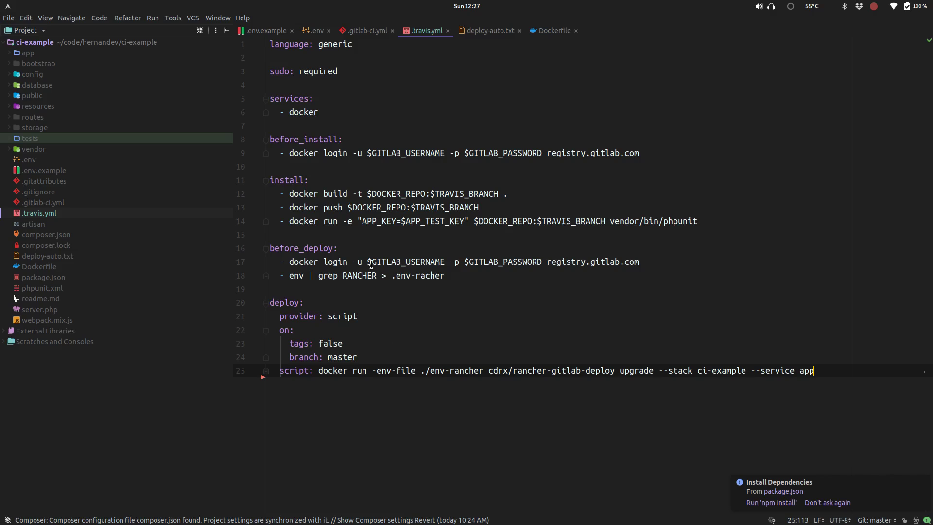
click(372, 31)
Add a '##' framed header comment 'GITLAB AND TRAVIS EXAMPLE FILES.' at the top of .gitlab-ci.yml
scroll(324, 167, up, 5)
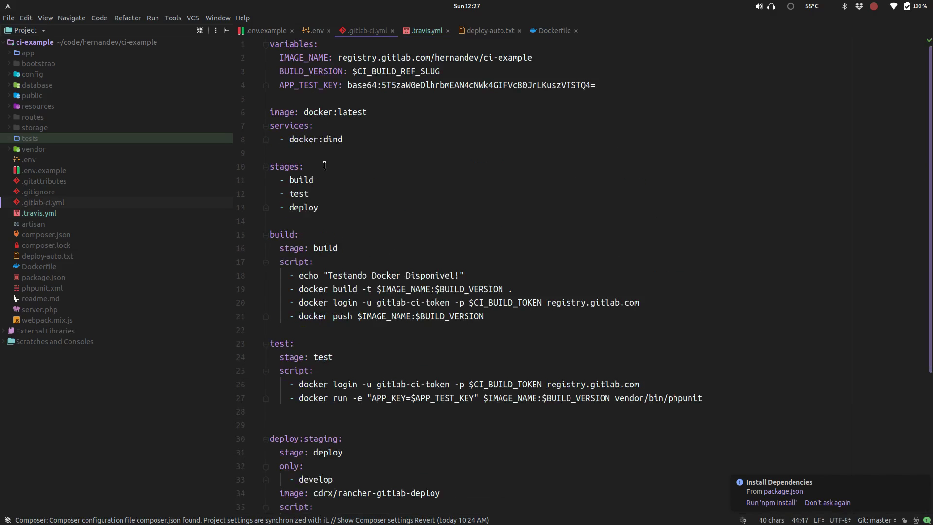
click(309, 58)
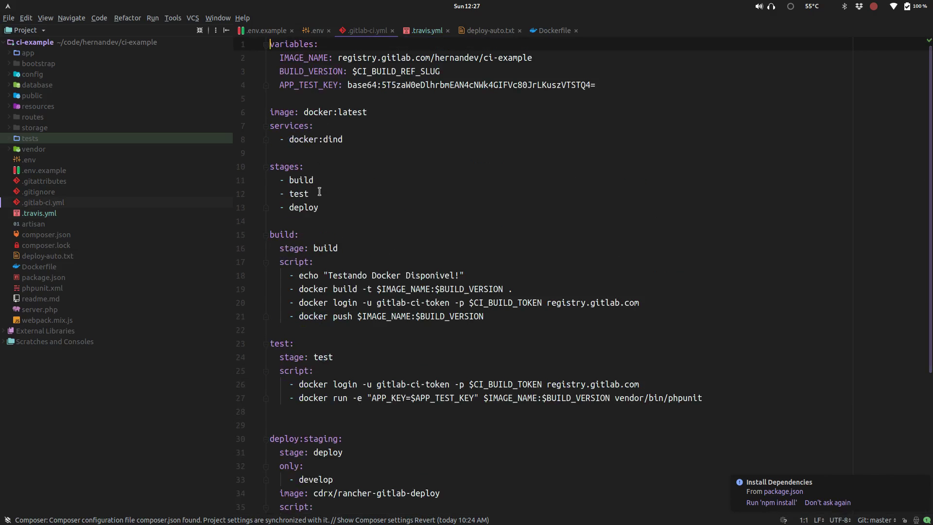
key(Return)
key(Up)
text(##)
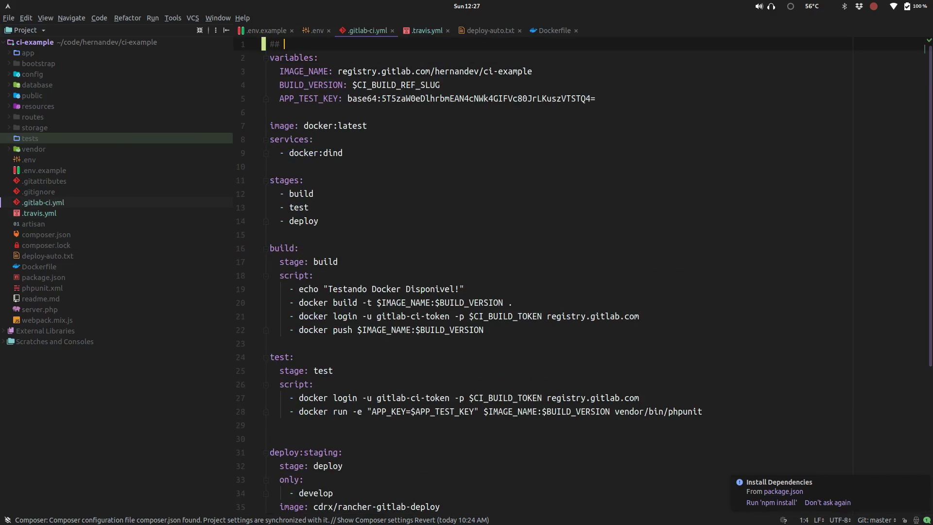
key(Return)
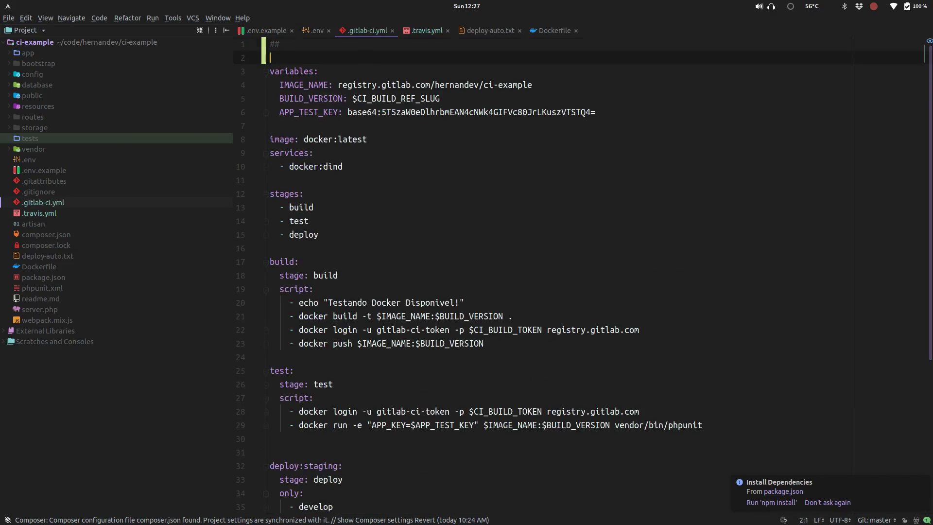
text(#)
key(Return)
text(#)
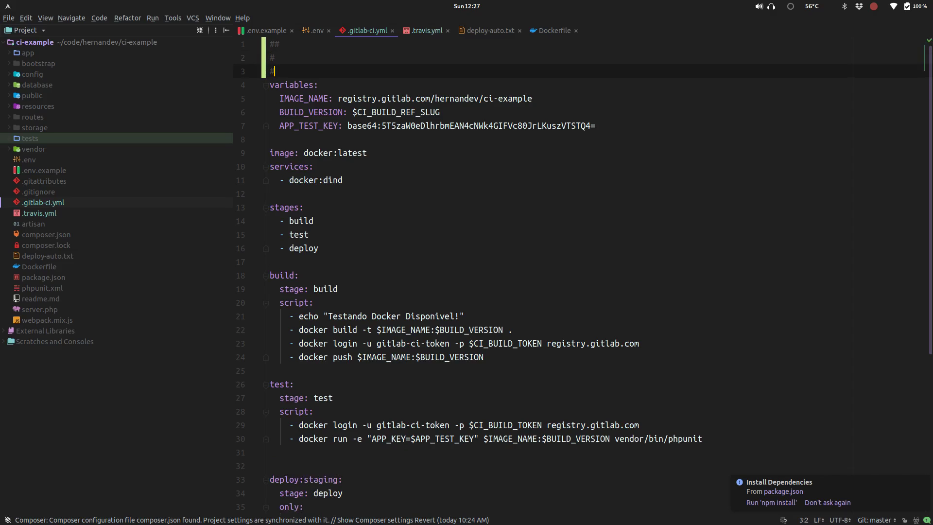
text(#)
key(Up)
text(P)
key(BackSpace)
text(GITLAB AND TRAVIS EXAM)
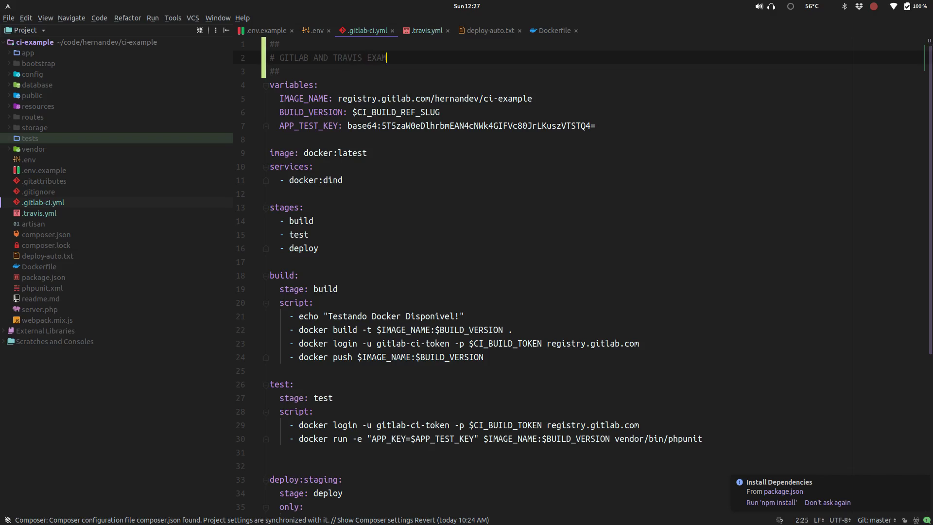
text(PLE FILES.)
key(Return)
key(BackSpace)
key(Down)
Add section comments '# Variables', '# Base image' and '# Services.' above their blocks
key(Return)
key(Return)
text(# Variables)
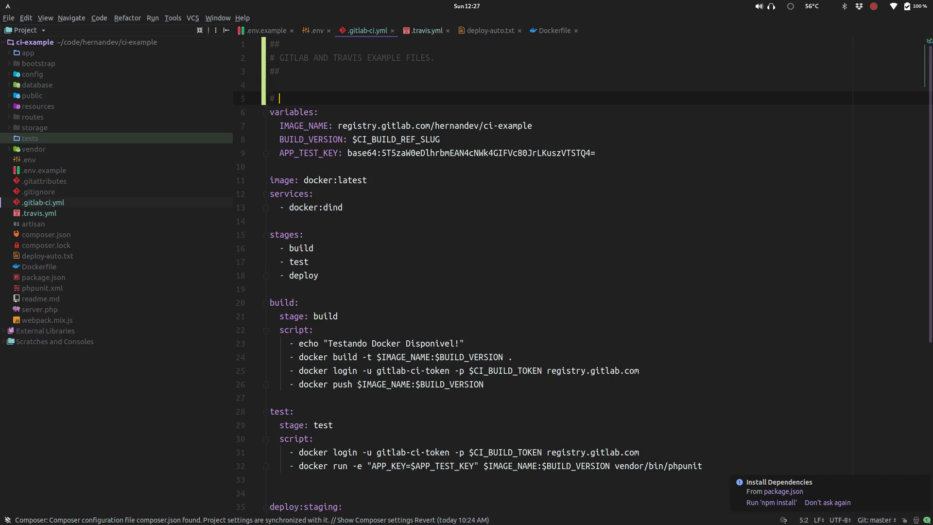
key(Down)
key(Down)
key(Return)
text(# Base )
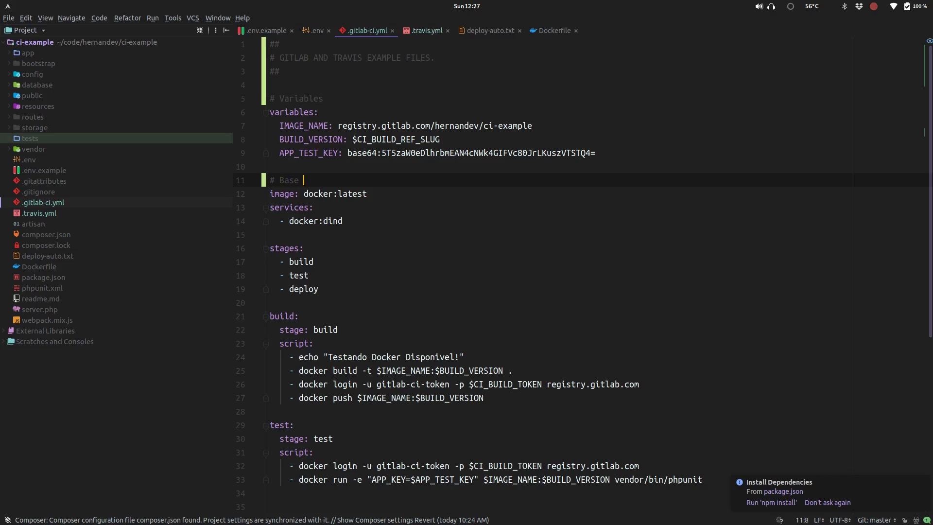
text(image)
key(Down)
key(End)
key(Return)
key(Return)
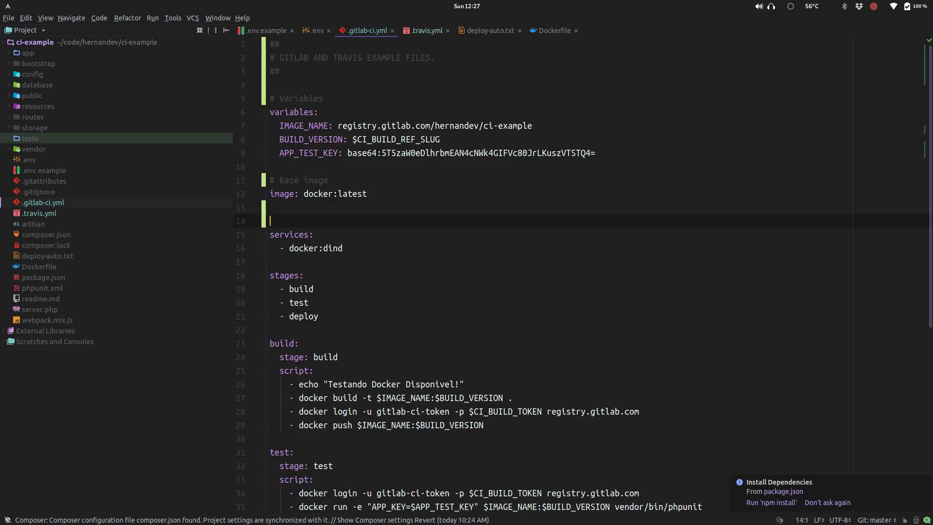
text(# Serice)
key(BackSpace)
key(BackSpace)
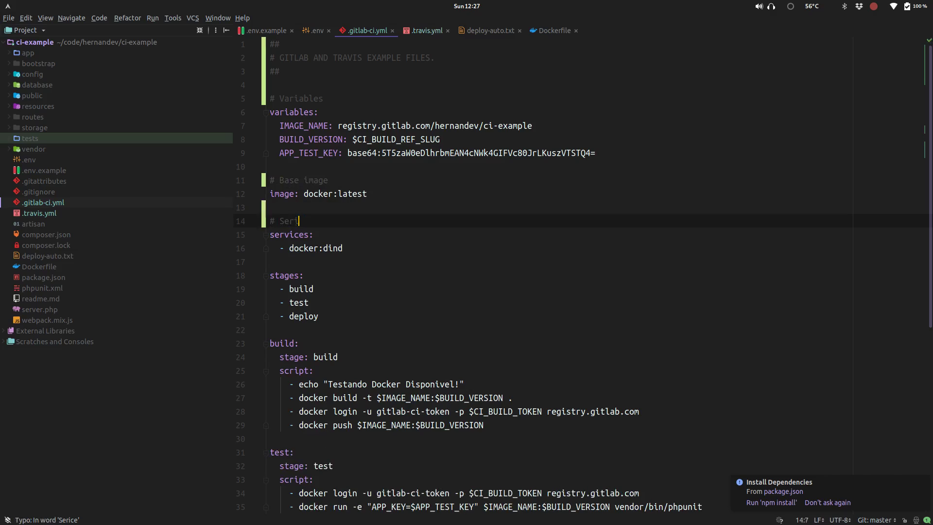
key(BackSpace)
text(cices.)
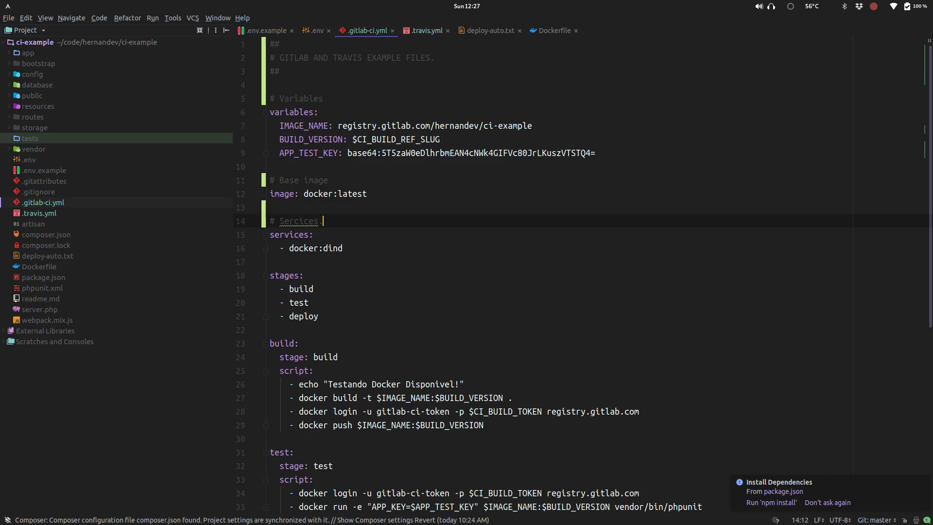
key(Left)
key(Left)
key(Left)
key(Left)
key(Left)
key(BackSpace)
text(v)
key(End)
Copy the APP_TEST_KEY value from line 9 to use in GitLab
scroll(403, 228, down, 8)
scroll(371, 297, up, 7)
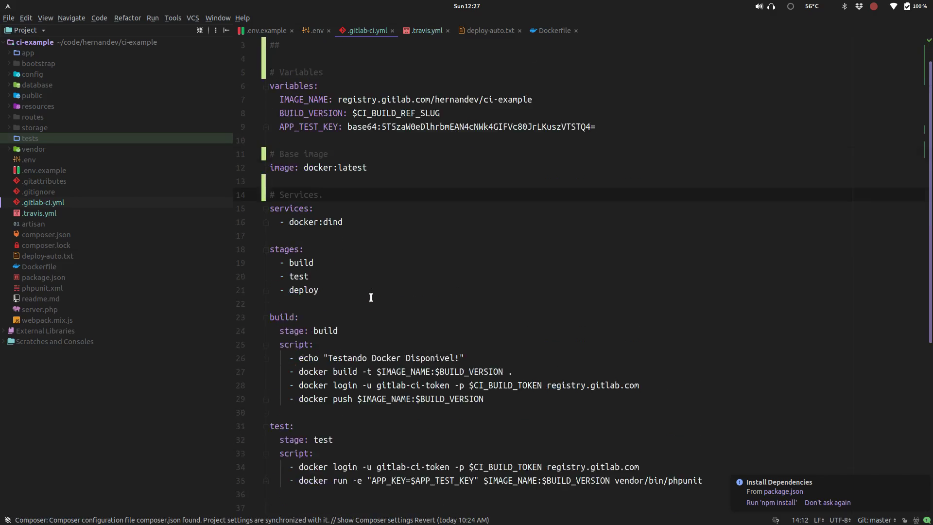
scroll(371, 297, up, 1)
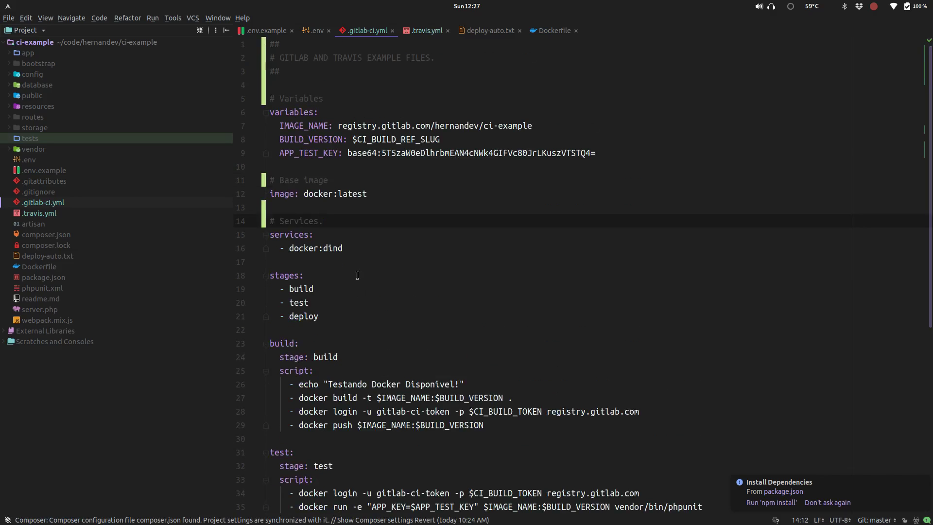
scroll(369, 279, down, 8)
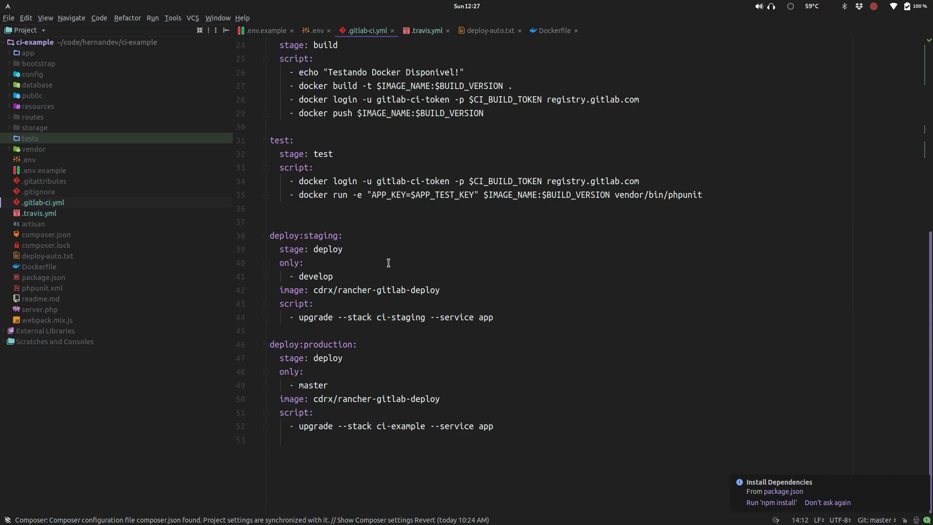
scroll(382, 287, up, 8)
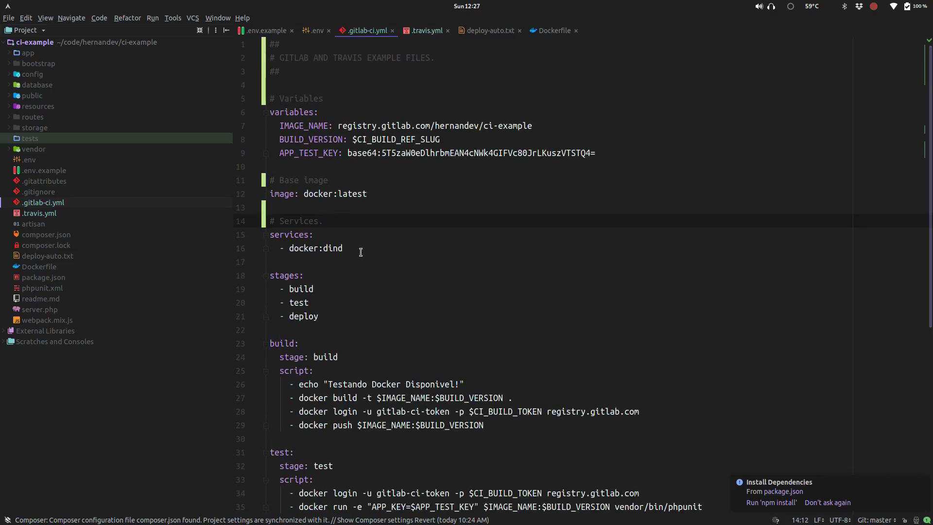
drag(348, 153, 596, 152)
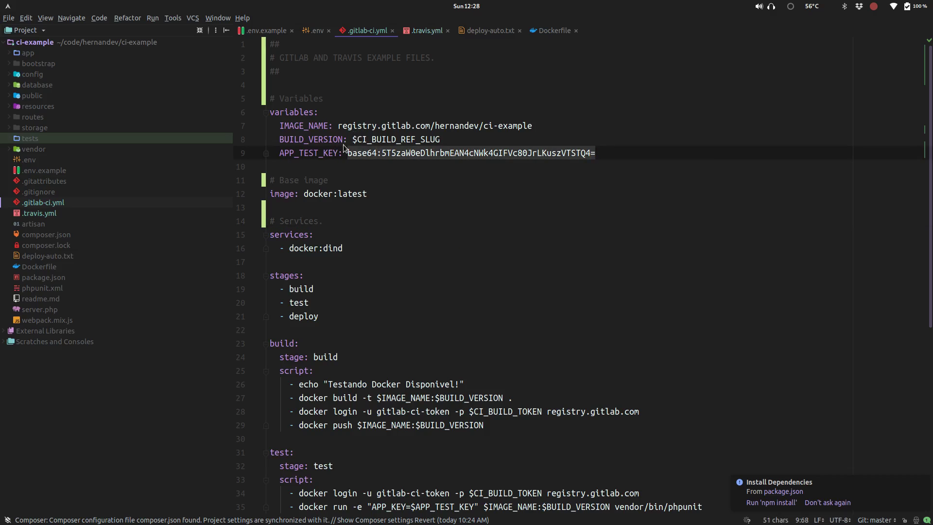
key(alt+Tab)
key(alt+Tab)
Add and save secret variable APP_TEST_KEY with the copied key value in ci-example's Settings > CI/CD
click(142, 19)
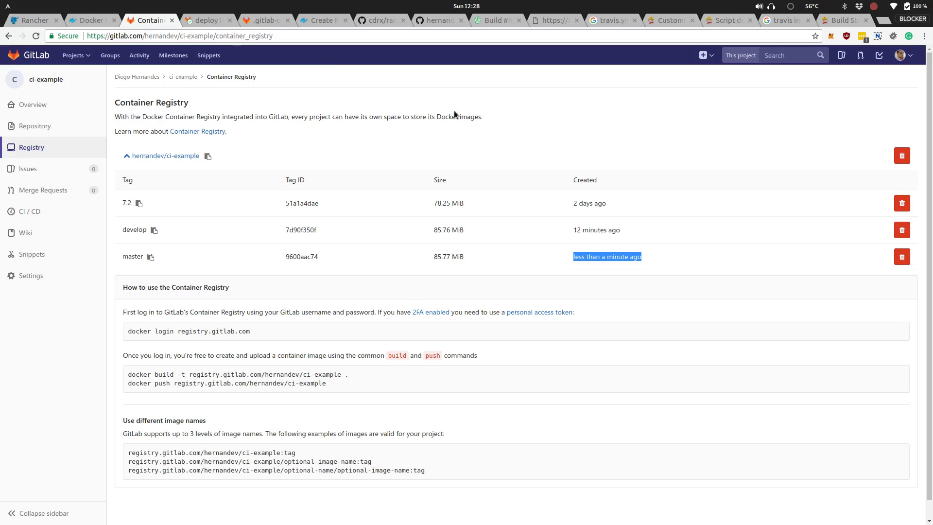
mouse_move(39, 275)
click(140, 345)
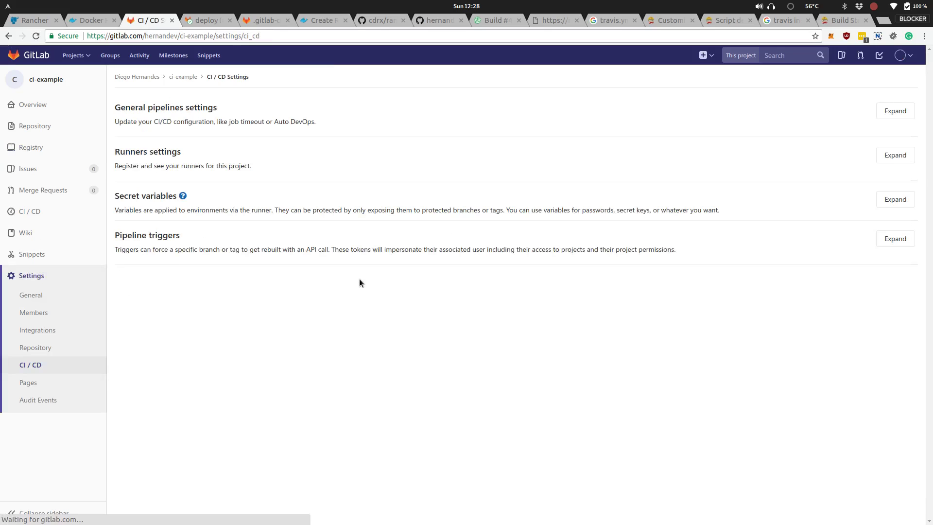
click(882, 203)
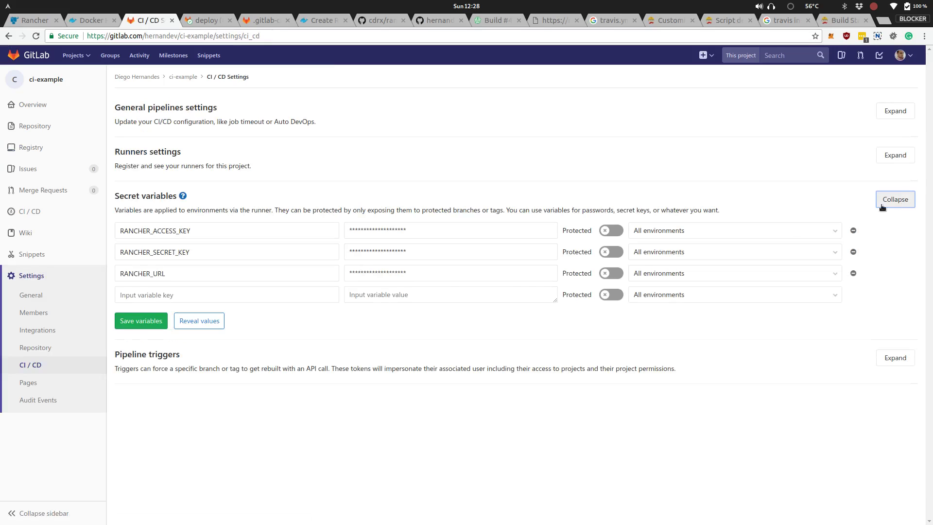
click(229, 297)
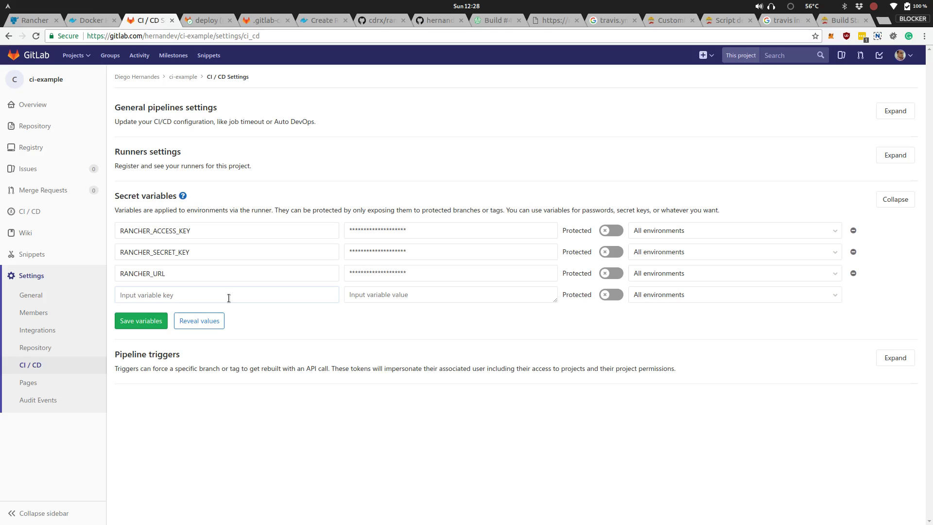
key(ctrl+v)
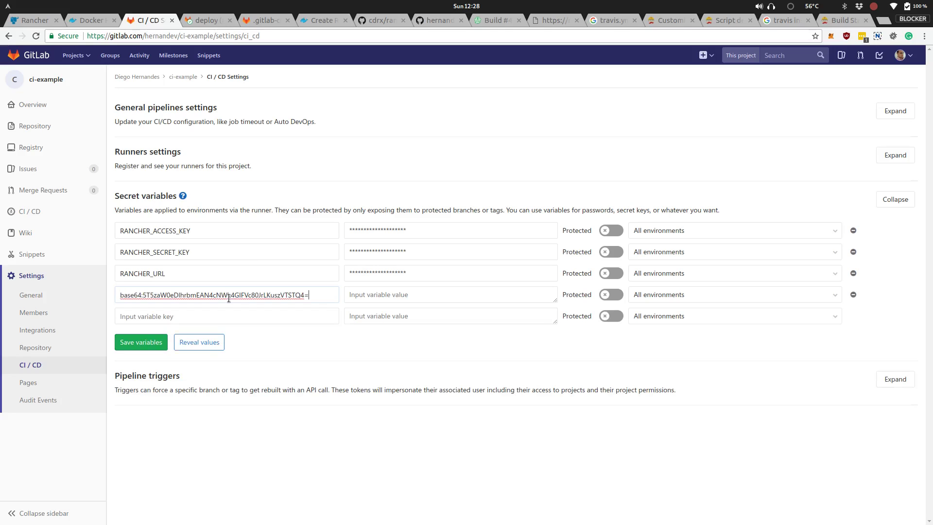
key(ctrl+z)
text(APP_TEST_KEY)
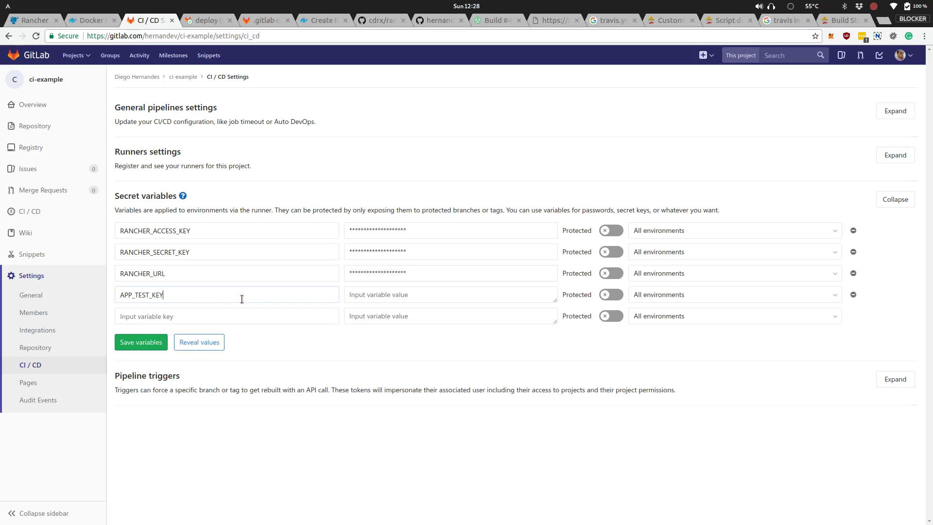
key(Tab)
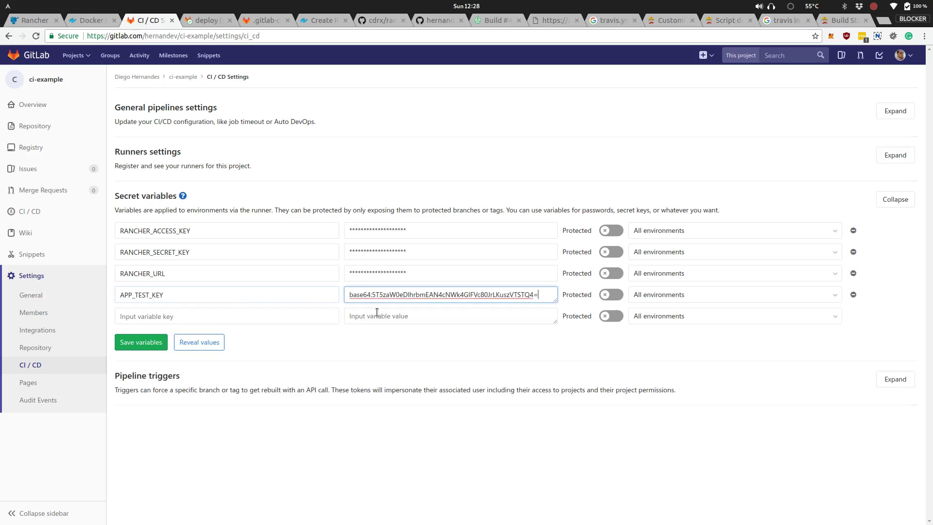
click(145, 342)
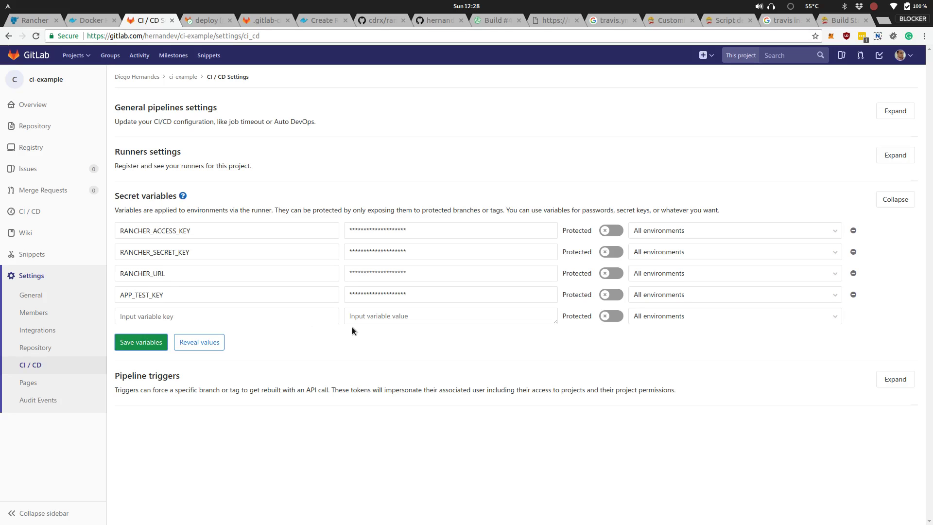
key(alt+Tab)
key(alt+Tab)
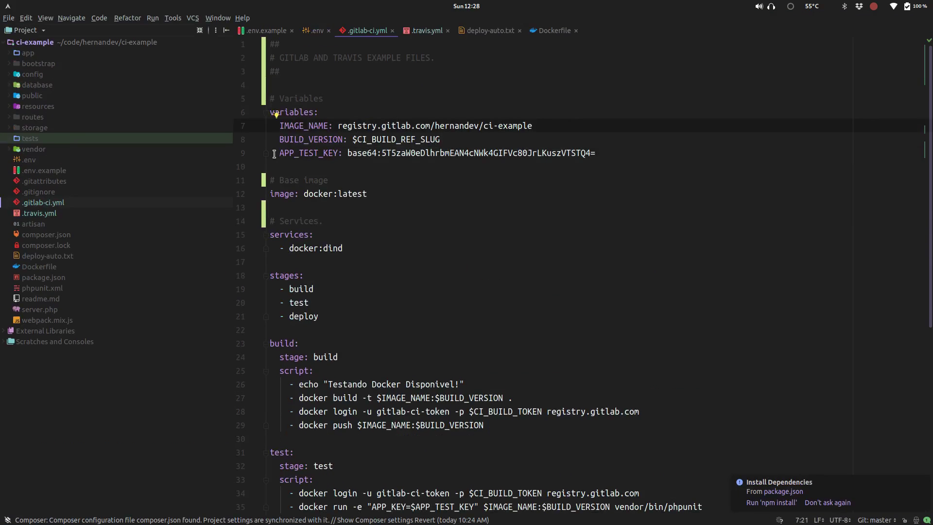
Delete line 9 (APP_TEST_KEY: …) from the variables block of .gitlab-ci.yml
drag(270, 153, 598, 153)
key(BackSpace)
key(BackSpace)
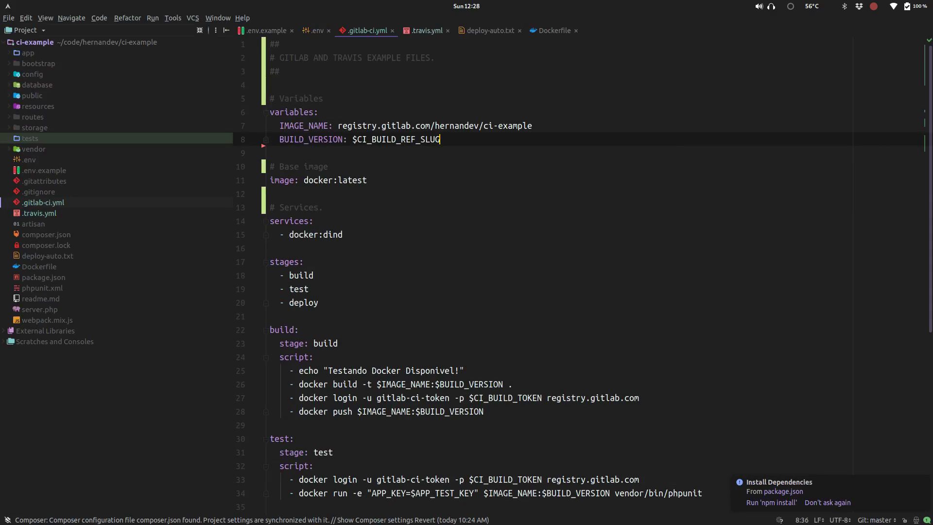
scroll(407, 212, down, 7)
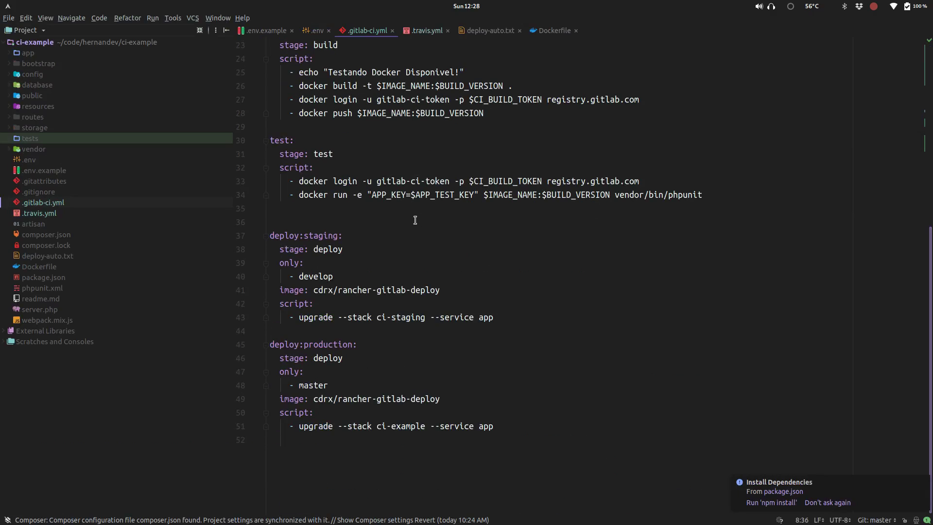
scroll(415, 219, up, 8)
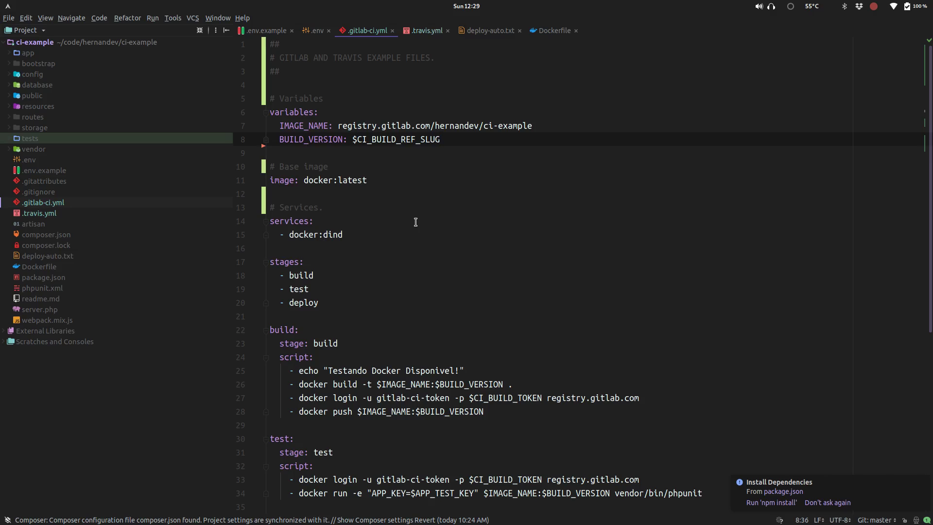
key(alt+Tab)
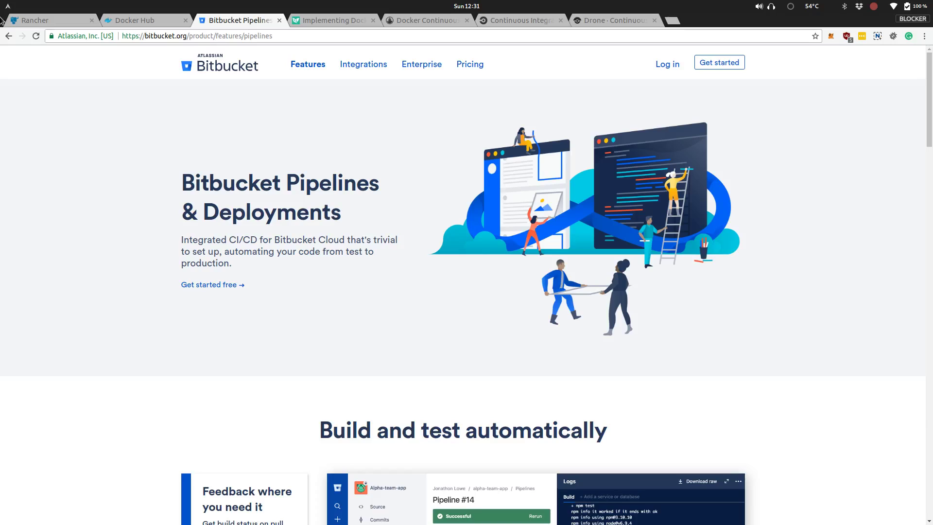
Skim the Bitbucket Pipelines & Deployments page, then go to the 'Implementing Docker-Native CI/CD' article
drag(186, 185, 342, 214)
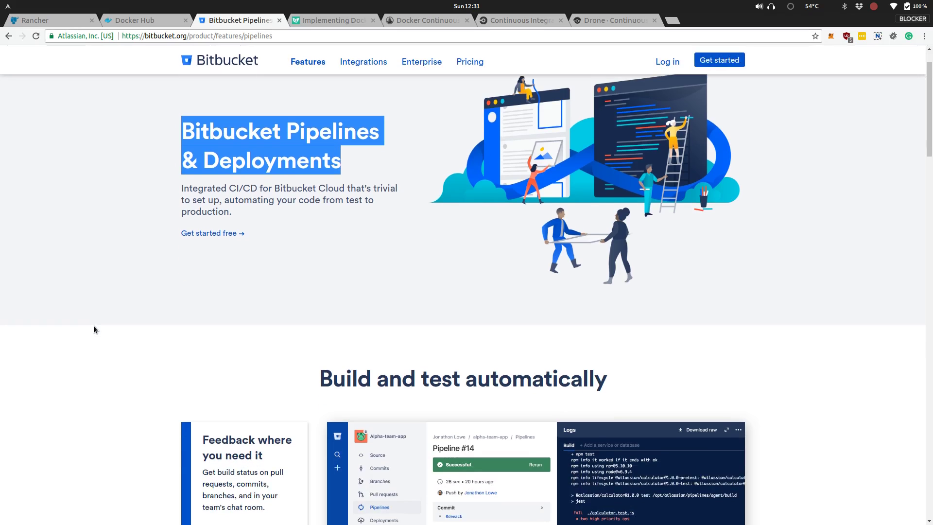
scroll(174, 369, down, 6)
scroll(174, 369, down, 3)
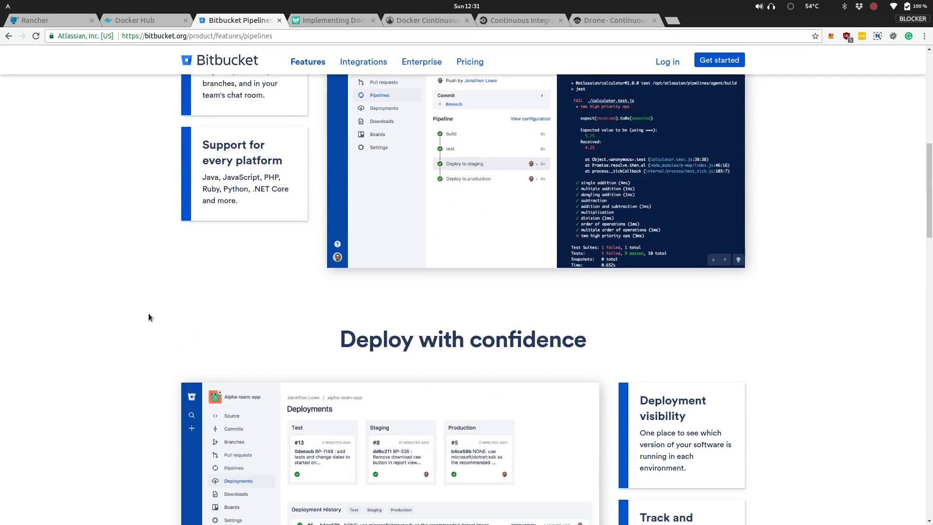
scroll(149, 317, up, 9)
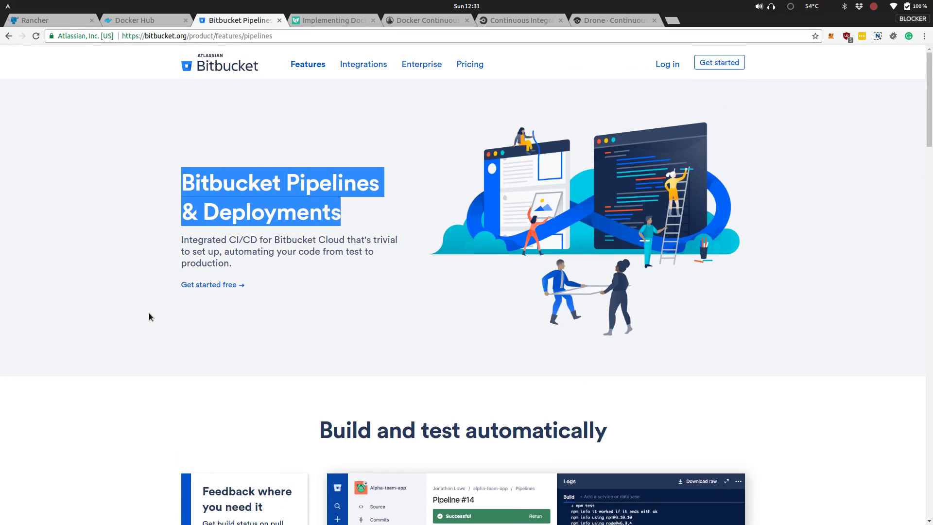
click(147, 317)
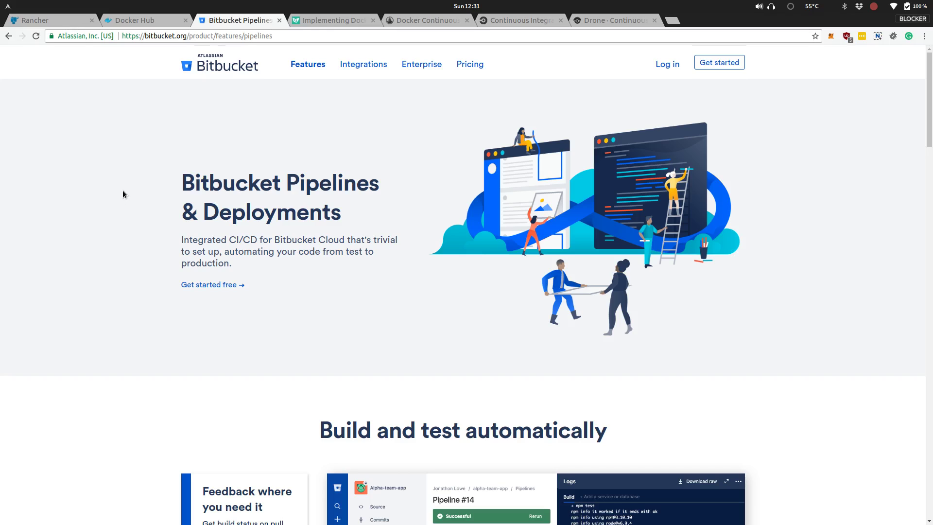
click(346, 20)
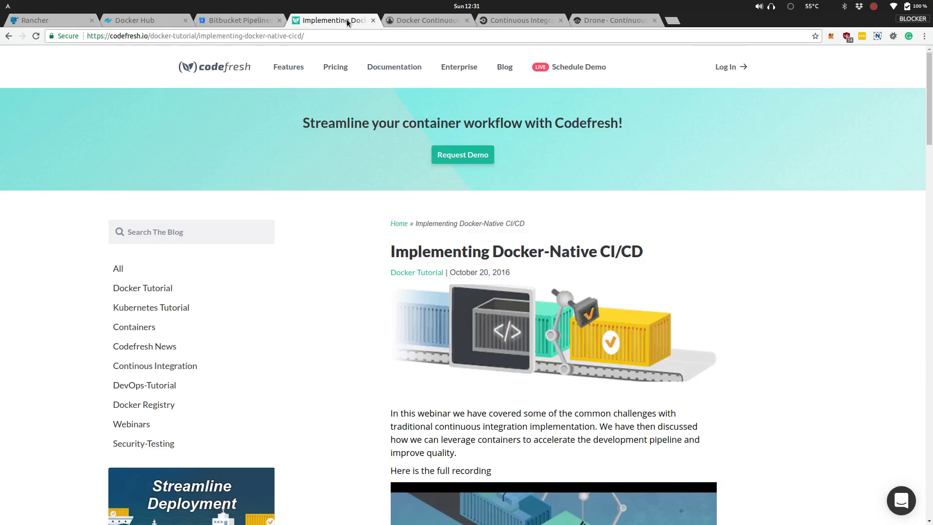